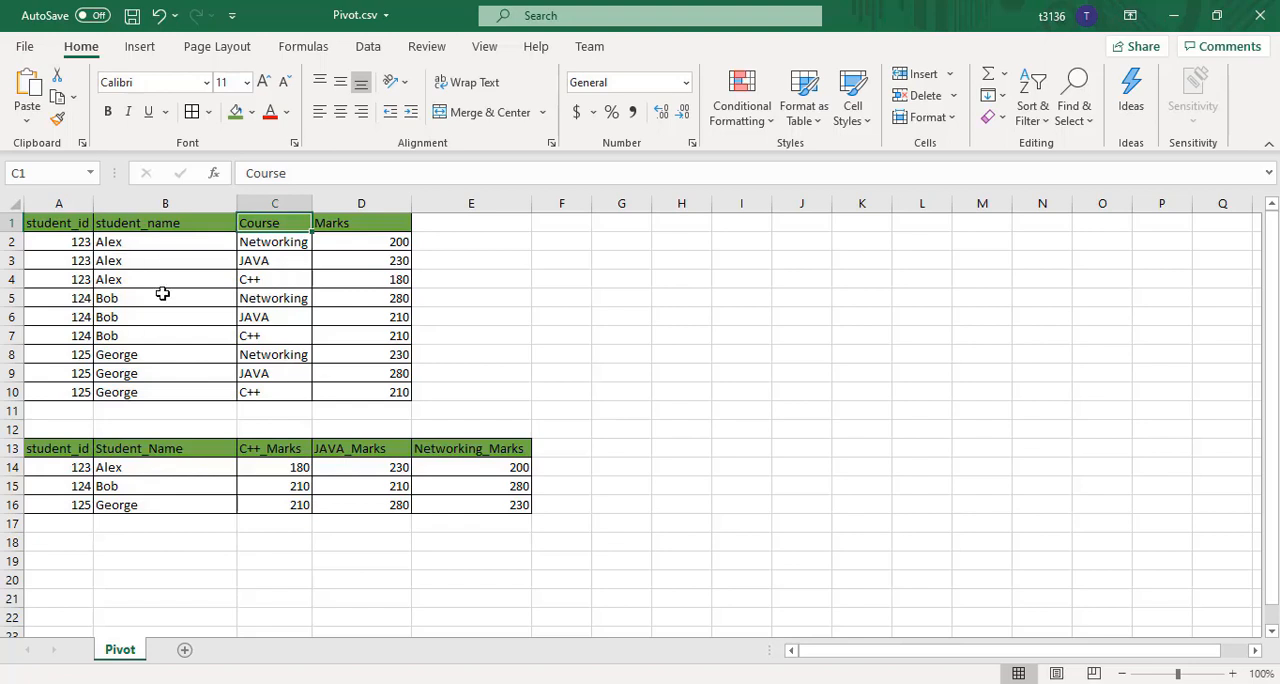
Examine the source table's student_id, student_name, Course and Marks columns, its repeated course rows, and the pivoted table below it
click(59, 224)
click(143, 222)
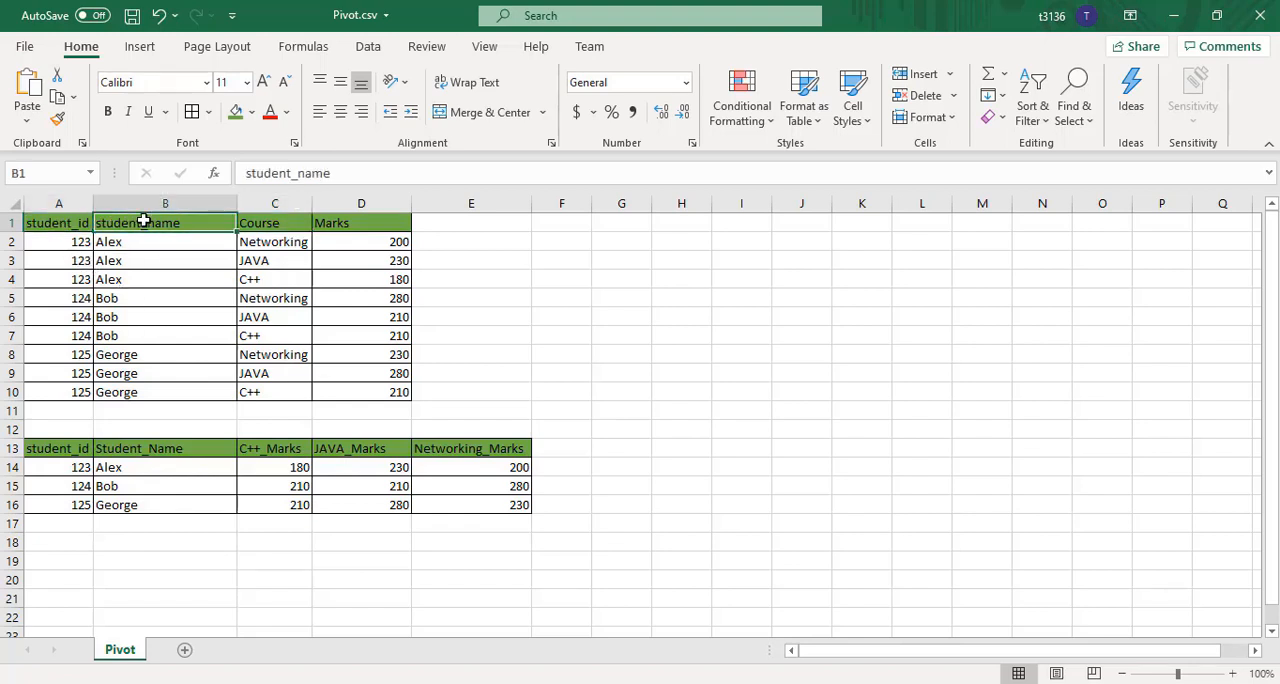
click(268, 223)
click(350, 221)
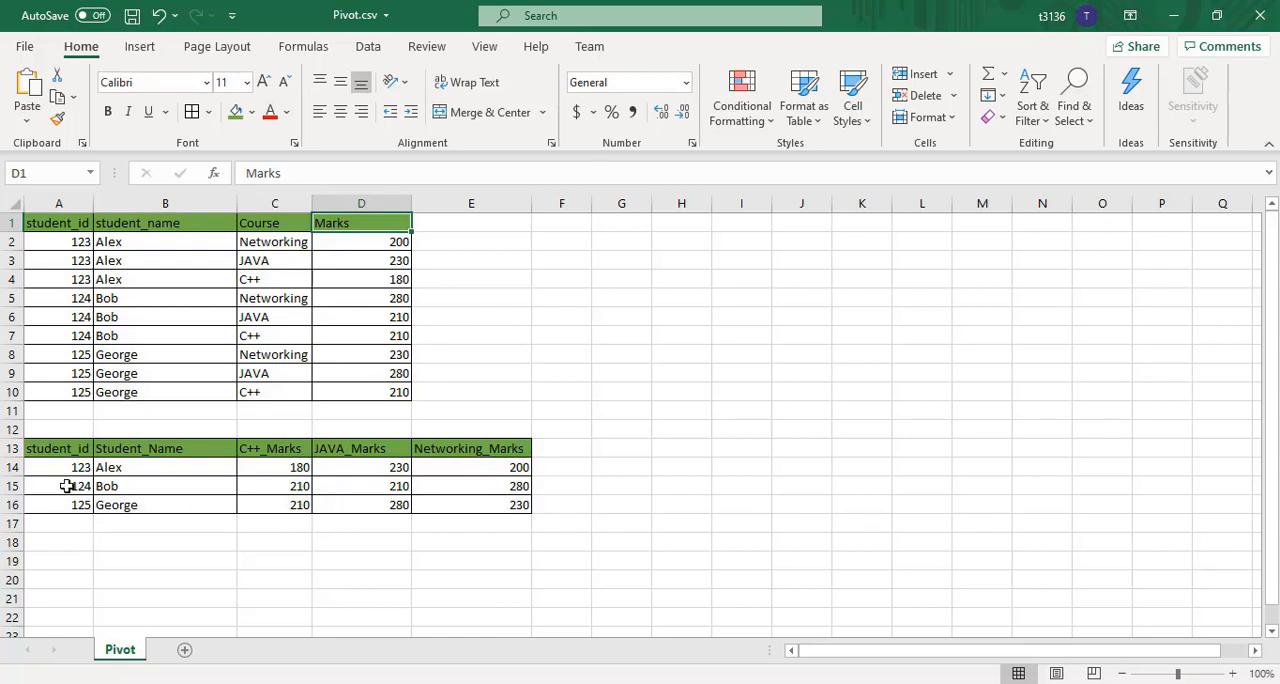
drag(45, 452, 481, 504)
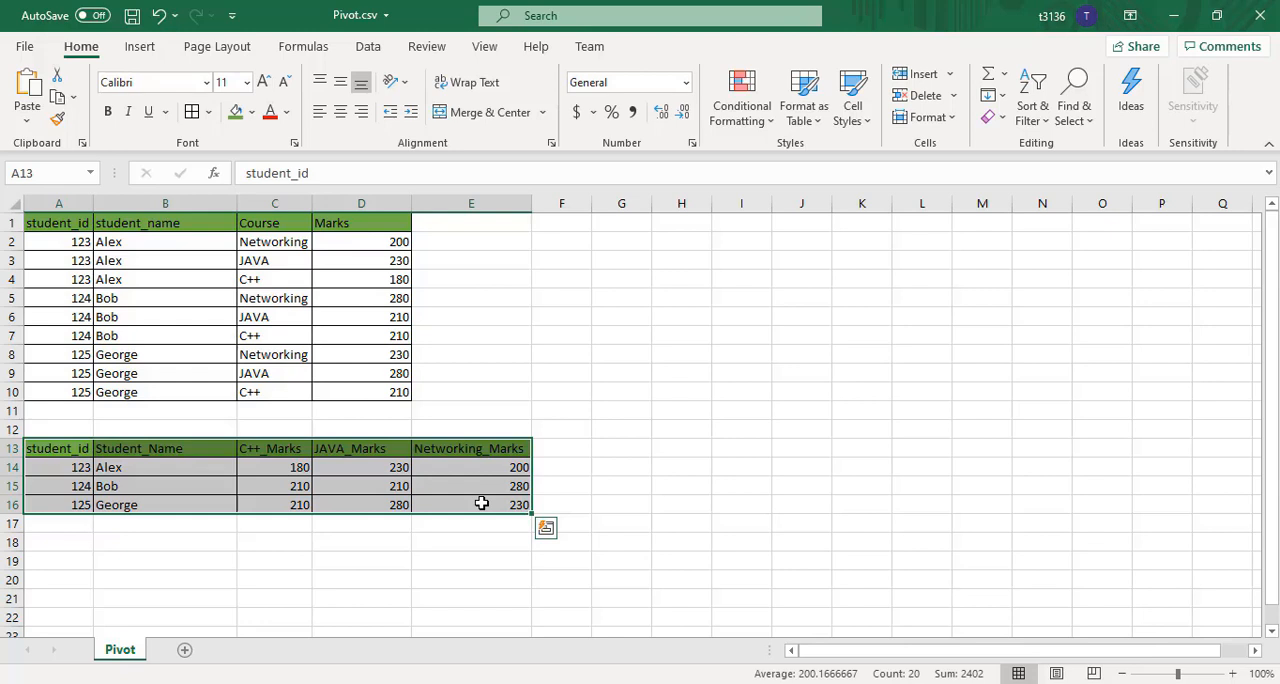
click(210, 418)
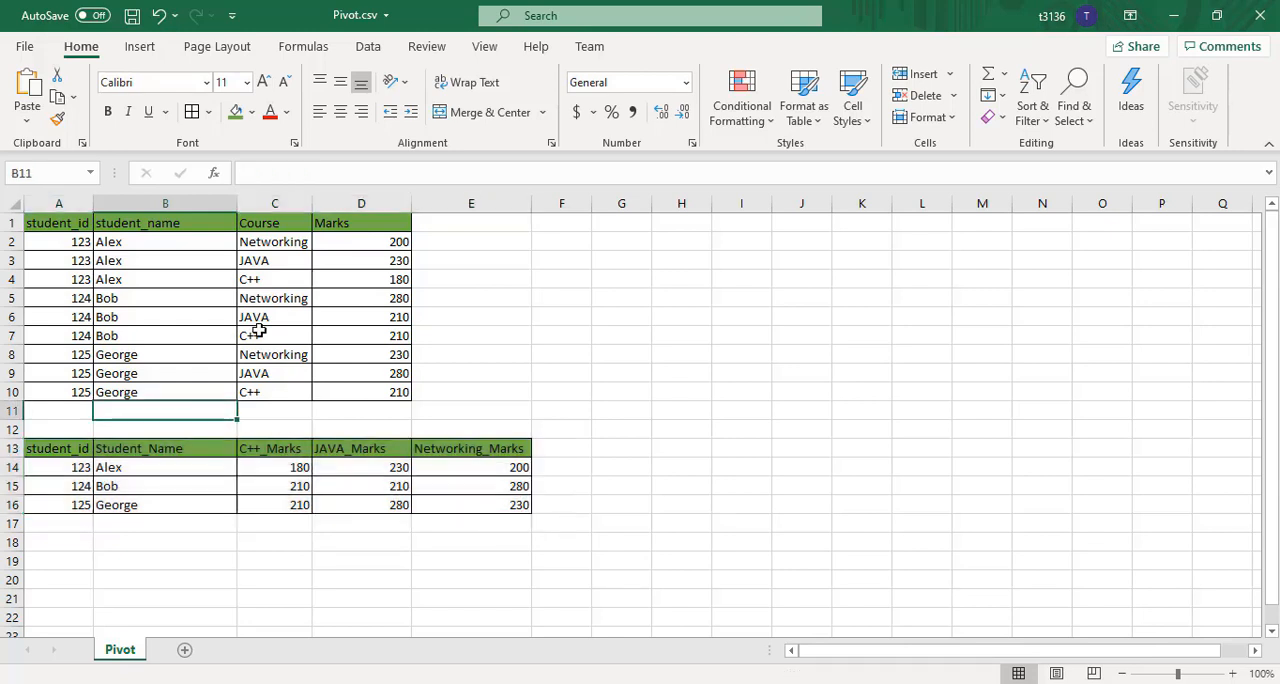
click(262, 246)
click(262, 260)
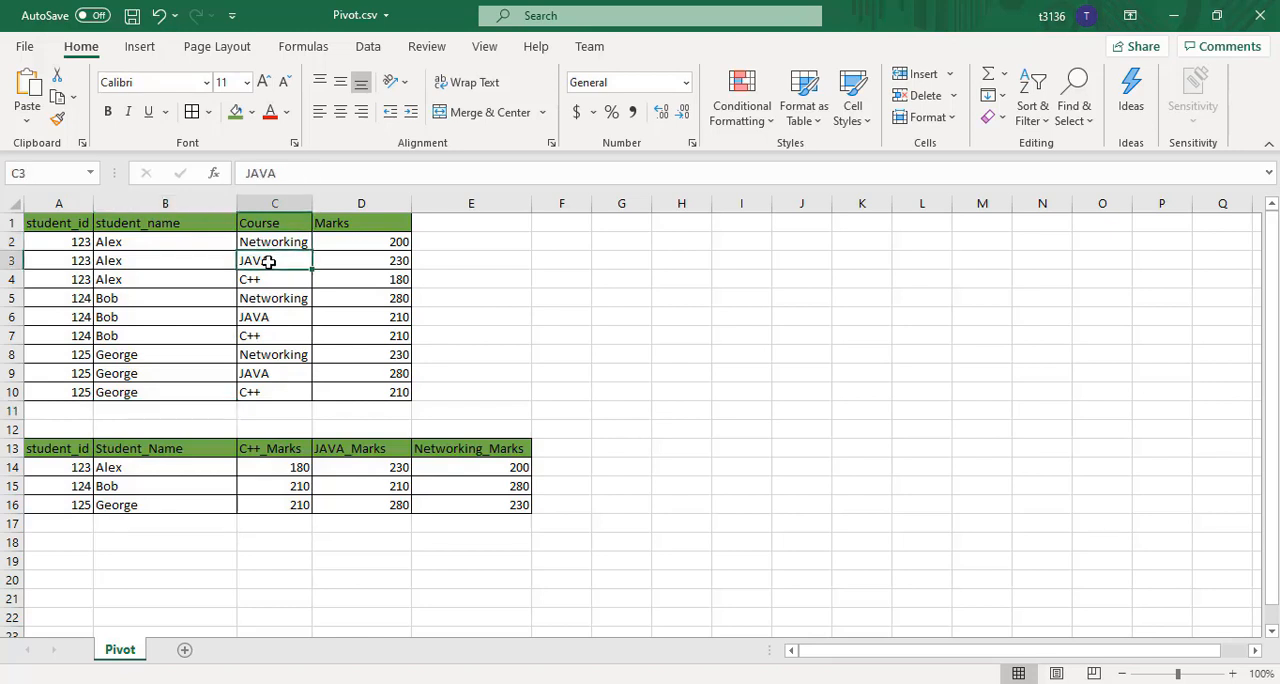
click(286, 338)
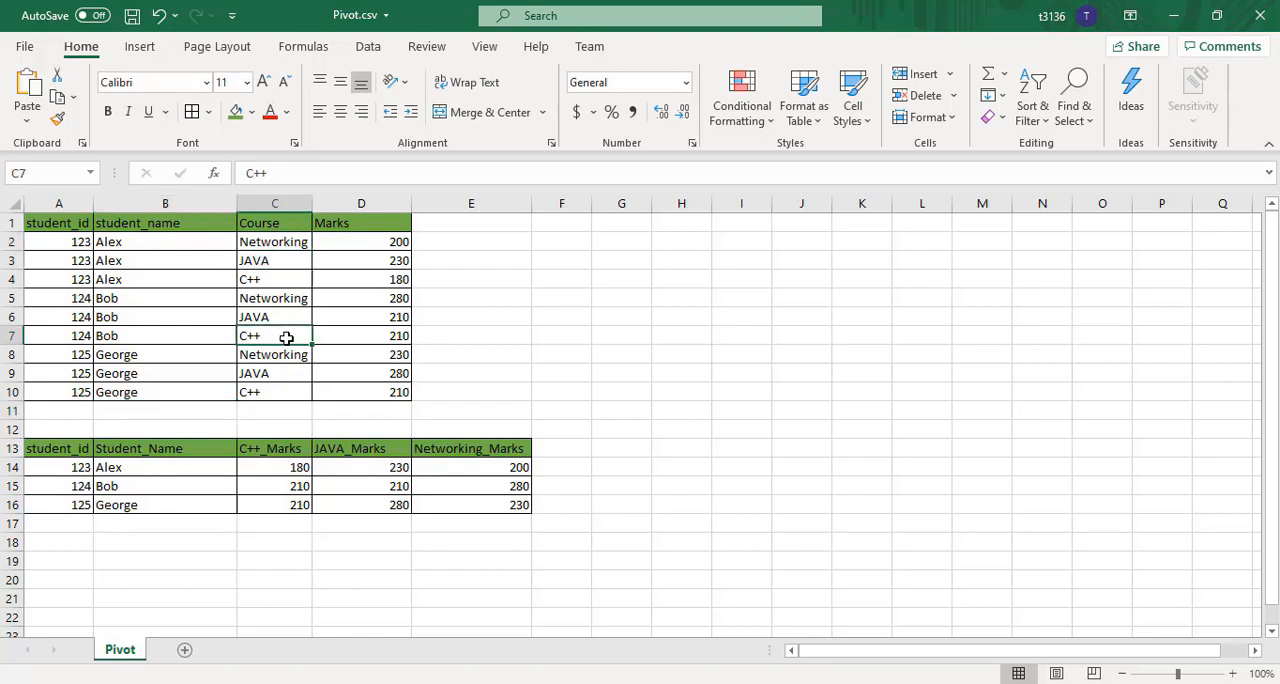
click(274, 280)
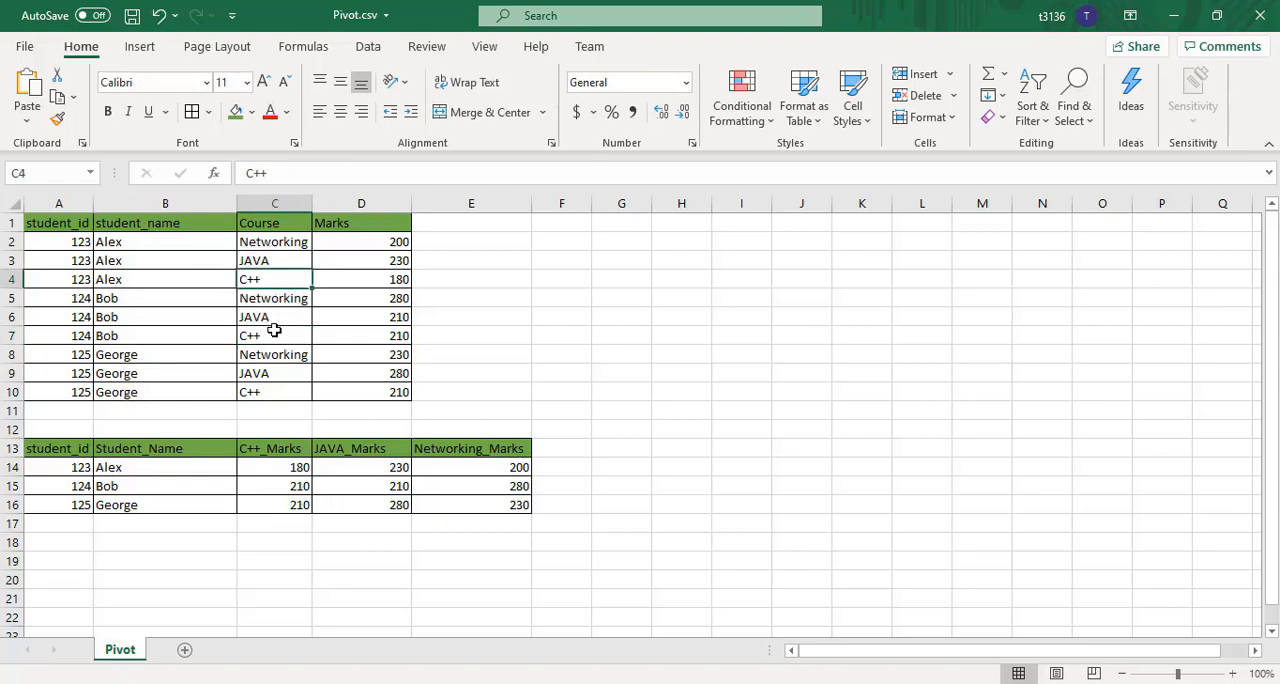
Examine the pivoted table's C++_Marks, JAVA_Marks and Networking_Marks columns and how one student's marks fill a single row
click(281, 449)
click(356, 453)
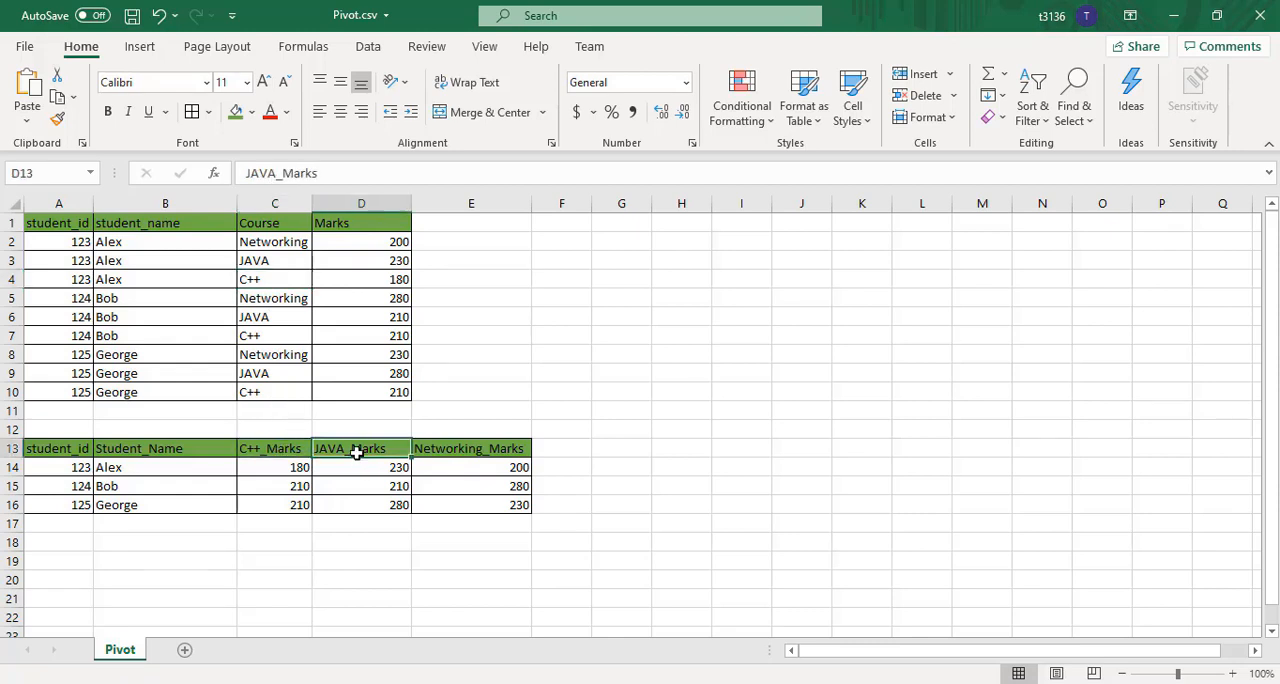
click(475, 449)
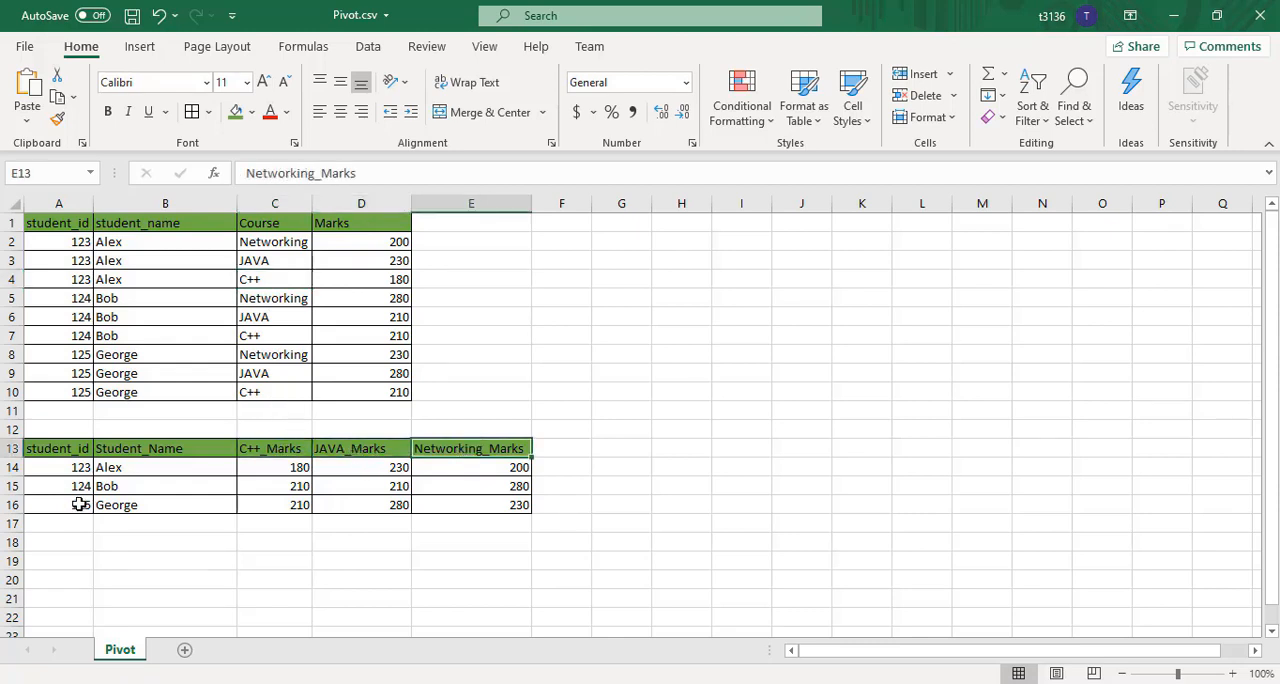
click(124, 467)
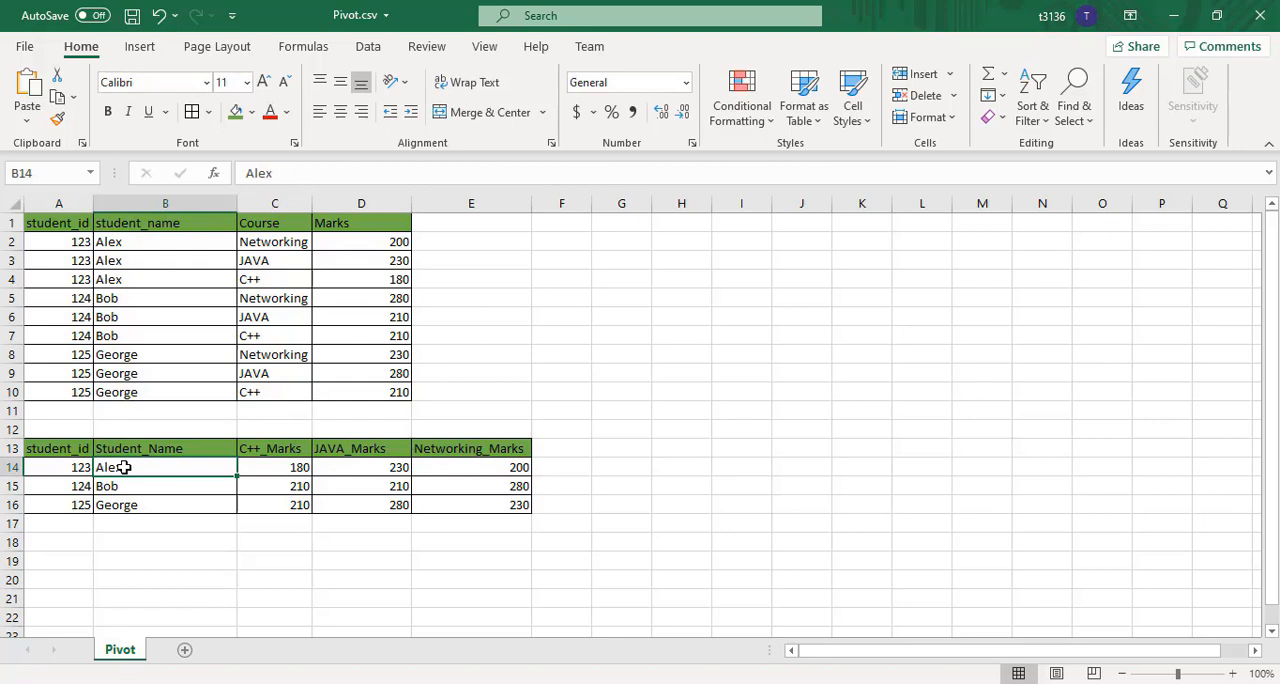
click(283, 473)
click(260, 452)
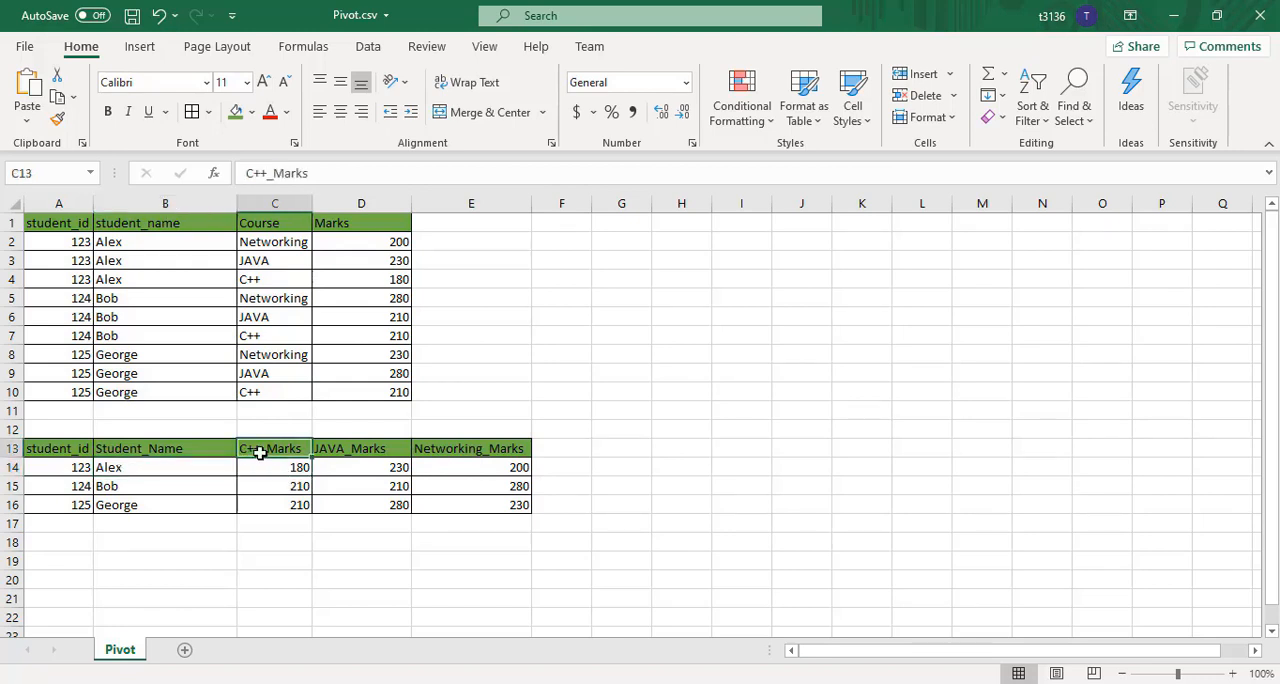
click(180, 474)
click(370, 473)
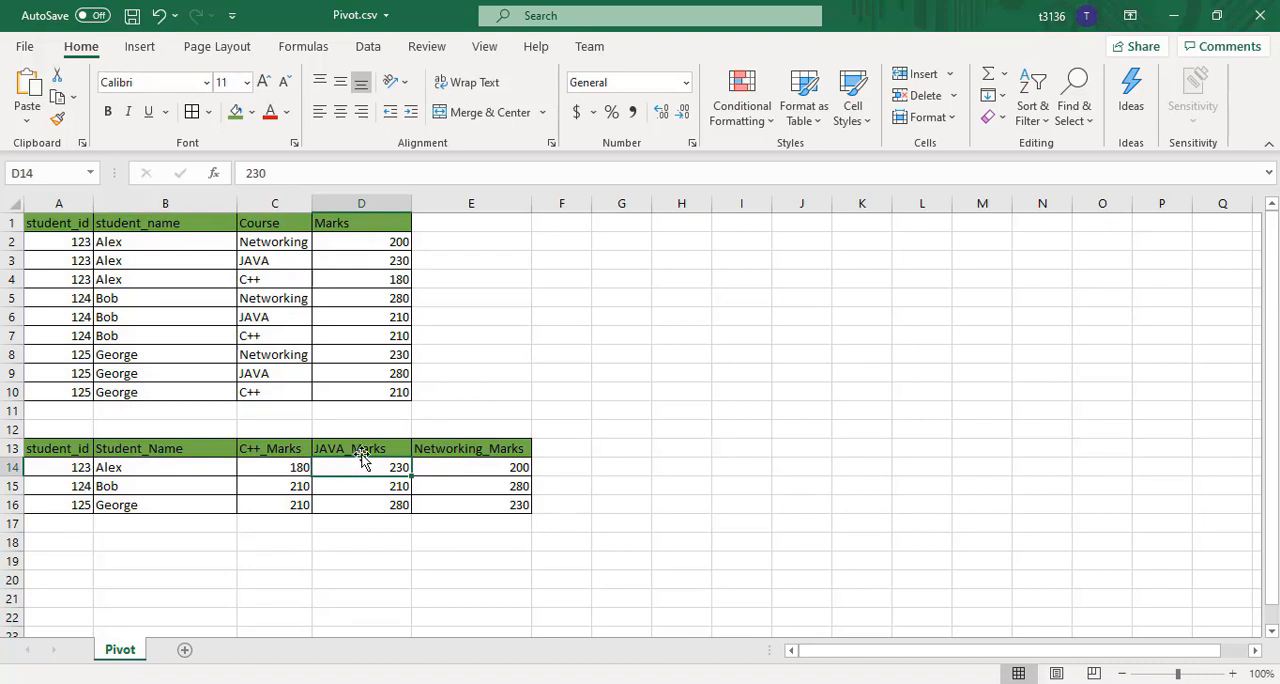
click(489, 472)
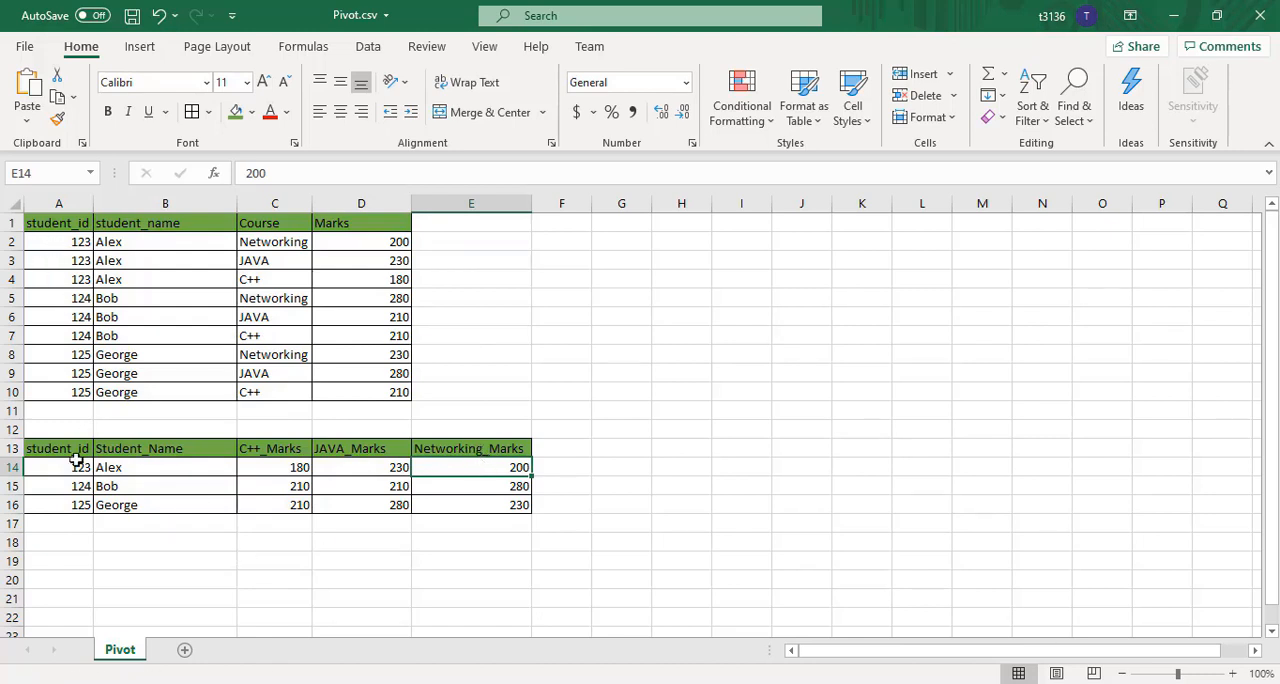
drag(52, 450, 479, 508)
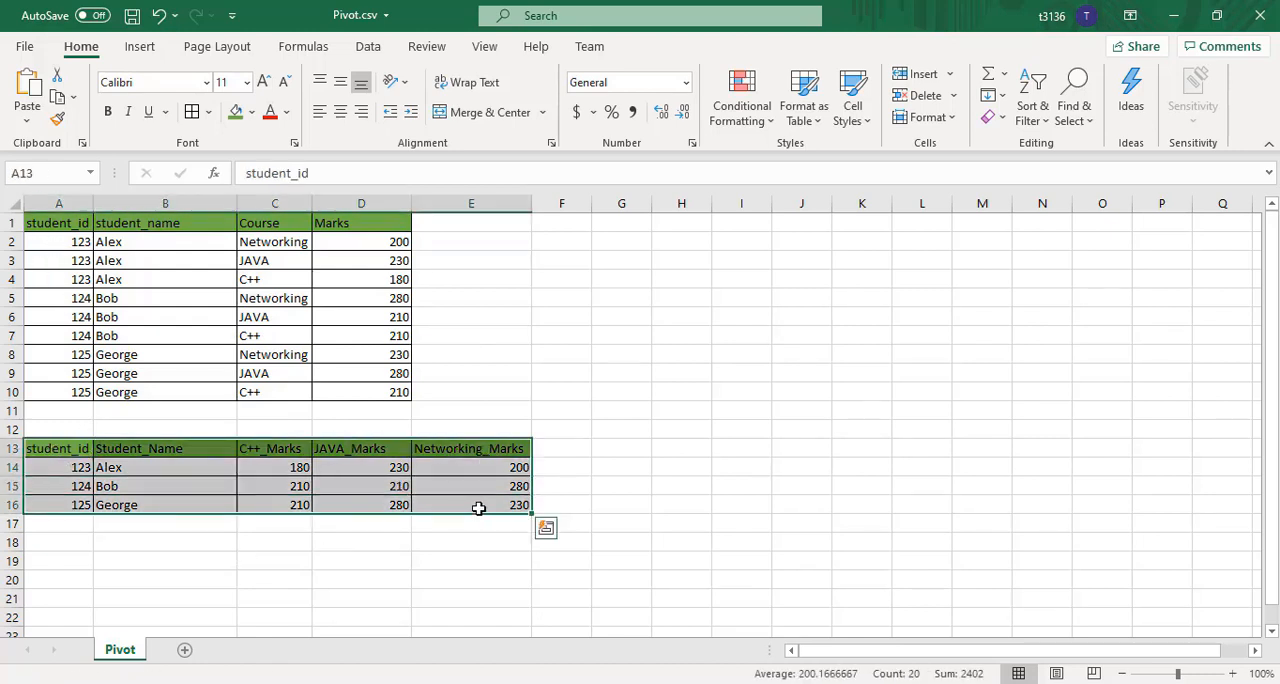
click(490, 581)
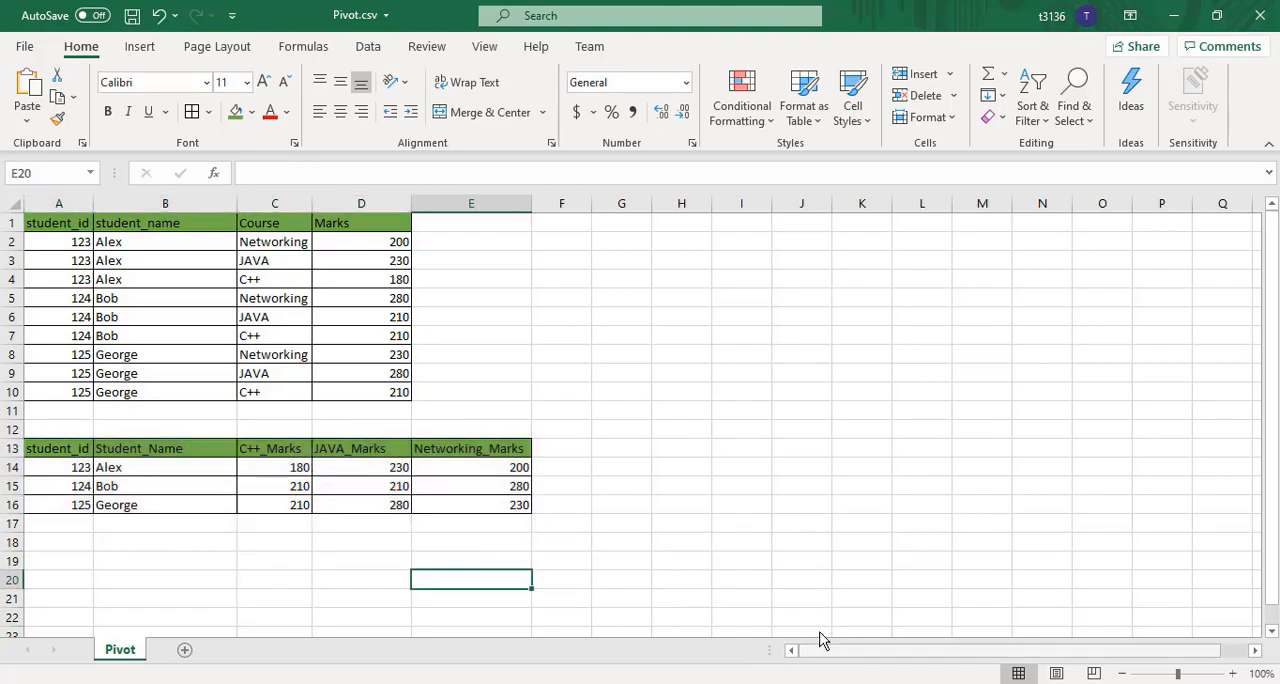
Switch to Visual Studio and add a new SSIS package to ETL_Project
click(811, 683)
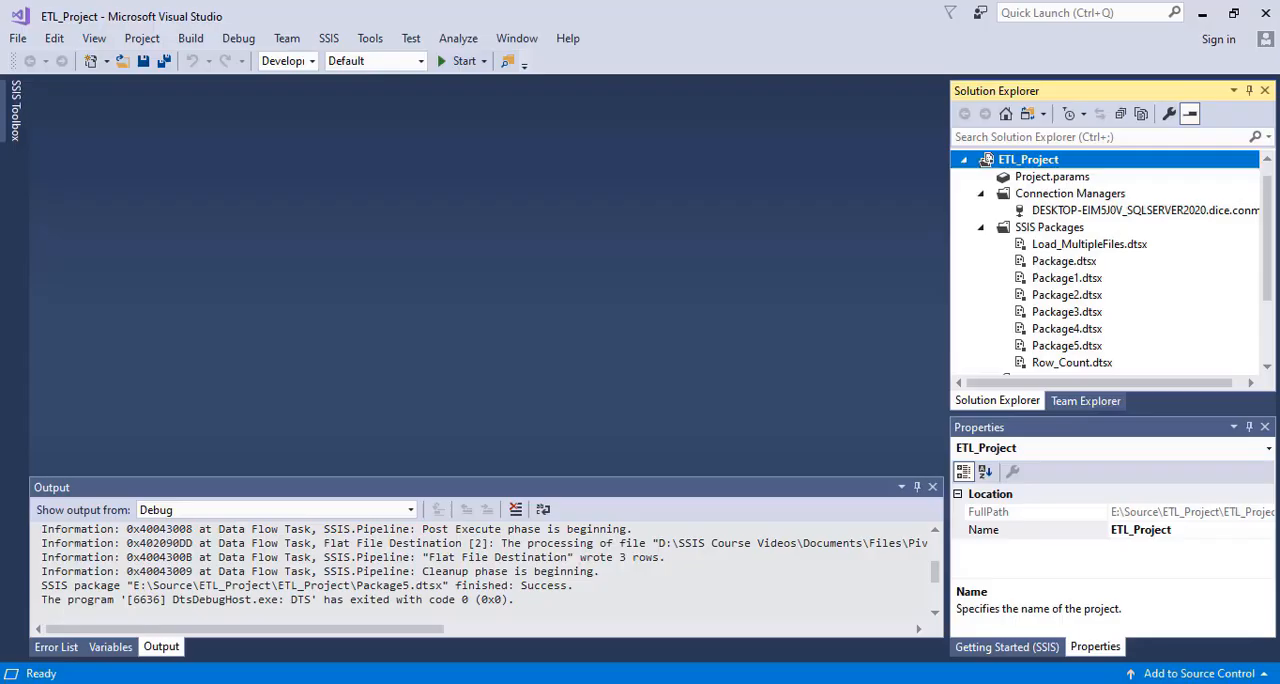
right_click(1054, 229)
click(866, 243)
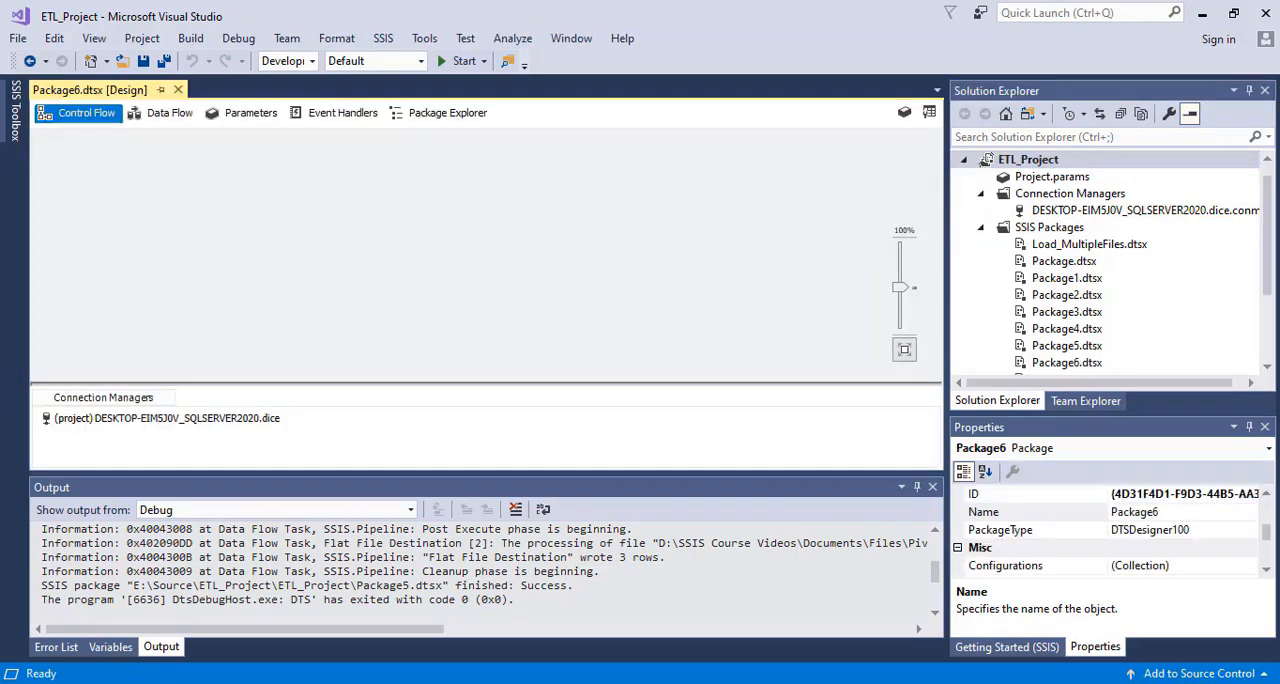
Rename the new package Package6.dtsx as Pivot_Transformation.dtsx
drag(1272, 265, 1272, 310)
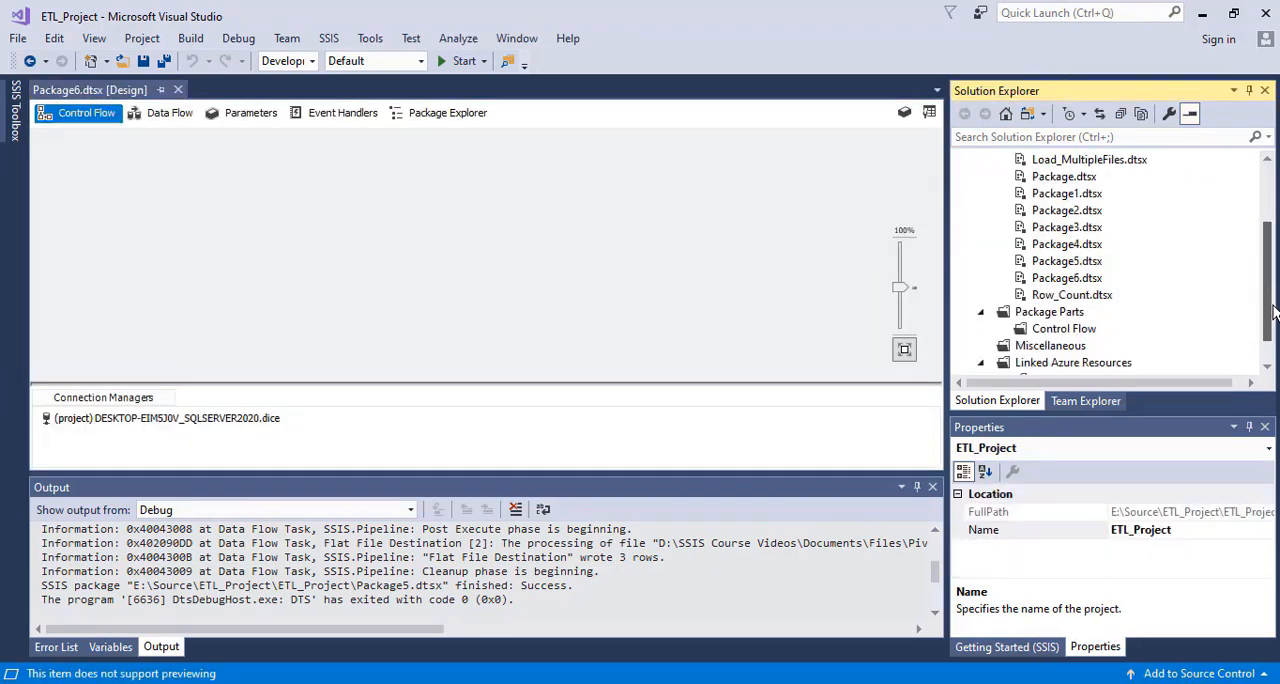
click(1075, 285)
right_click(1075, 289)
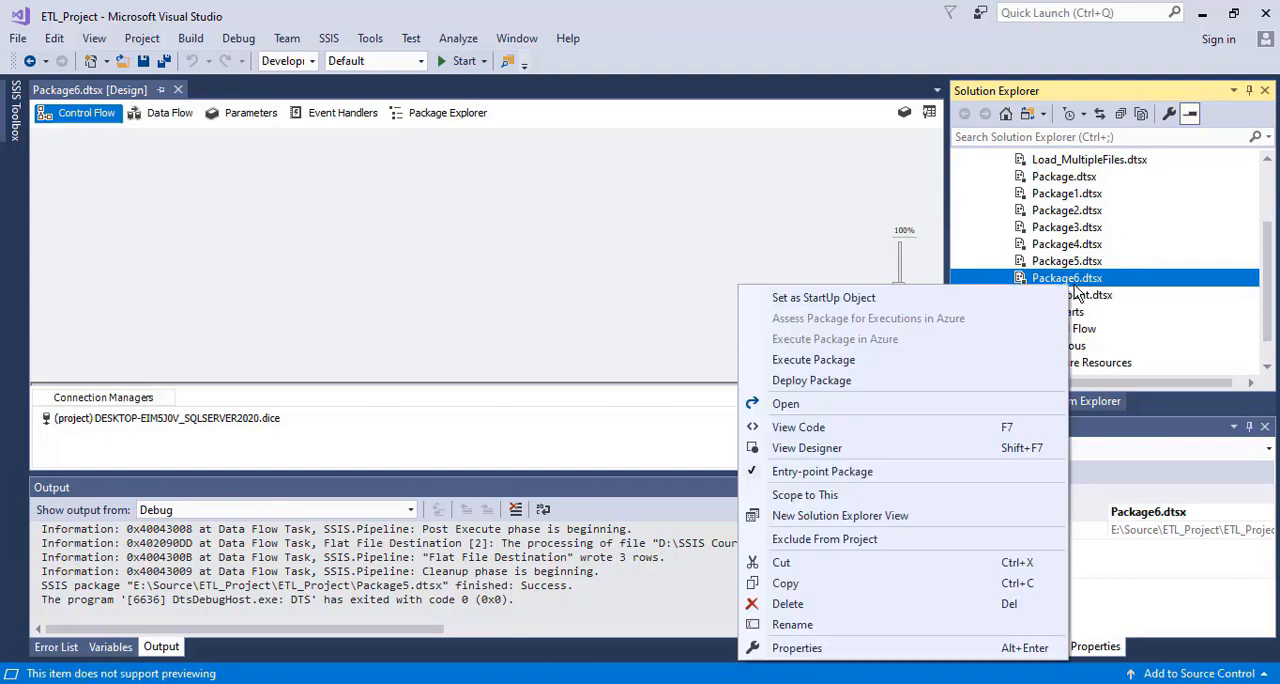
click(792, 625)
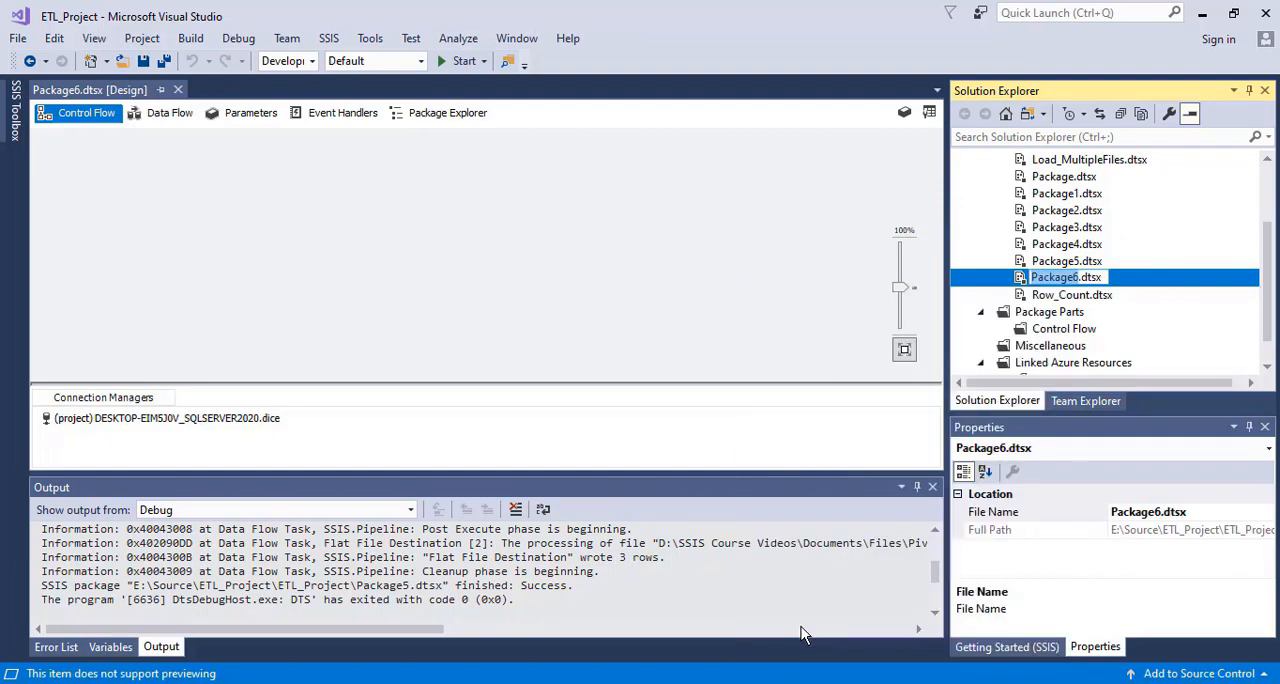
text(Pivot)
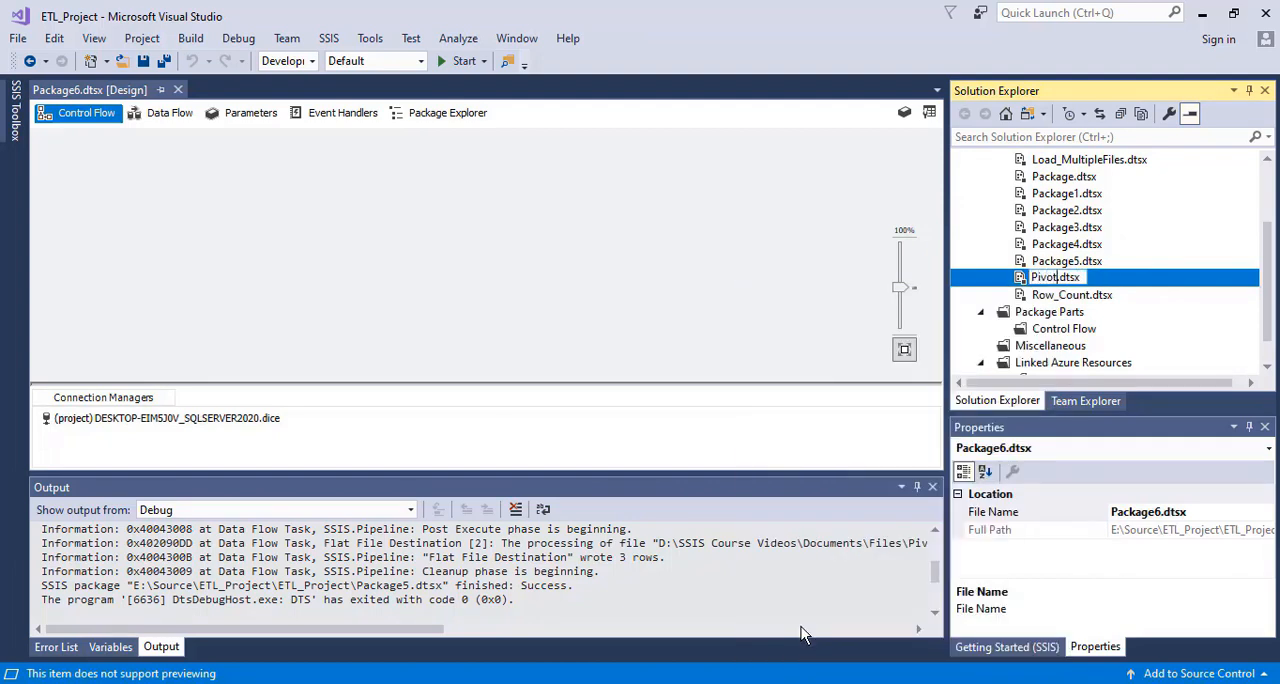
text(_Tran)
text(sformat)
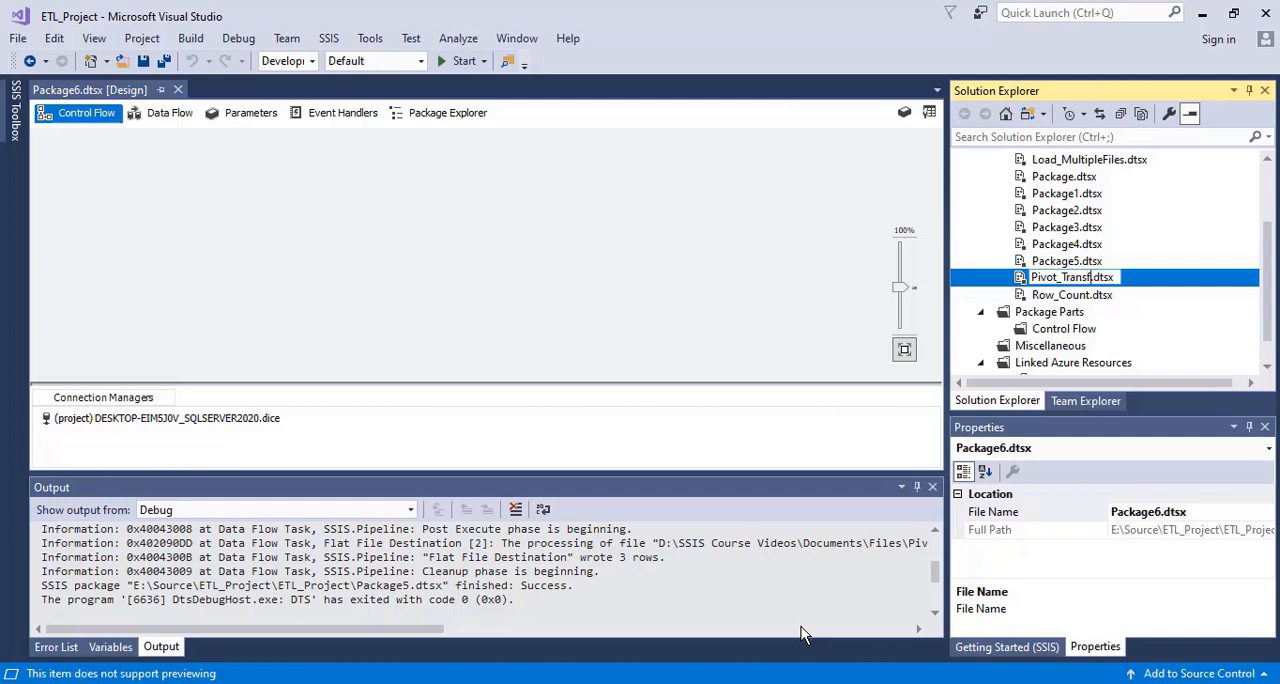
text(ion)
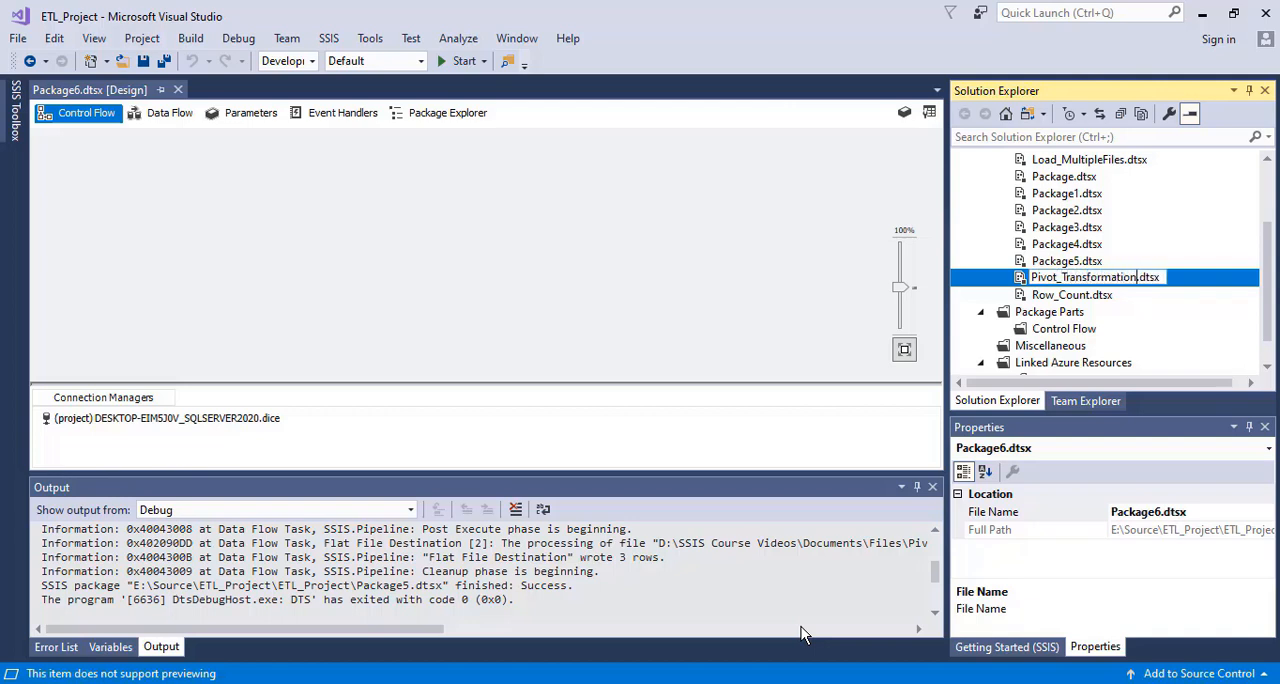
click(363, 264)
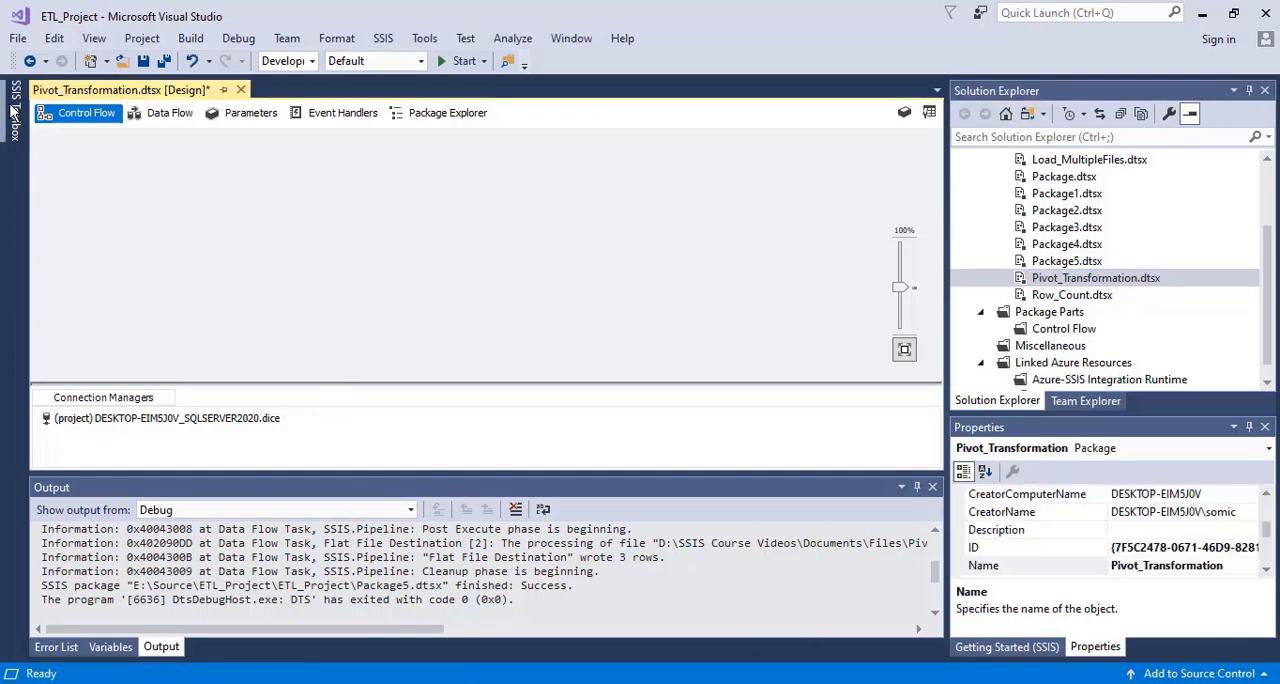
Add a new Data Flow Task to the package and browse the components available for its data flow
click(15, 117)
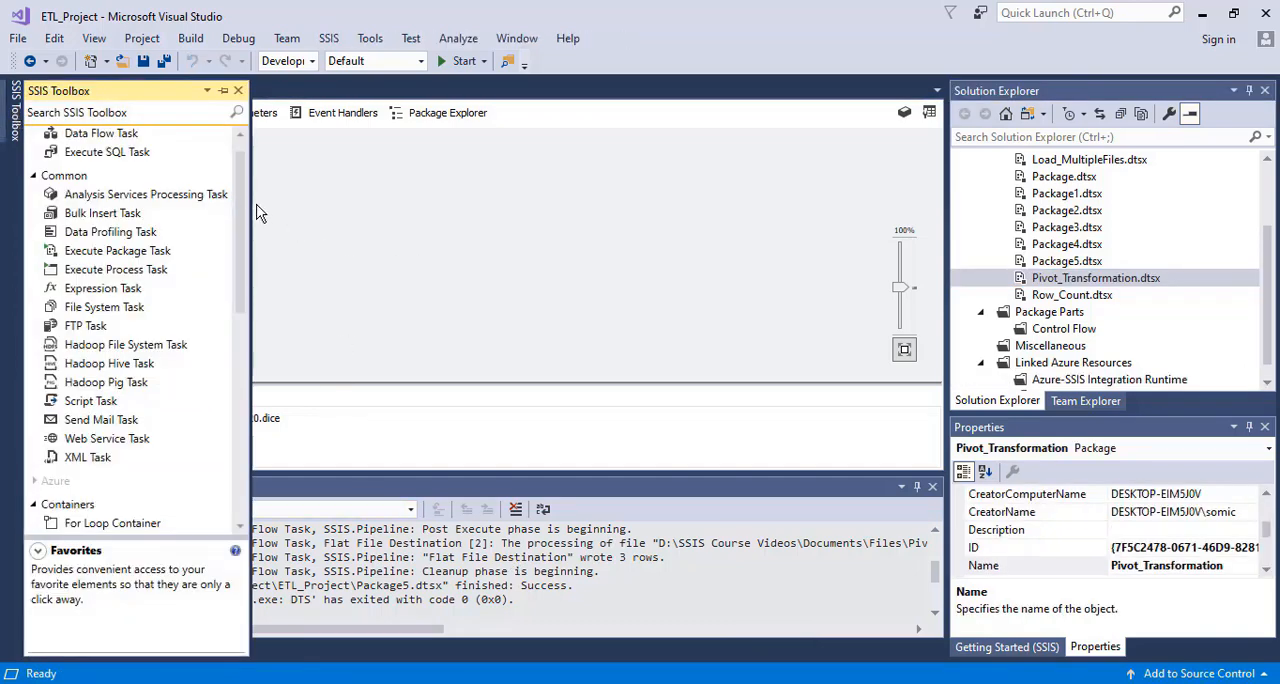
drag(240, 208, 238, 183)
click(334, 187)
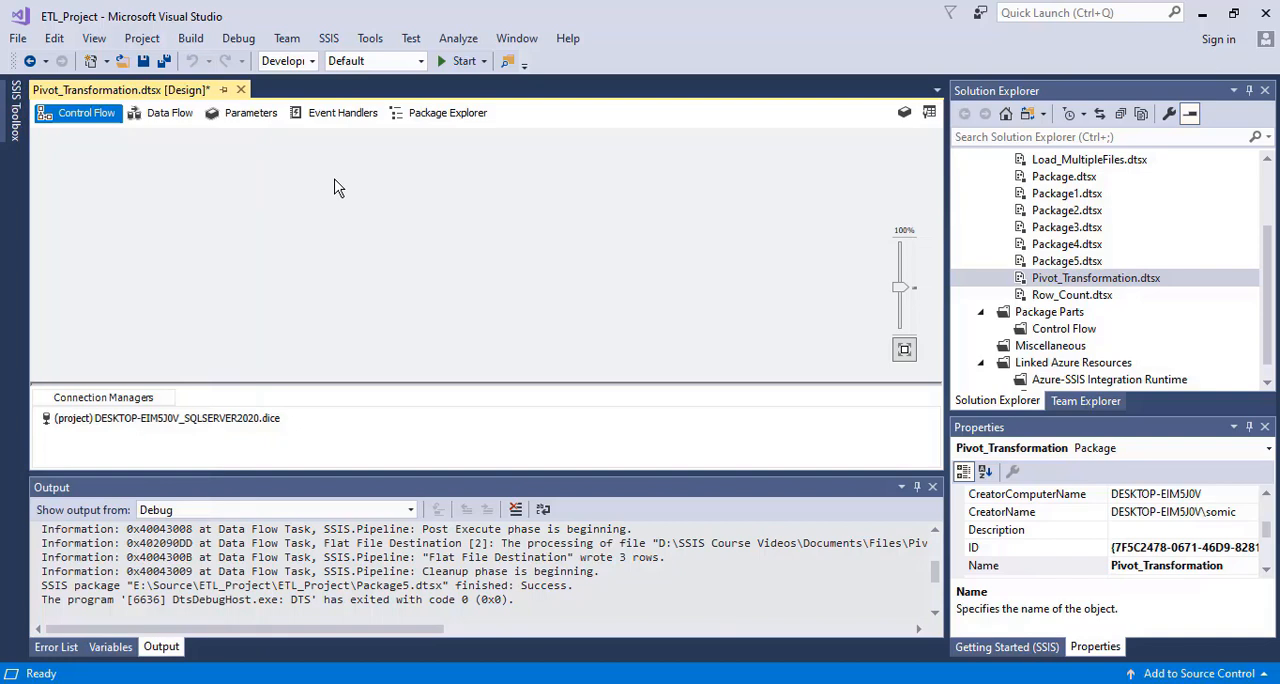
click(167, 116)
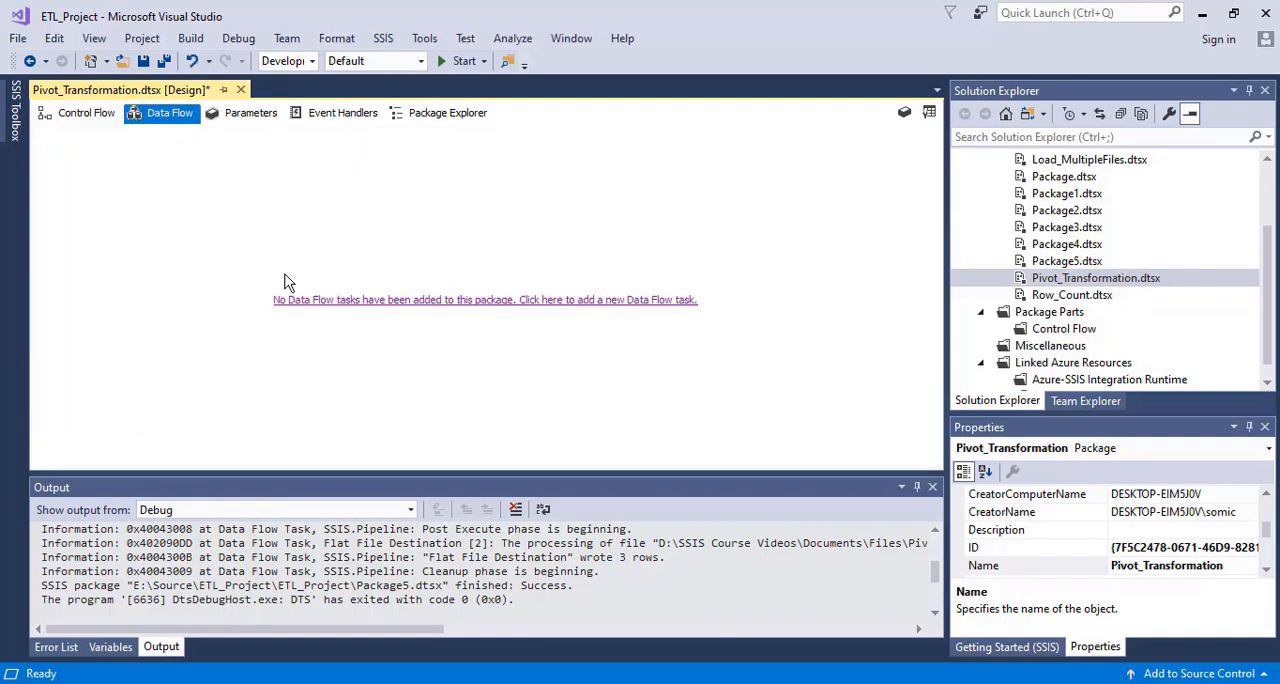
click(340, 300)
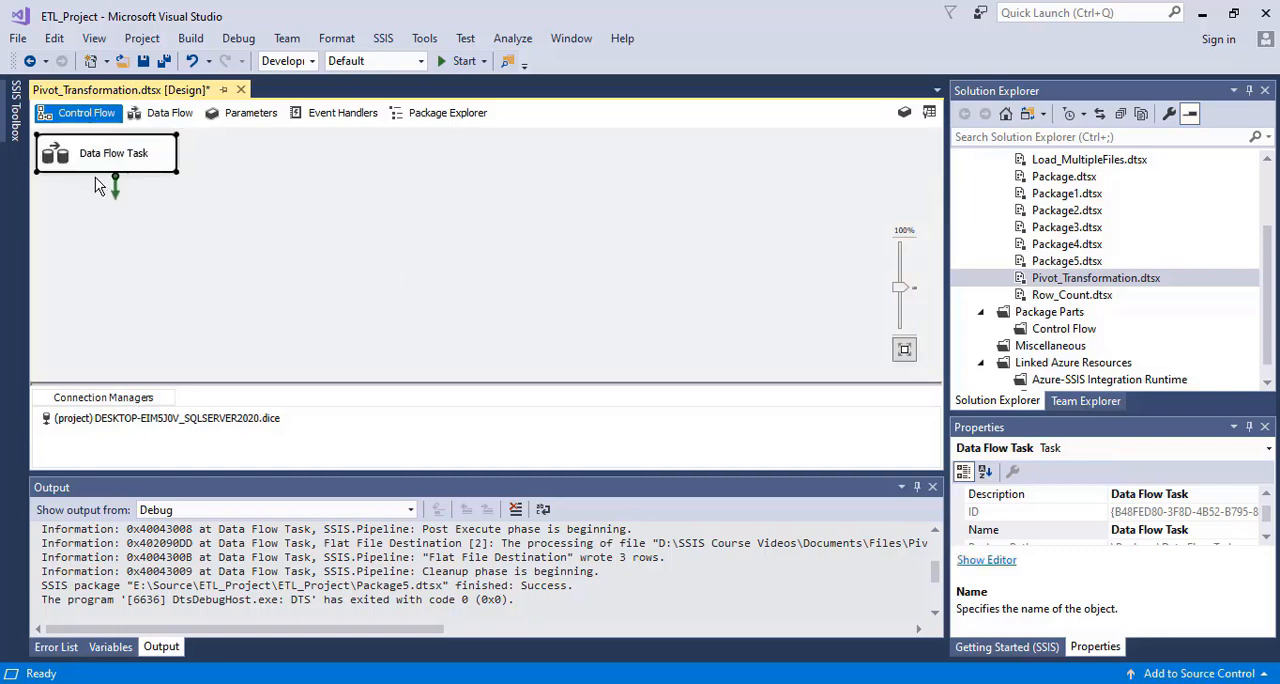
click(162, 113)
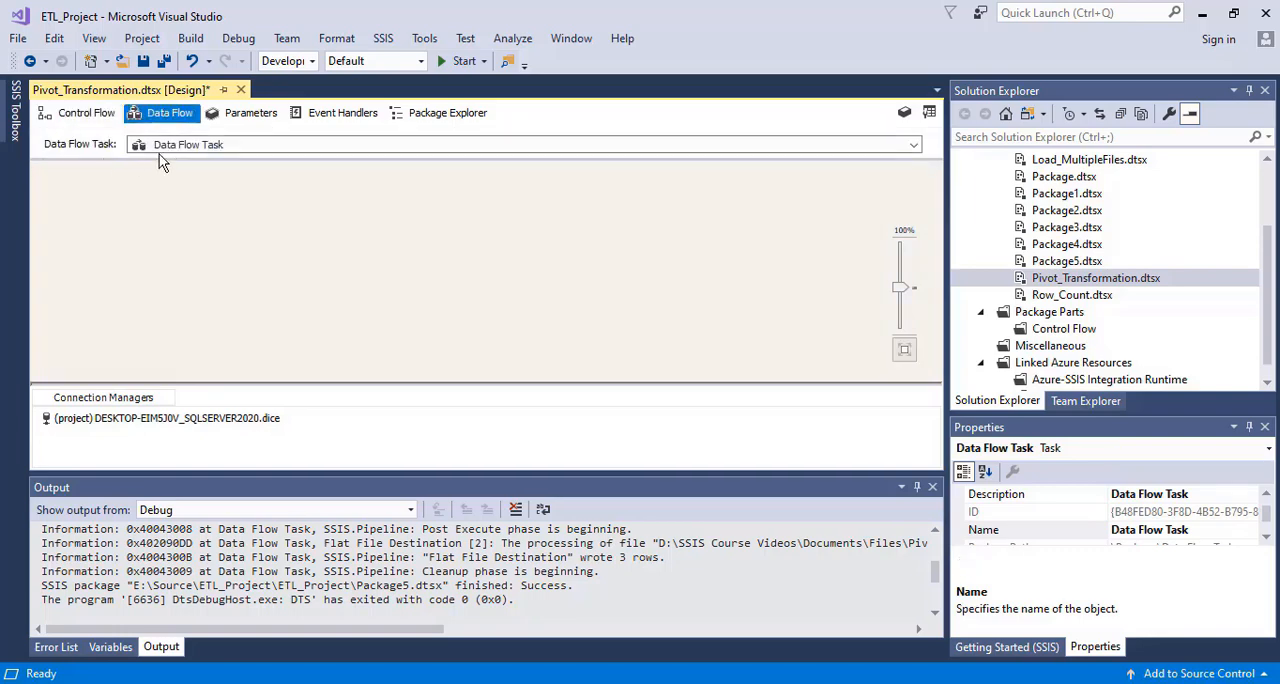
click(15, 120)
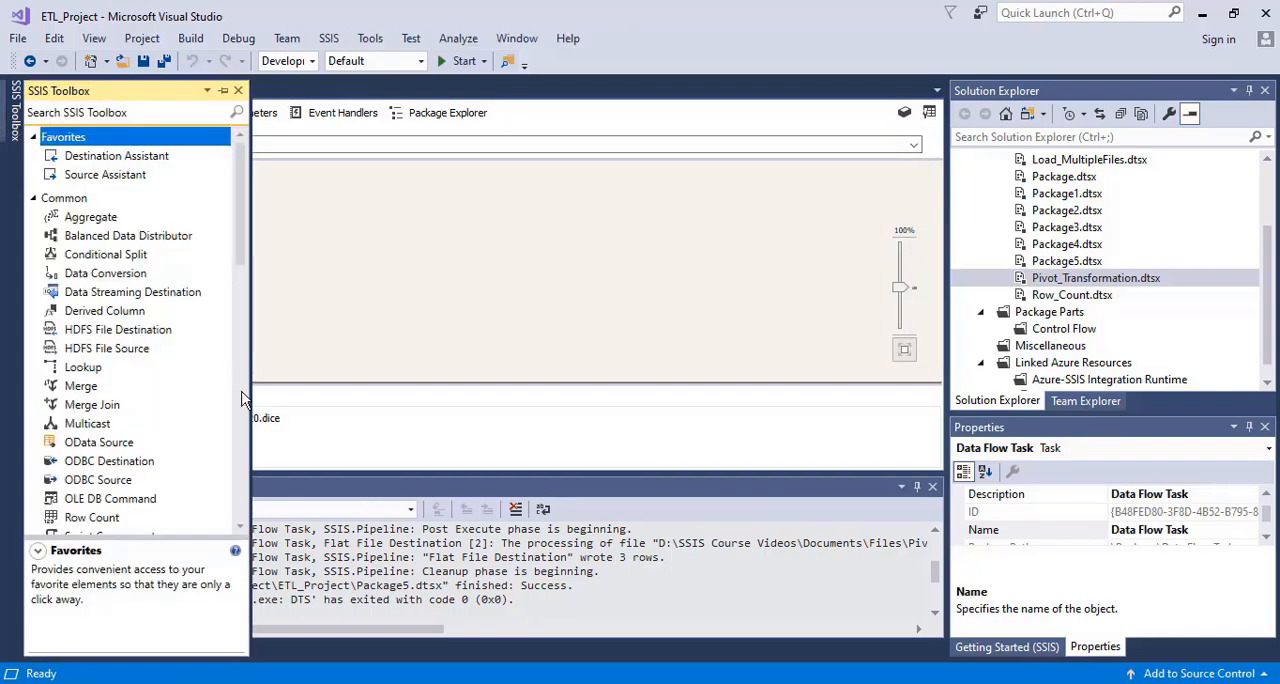
scroll(240, 316, down, 1)
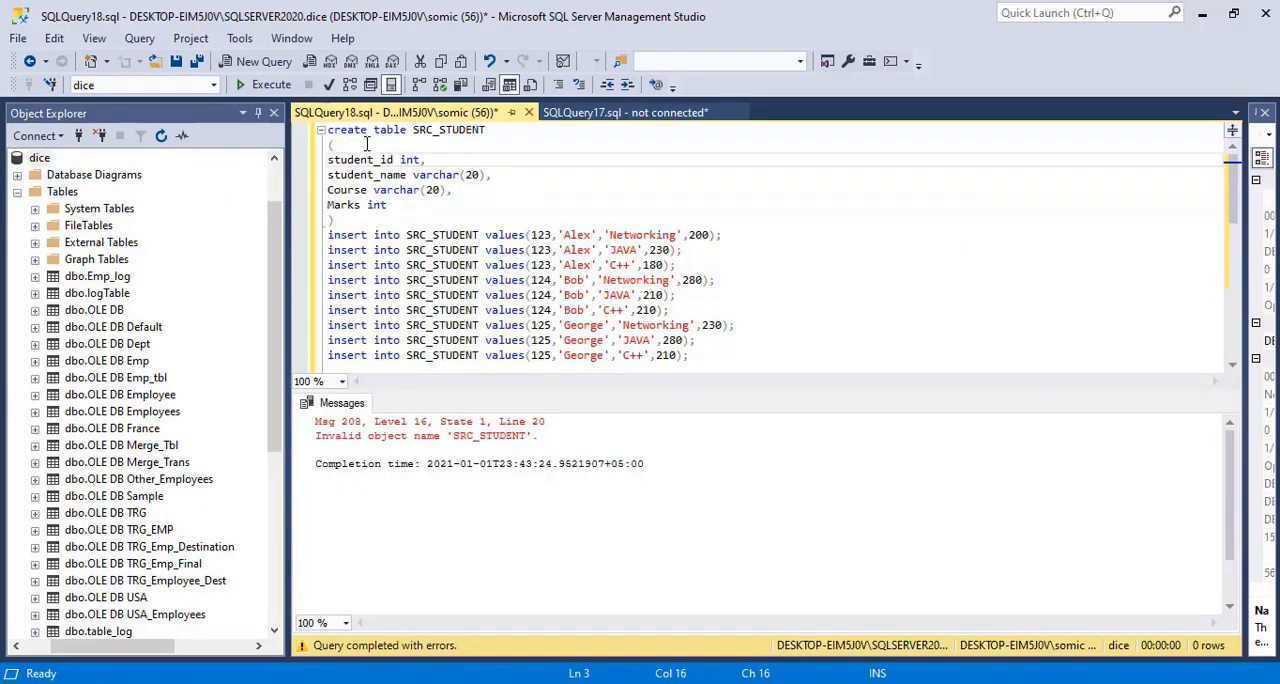
Execute only the create table statement for SRC_STUDENT, with its student_id, student_name, Course and Marks columns, in the dice database
drag(342, 222, 328, 205)
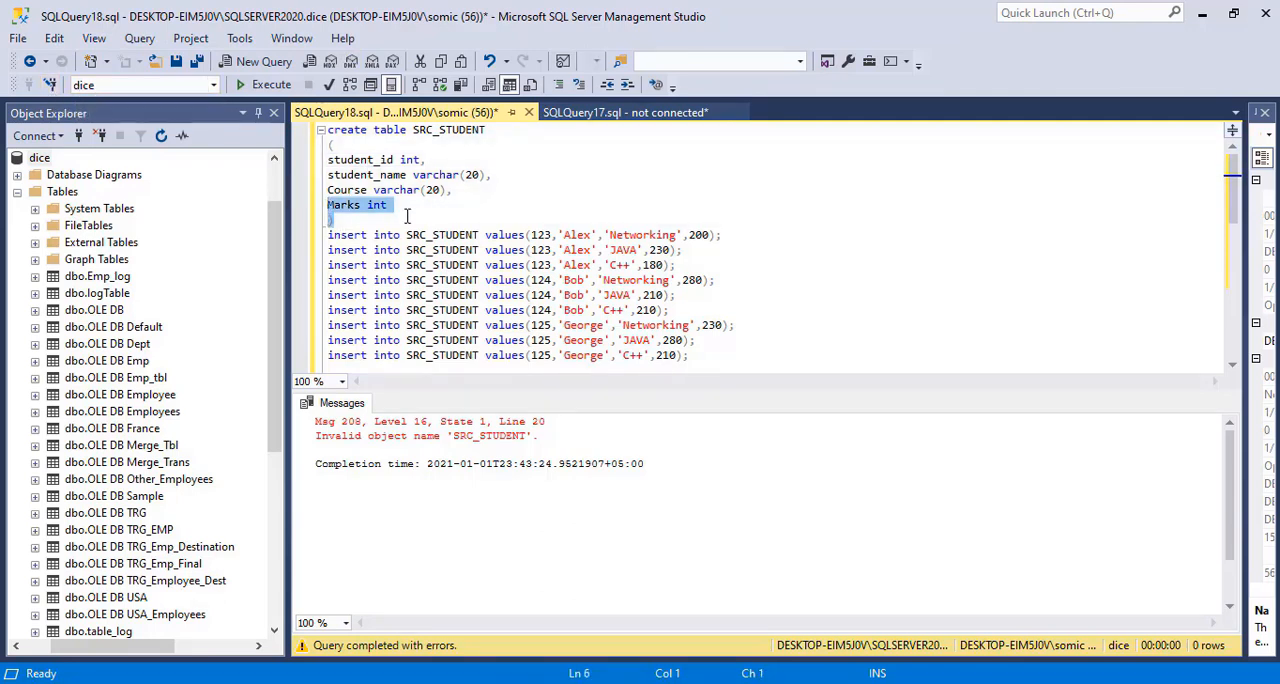
key(Right)
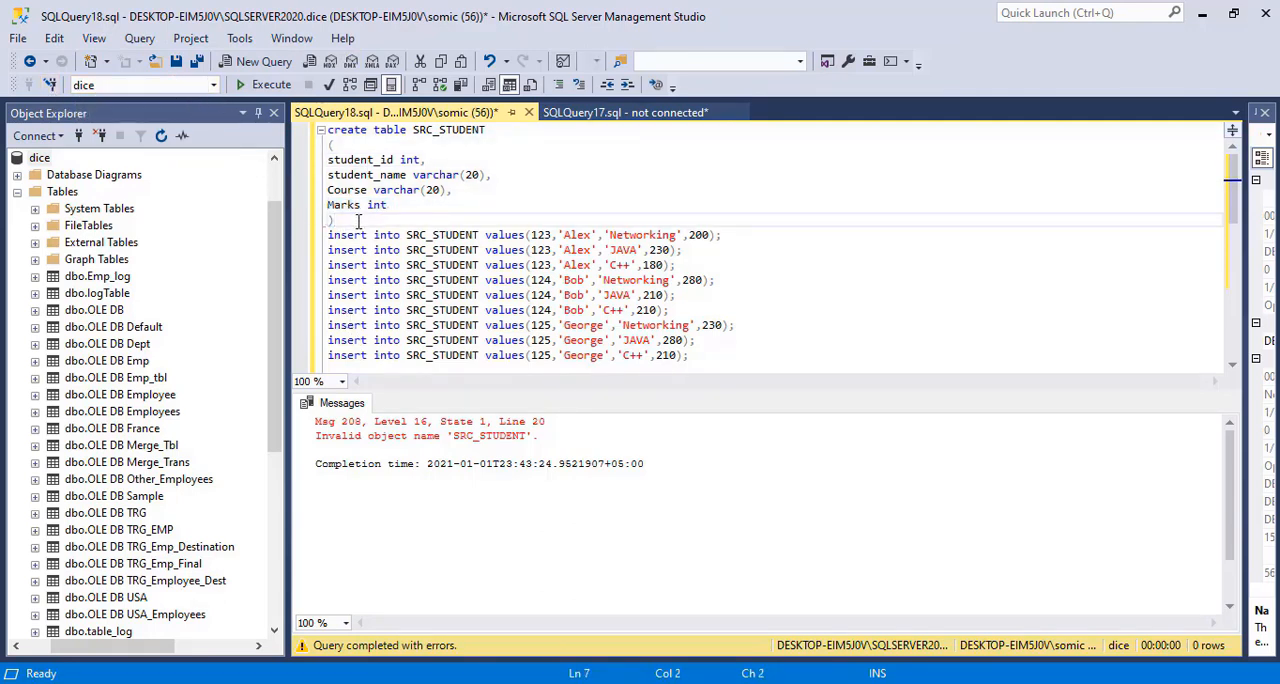
drag(343, 219, 327, 130)
click(257, 90)
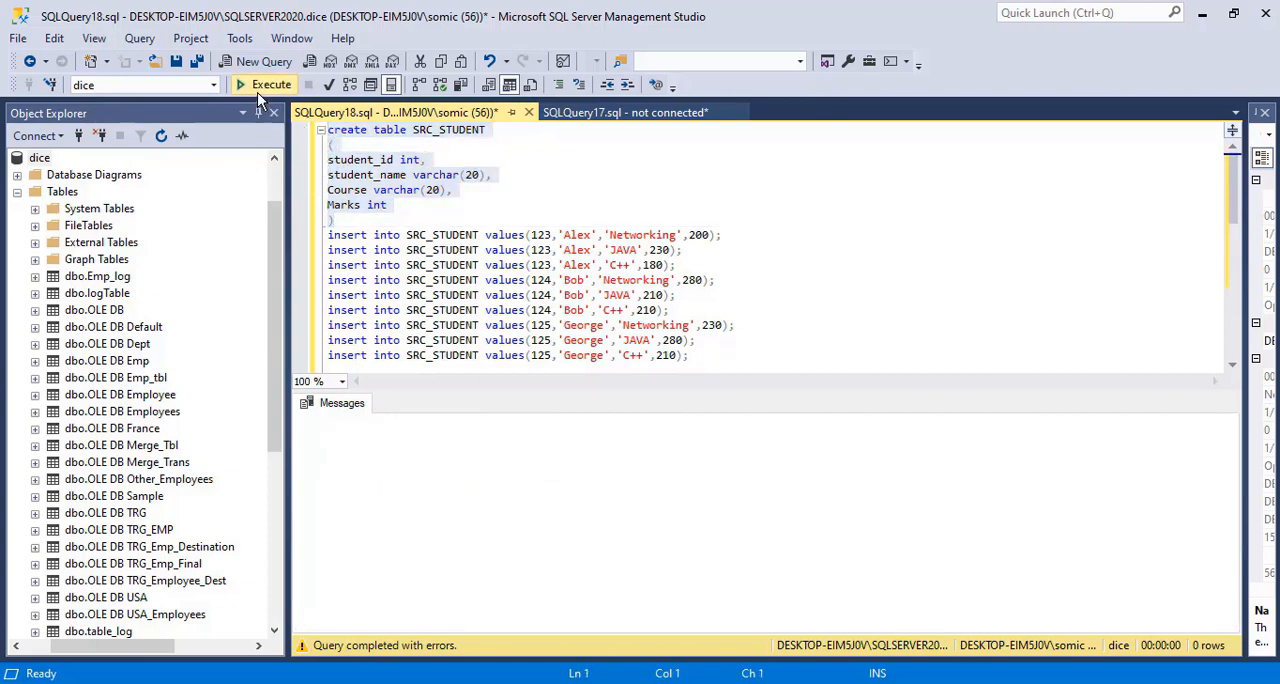
click(583, 280)
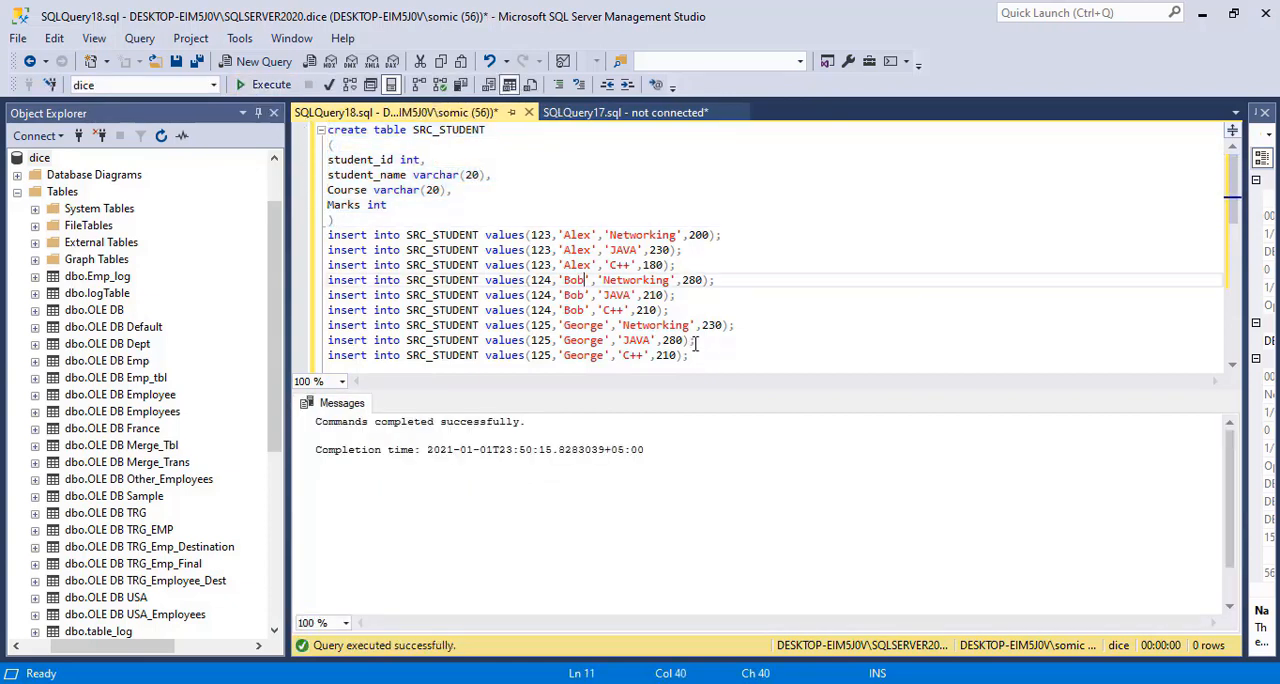
Execute only the insert statements for SRC_STUDENT, and separately run only the select * from SRC_STUDENT query
drag(713, 357, 327, 236)
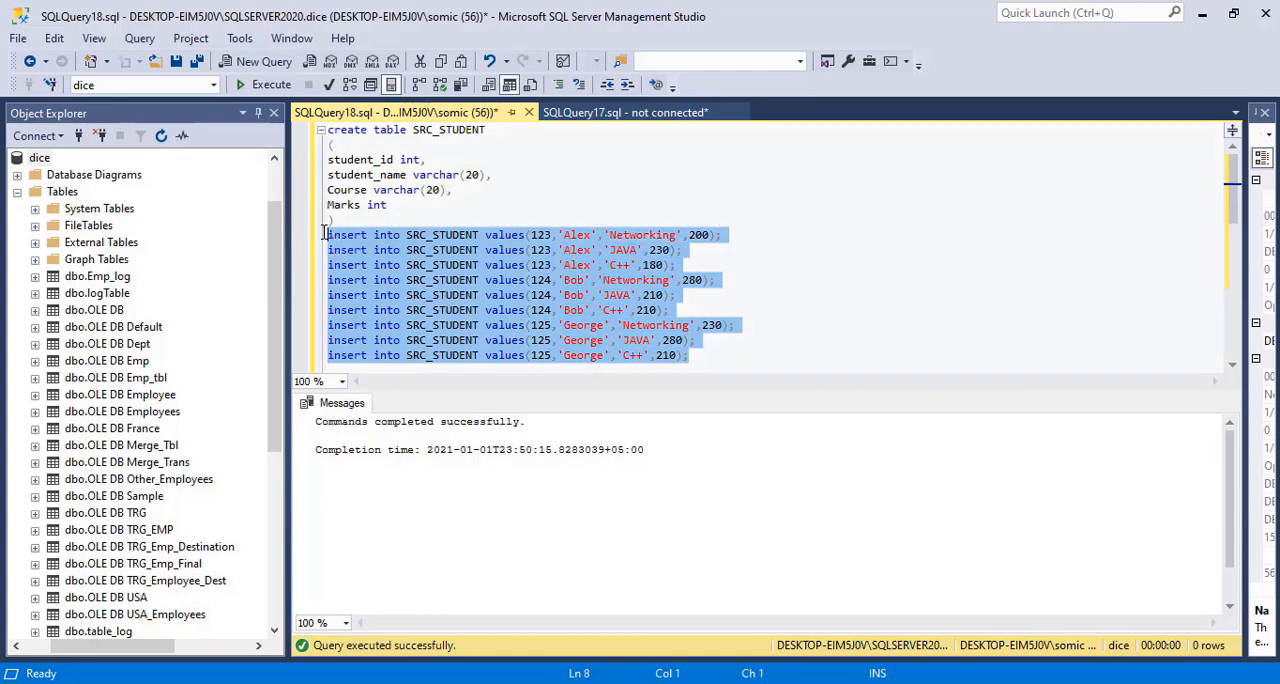
click(249, 88)
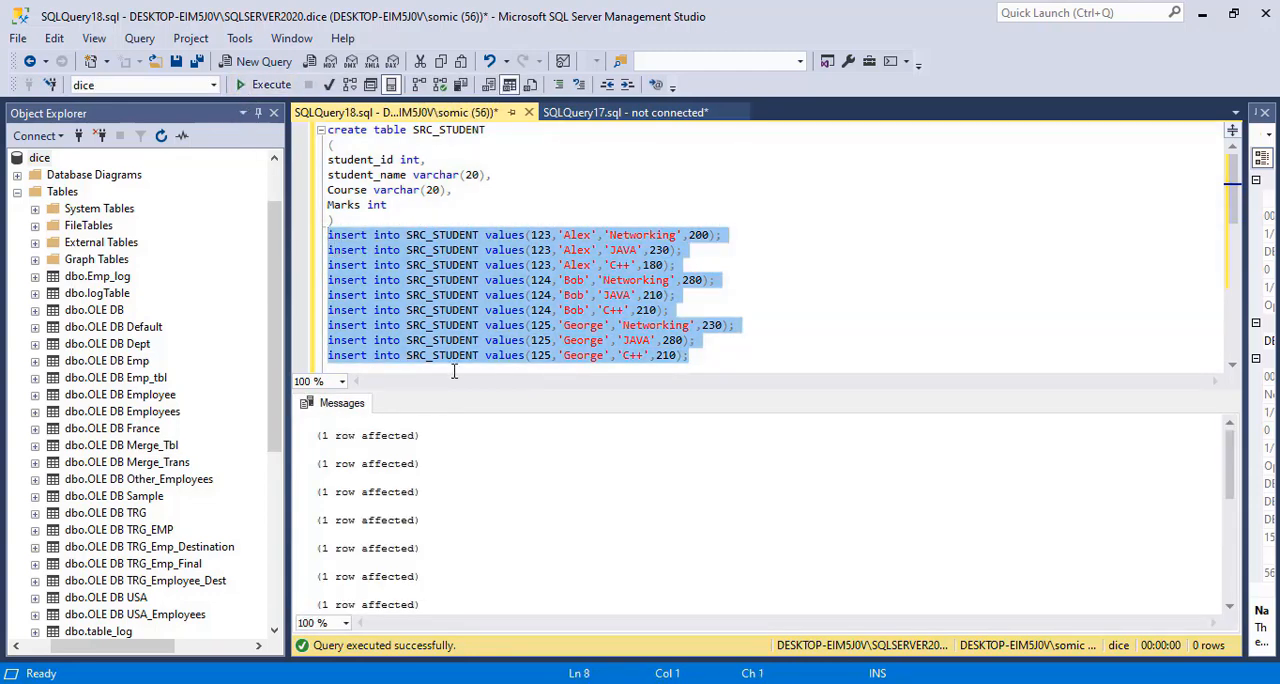
click(712, 354)
key(Down)
key(Down)
key(Down)
key(Down)
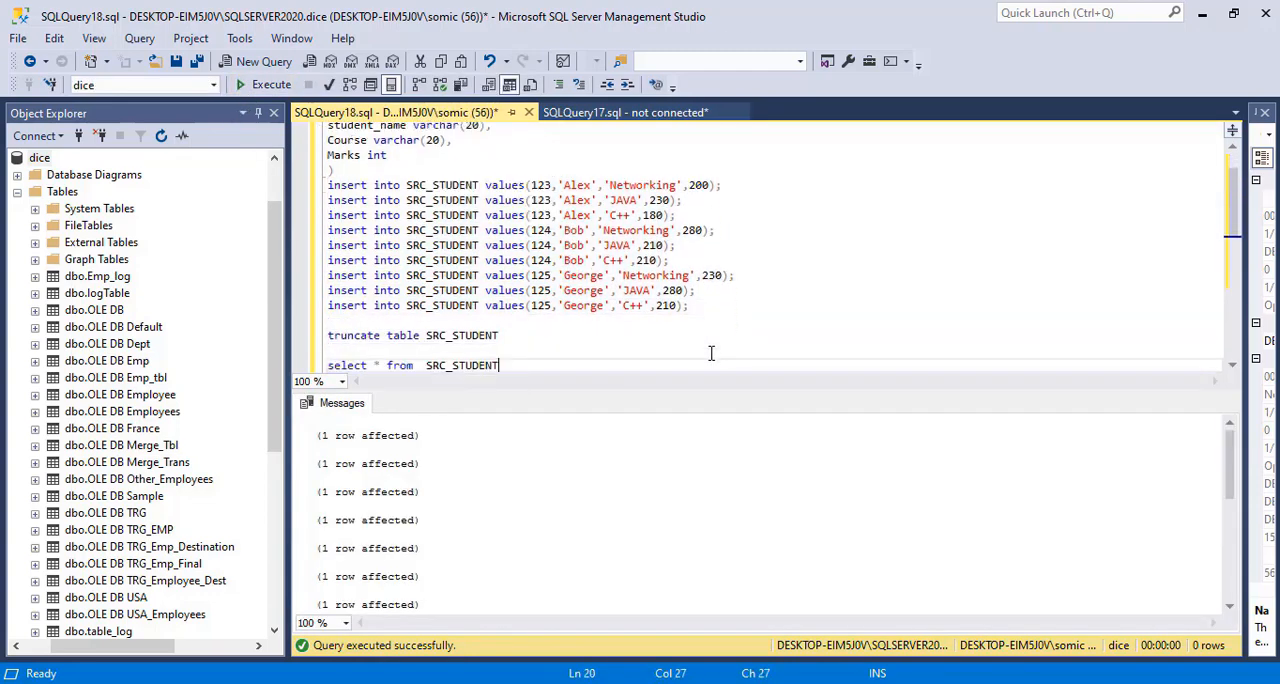
key(Return)
key(Return)
key(Return)
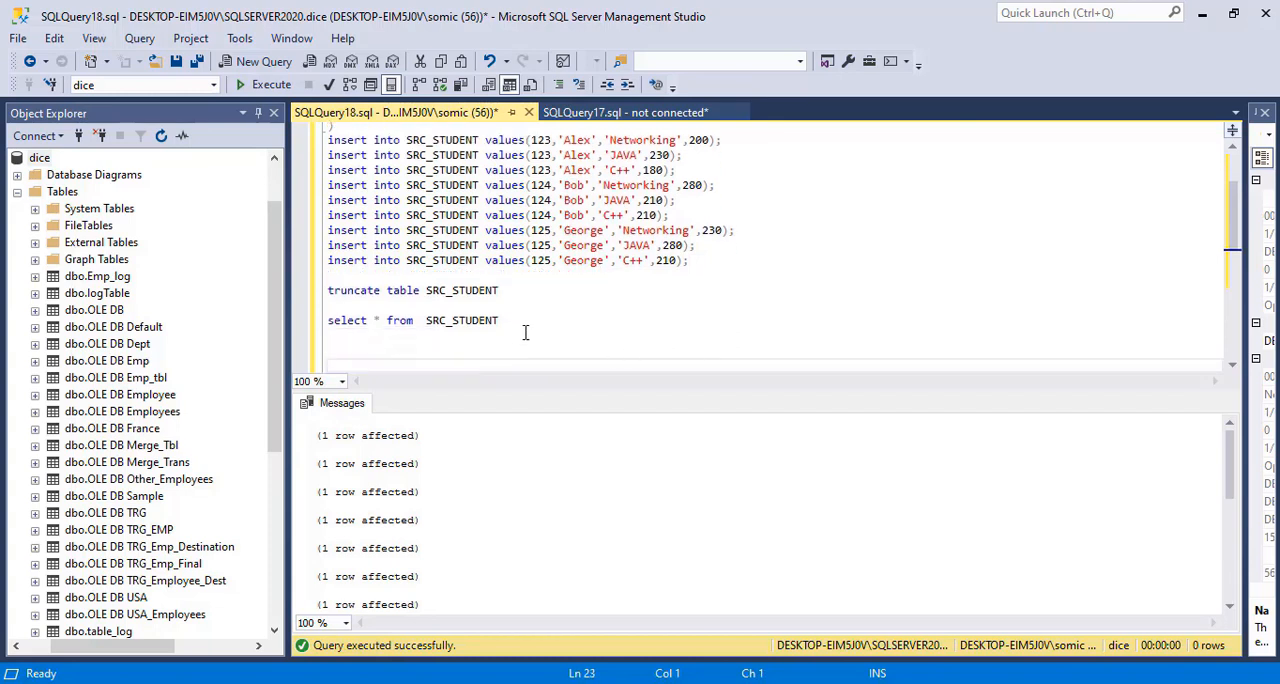
drag(510, 322, 313, 318)
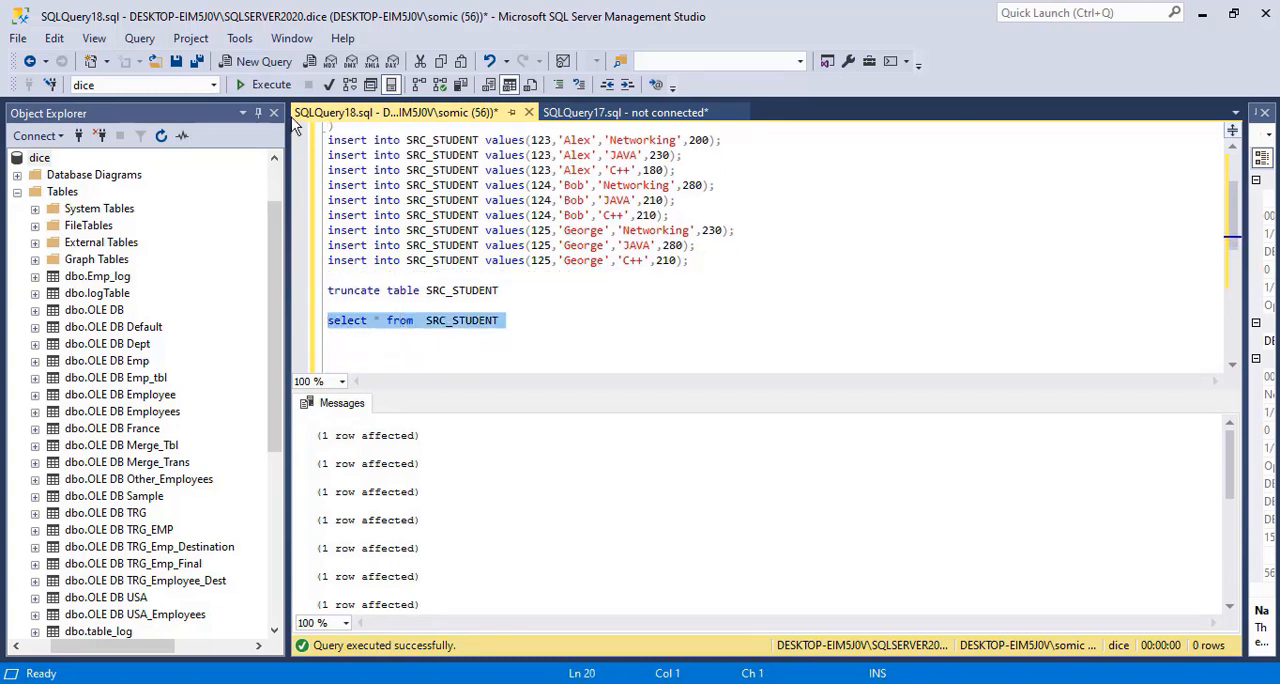
click(258, 88)
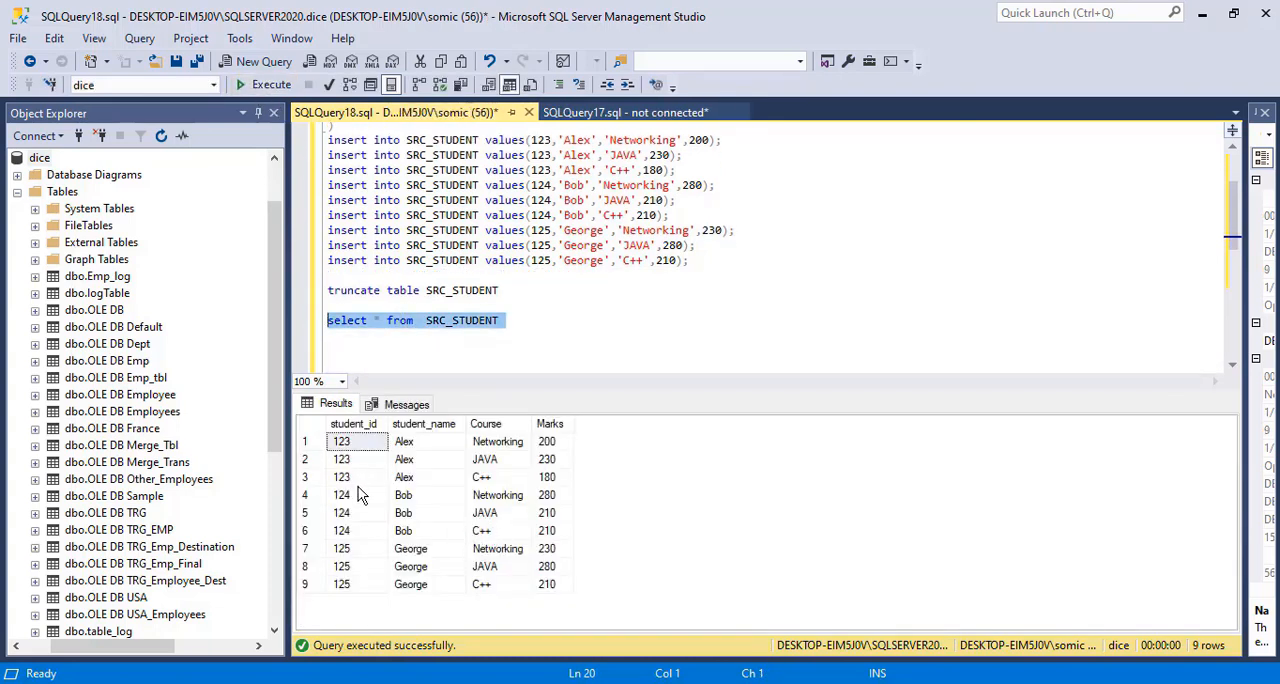
Examine the SRC_STUDENT query results and compare them with the expected pivoted table in Pivot.csv in Excel
click(358, 492)
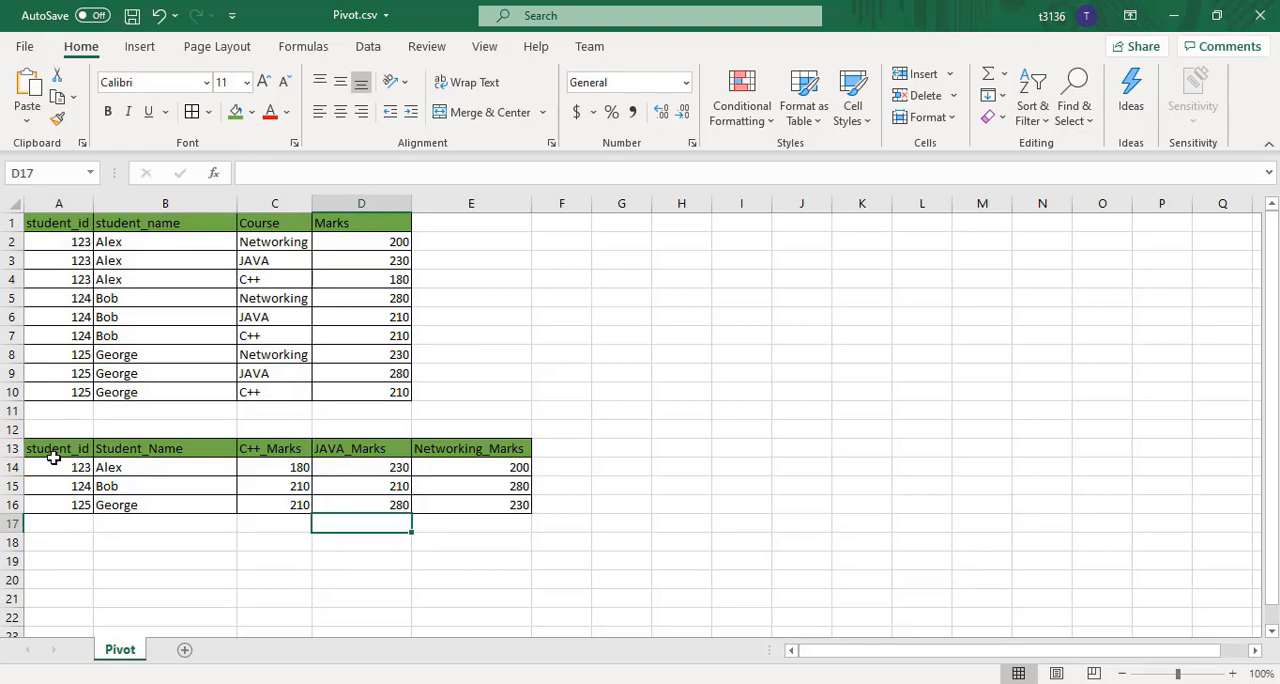
drag(54, 458, 543, 482)
click(700, 523)
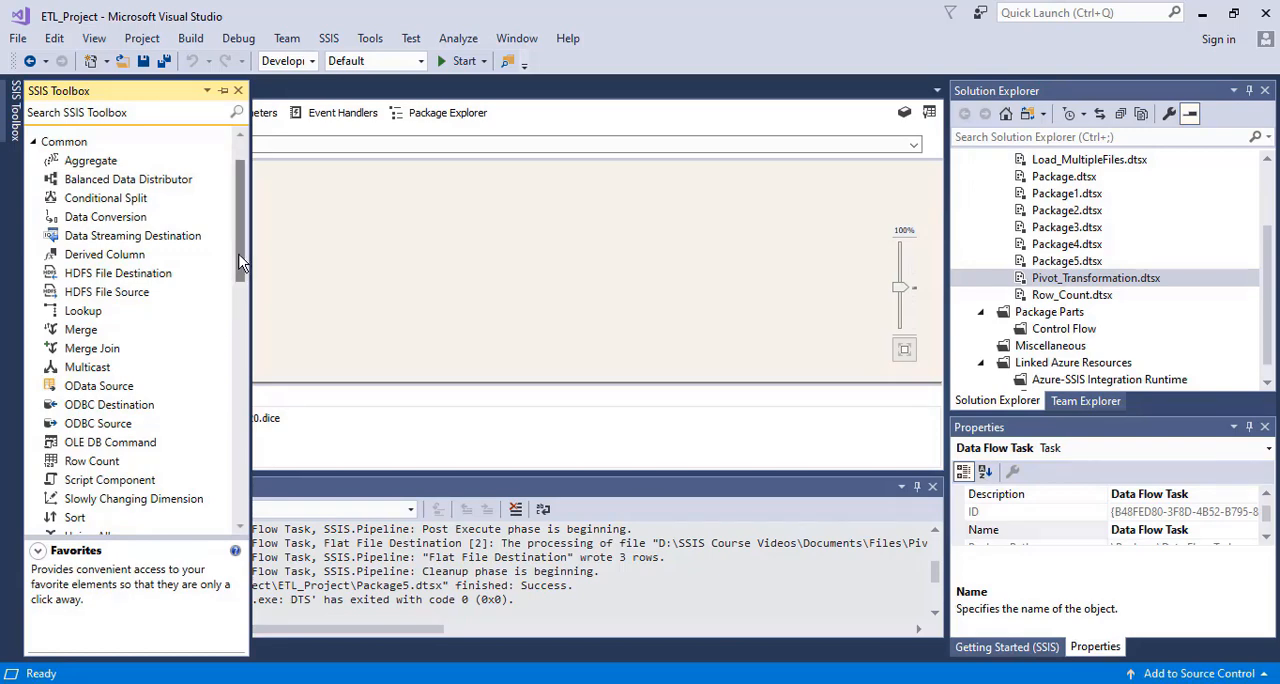
Switch to Visual Studio, add an OLE DB Source to the data flow and set its table to [dbo].[SRC_STUDENT]
drag(244, 262, 248, 442)
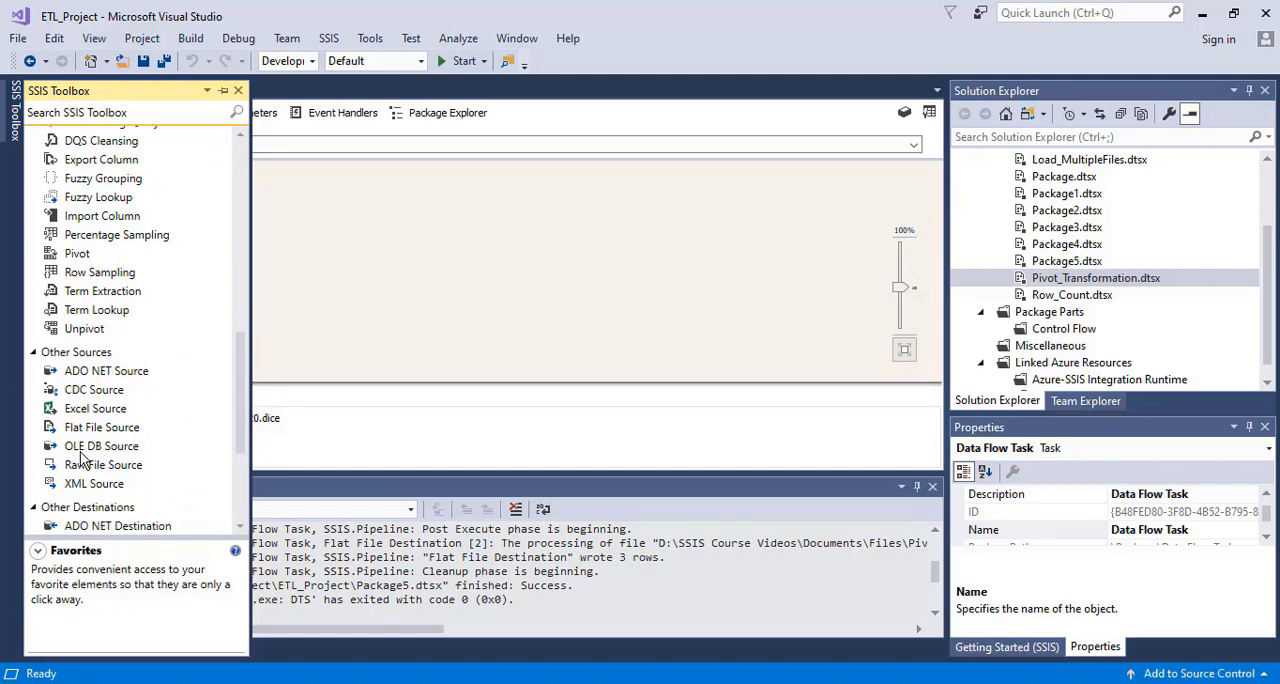
drag(84, 450, 468, 186)
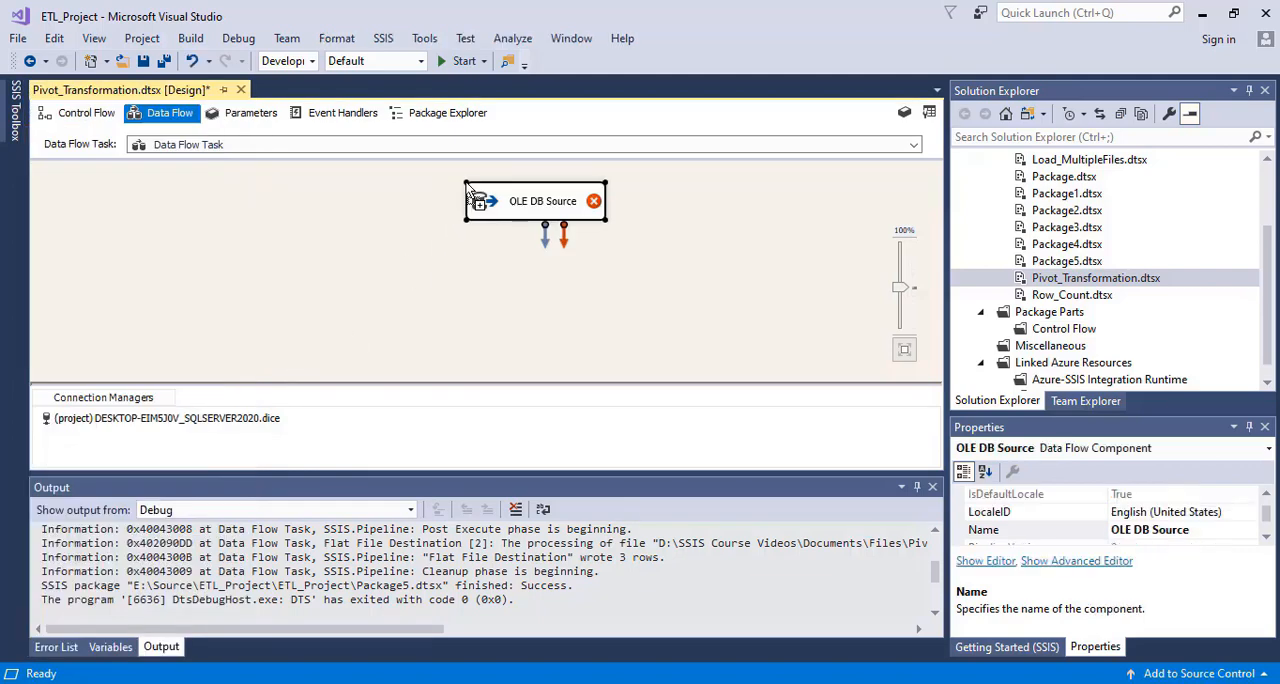
double_click(520, 202)
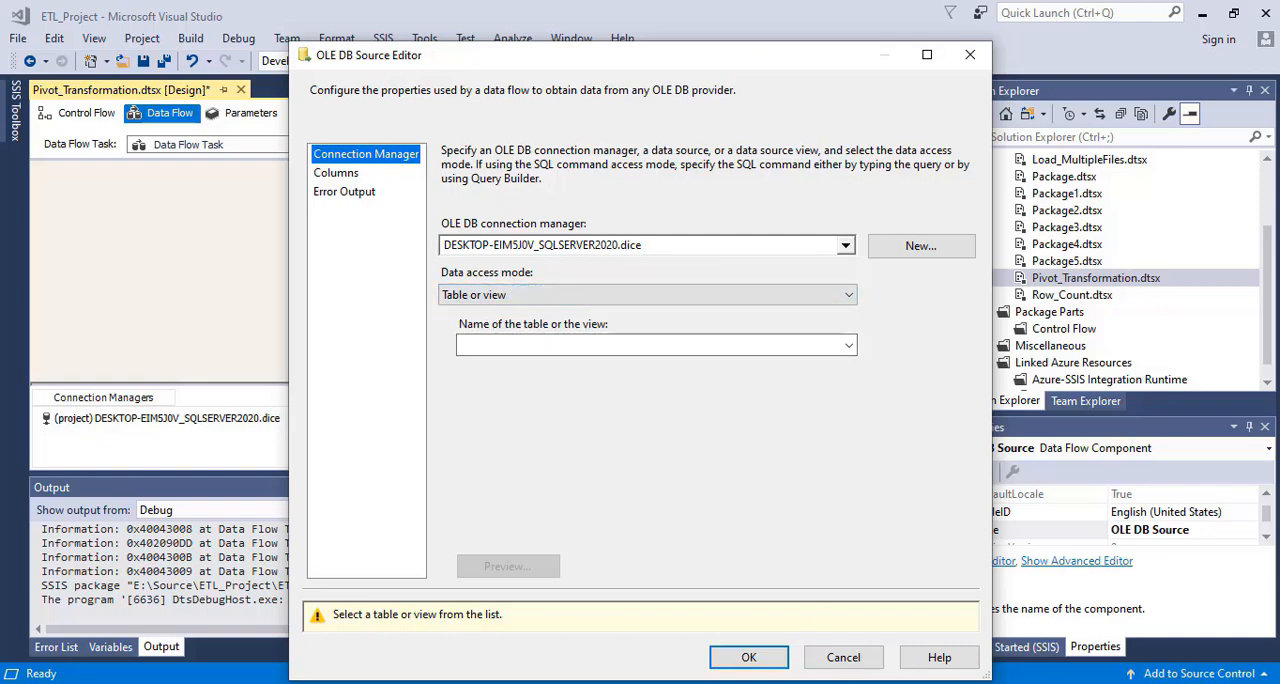
key(alt+Tab)
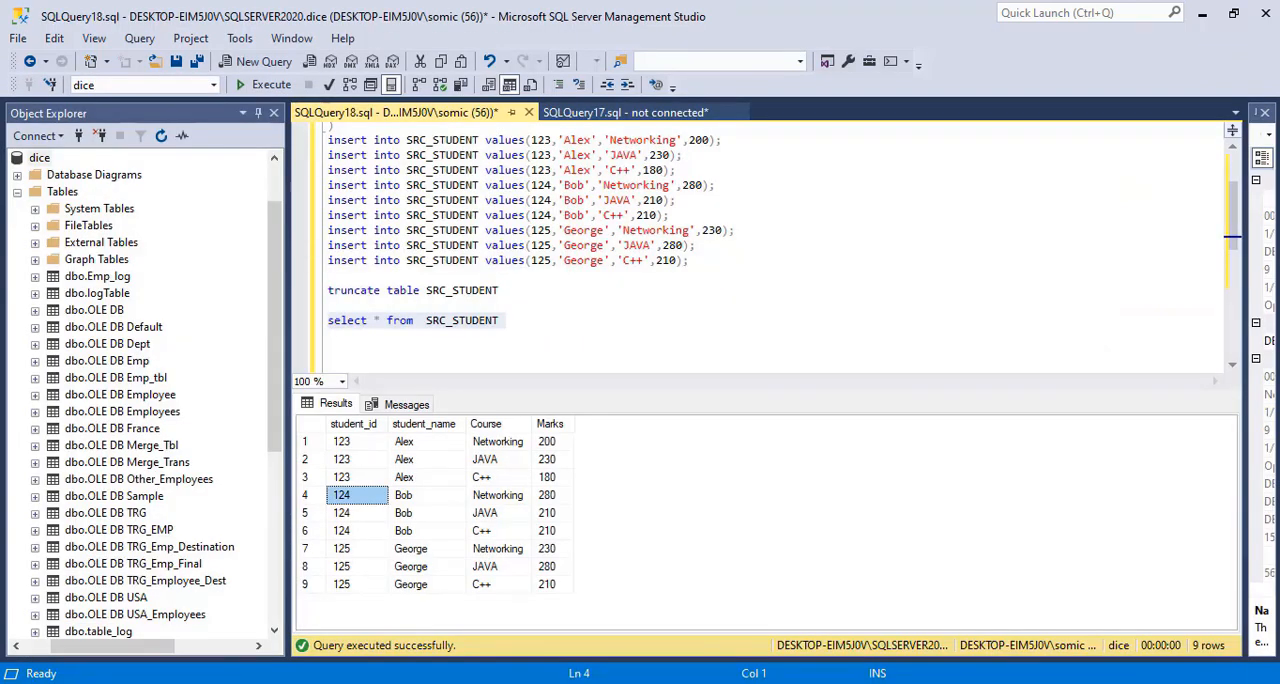
click(513, 306)
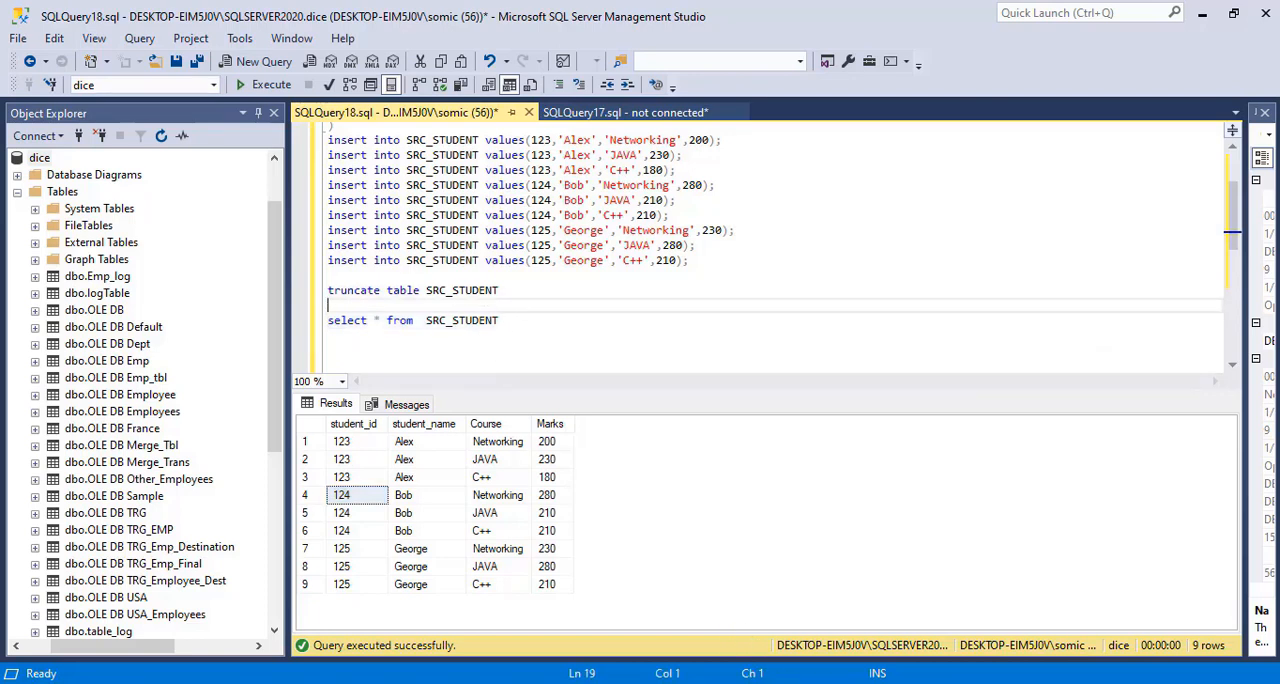
key(alt+Tab)
click(522, 342)
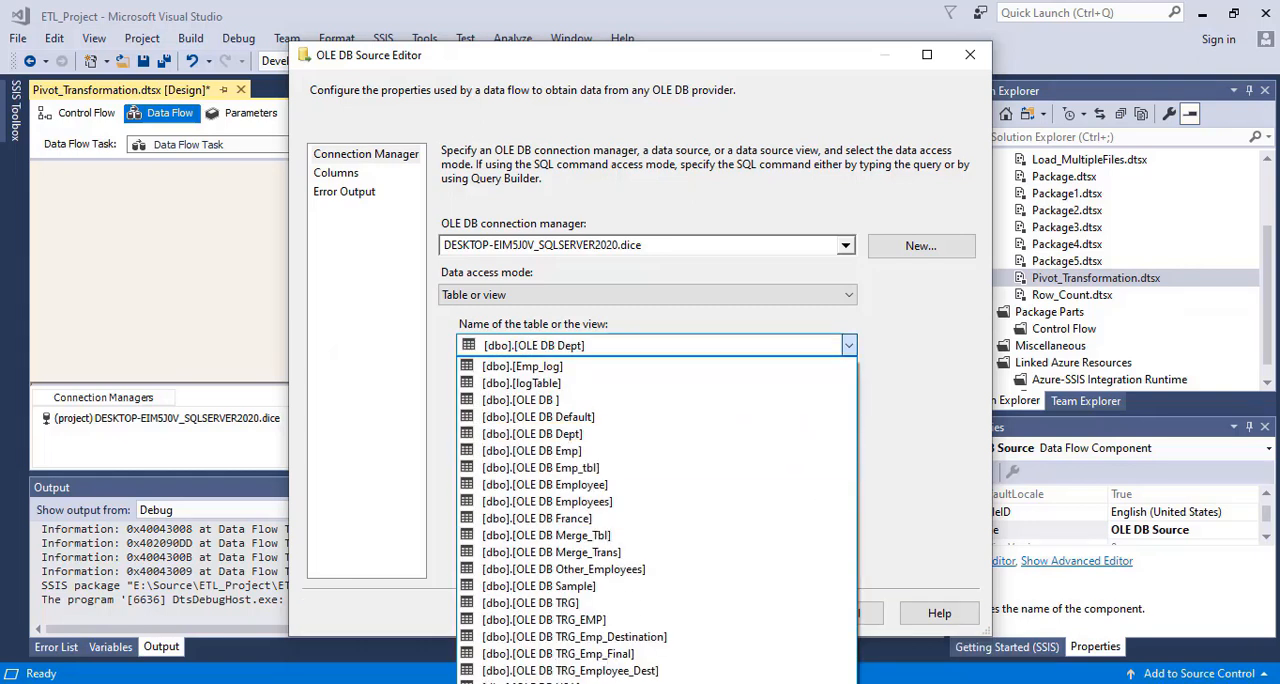
click(552, 682)
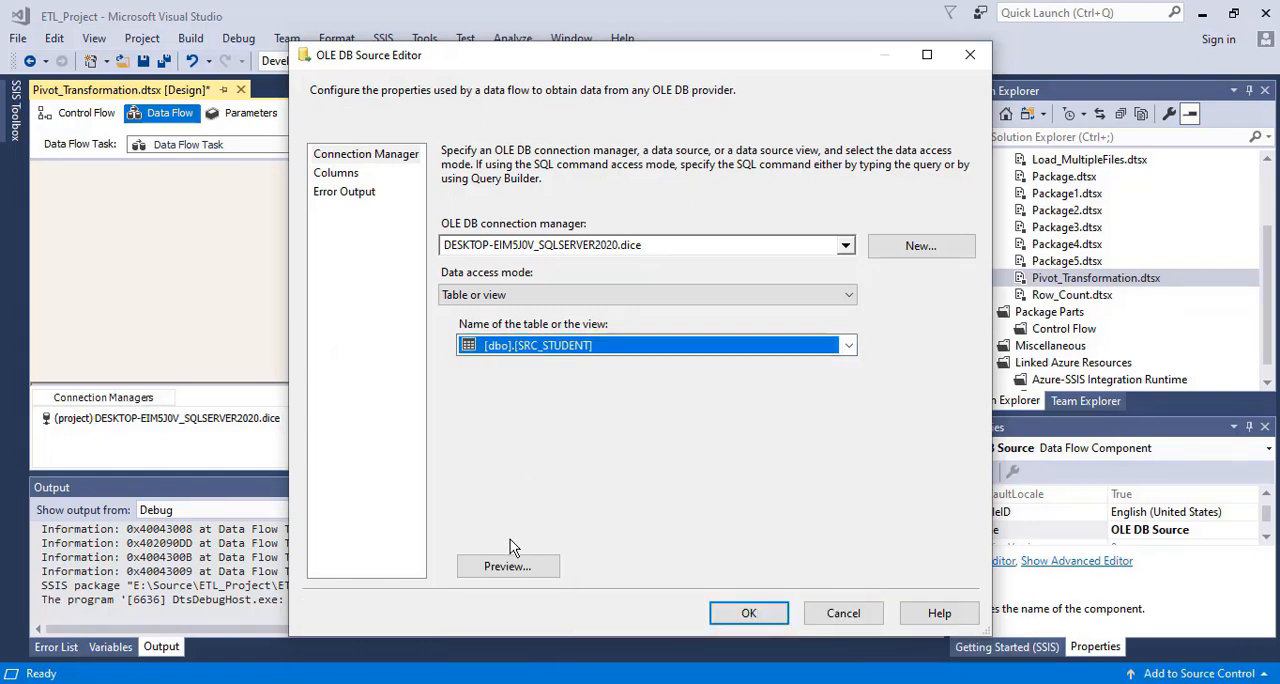
Check the OLE DB Source's columns, preview its rows and accept the source settings
click(335, 174)
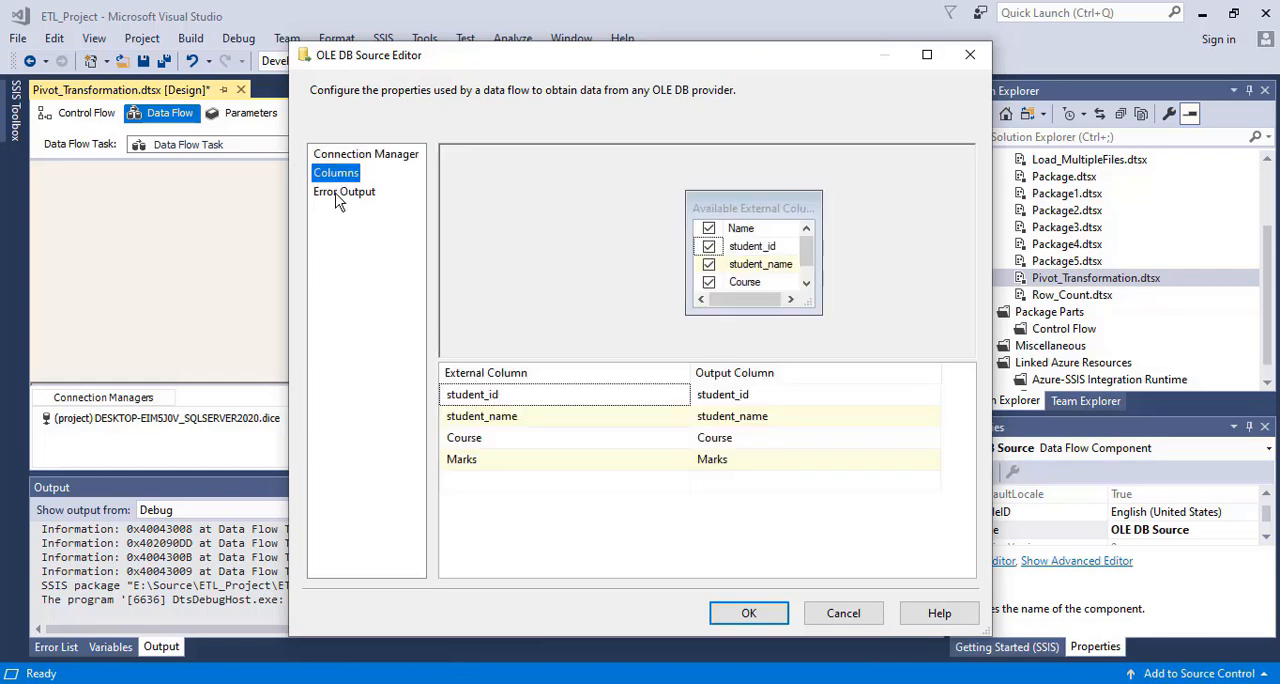
click(346, 156)
click(505, 566)
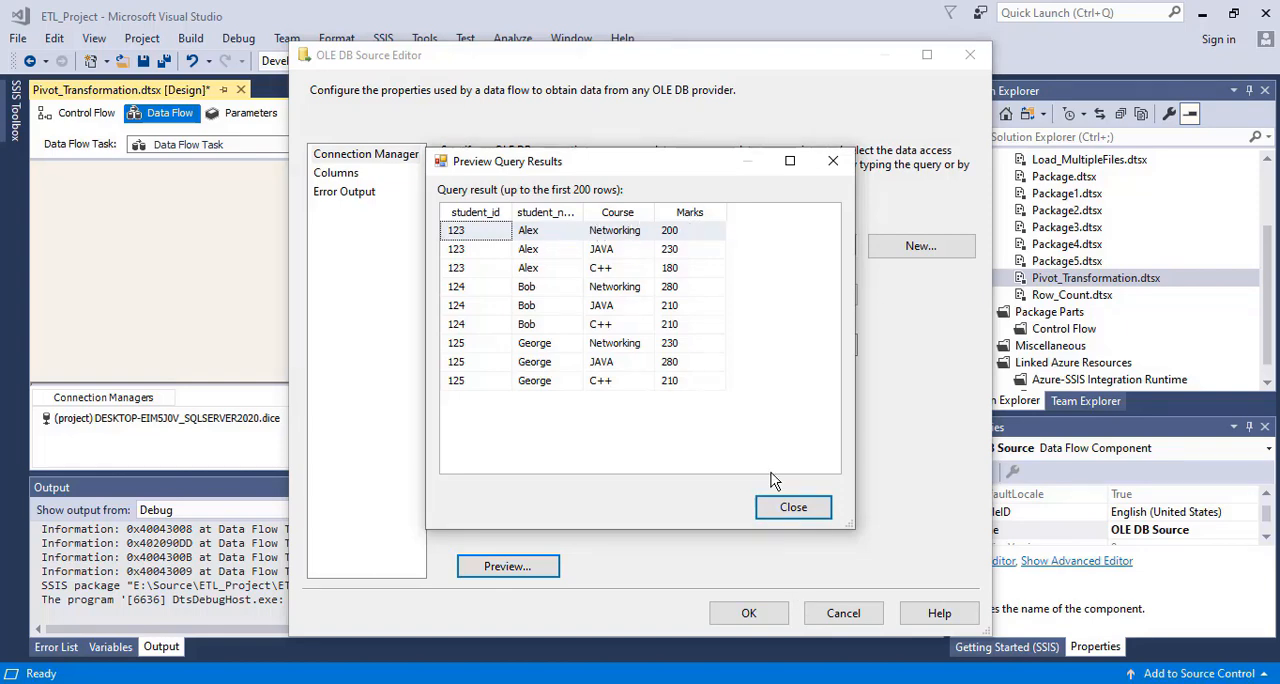
click(792, 508)
click(752, 613)
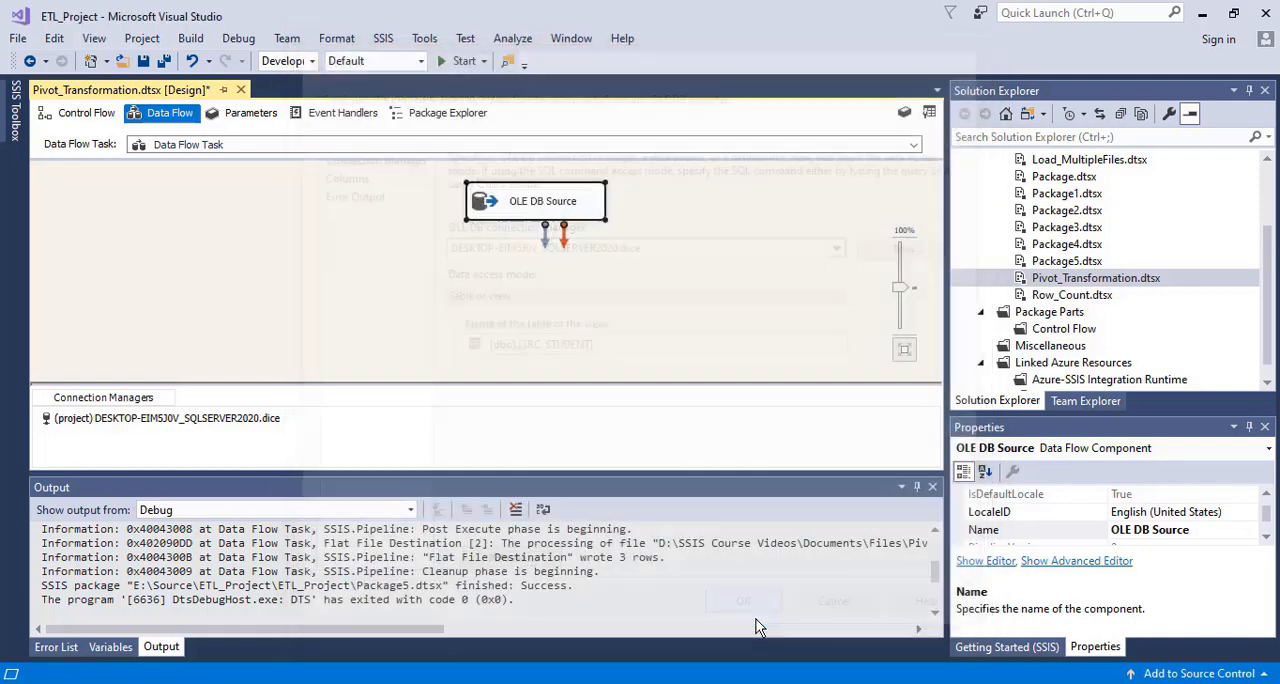
Add a Pivot transformation below the OLE DB Source and connect the source's data output to it
drag(514, 206, 403, 205)
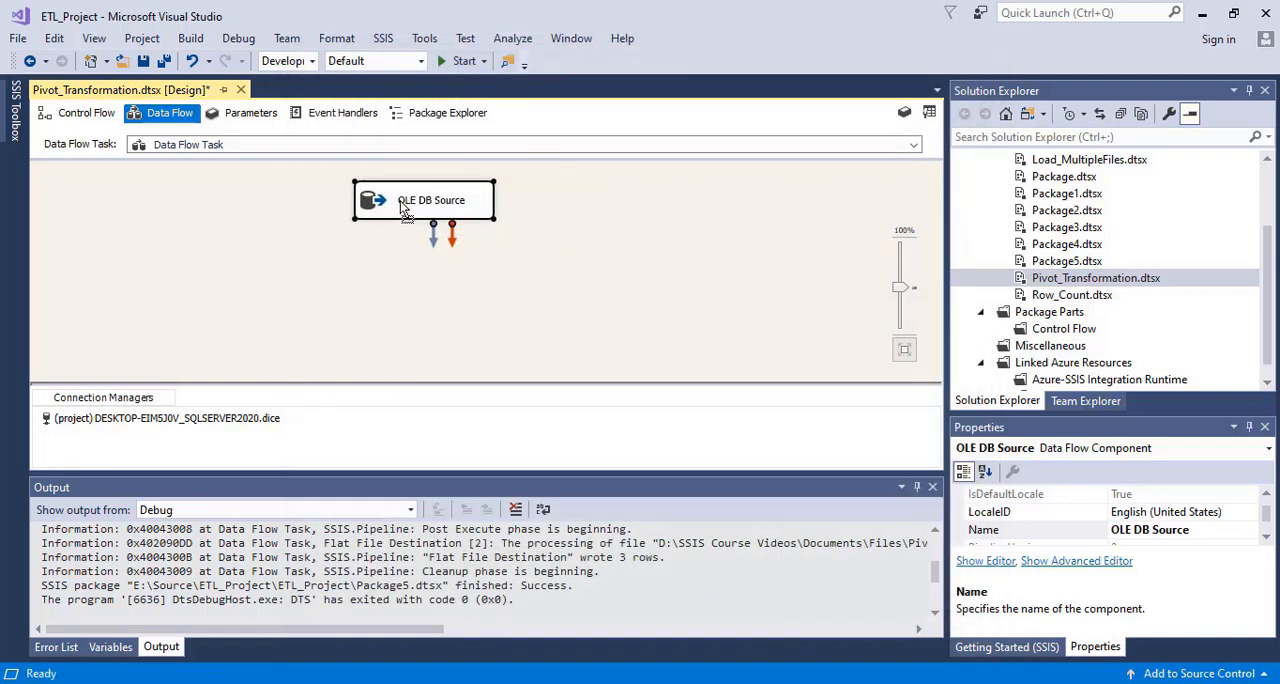
click(407, 292)
click(17, 132)
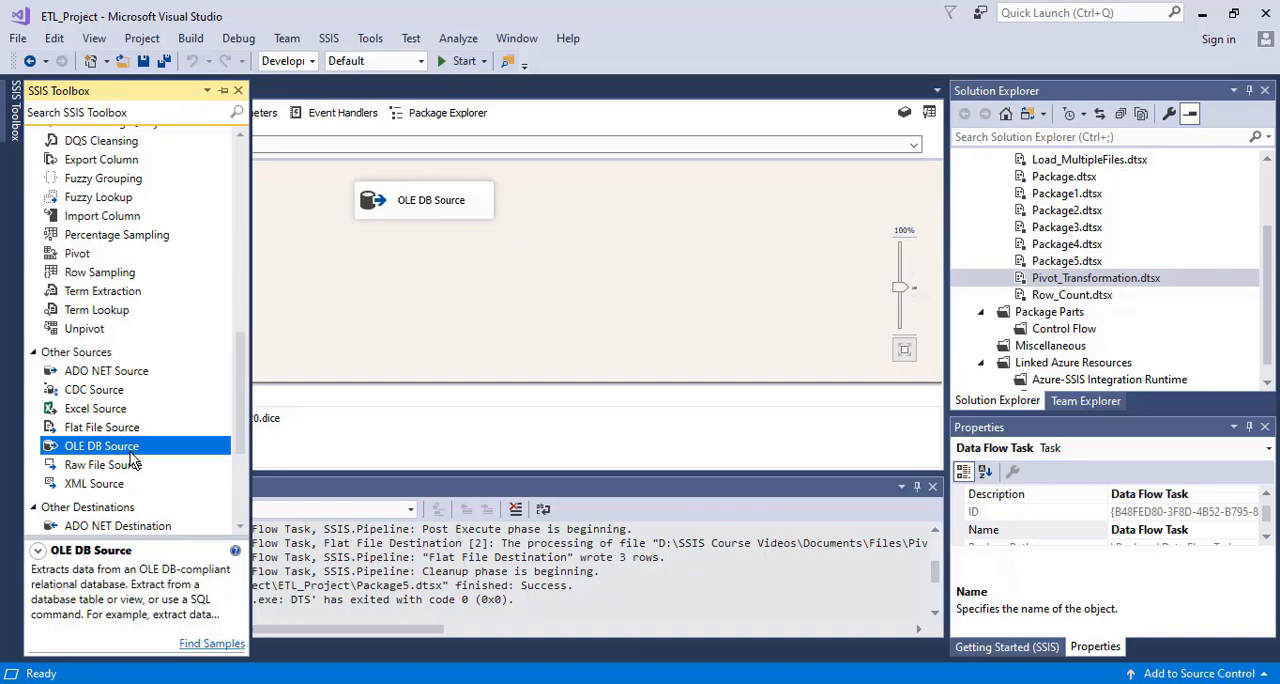
drag(77, 258, 517, 290)
click(414, 212)
click(432, 288)
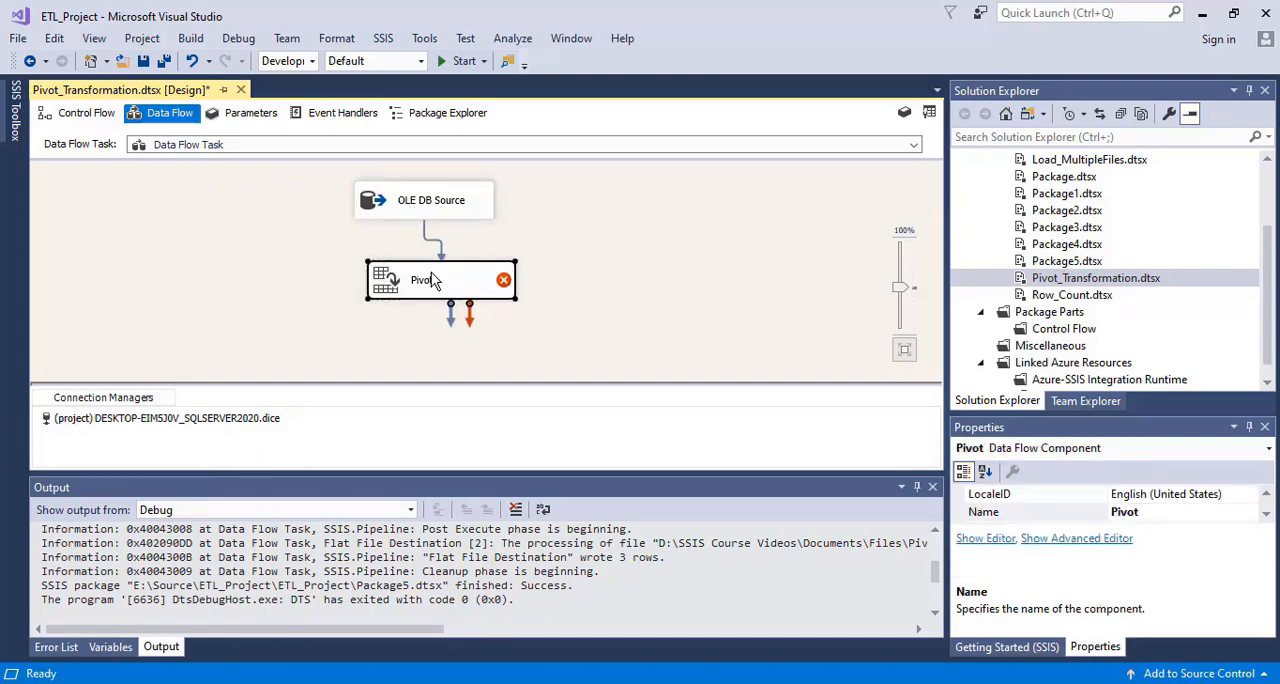
Open the Pivot transformation's settings, check the student_id column in Pivot.csv, and set the Set Key to student_id
double_click(401, 284)
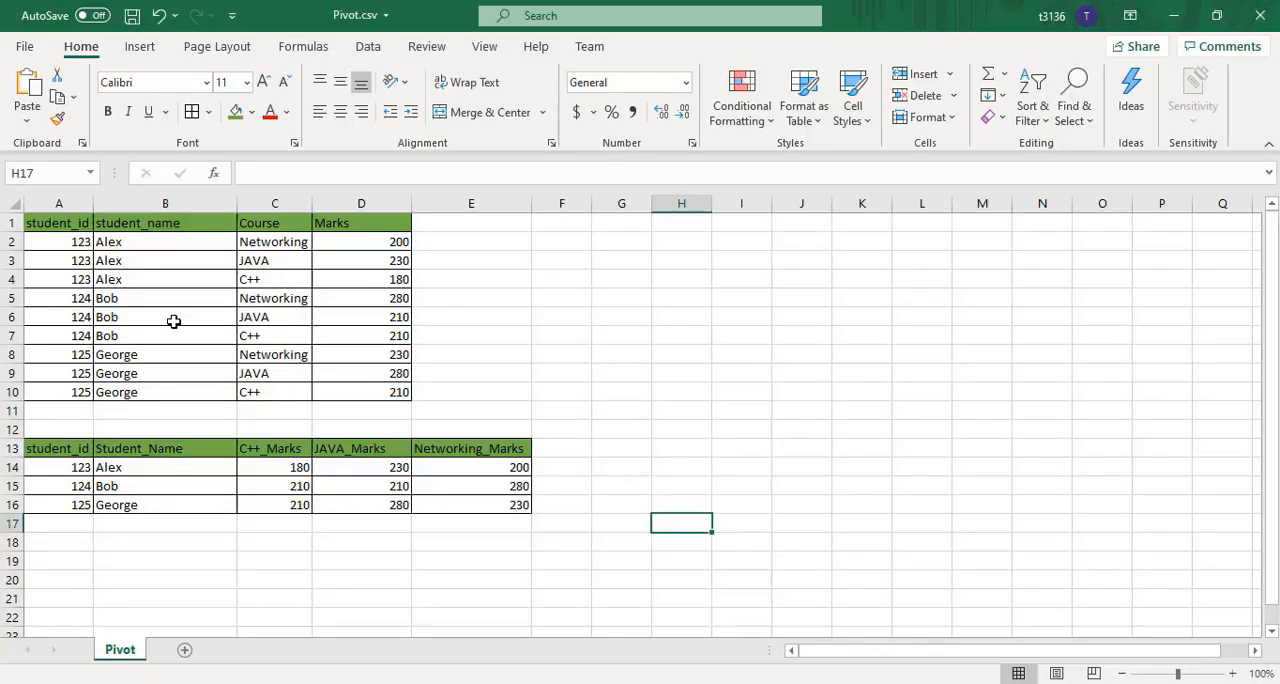
click(60, 217)
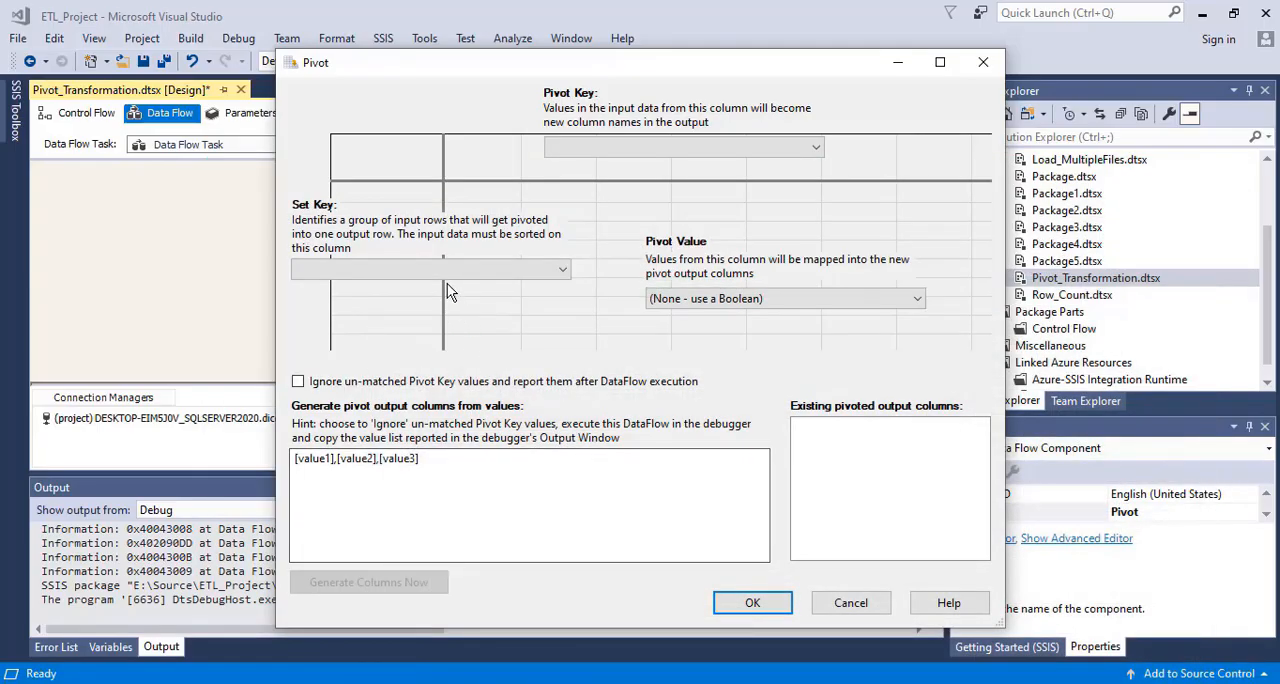
click(446, 271)
click(415, 287)
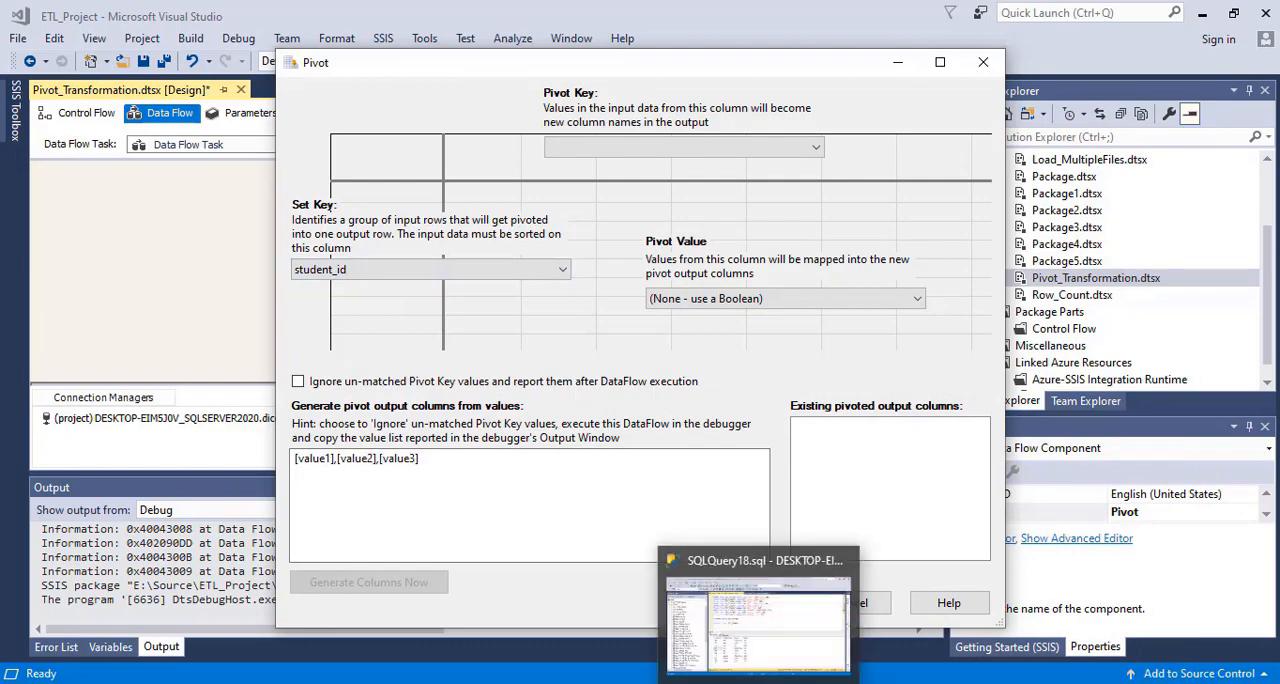
Examine the Course and Marks columns in the SQL query results and in Pivot.csv against the expected pivoted marks columns
click(761, 682)
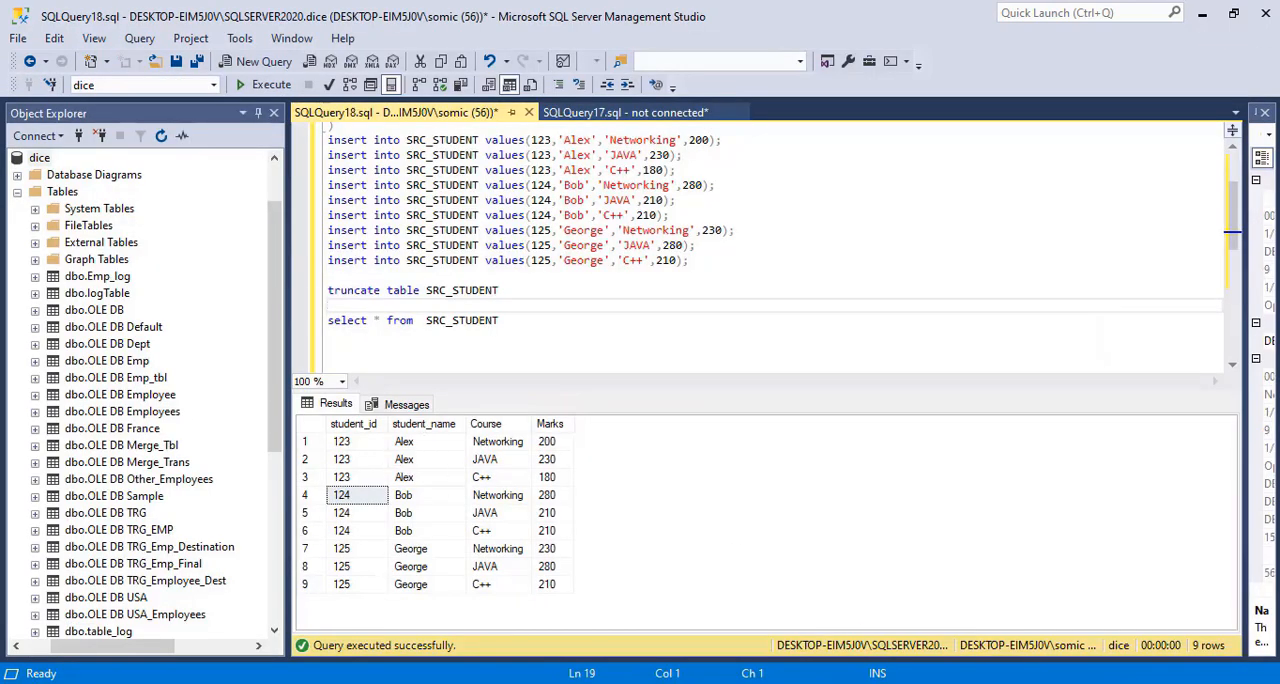
click(738, 681)
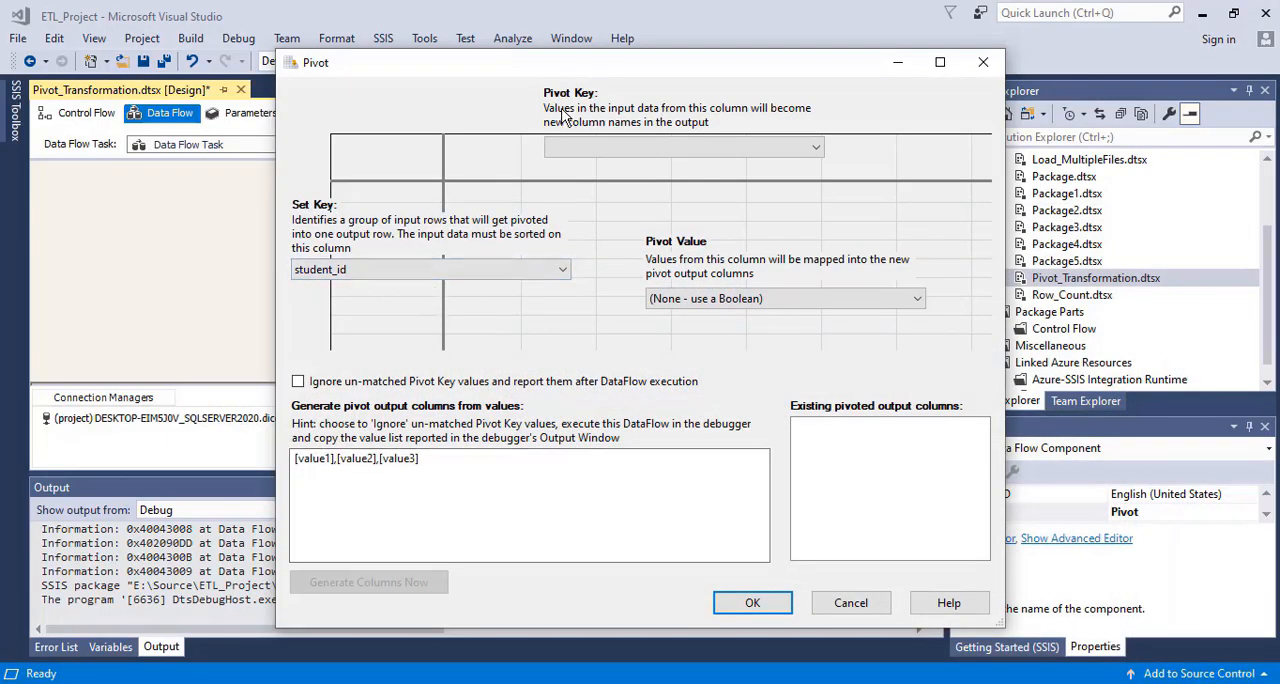
click(750, 680)
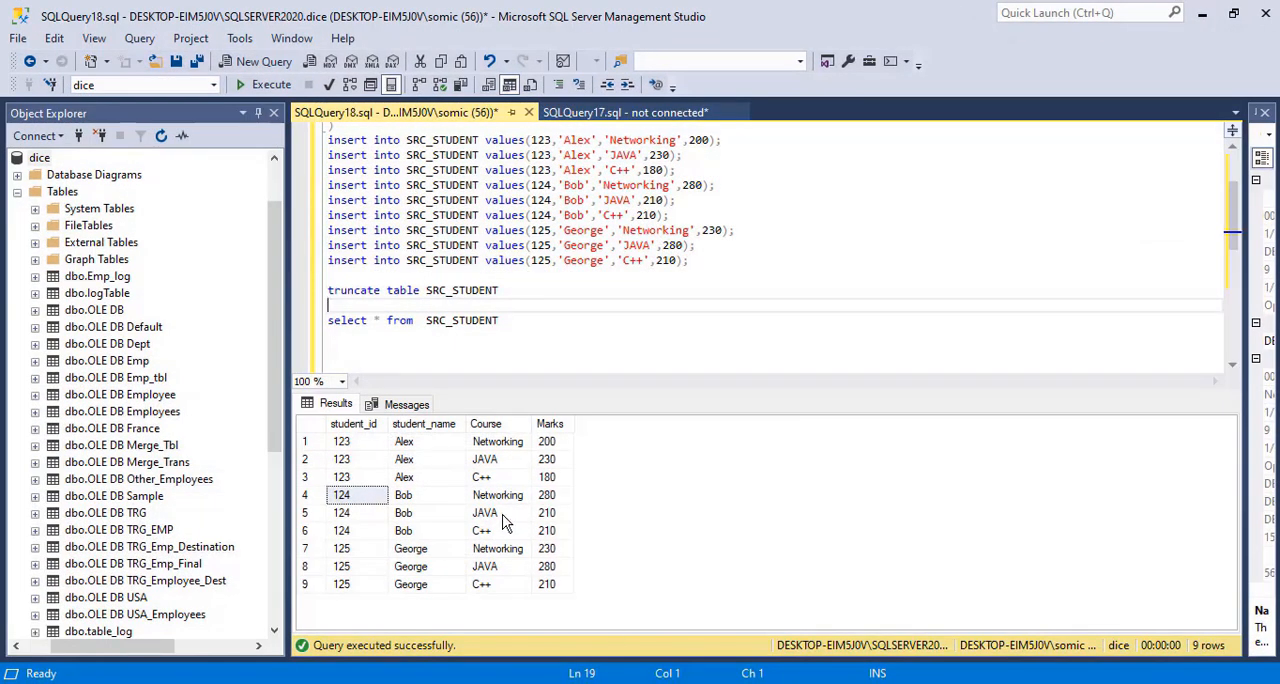
click(492, 425)
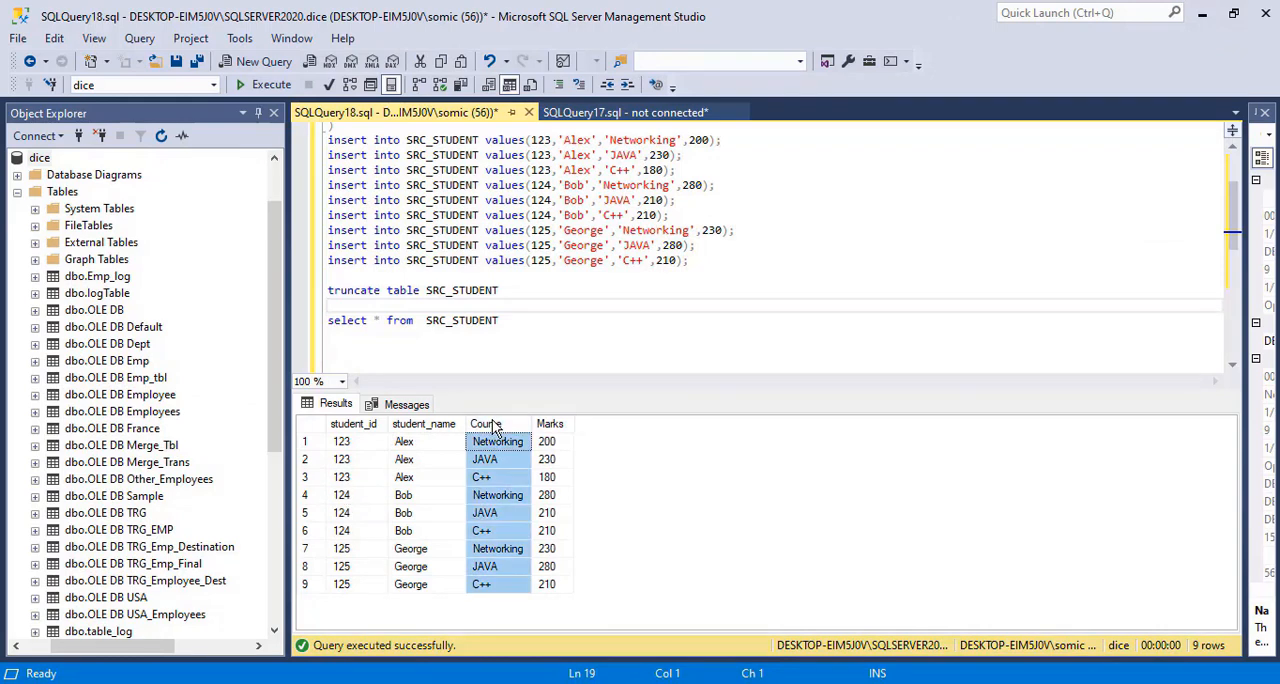
key(alt+Tab)
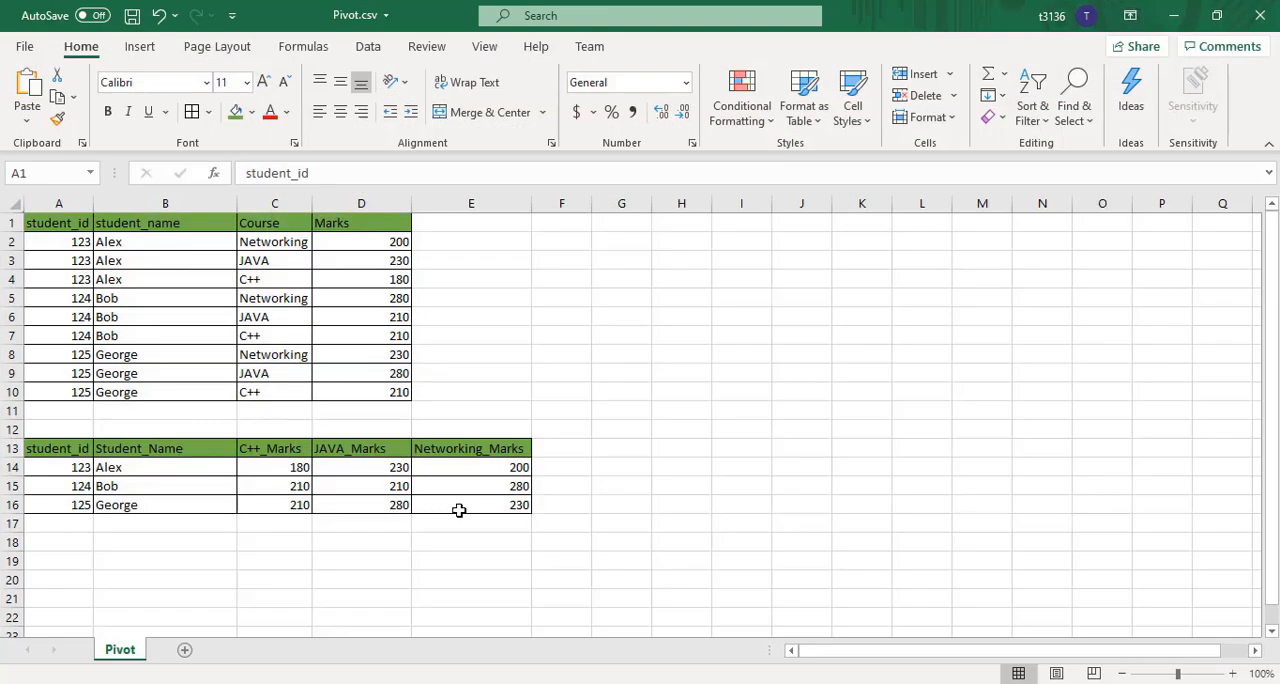
click(253, 449)
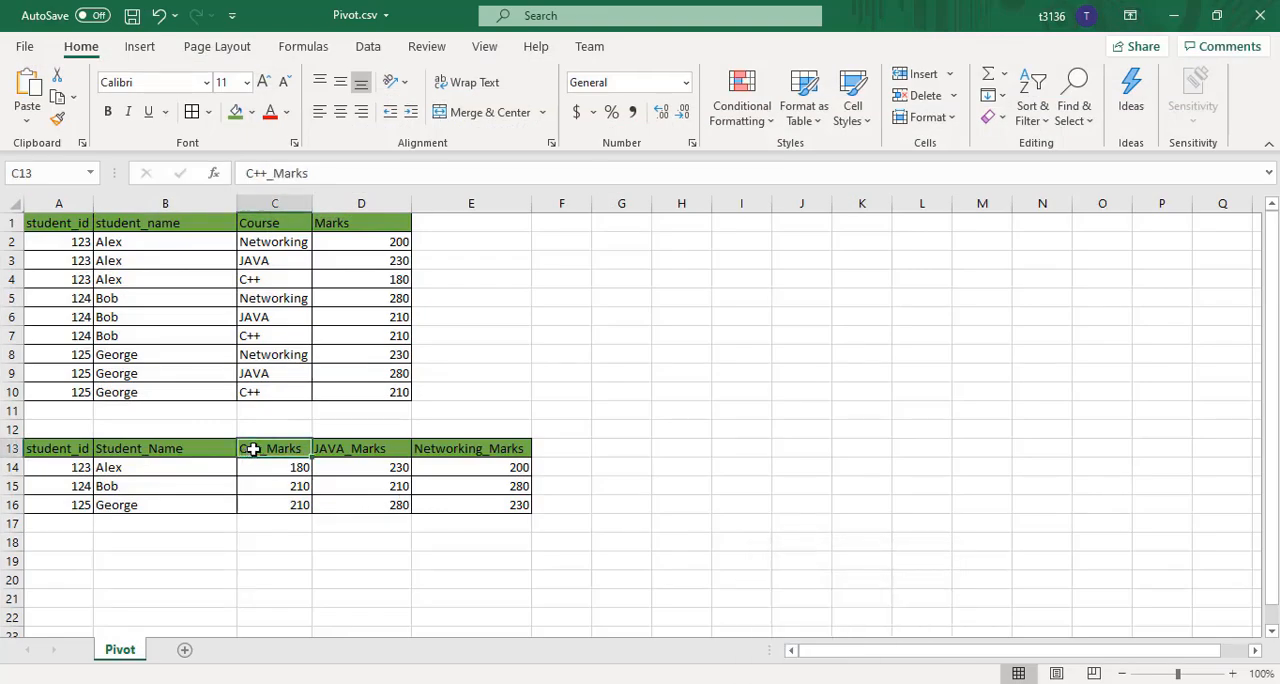
click(253, 243)
click(257, 224)
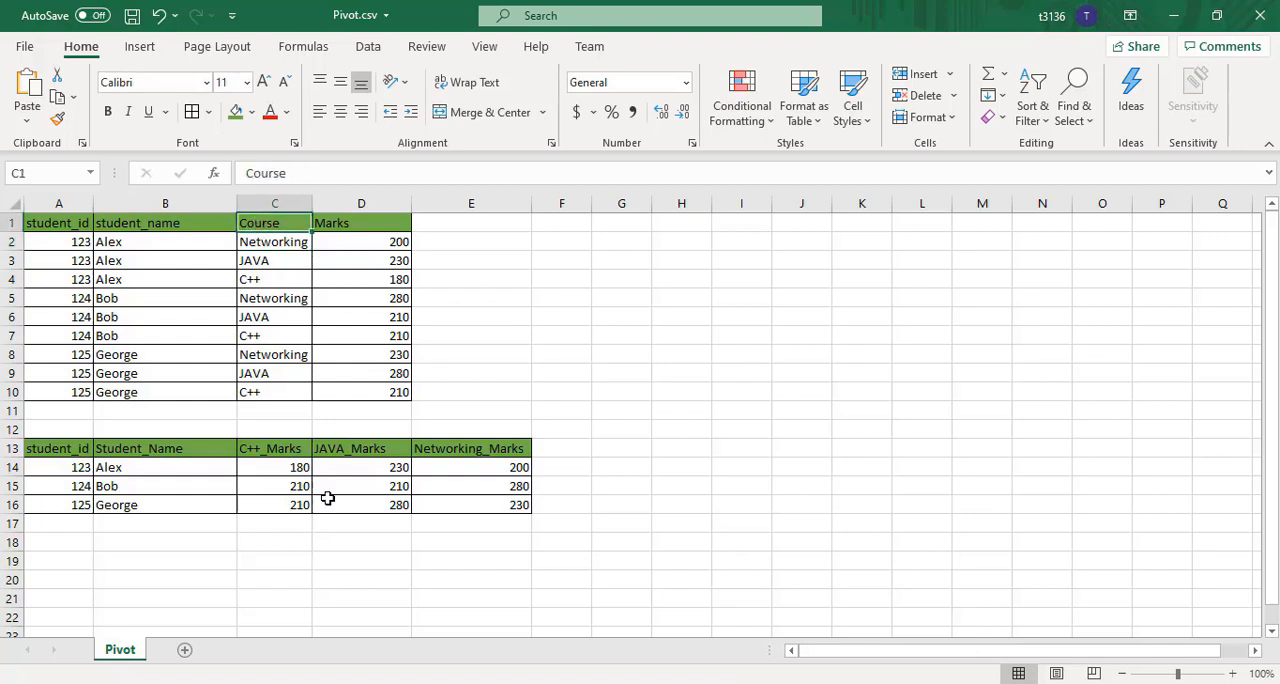
shift+click(348, 227)
click(348, 227)
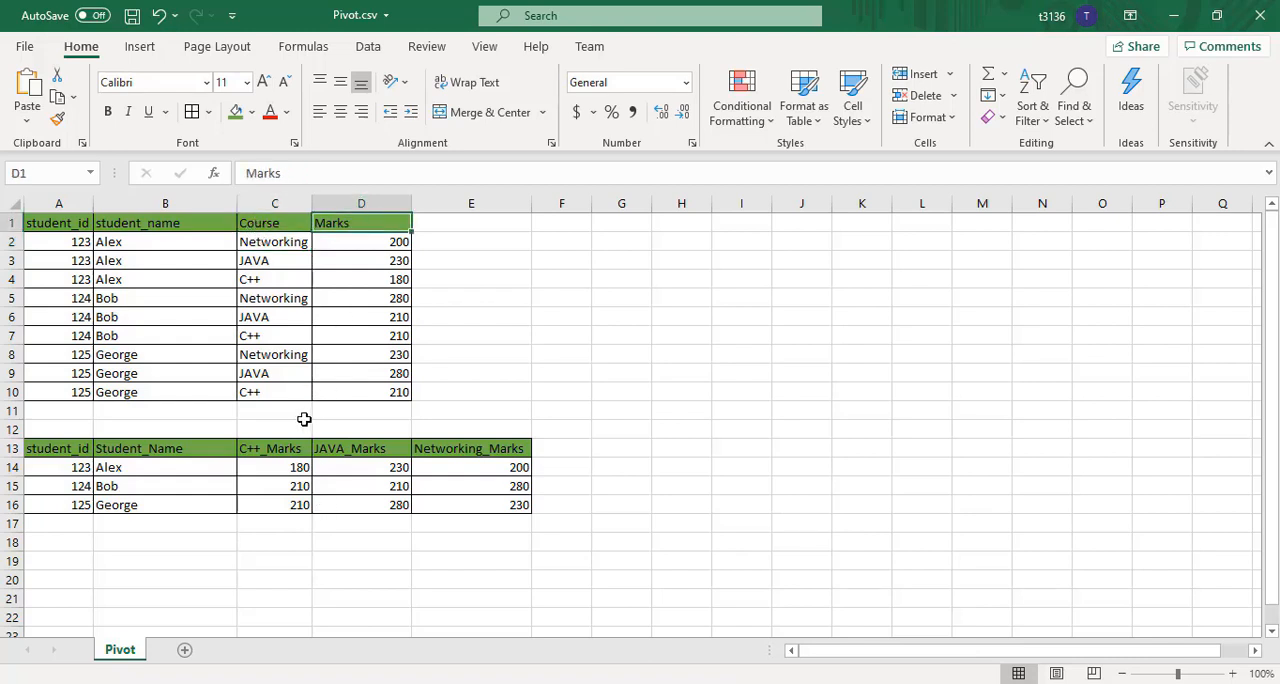
drag(290, 467, 470, 486)
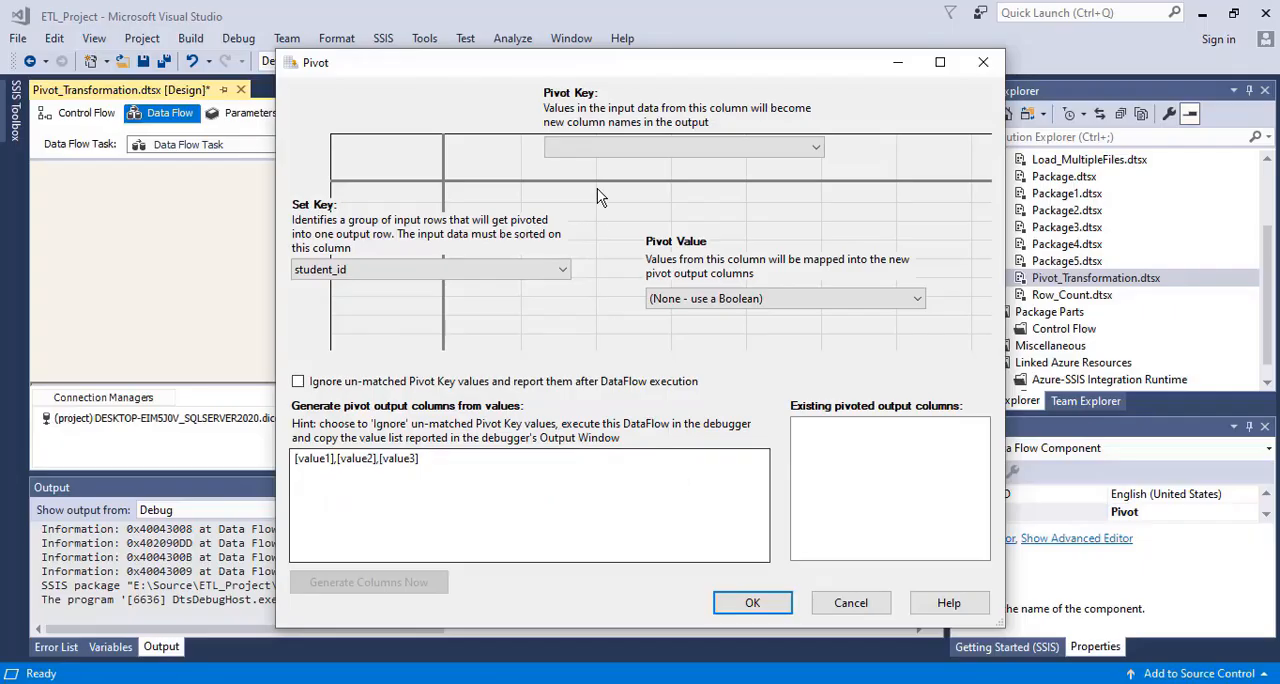
Set the Pivot Key to Course and the Pivot Value to Marks, and enable ignoring and reporting un-matched Pivot Key values
click(616, 138)
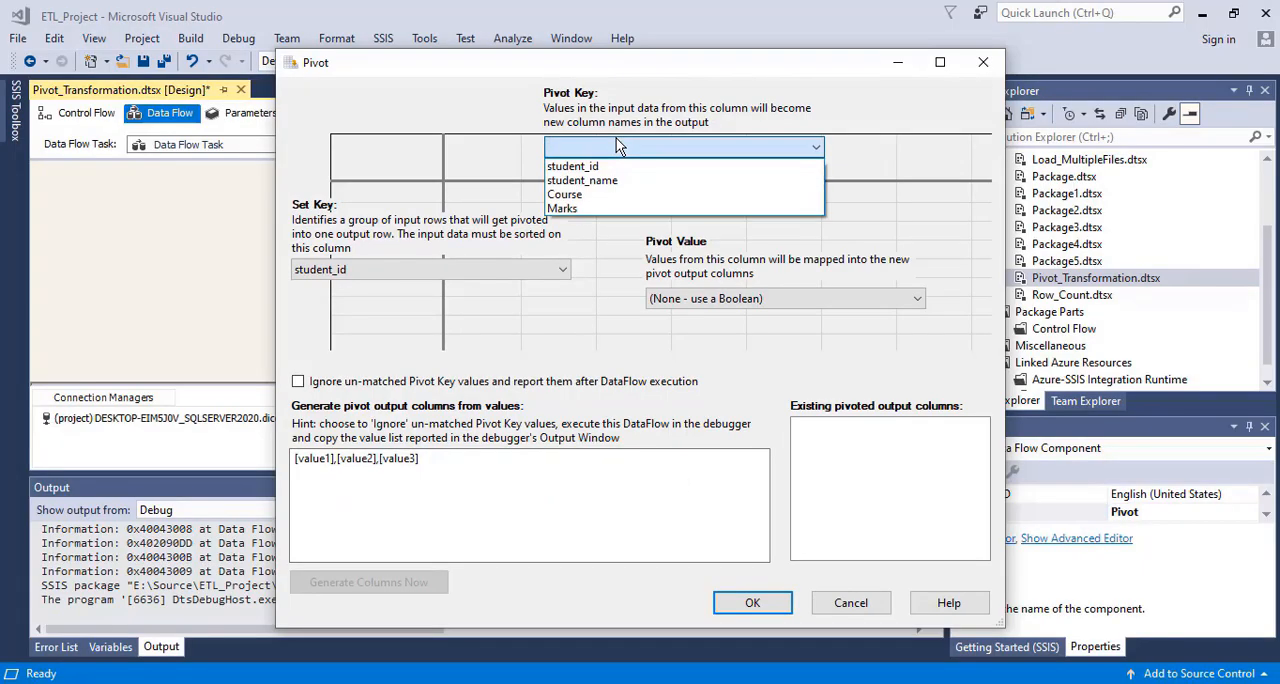
click(606, 195)
click(732, 300)
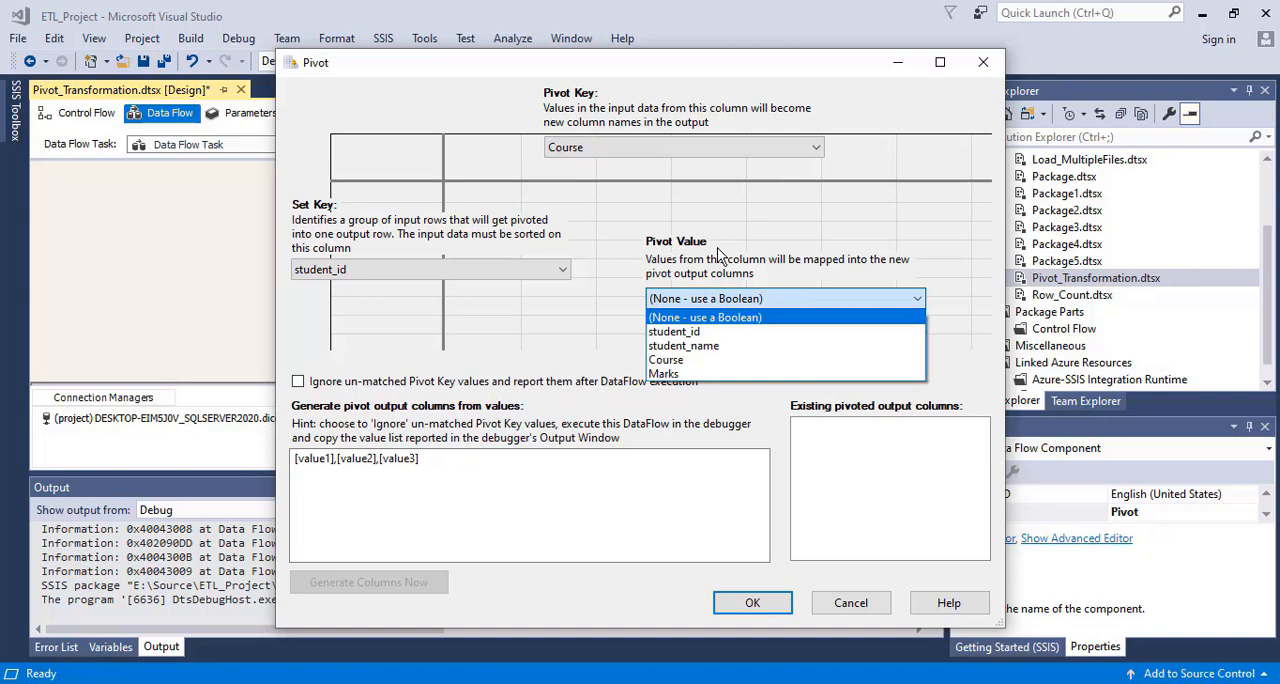
click(700, 374)
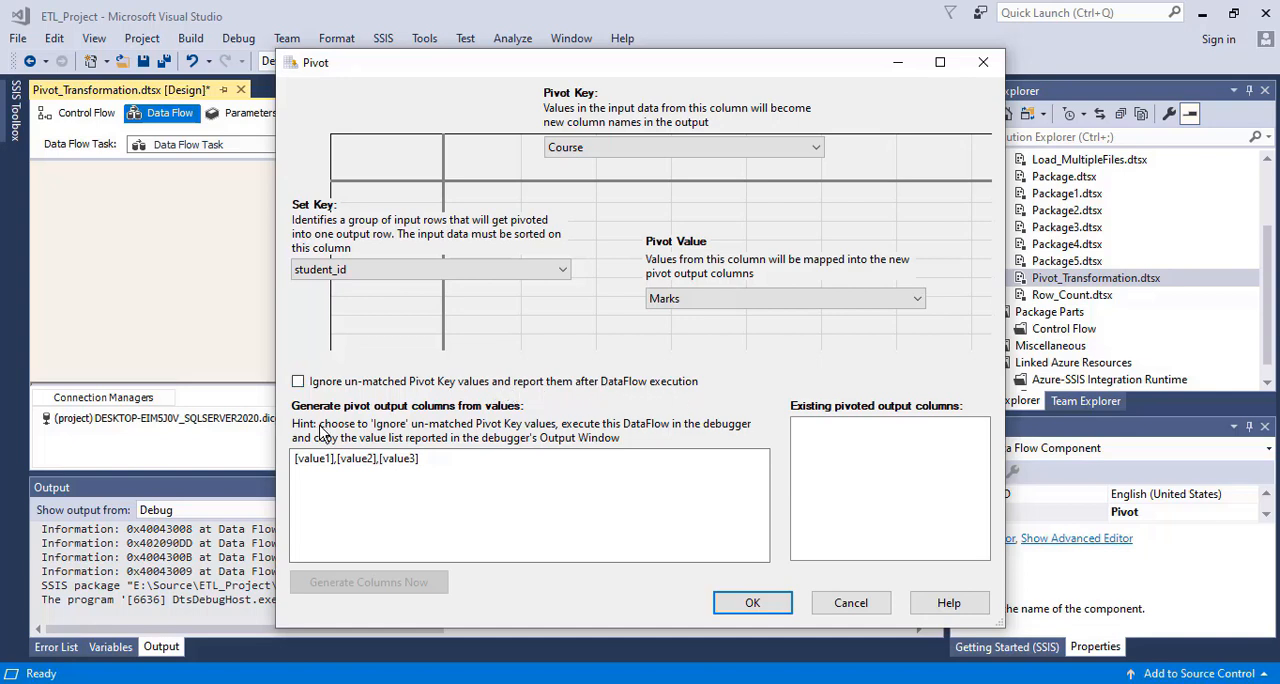
click(298, 381)
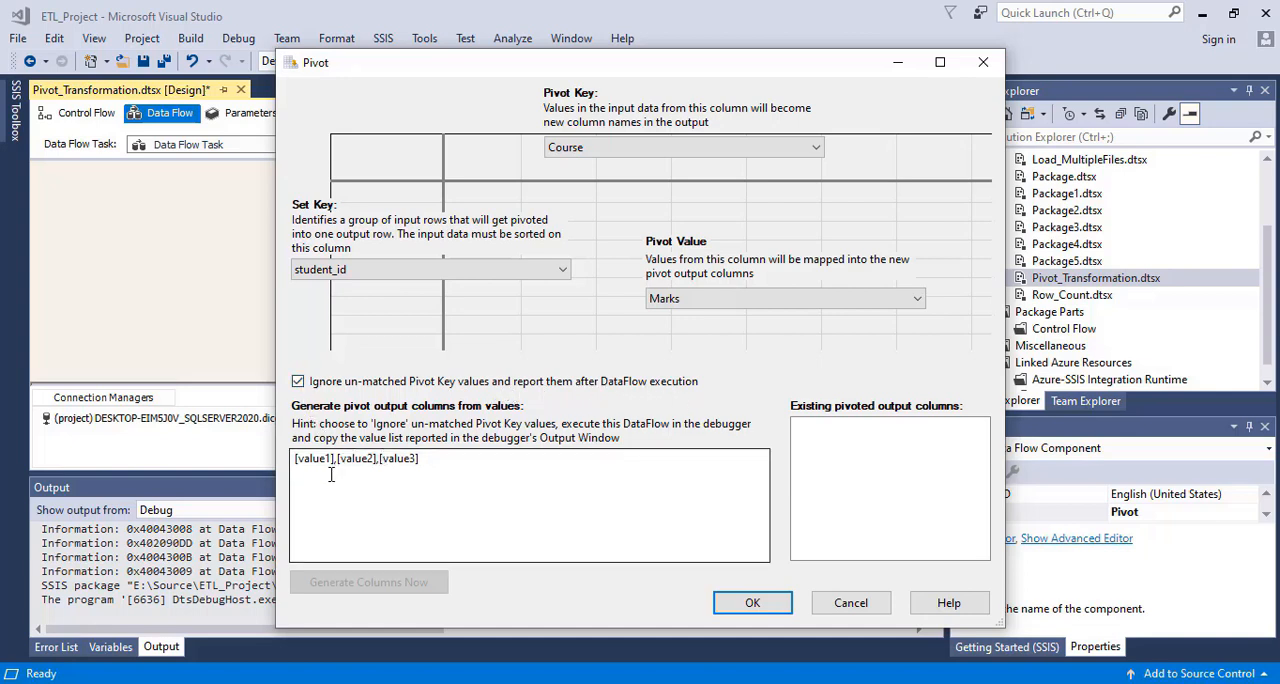
Compare the placeholder pivot output values with the course names and the expected C++, JAVA and Networking marks headers in Pivot.csv
drag(426, 468, 294, 452)
click(460, 465)
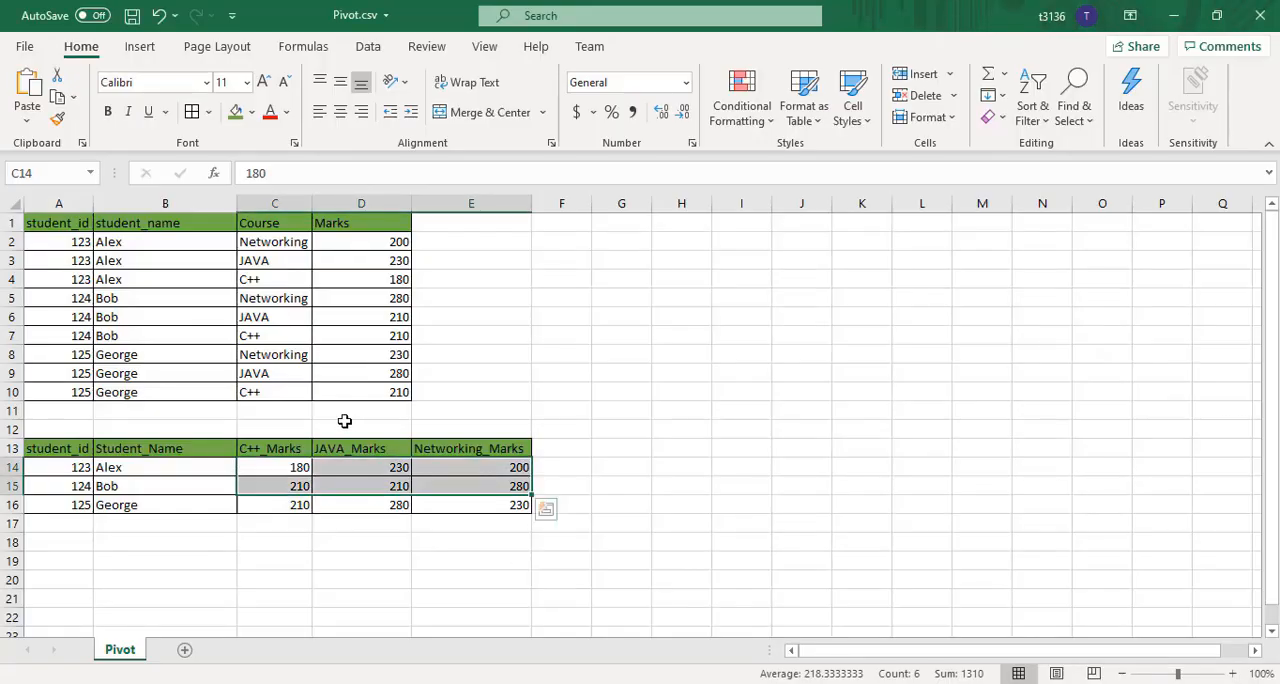
click(276, 246)
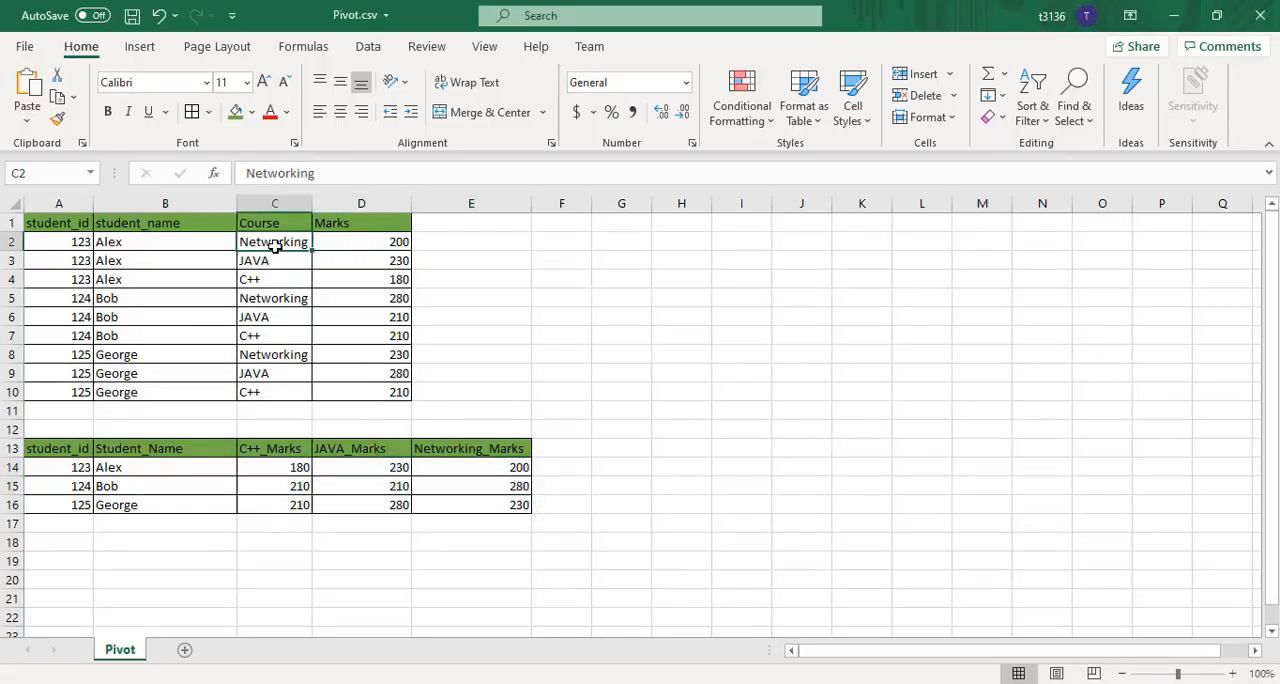
click(274, 446)
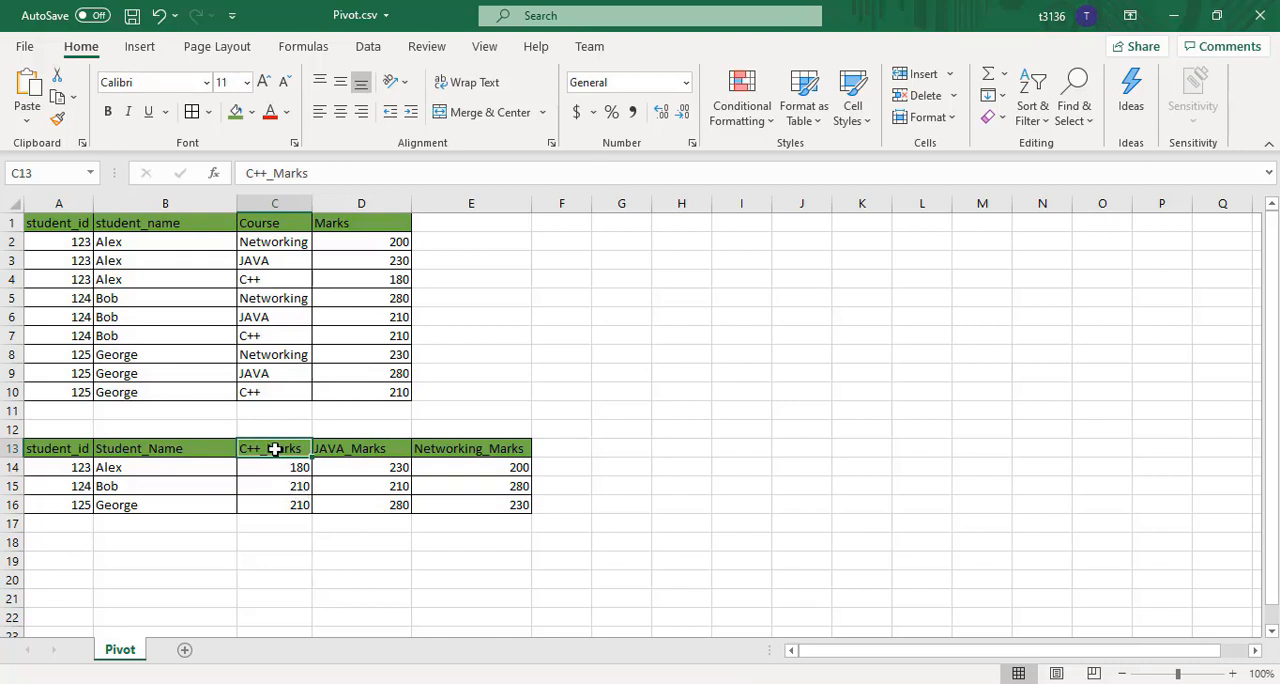
click(359, 445)
click(473, 448)
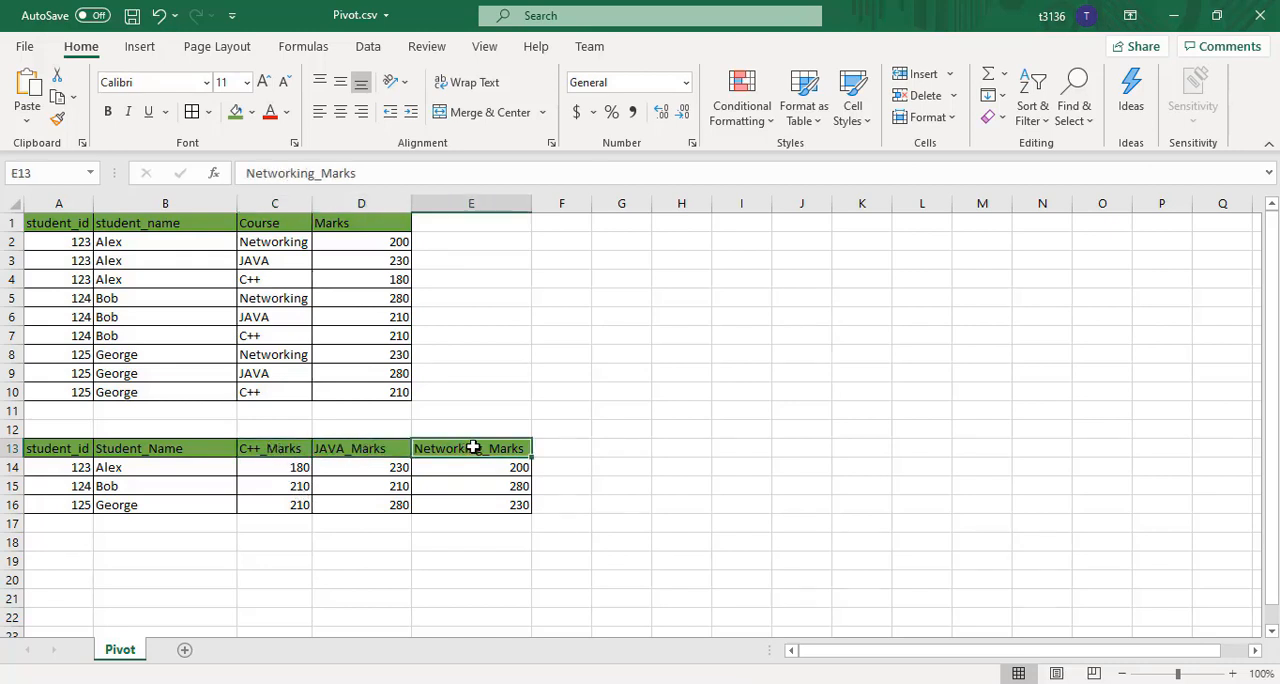
drag(270, 449, 503, 446)
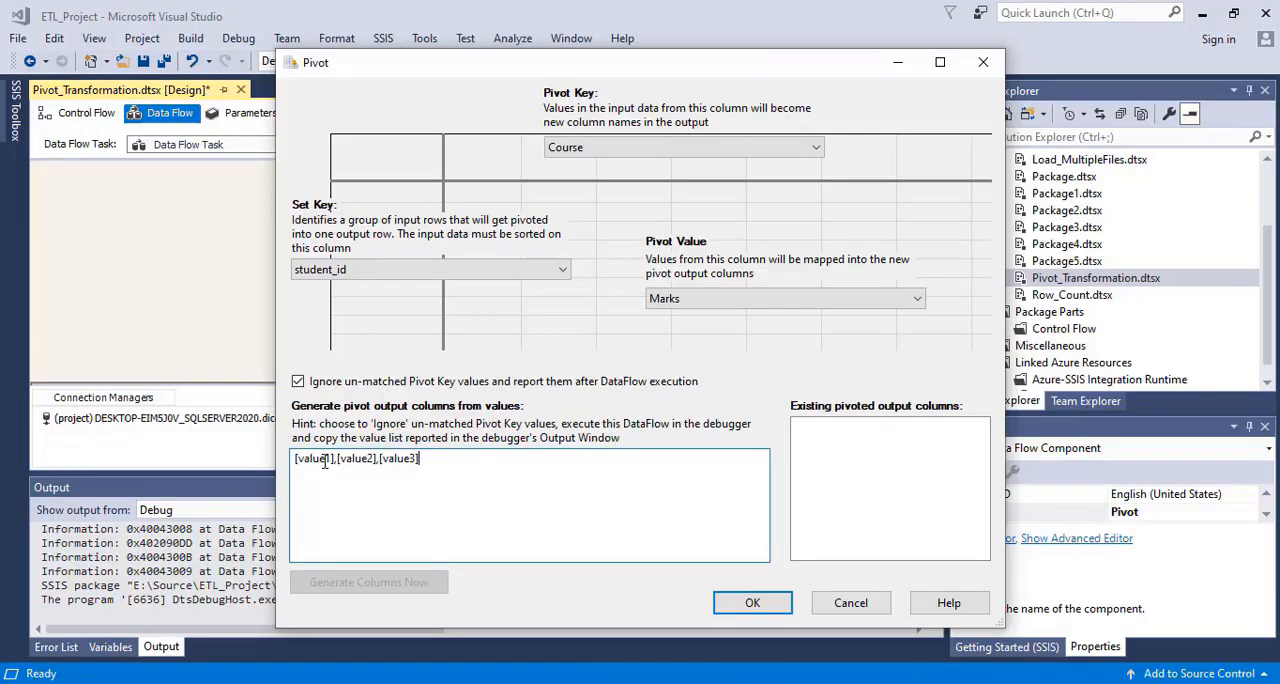
Replace the placeholder values with [Networking],[C++],[JAVA] and generate the pivot output columns from them
key(BackSpace)
key(BackSpace)
key(BackSpace)
key(BackSpace)
key(BackSpace)
key(BackSpace)
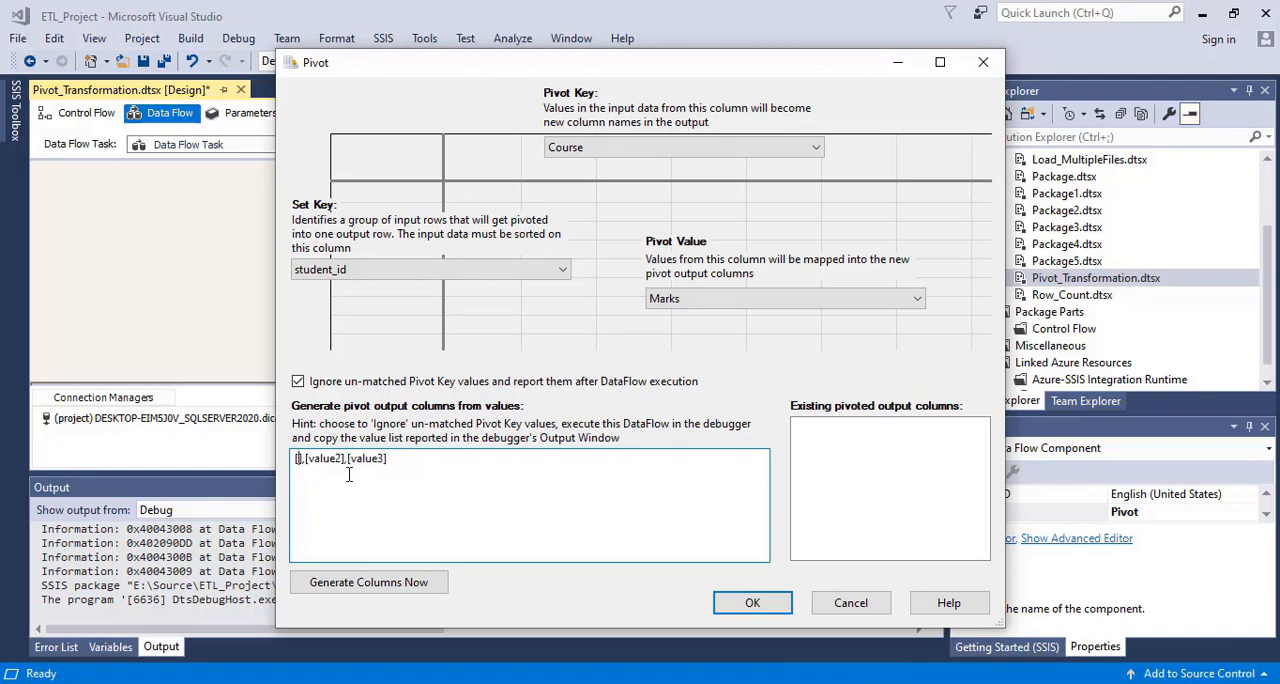
text(Networking)
key(BackSpace)
key(BackSpace)
key(BackSpace)
key(BackSpace)
key(BackSpace)
key(BackSpace)
text(C++],[JAVA)
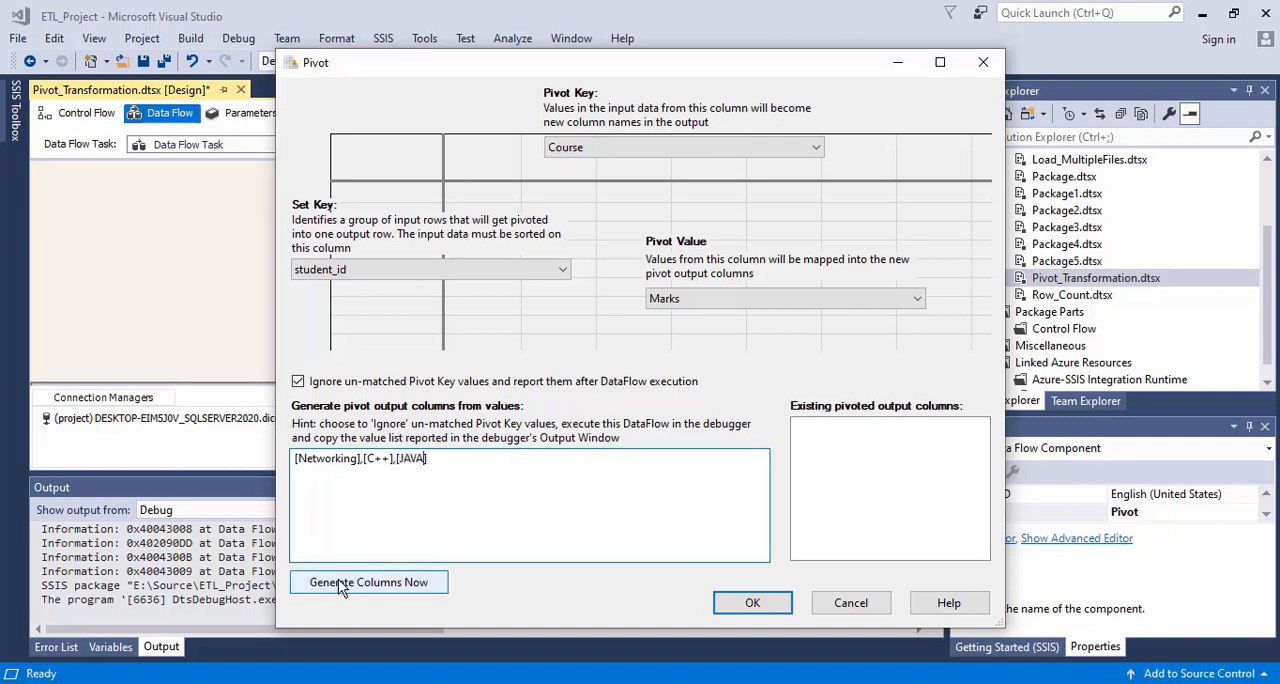
click(384, 594)
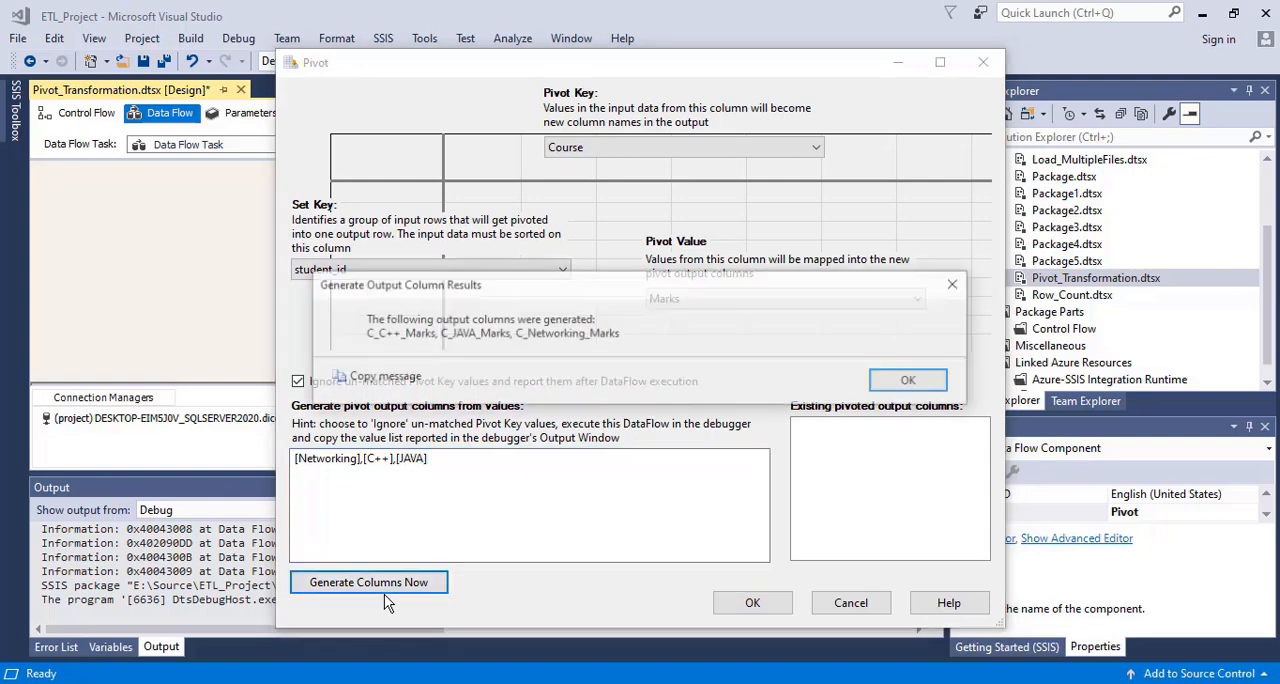
click(906, 380)
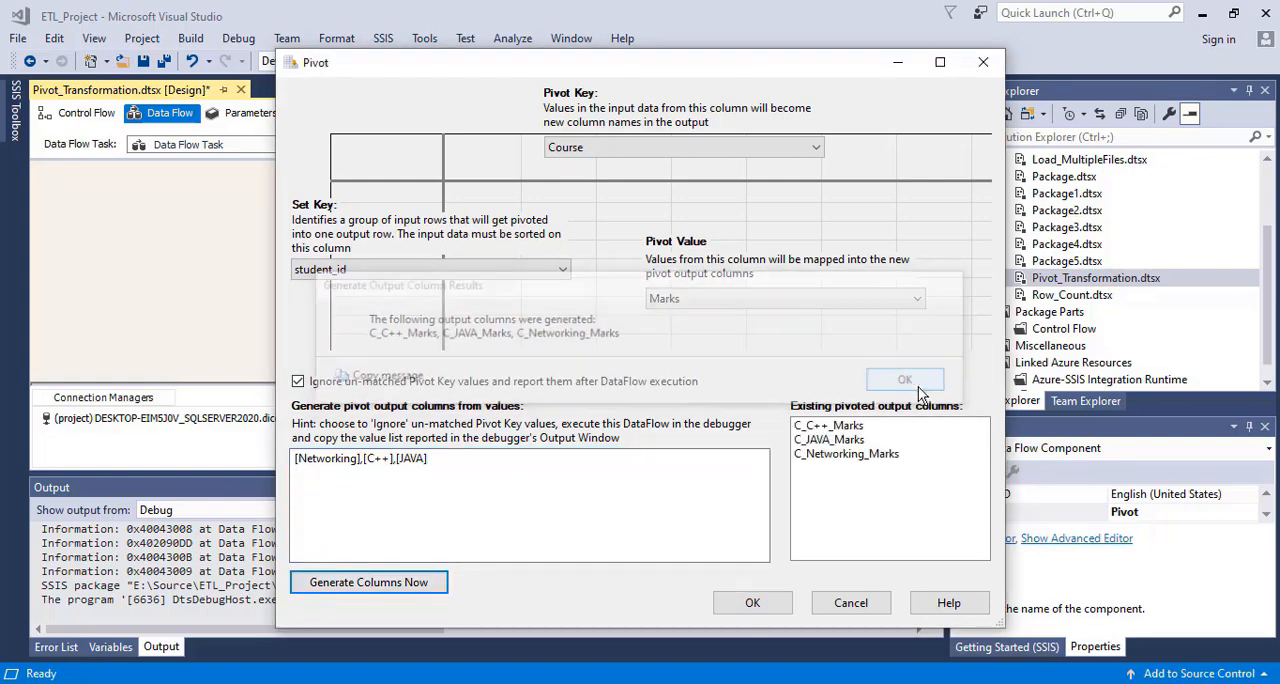
Review the generated C++, JAVA and Networking marks columns, accept the Pivot settings and nudge the Pivot component beneath the OLE DB Source
click(838, 427)
click(831, 441)
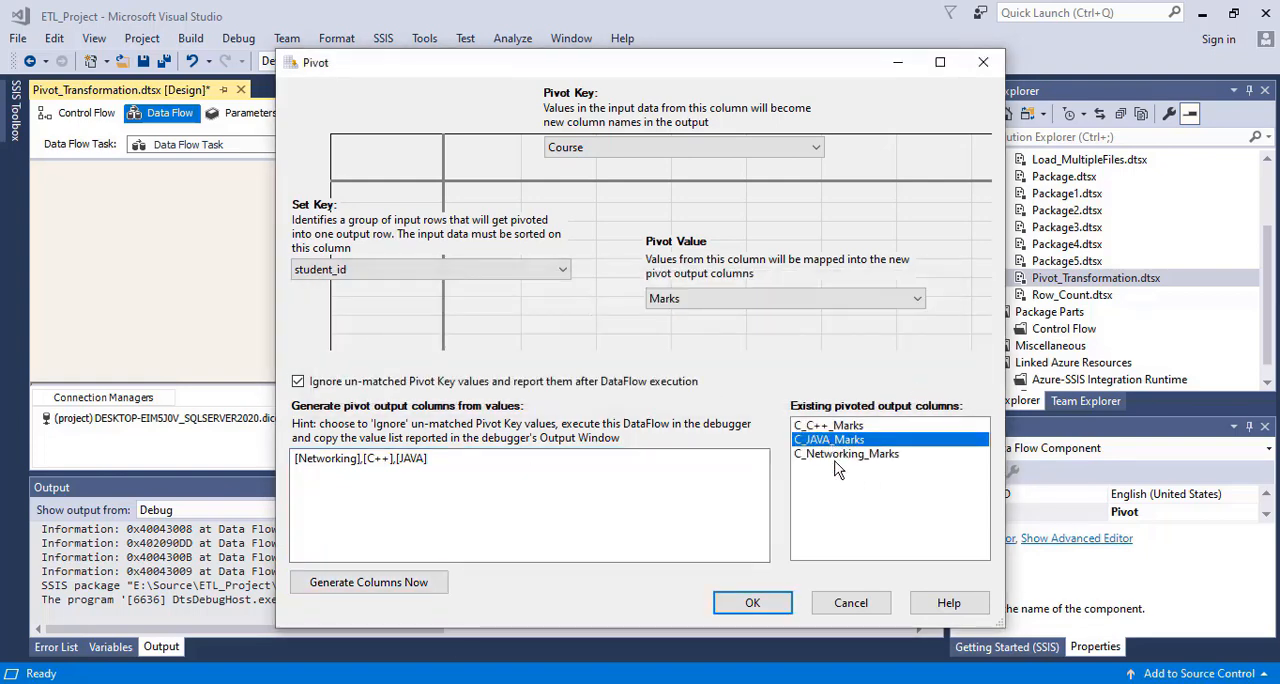
click(855, 455)
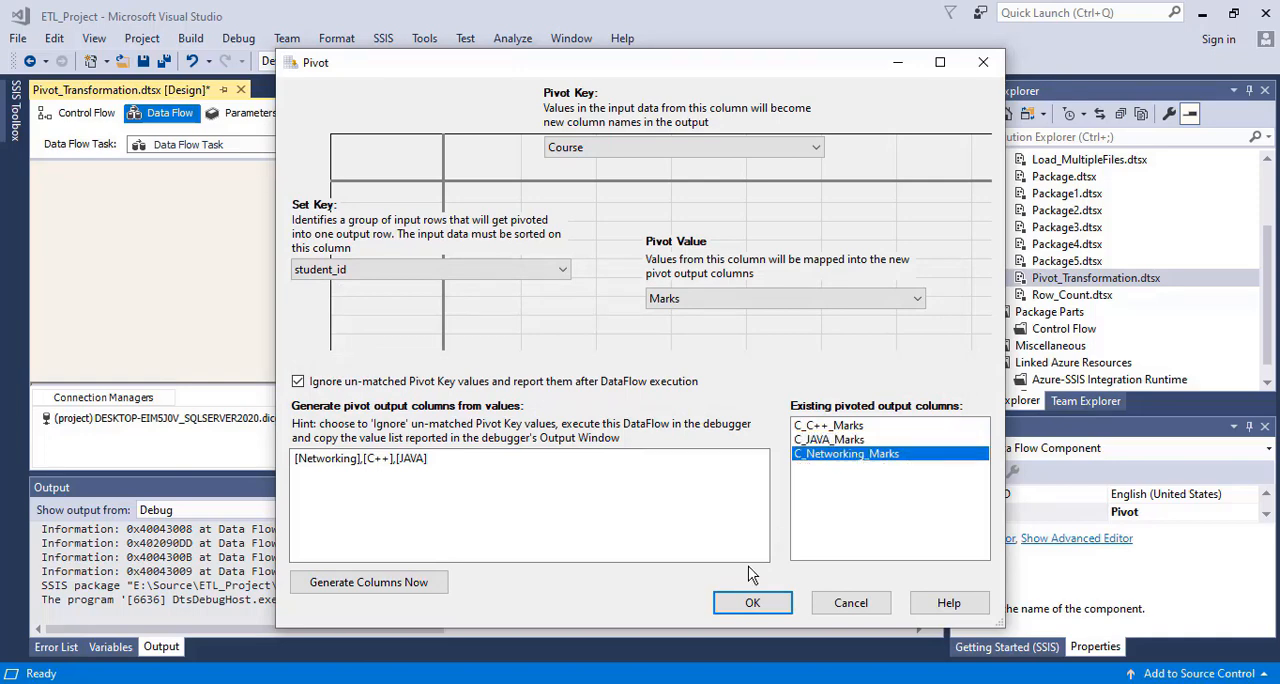
click(751, 603)
click(597, 287)
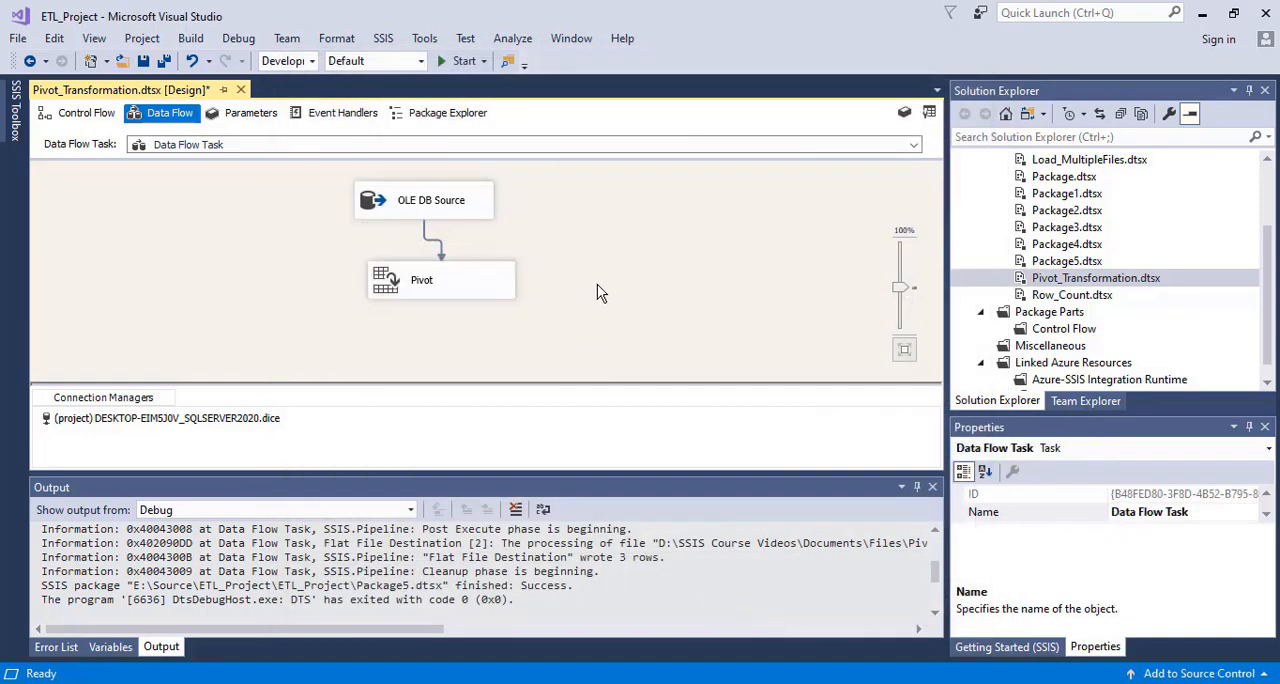
click(466, 276)
drag(460, 268, 454, 269)
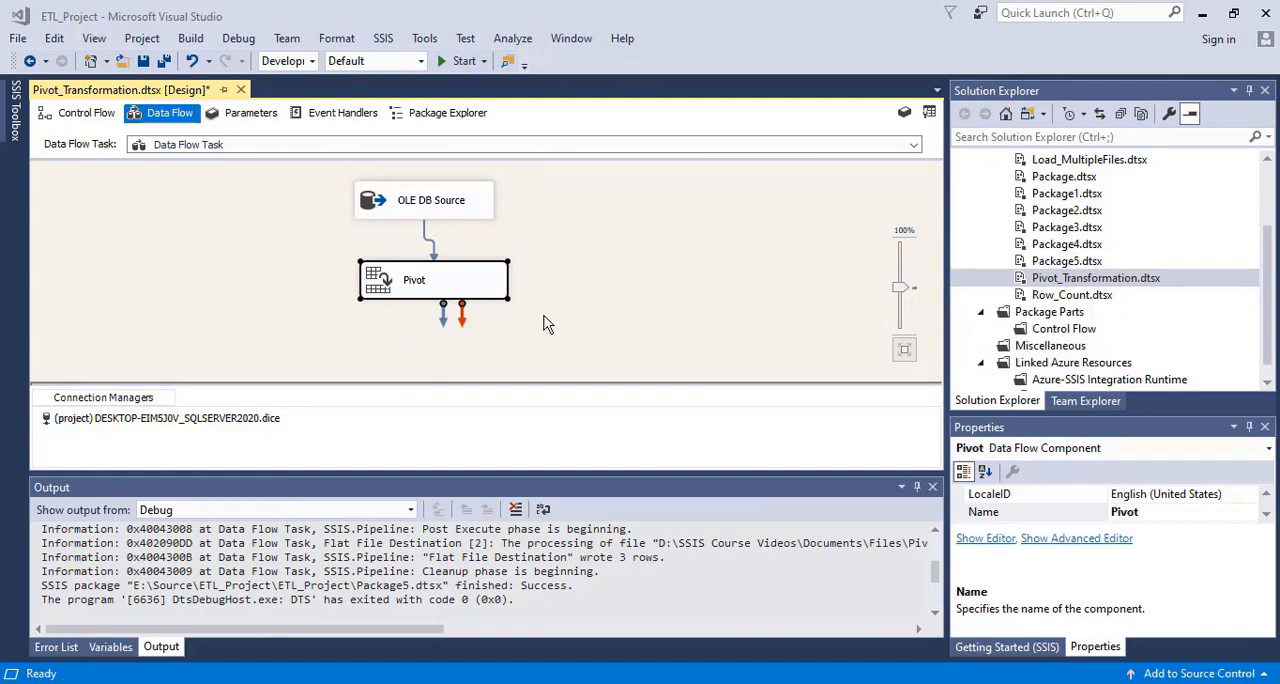
Open the Advanced Editor for the Pivot component and include student_name among its input columns
right_click(415, 279)
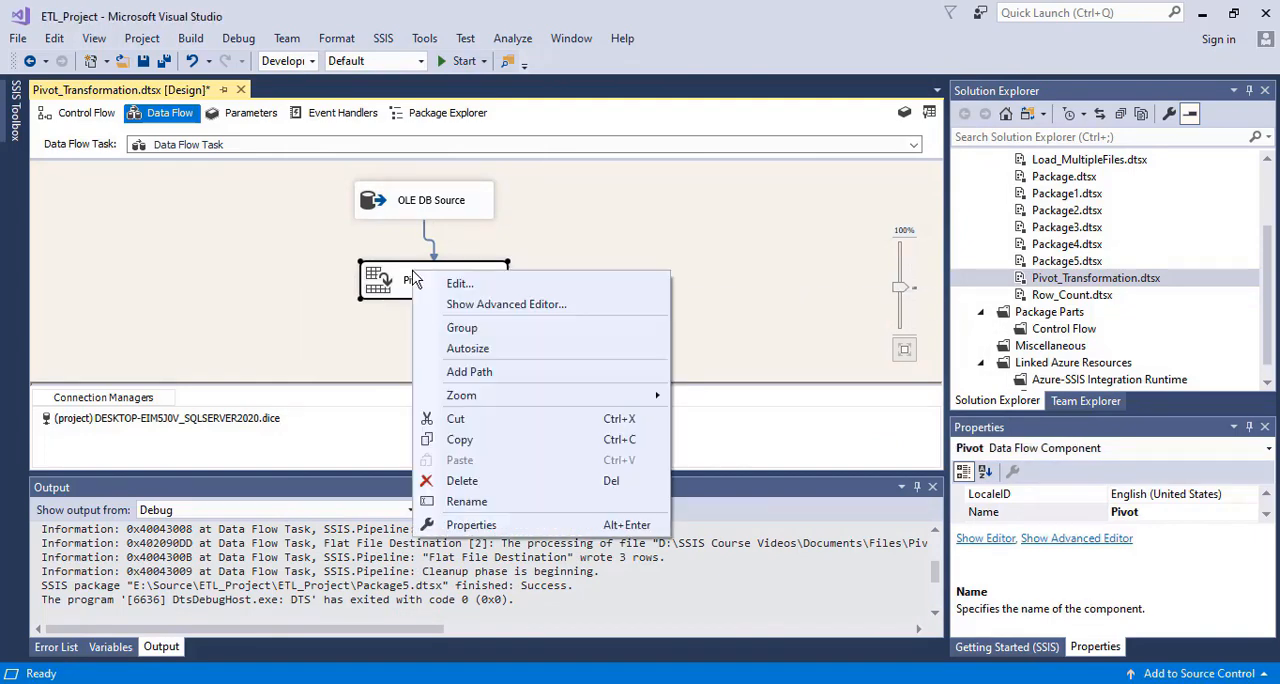
click(474, 312)
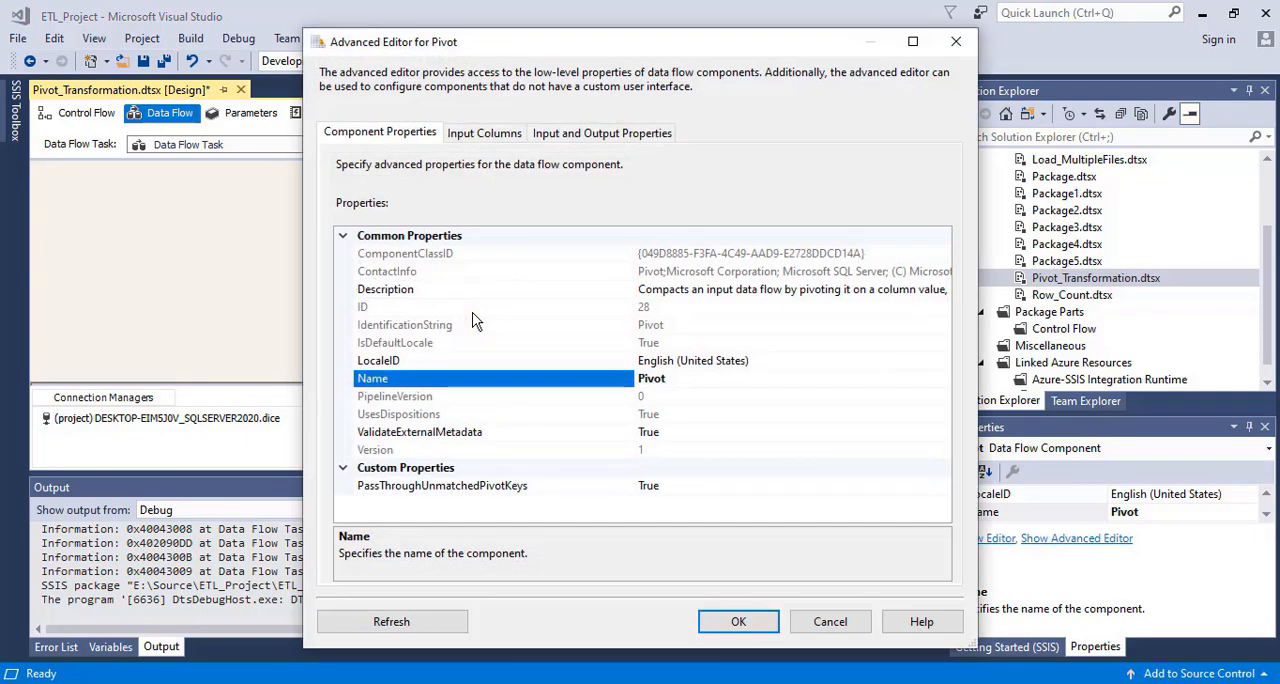
click(468, 133)
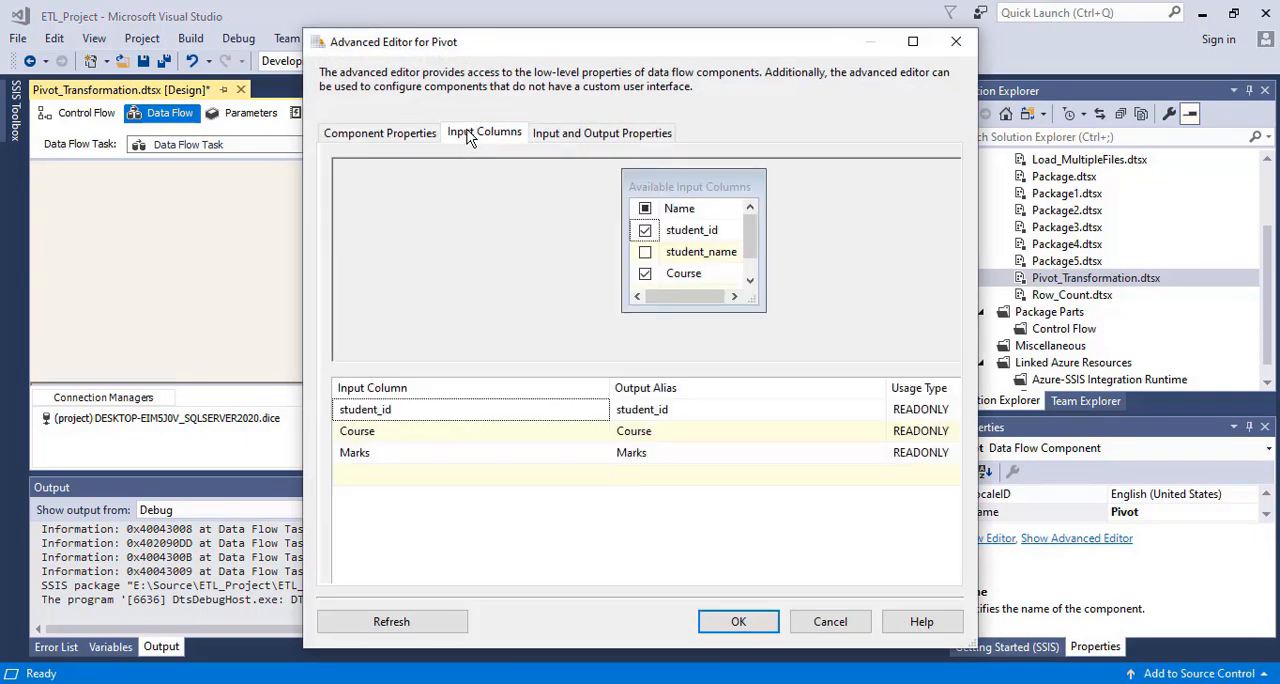
drag(746, 237, 751, 240)
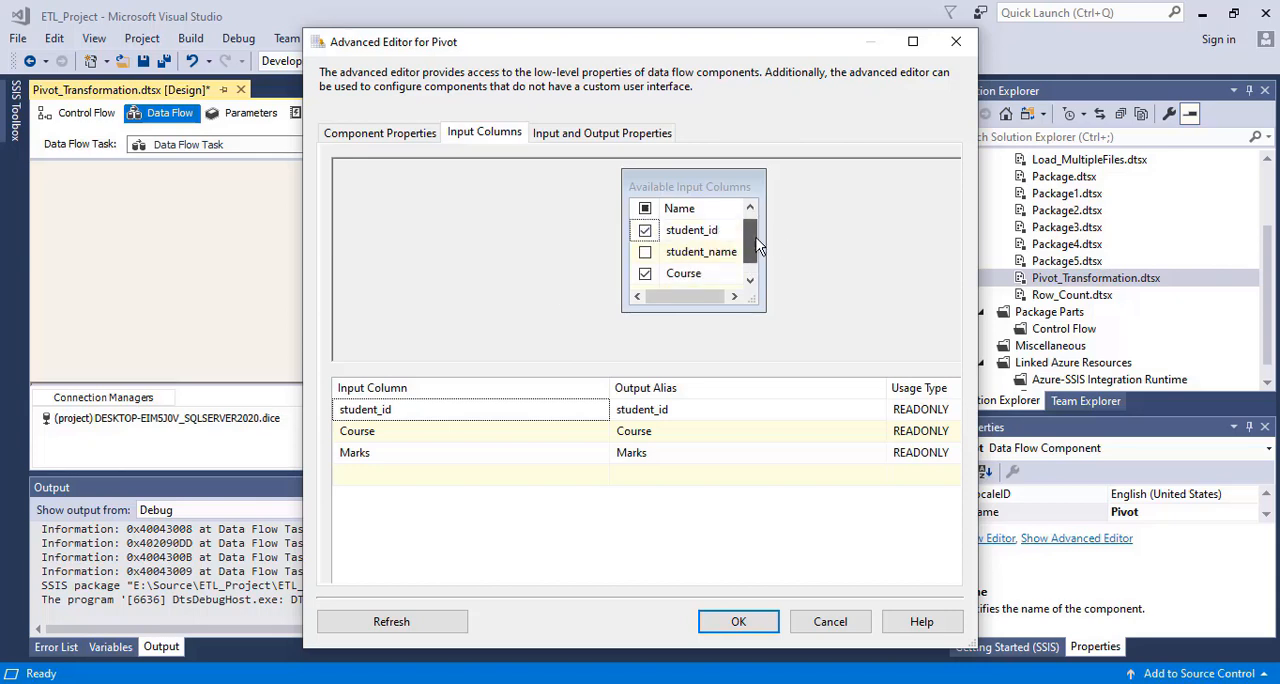
click(646, 252)
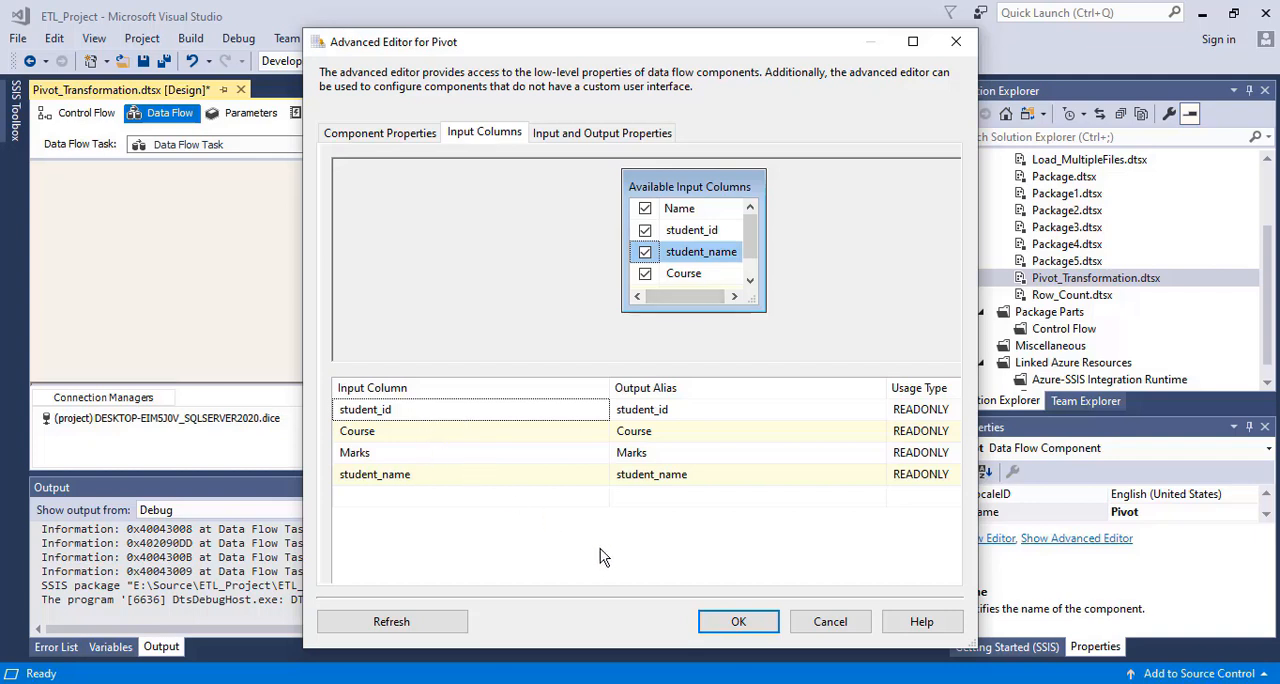
Examine the columns under Pivot Default Input and Pivot Default Output, comparing the student_id output with the student_name input
click(573, 143)
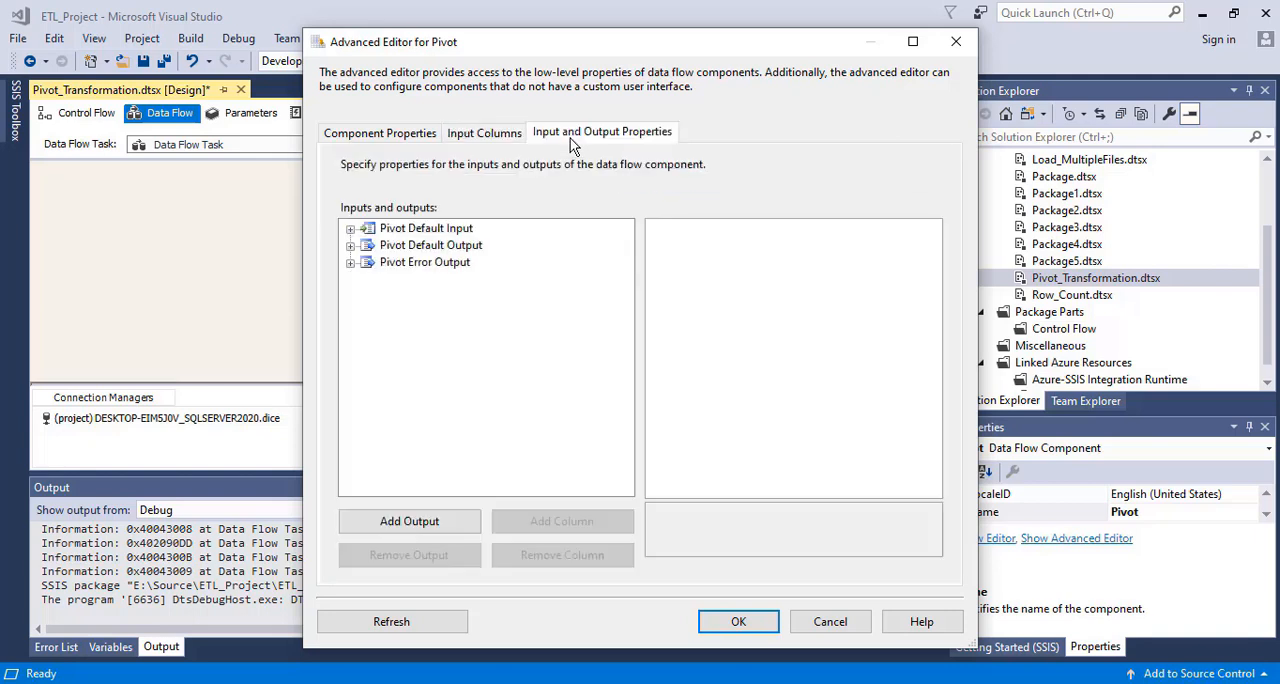
click(350, 229)
click(368, 245)
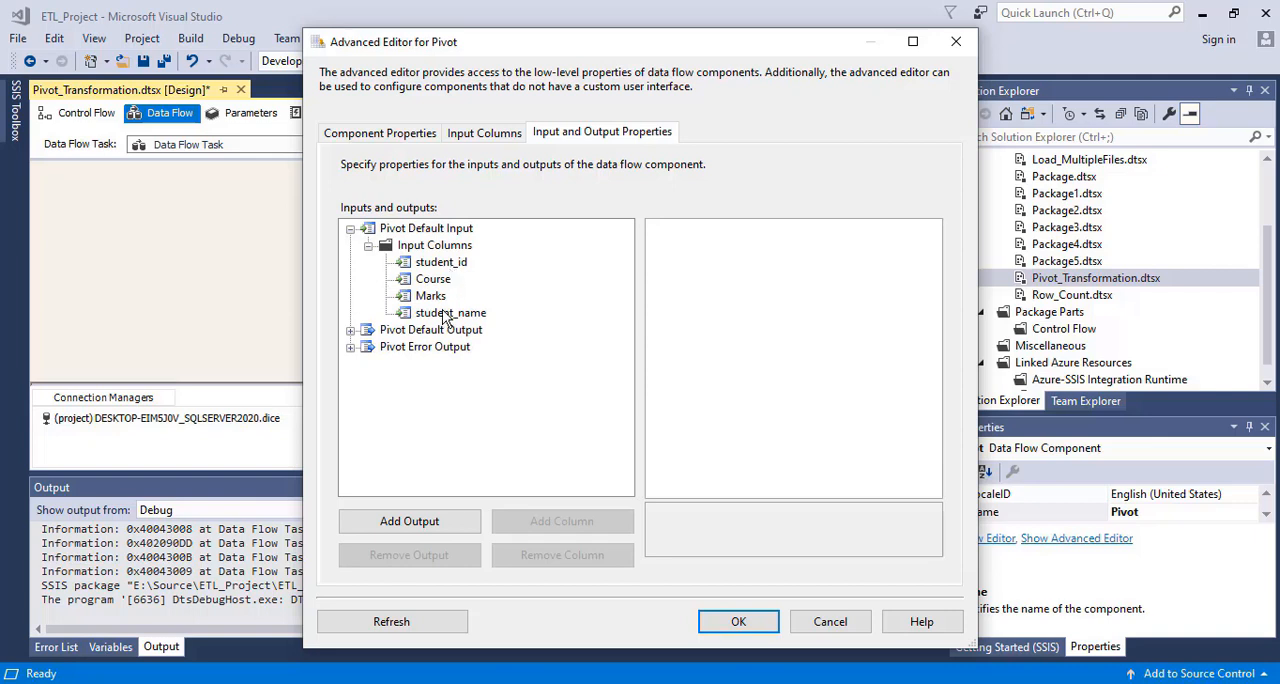
click(350, 330)
click(368, 347)
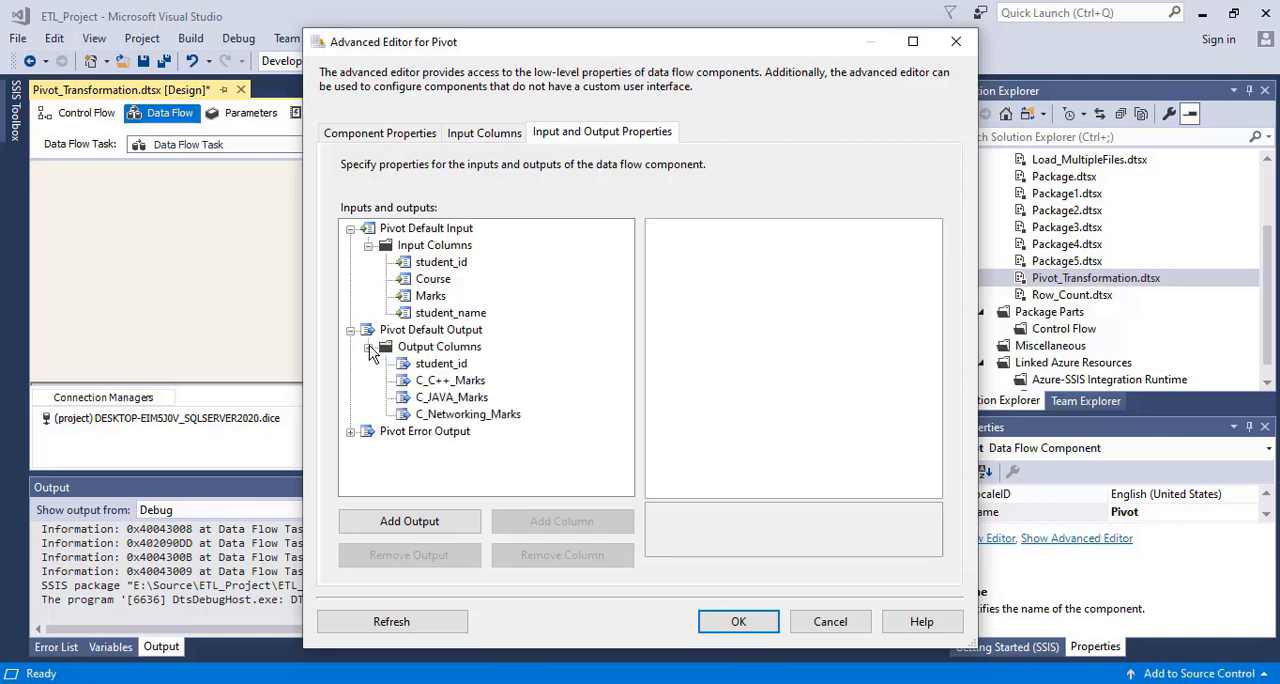
click(452, 366)
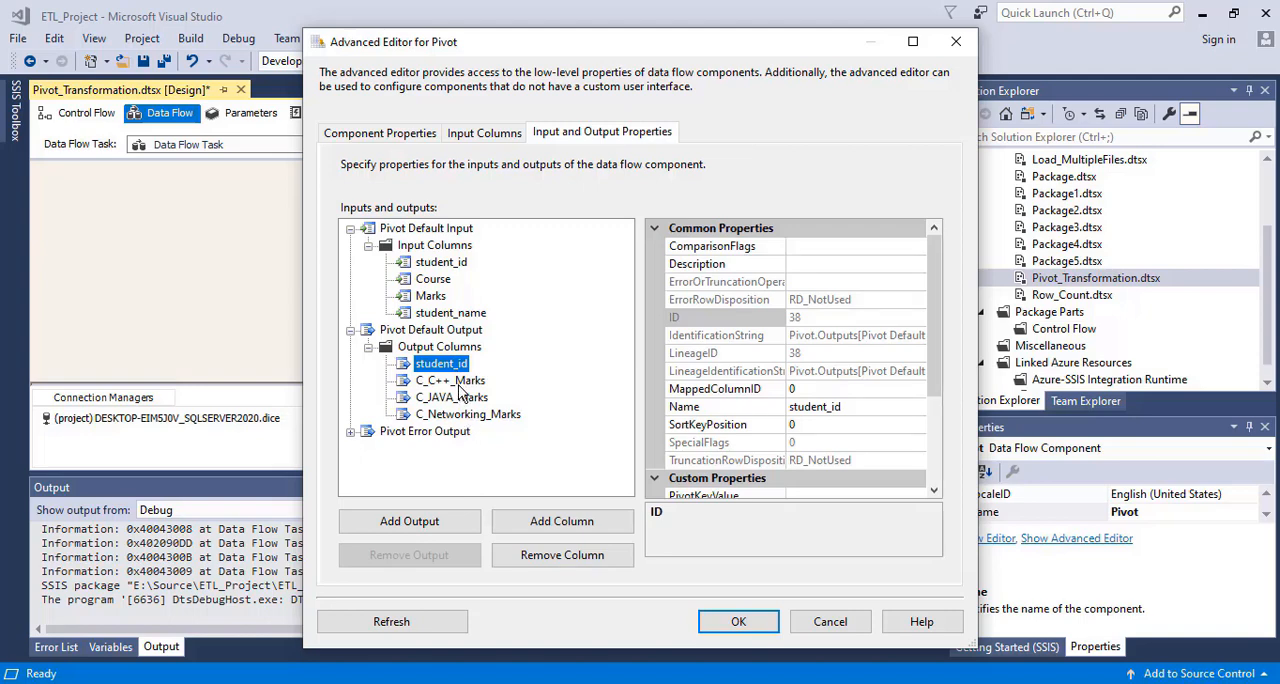
click(440, 314)
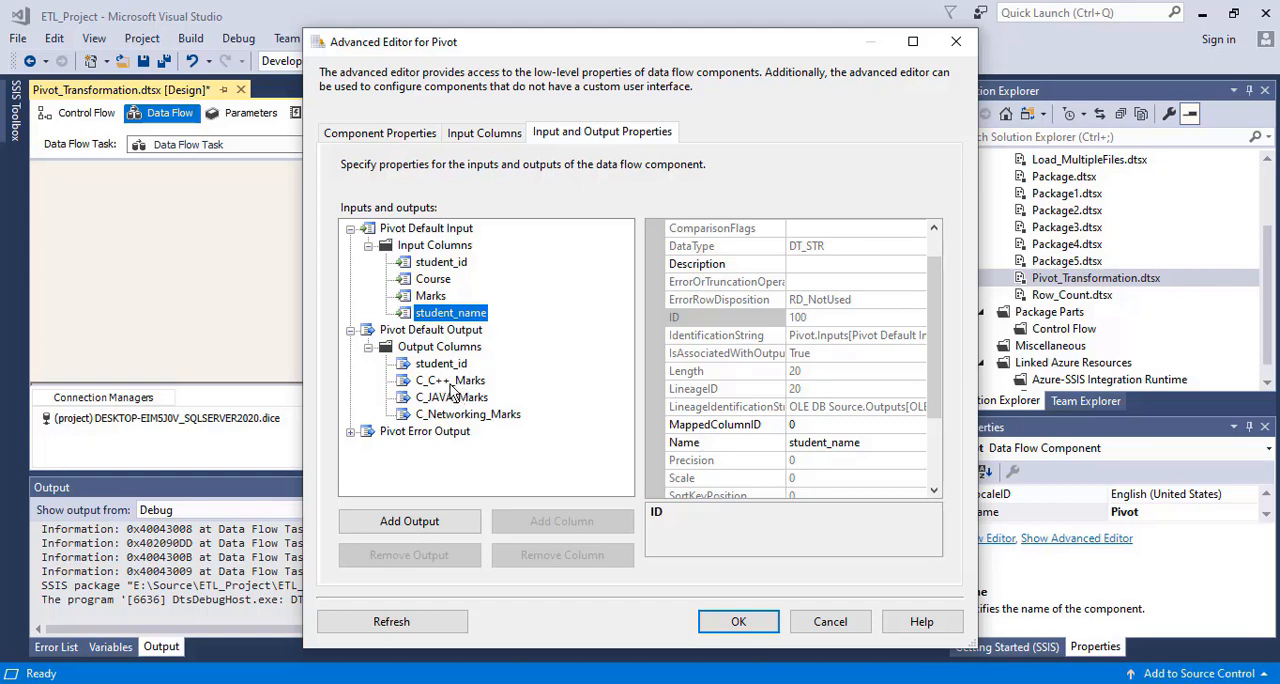
Add an output column named Student_Name to Pivot Default Output, between student_id and C_C++_Marks
click(450, 381)
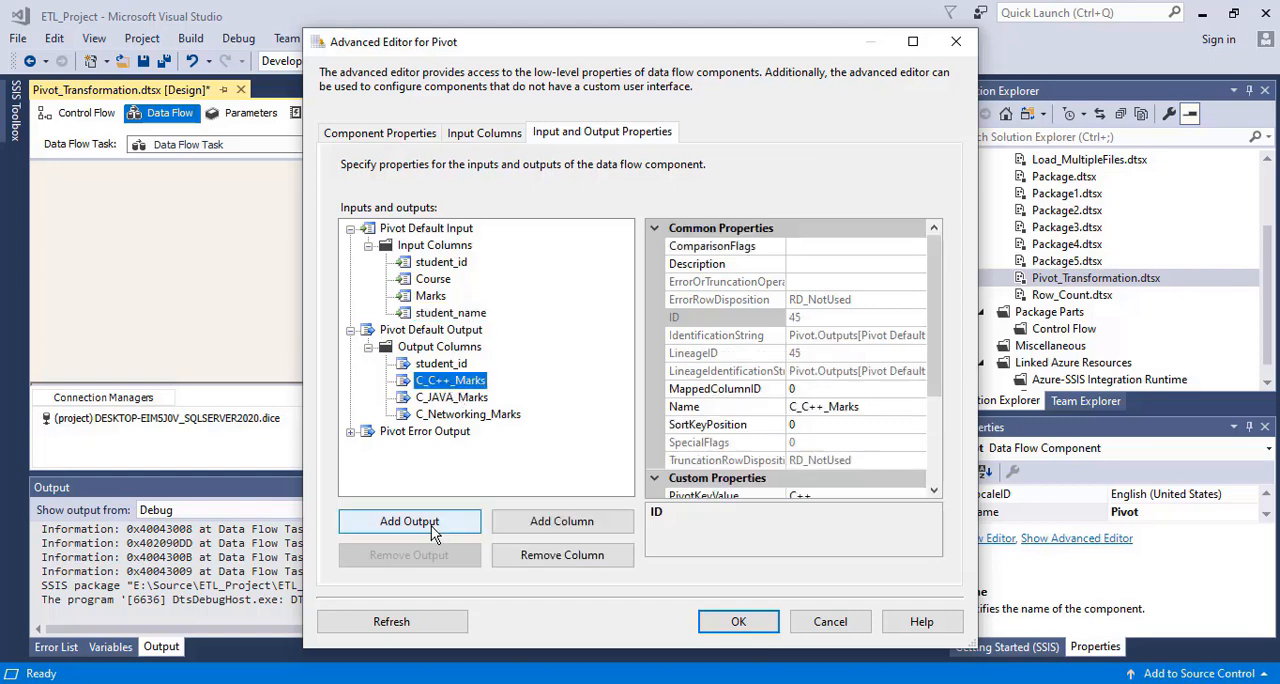
click(553, 522)
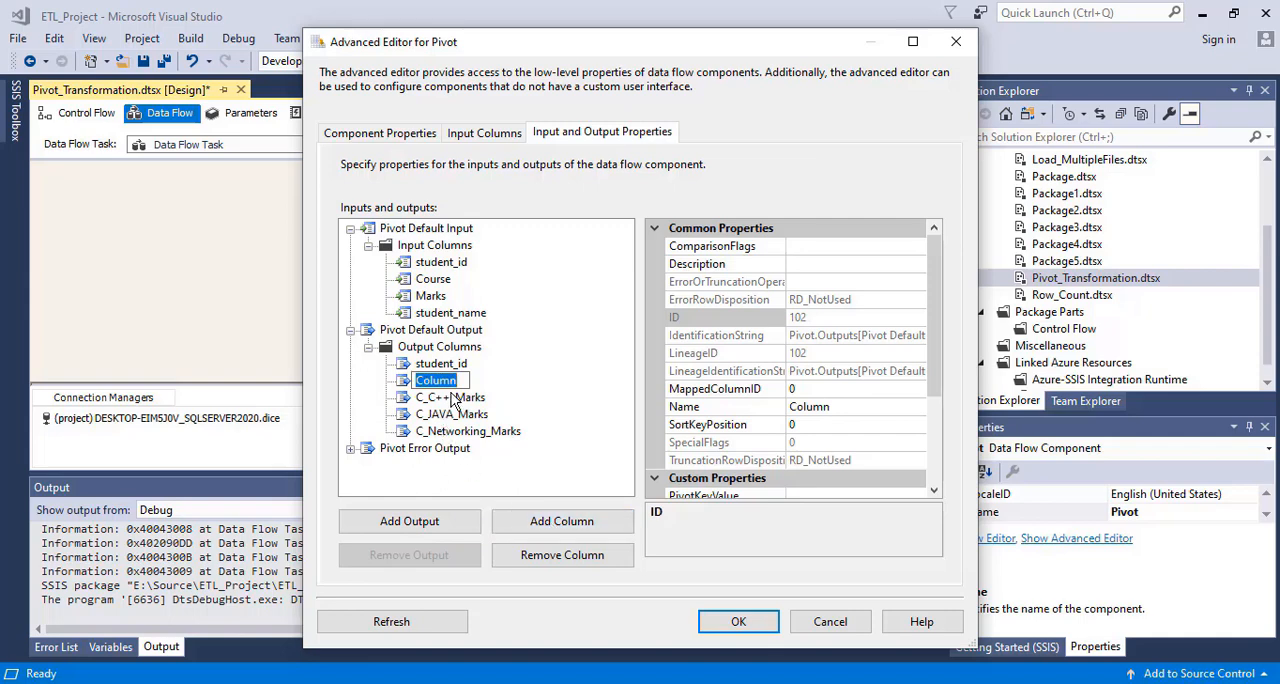
text(Student_N)
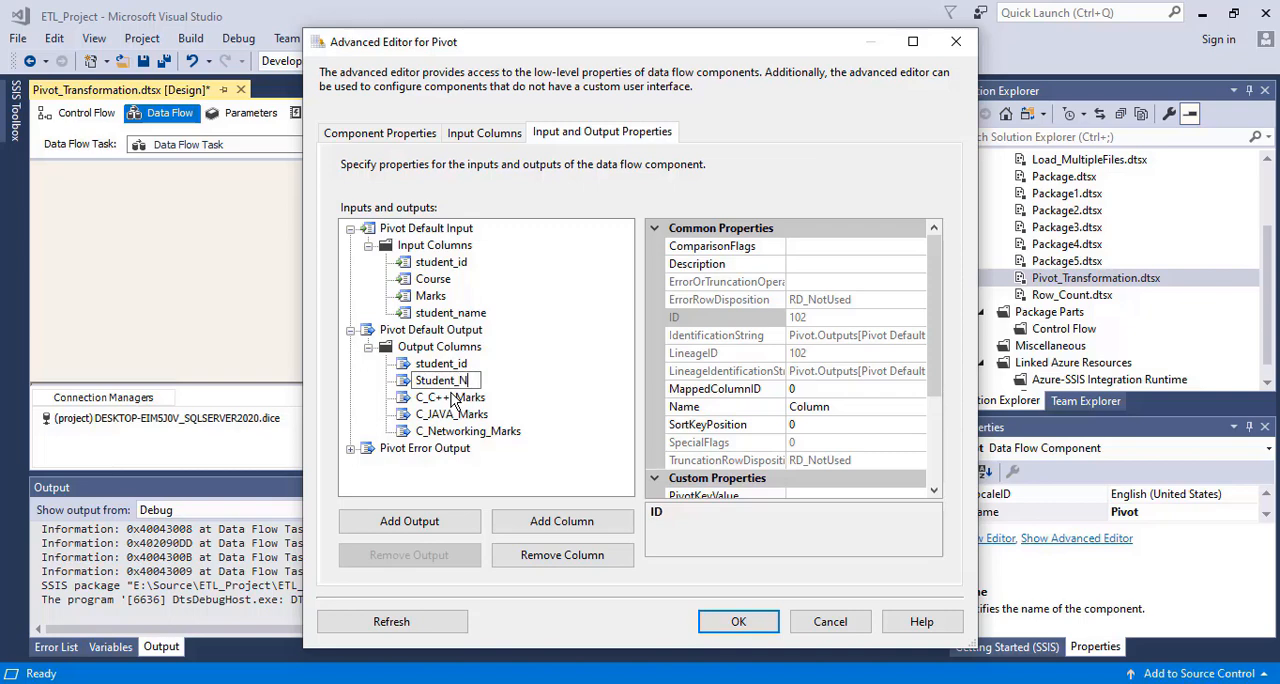
text(ame)
click(466, 415)
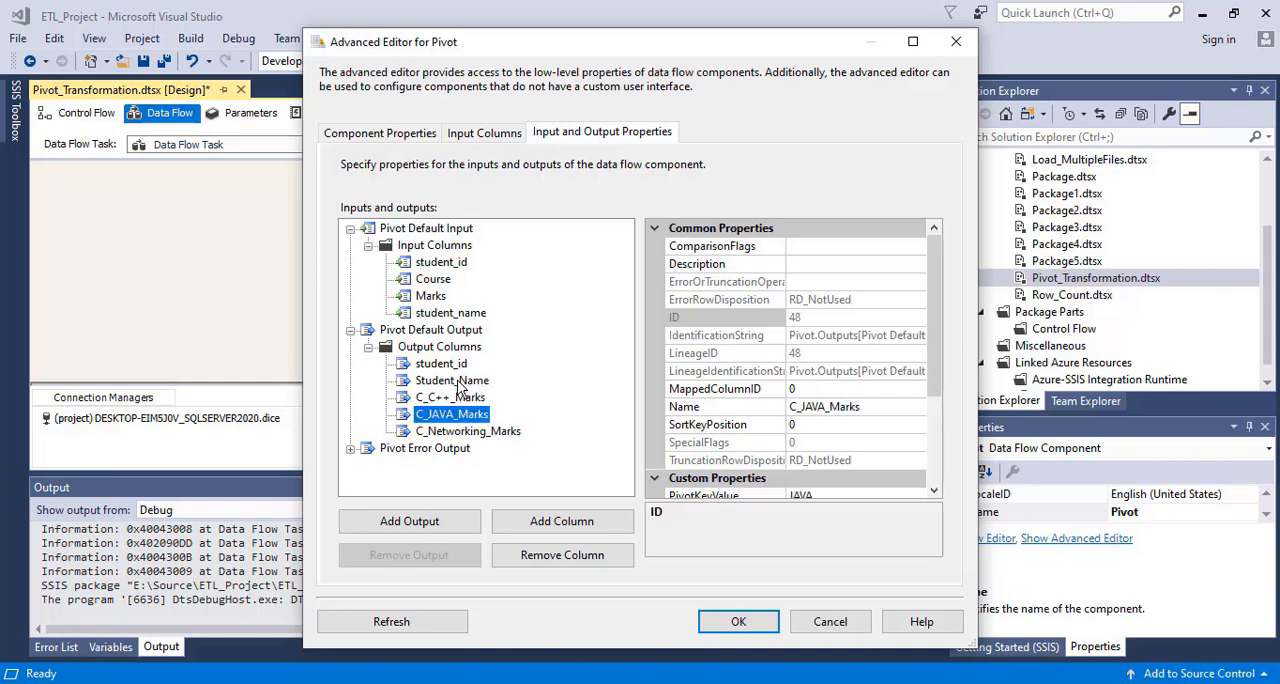
Check the Student_Name output column's SourceColumn property and look up the LineageID of the student_name input column
click(458, 382)
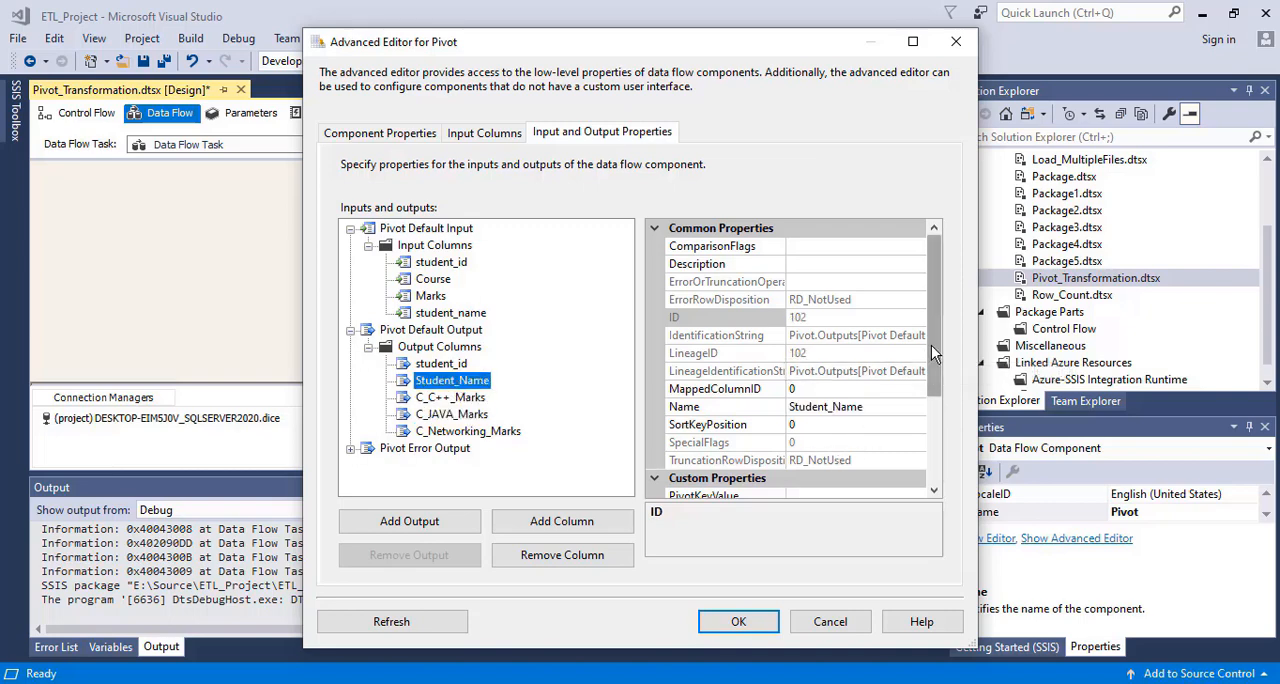
drag(931, 345, 932, 409)
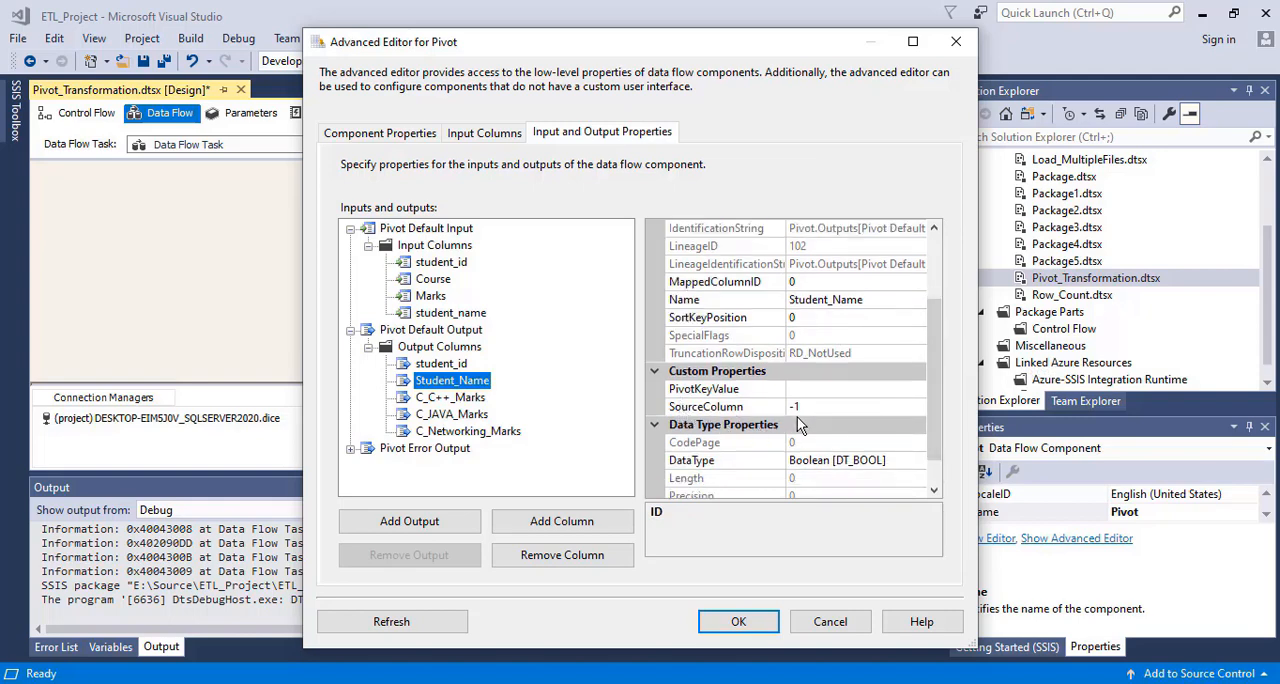
click(460, 314)
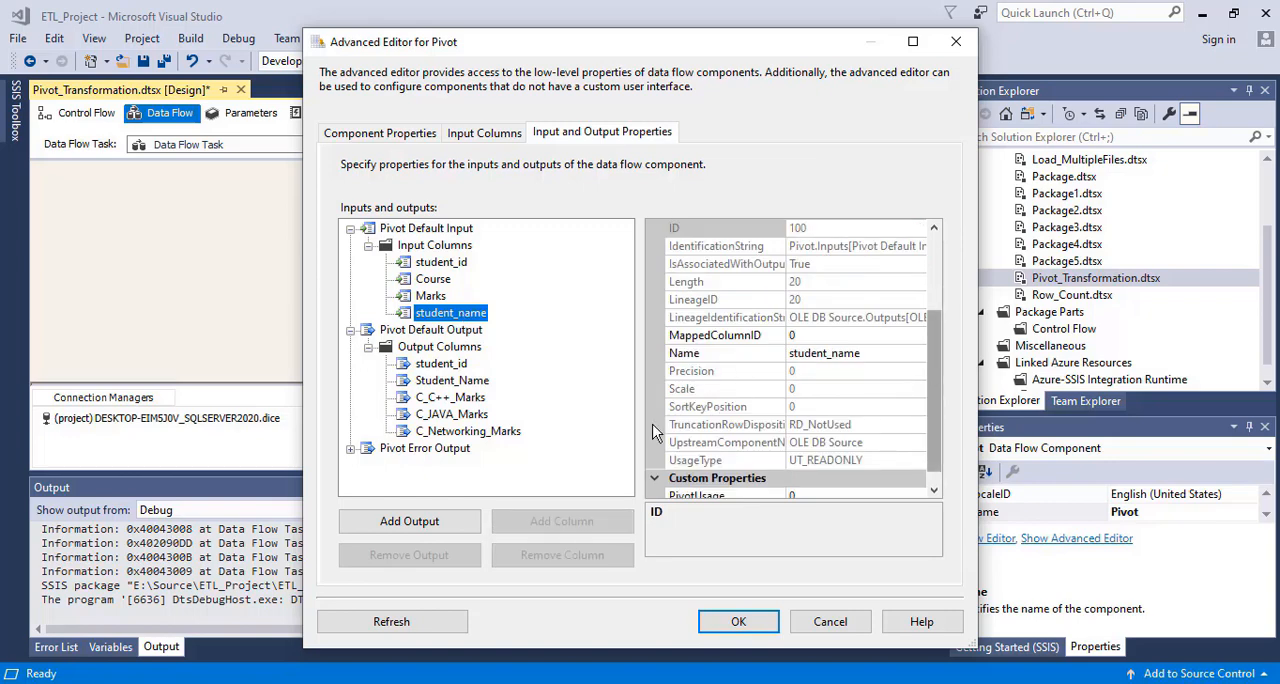
drag(925, 398, 945, 368)
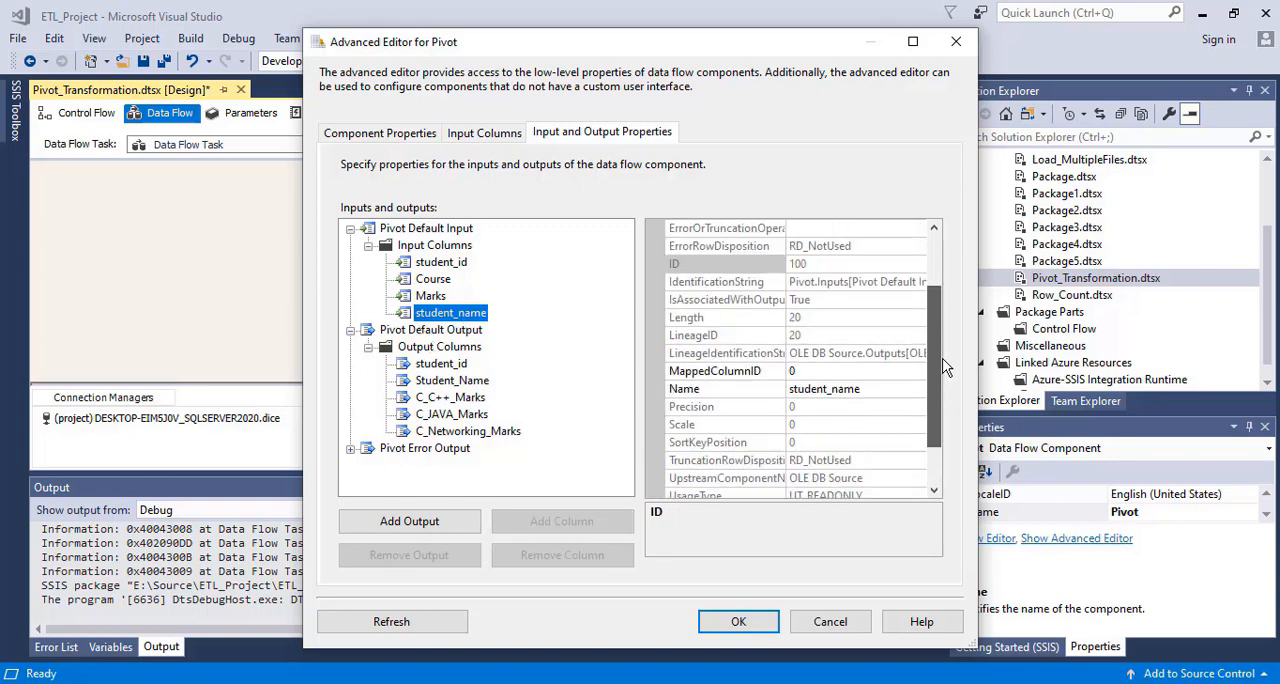
click(806, 336)
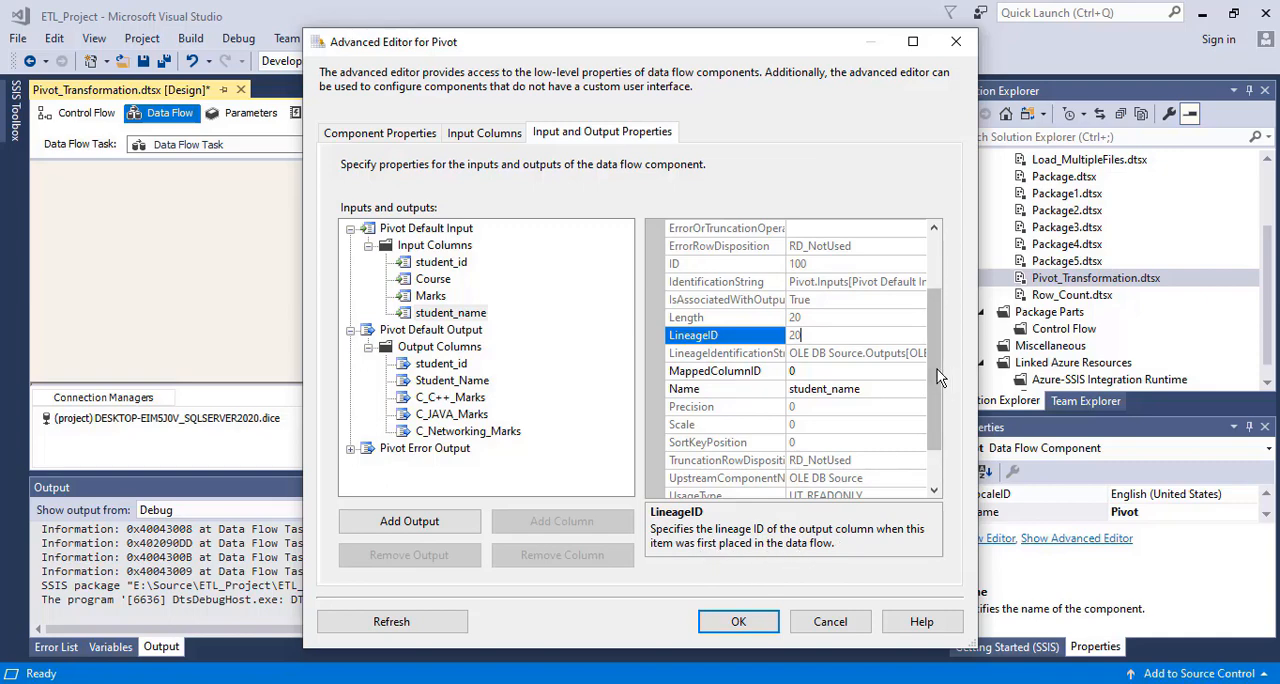
Set the Student_Name output column's SourceColumn to 20 and its PivotKeyValue to 0
drag(936, 370, 946, 408)
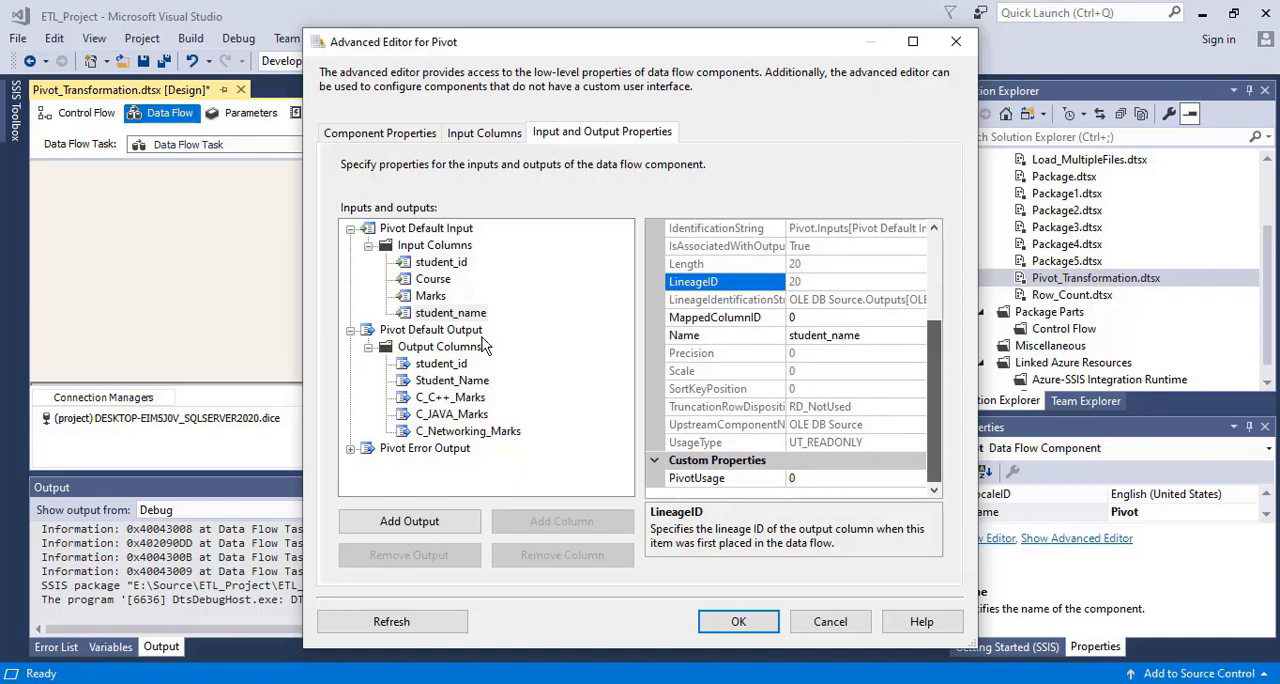
click(454, 385)
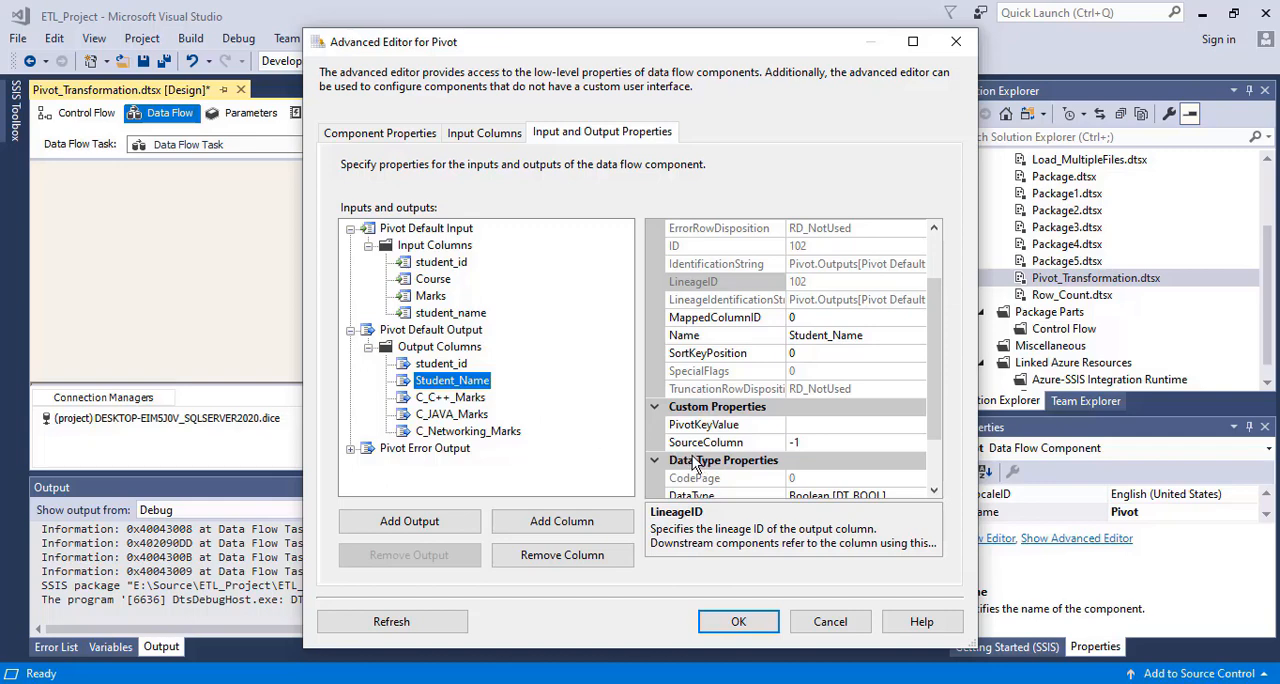
click(830, 442)
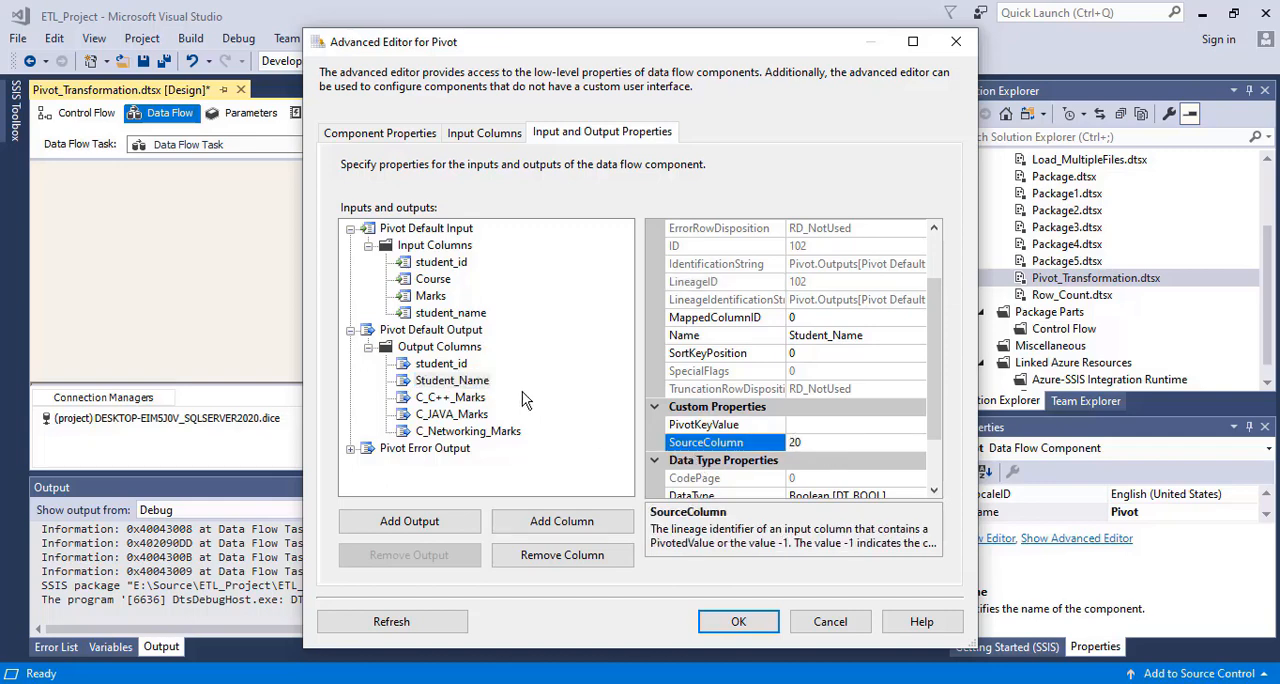
click(446, 313)
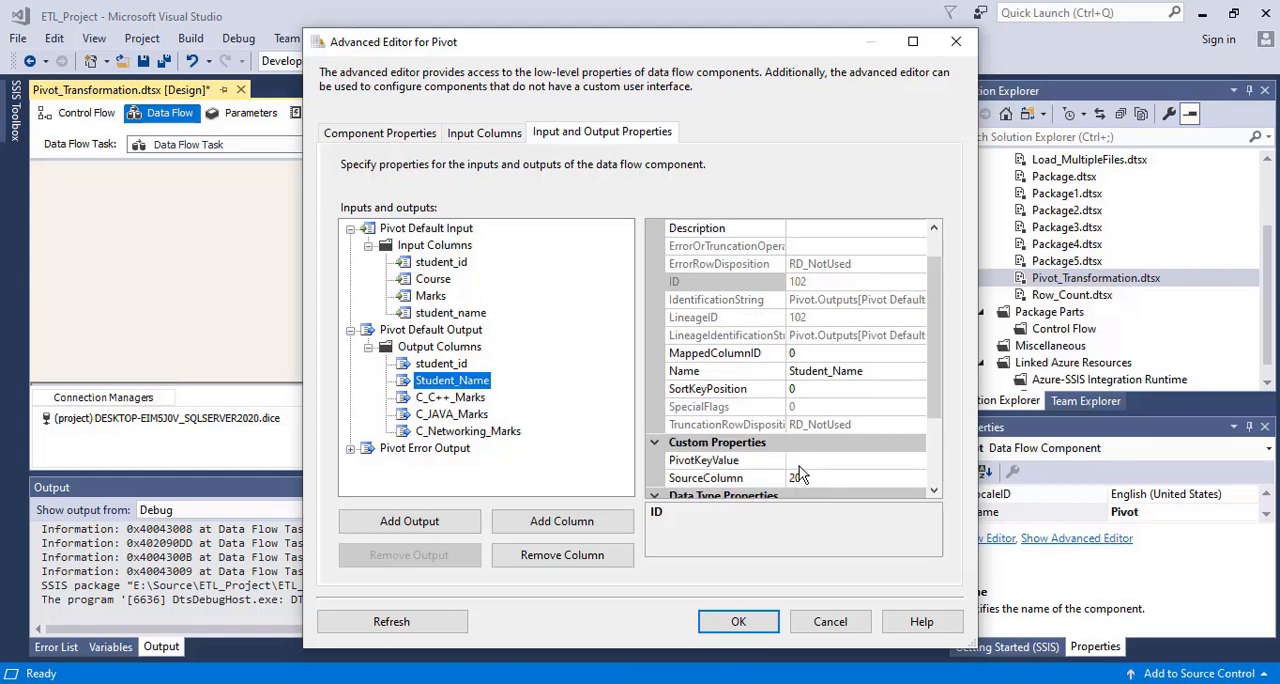
click(799, 461)
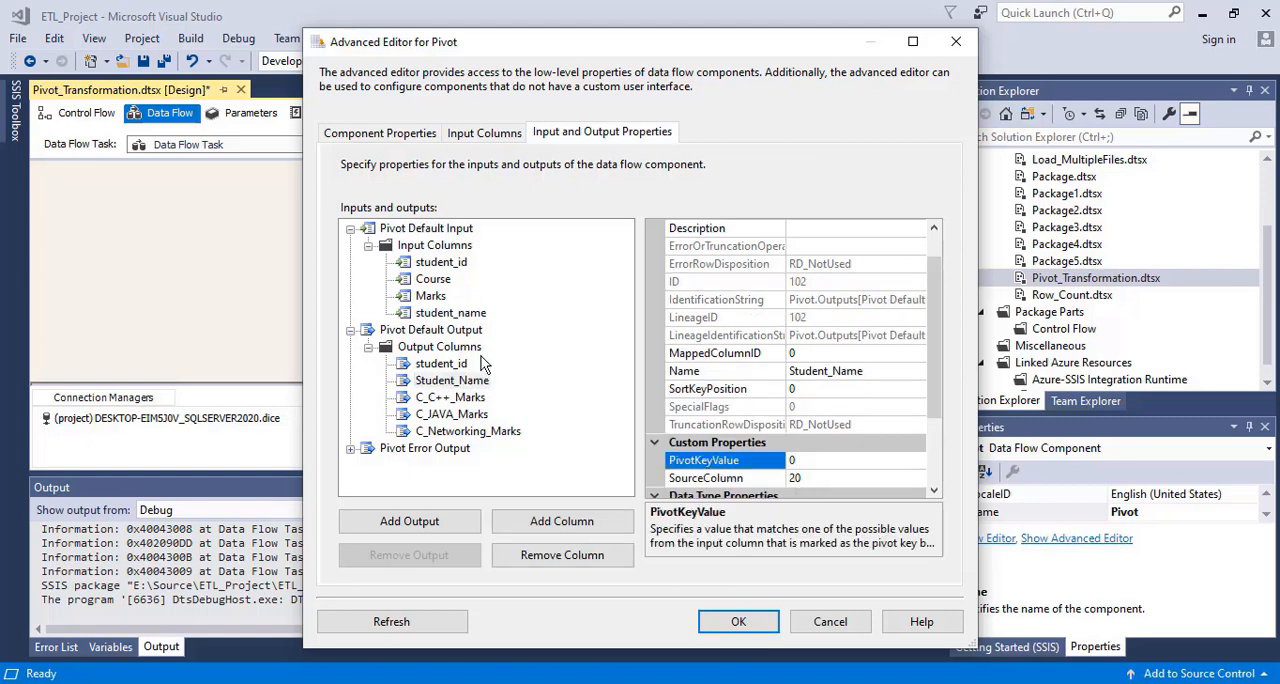
click(451, 313)
click(441, 264)
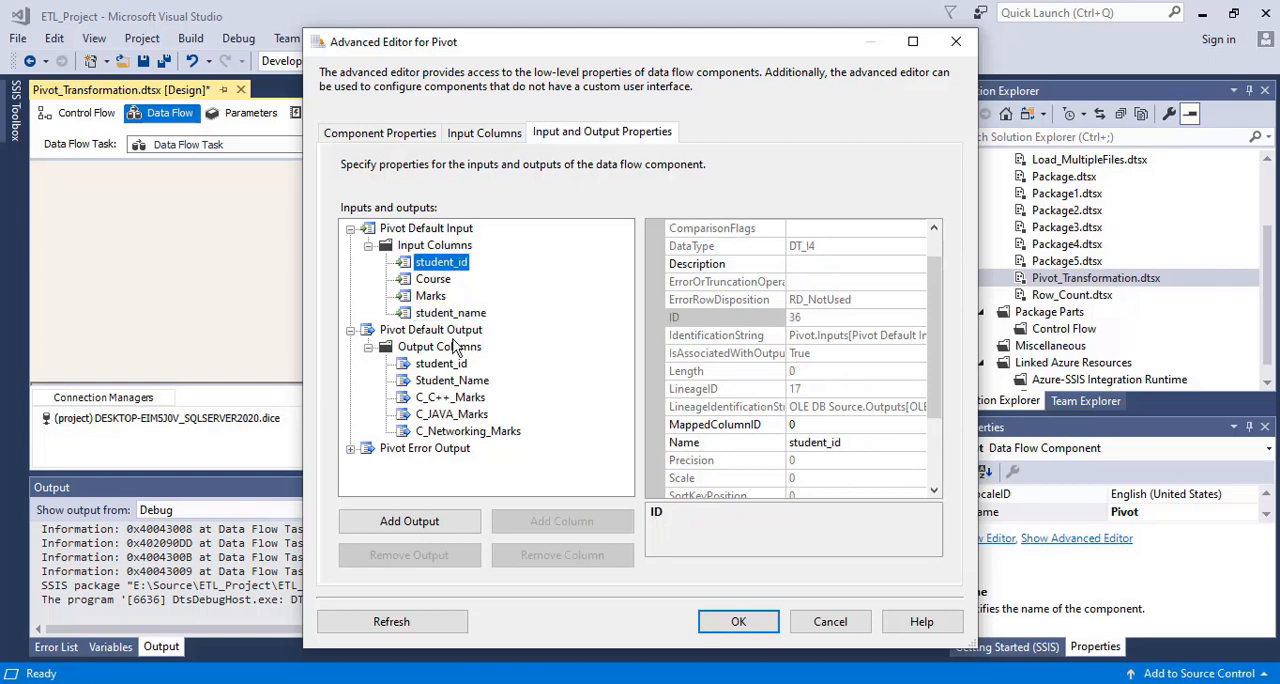
click(443, 366)
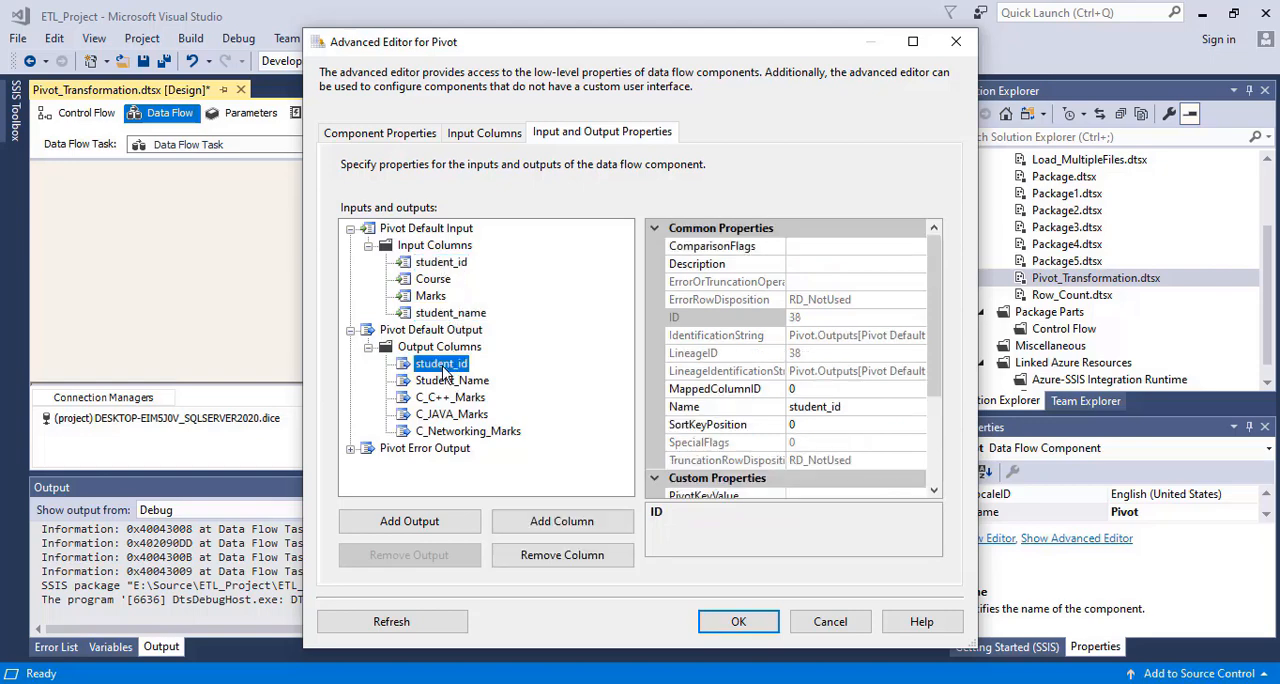
click(452, 384)
Rename the output columns C_C++_Marks and C_JAVA_Marks to C++_Marks and JAVA_Marks
click(456, 400)
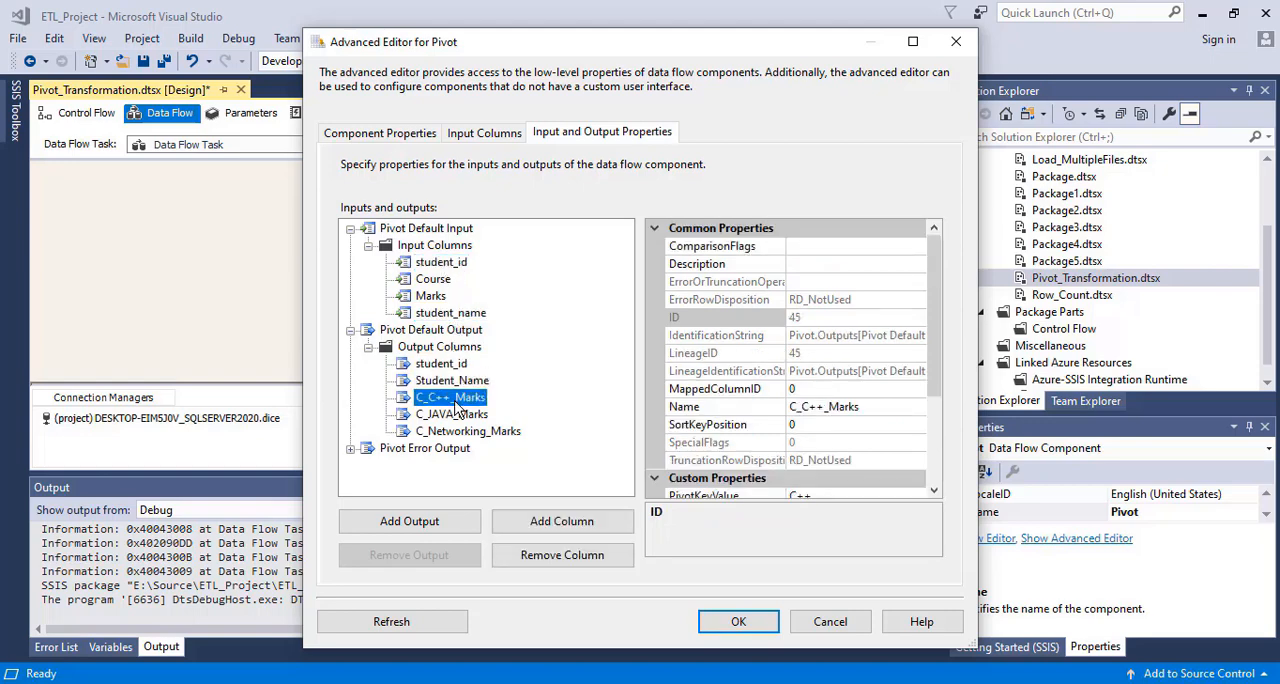
click(805, 410)
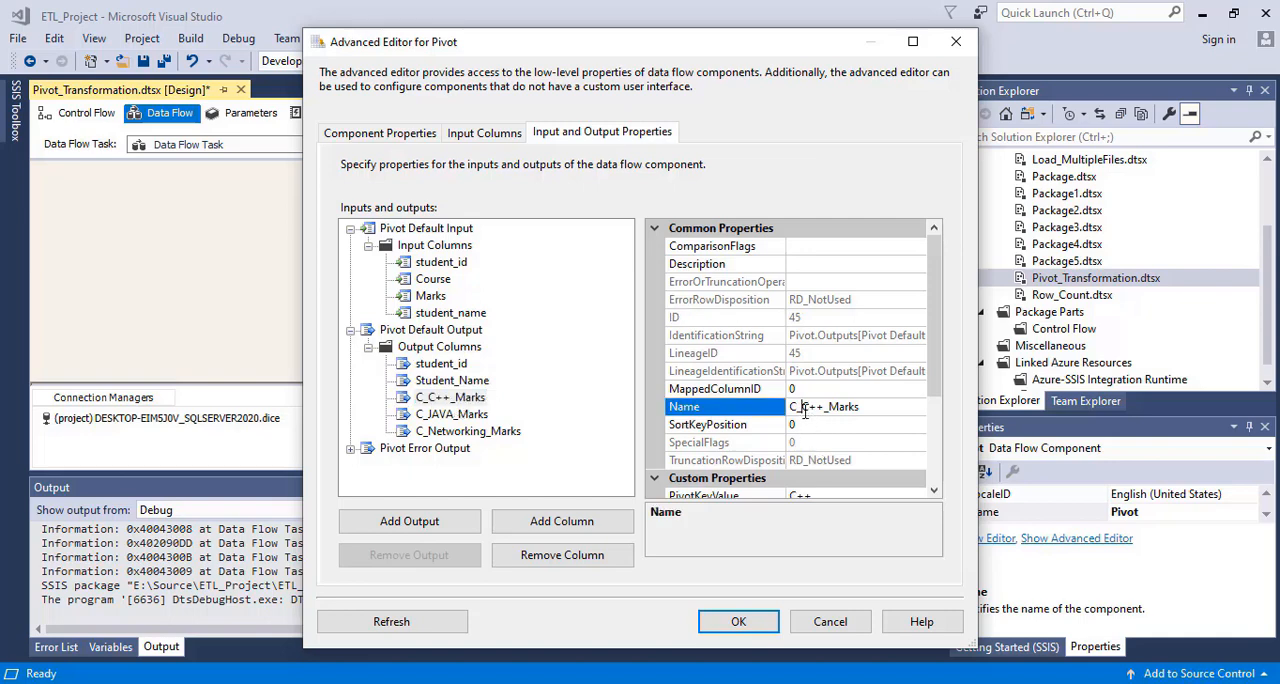
key(BackSpace)
key(BackSpace)
click(454, 418)
click(805, 417)
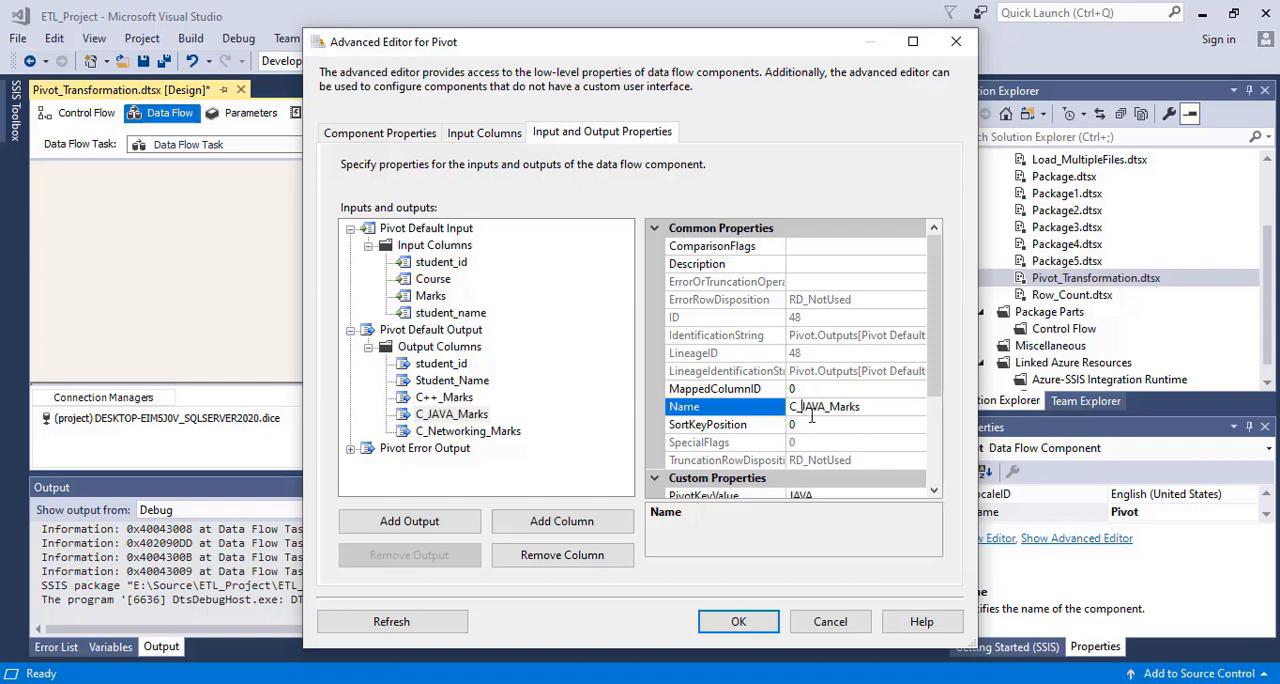
key(BackSpace)
key(BackSpace)
Rename the C_Networking_Marks output column to Networking_Marks and accept the Pivot's advanced settings
click(480, 434)
click(805, 408)
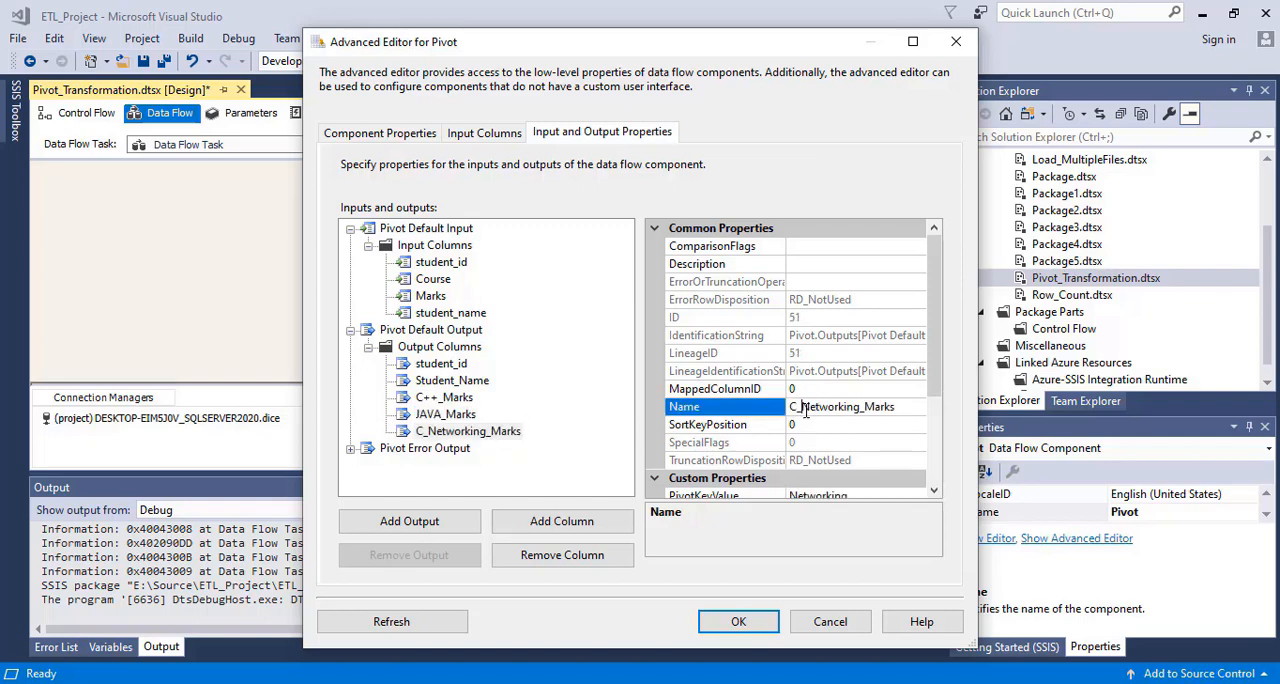
key(BackSpace)
key(BackSpace)
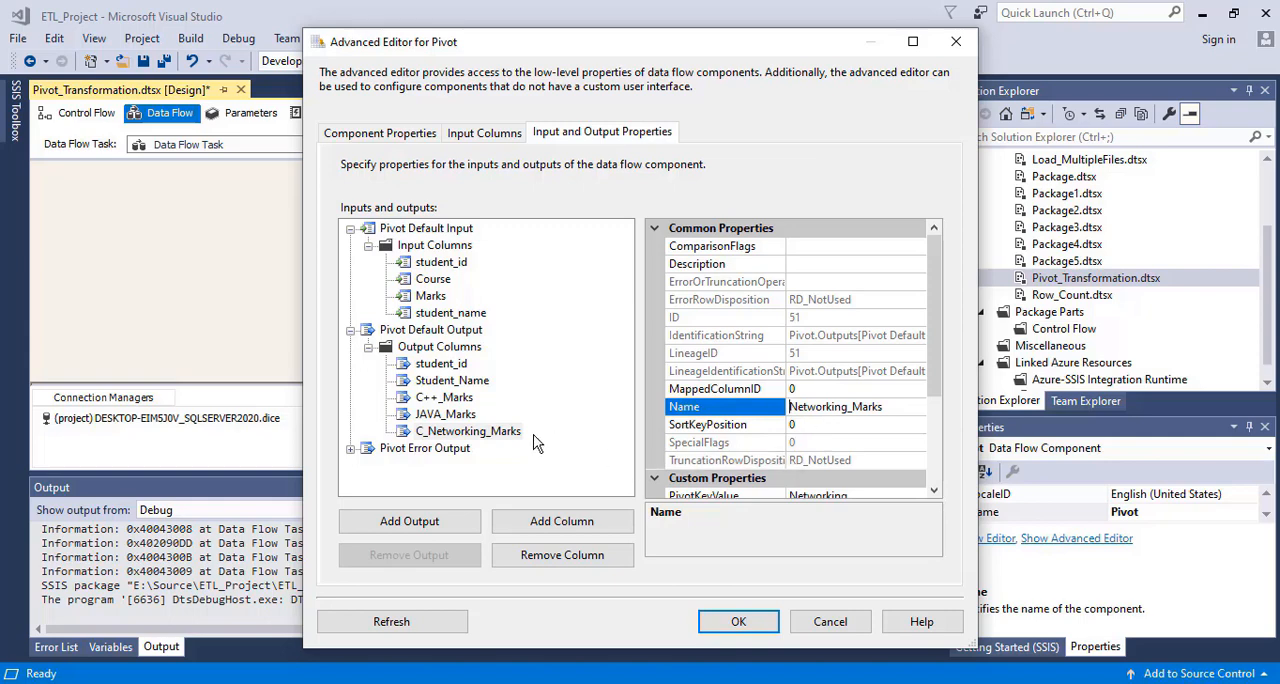
click(475, 413)
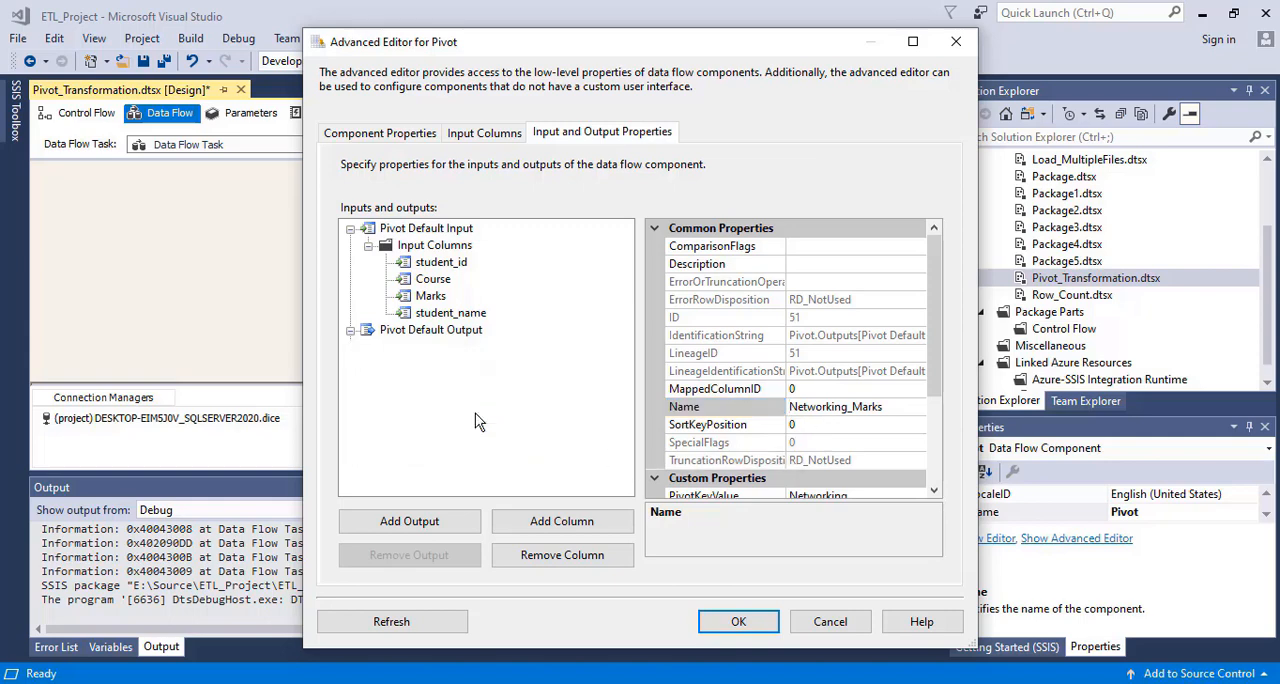
click(740, 630)
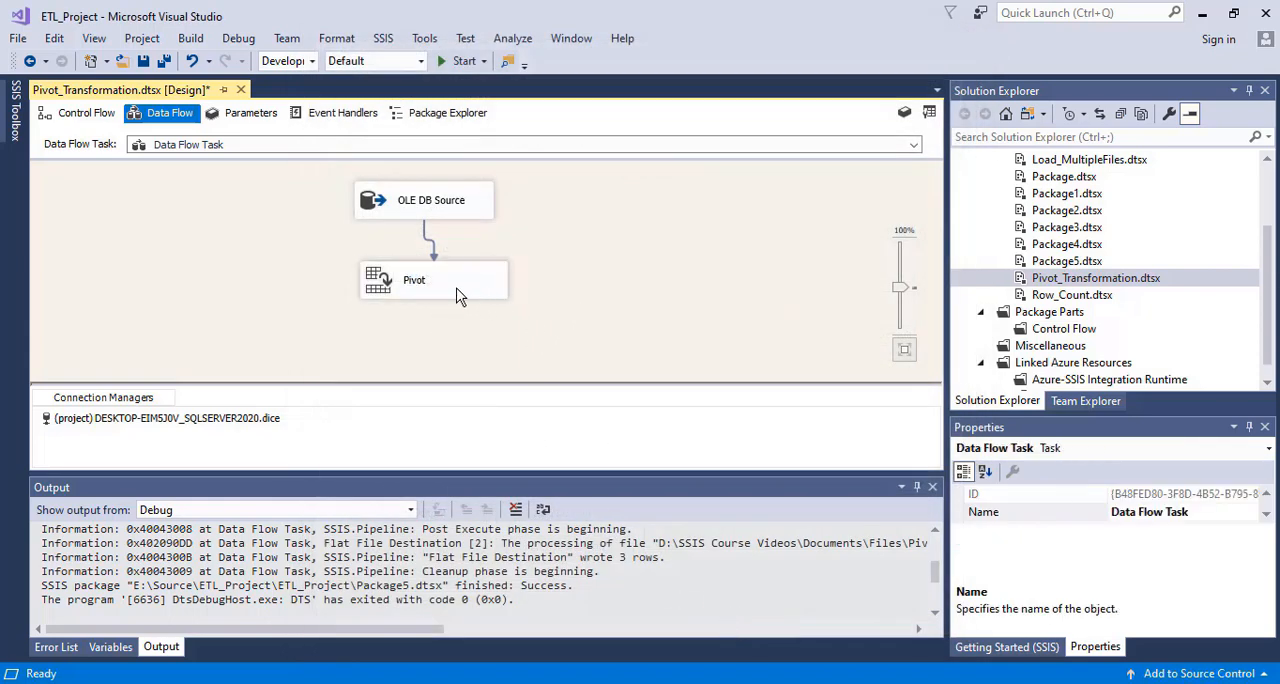
Add a Flat File Destination below the Pivot in the data flow and connect the Pivot's output to it
click(15, 110)
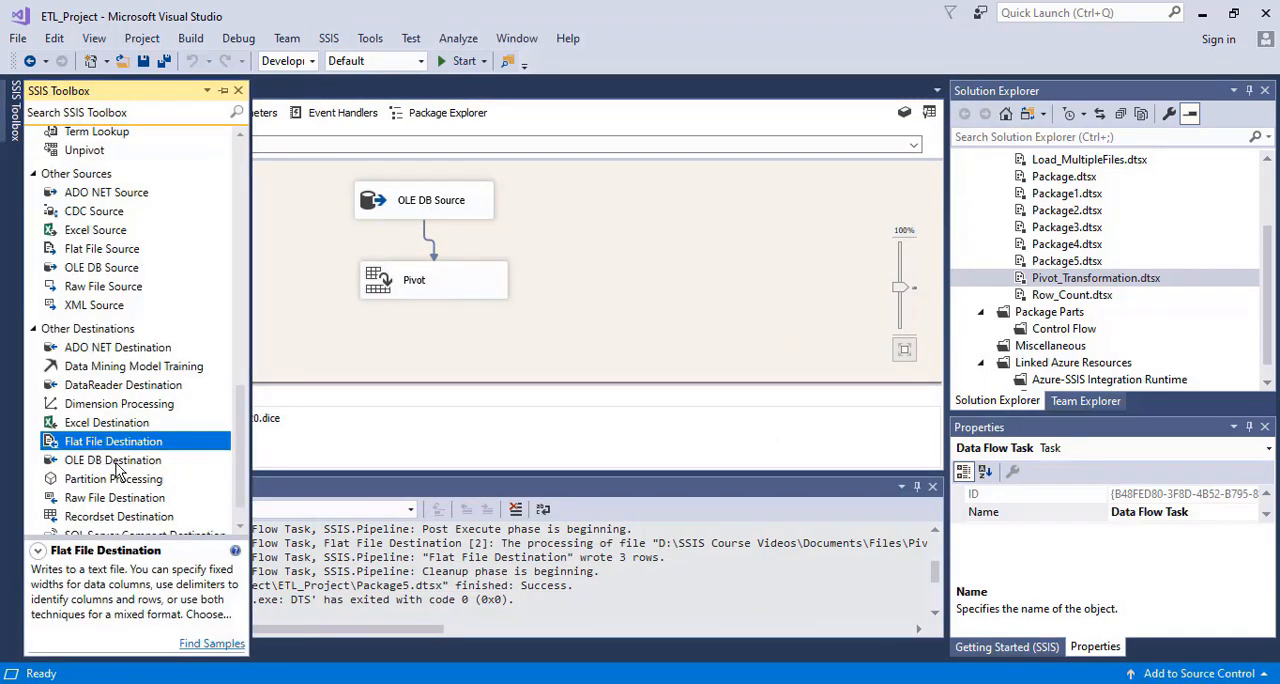
drag(90, 448, 394, 346)
click(424, 244)
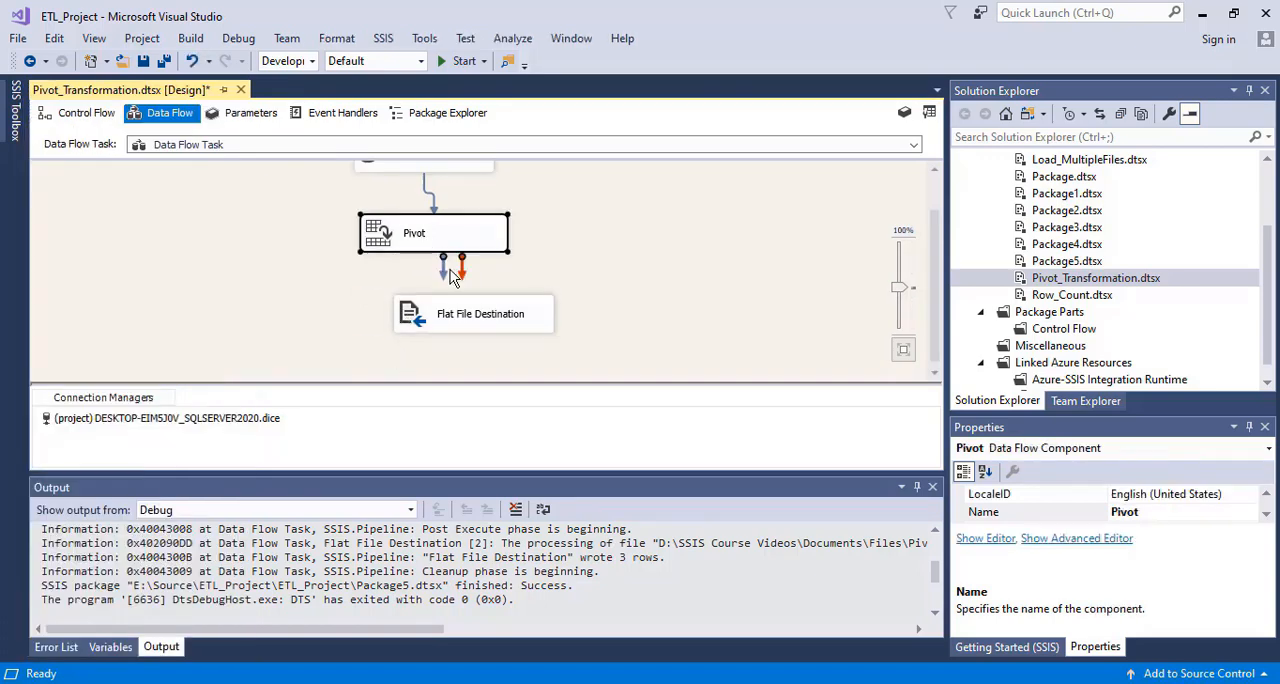
drag(447, 278, 432, 328)
click(371, 323)
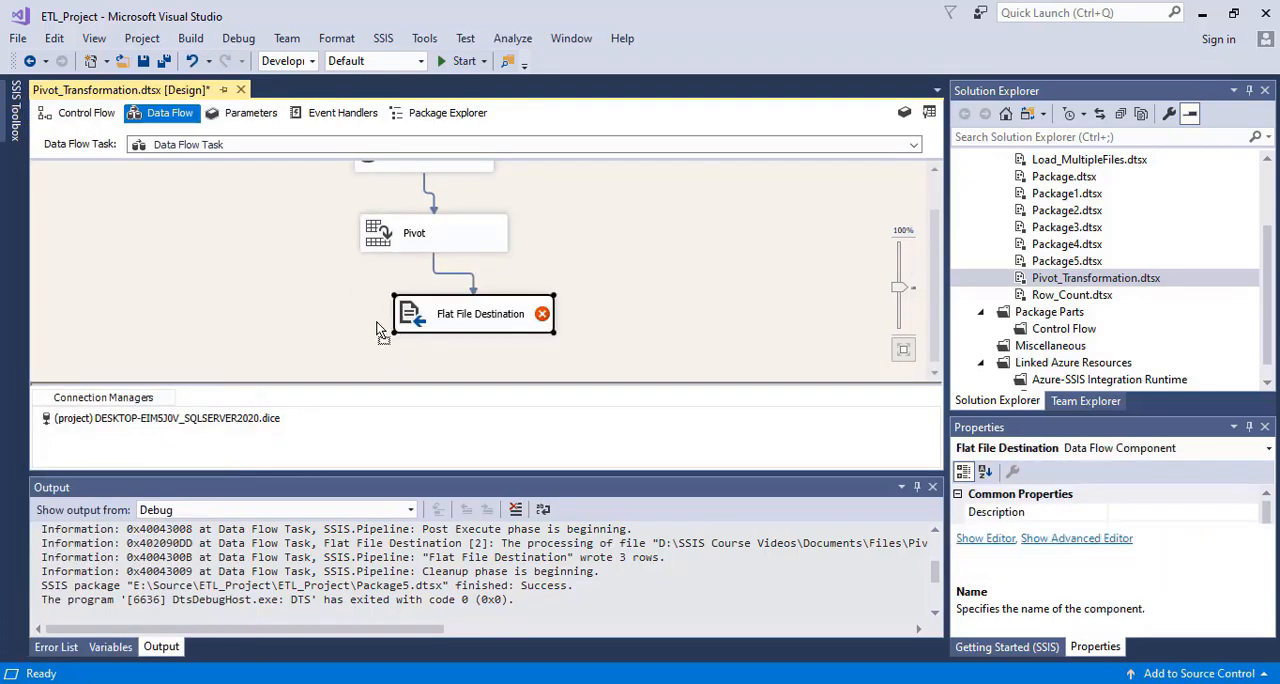
Open the Flat File Destination's editor and start a new flat file connection manager in Delimited format
double_click(366, 322)
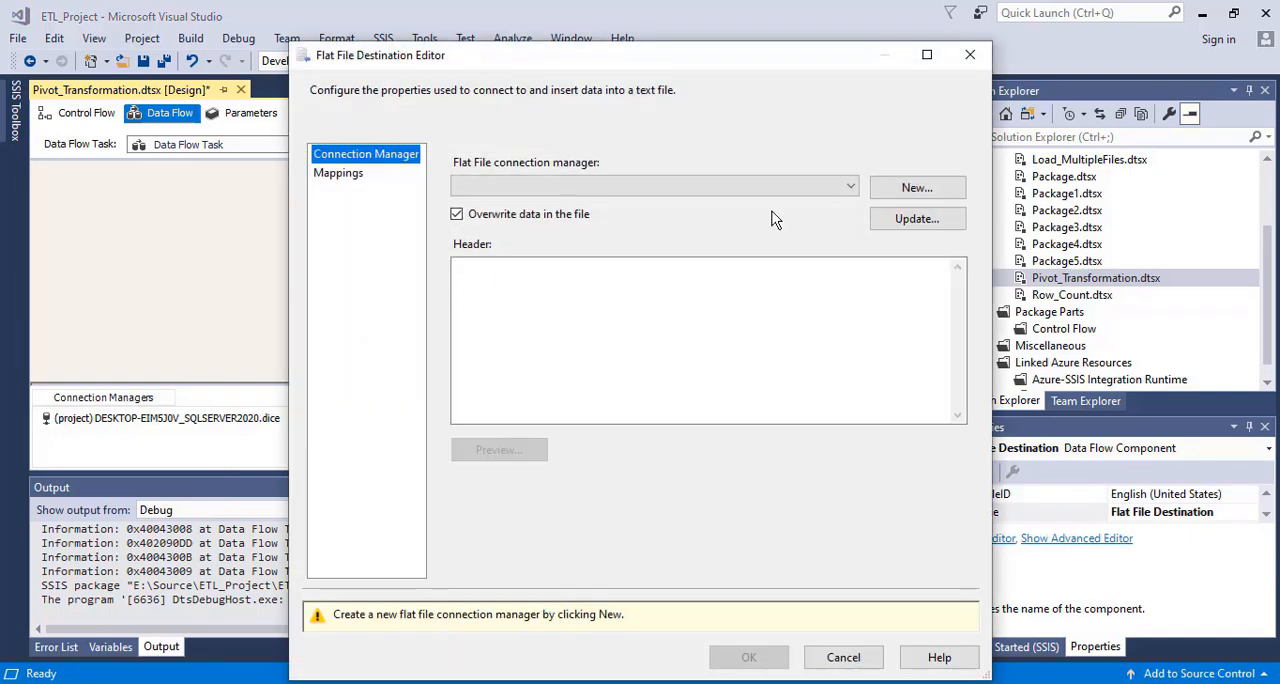
click(900, 190)
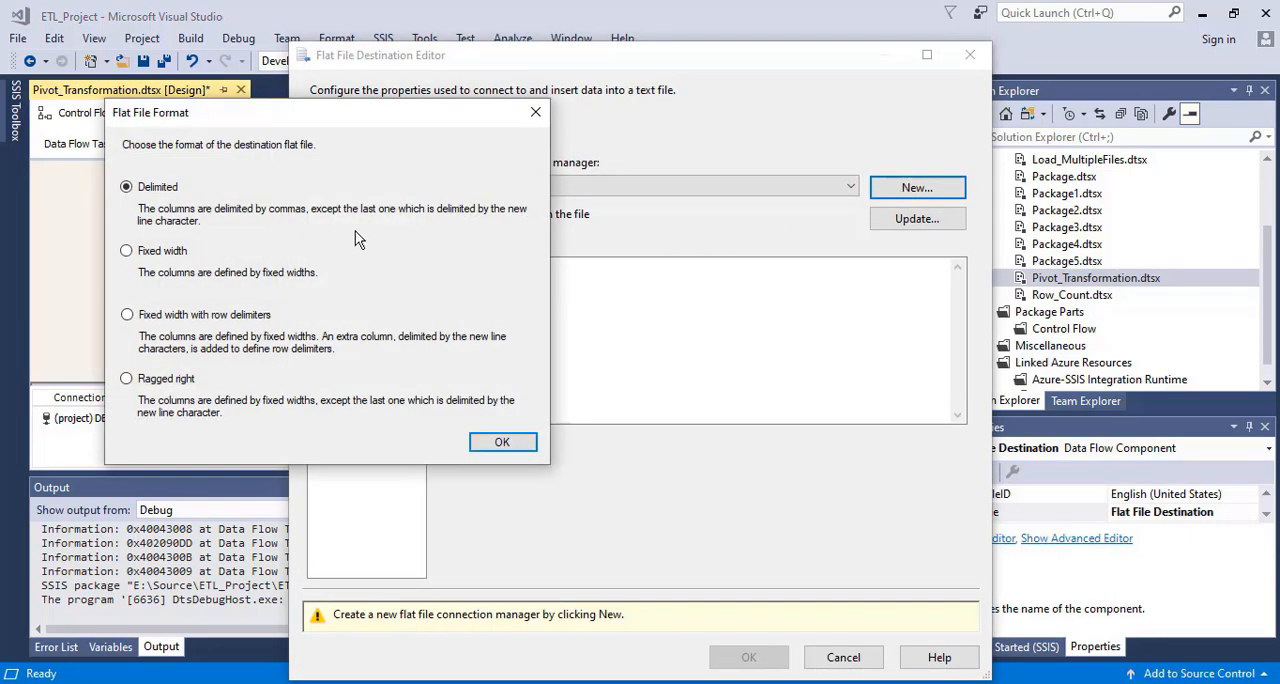
click(500, 442)
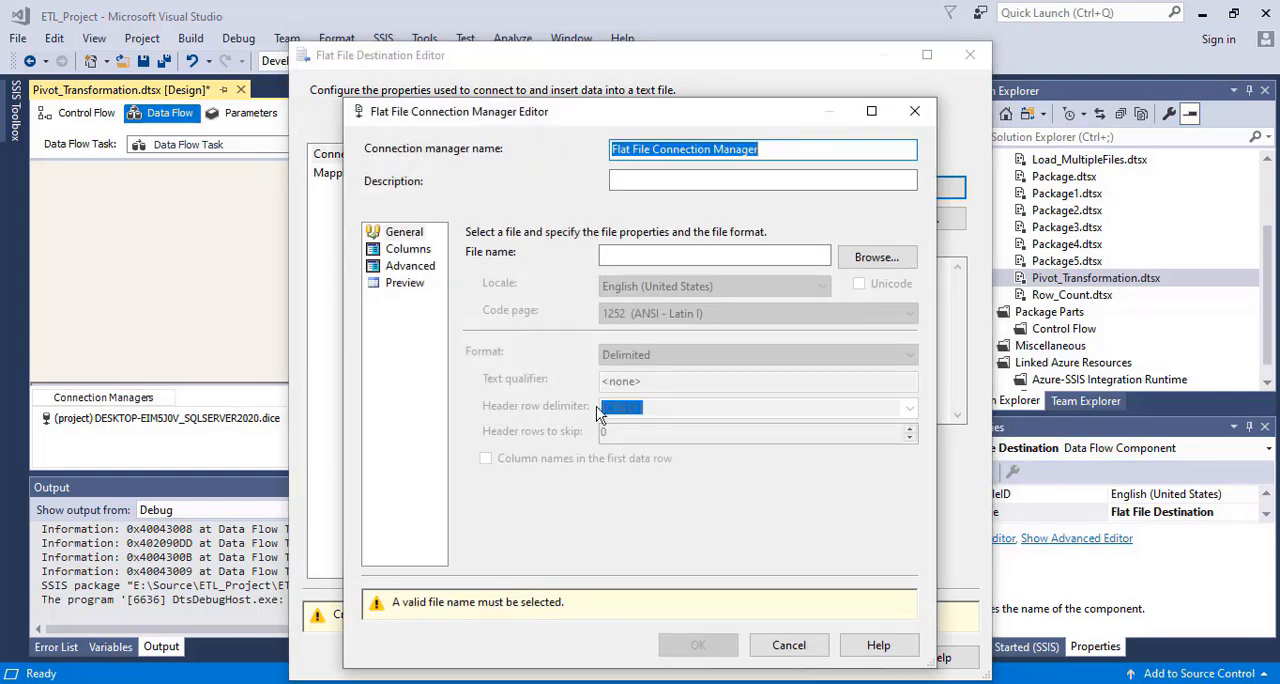
Switch to File Explorer and delete PivotFile.csv from D:\SSIS Course Videos\Documents\Files
click(575, 683)
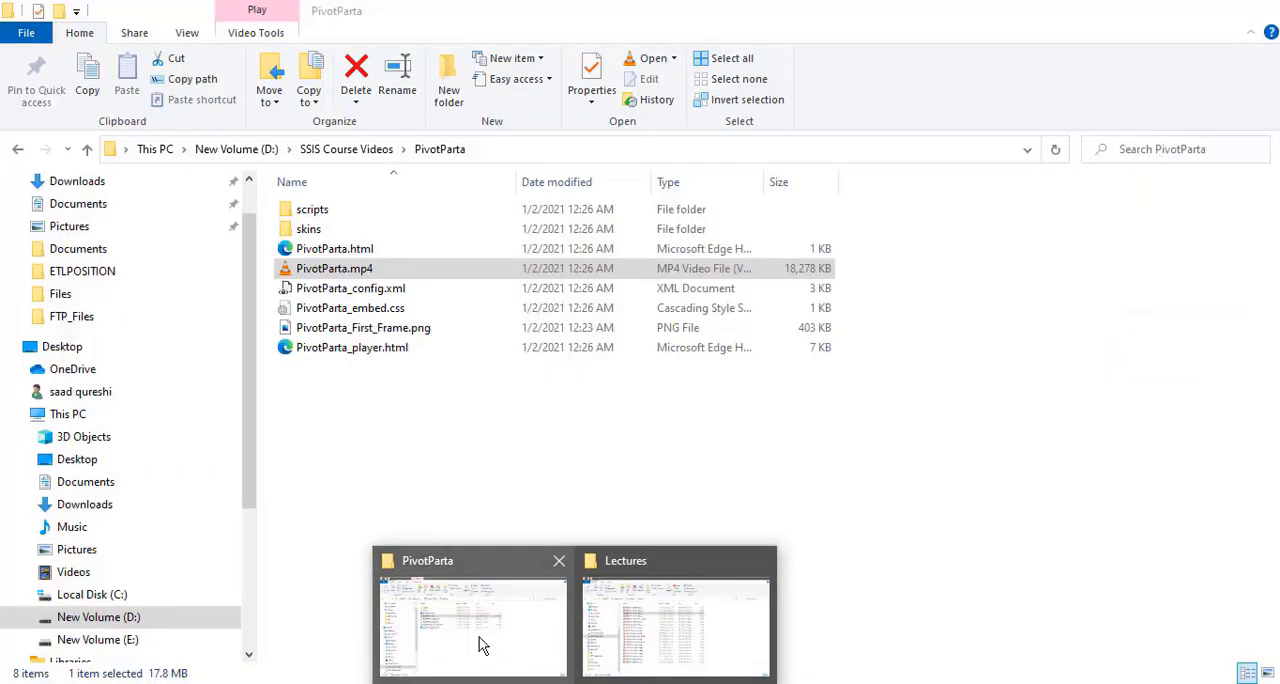
click(503, 643)
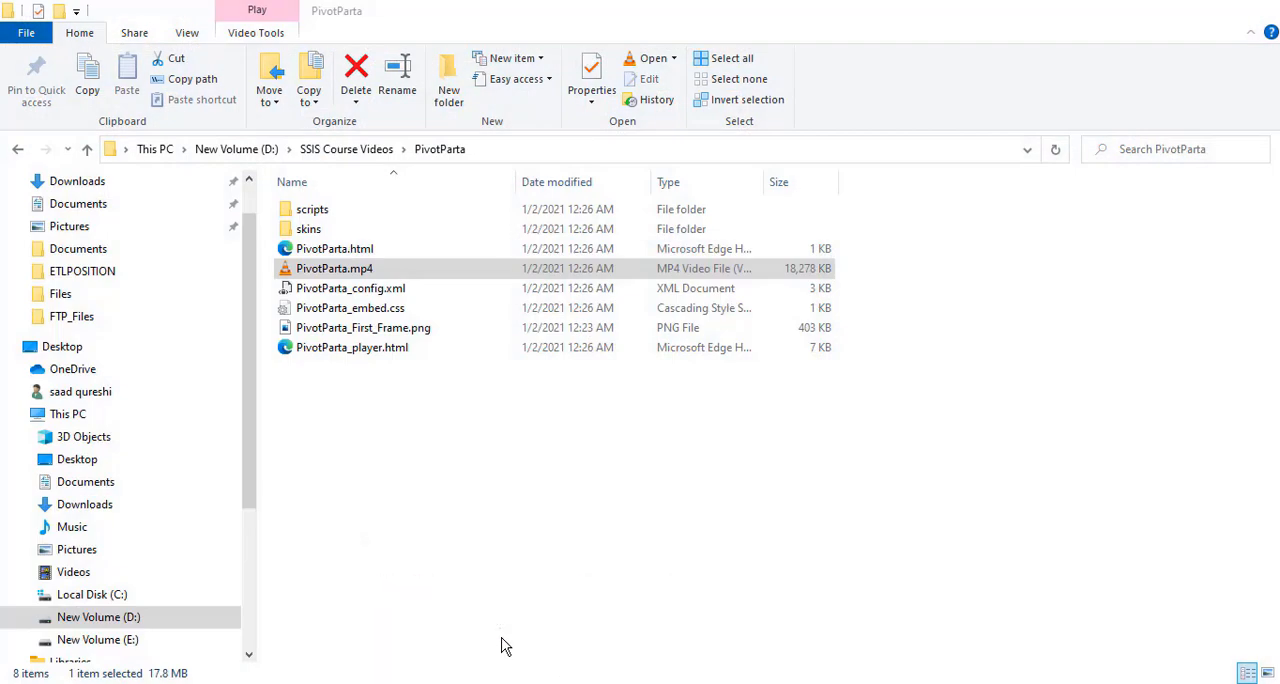
click(354, 156)
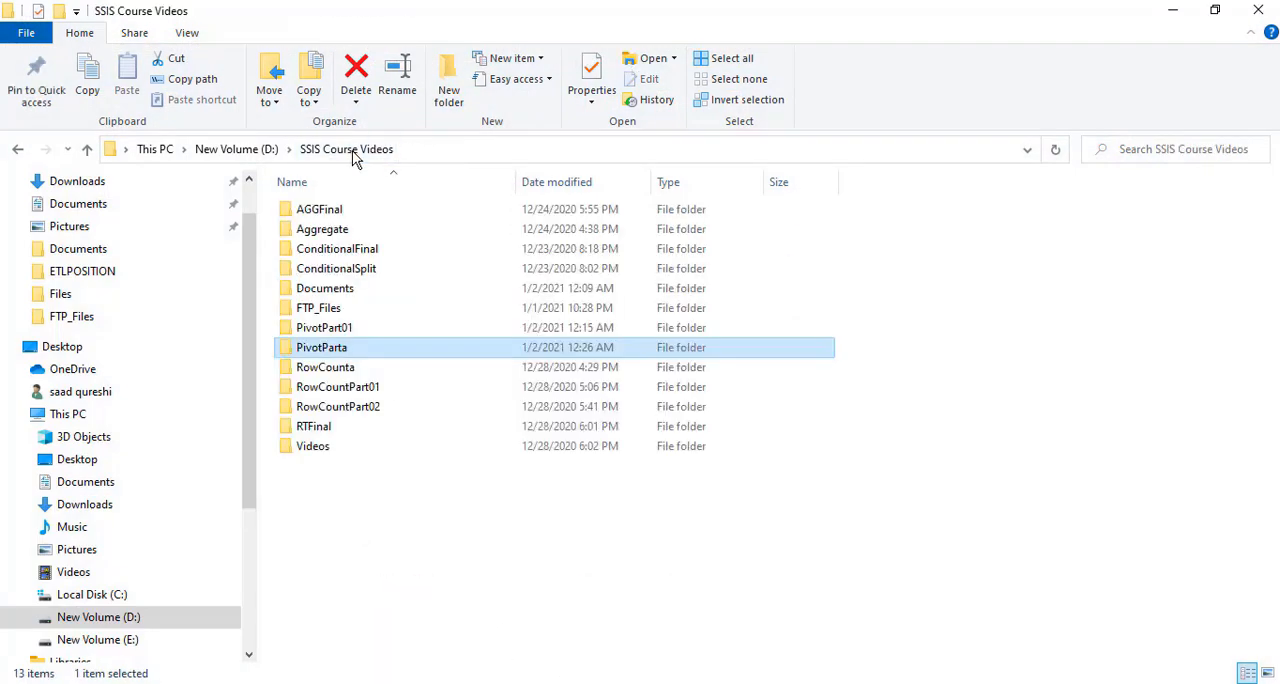
double_click(344, 289)
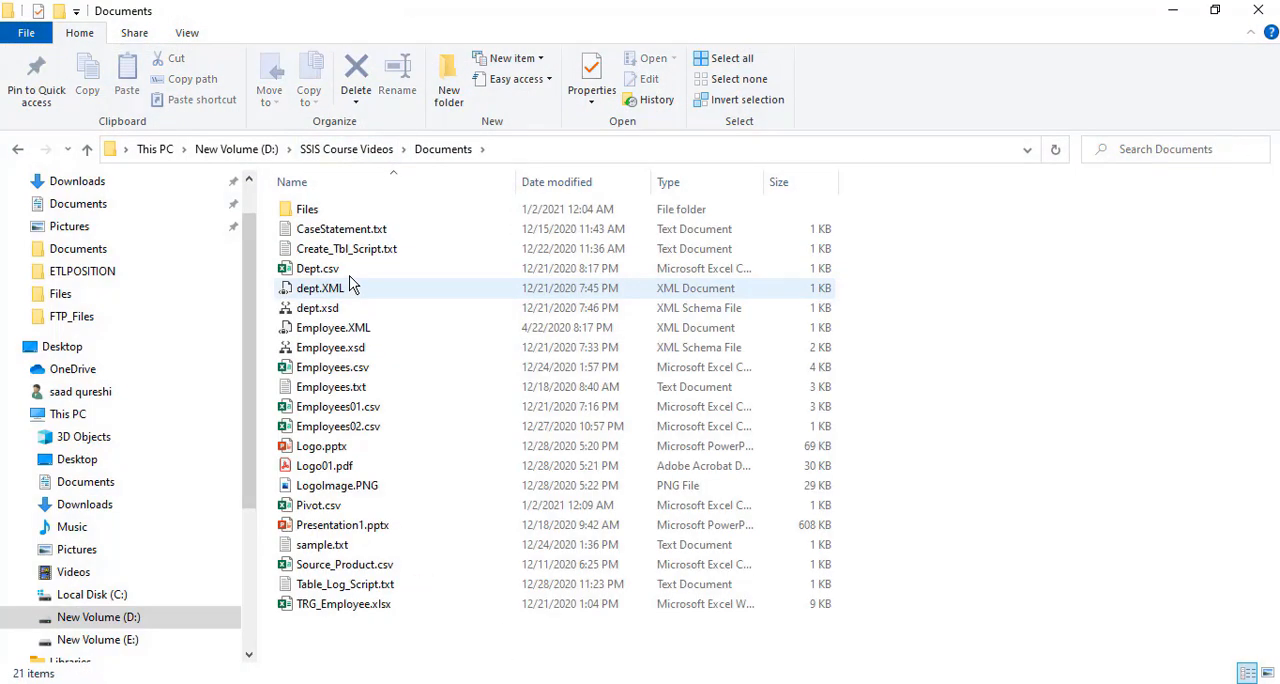
double_click(324, 213)
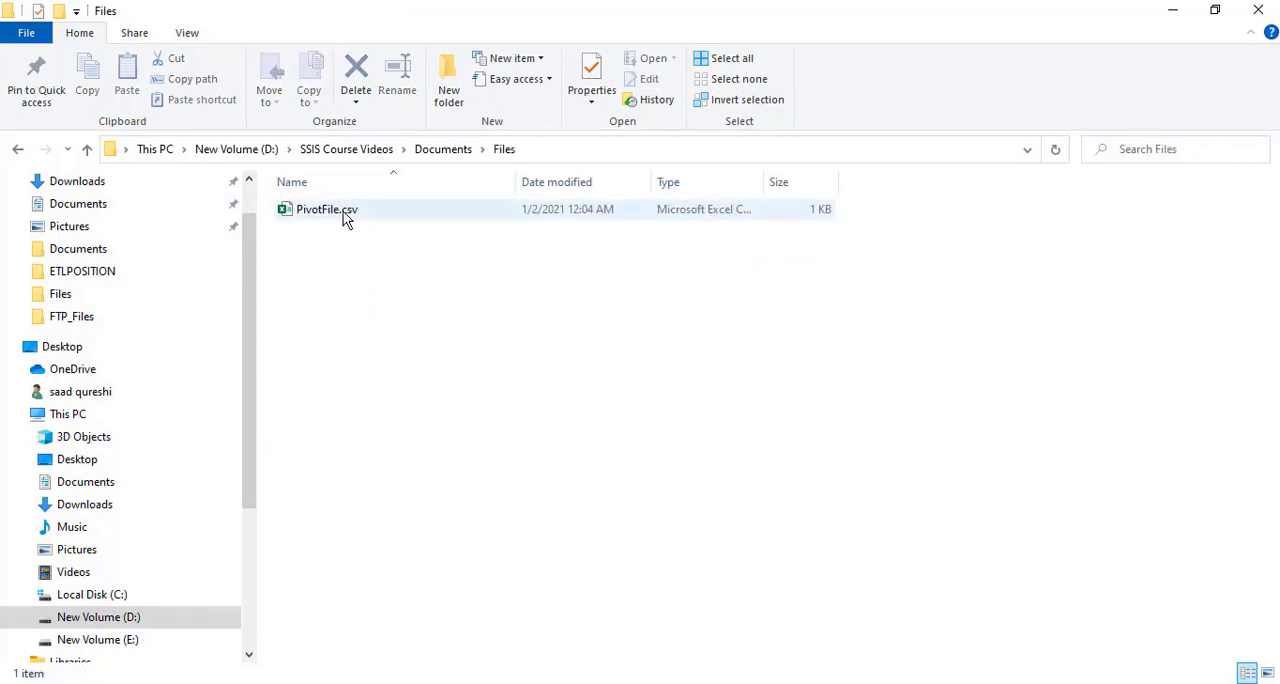
click(339, 214)
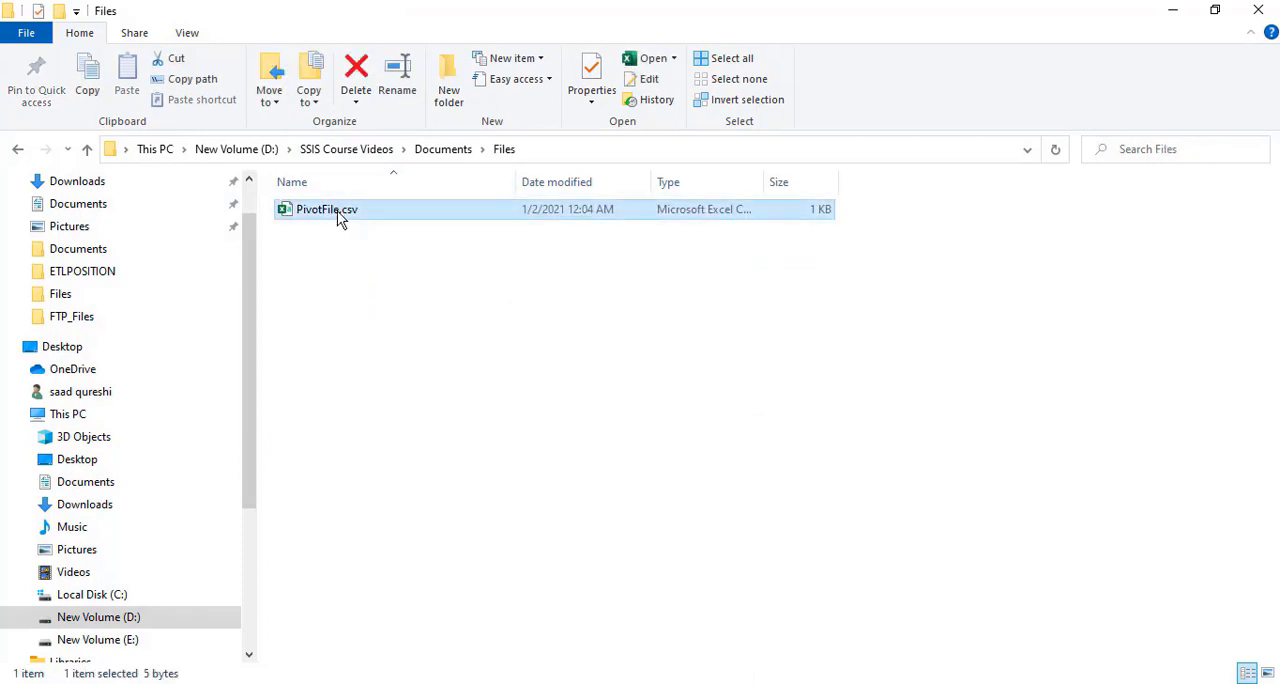
key(Delete)
Create a new Microsoft Excel worksheet in the Files folder and open it in Excel
right_click(328, 254)
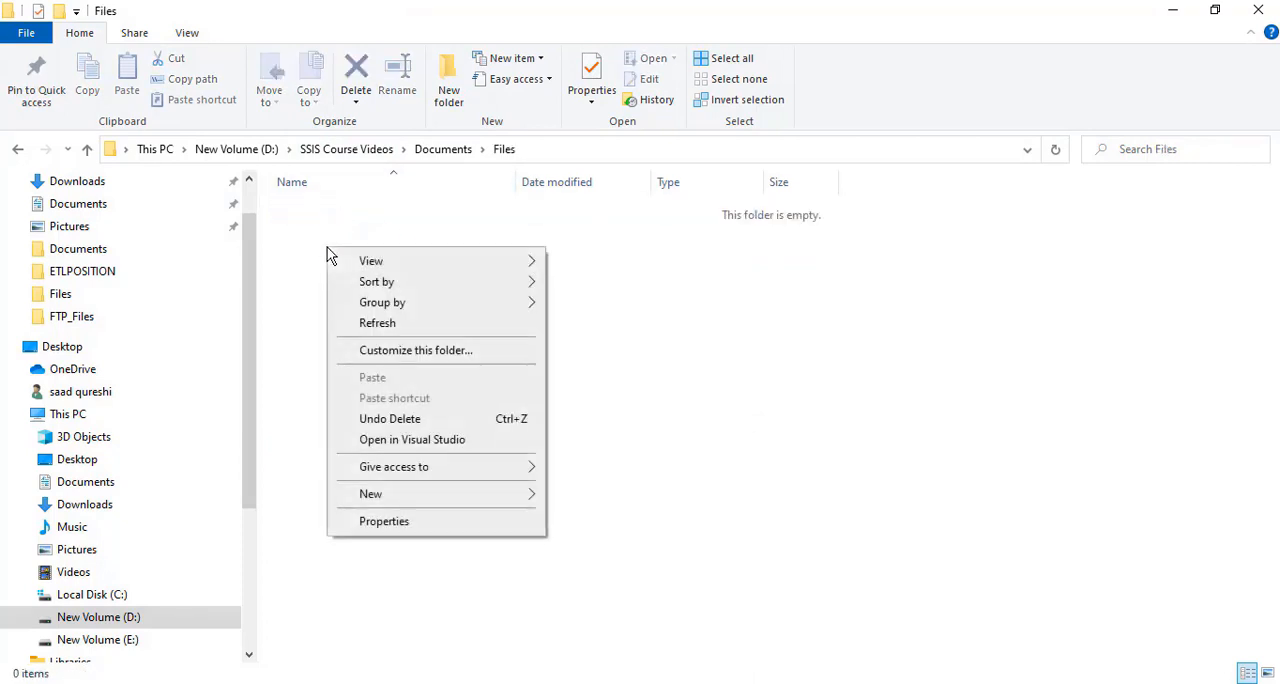
mouse_move(410, 498)
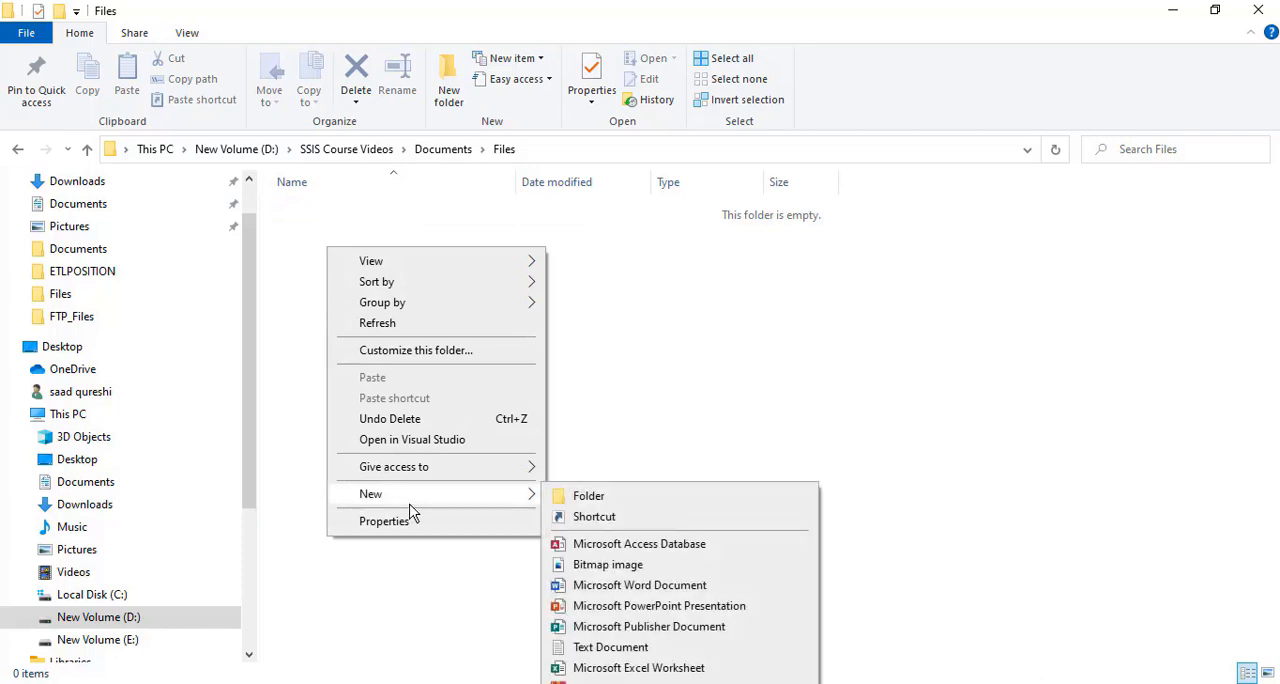
click(632, 668)
click(386, 300)
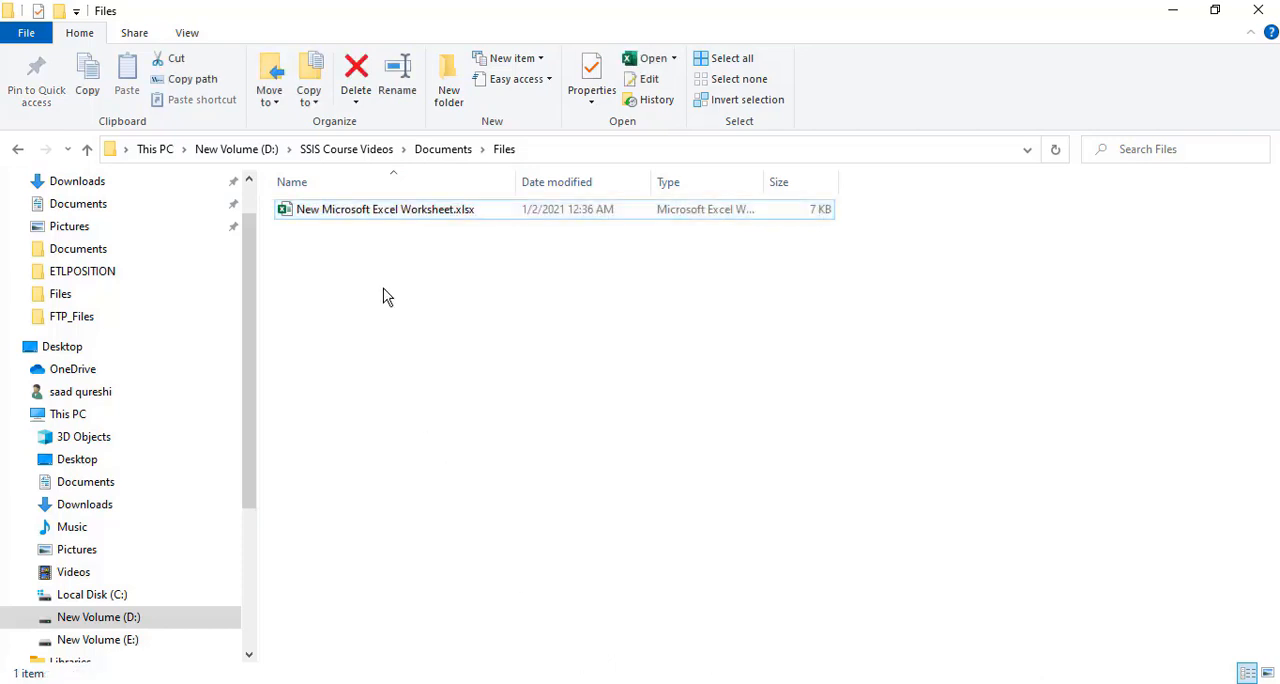
click(354, 214)
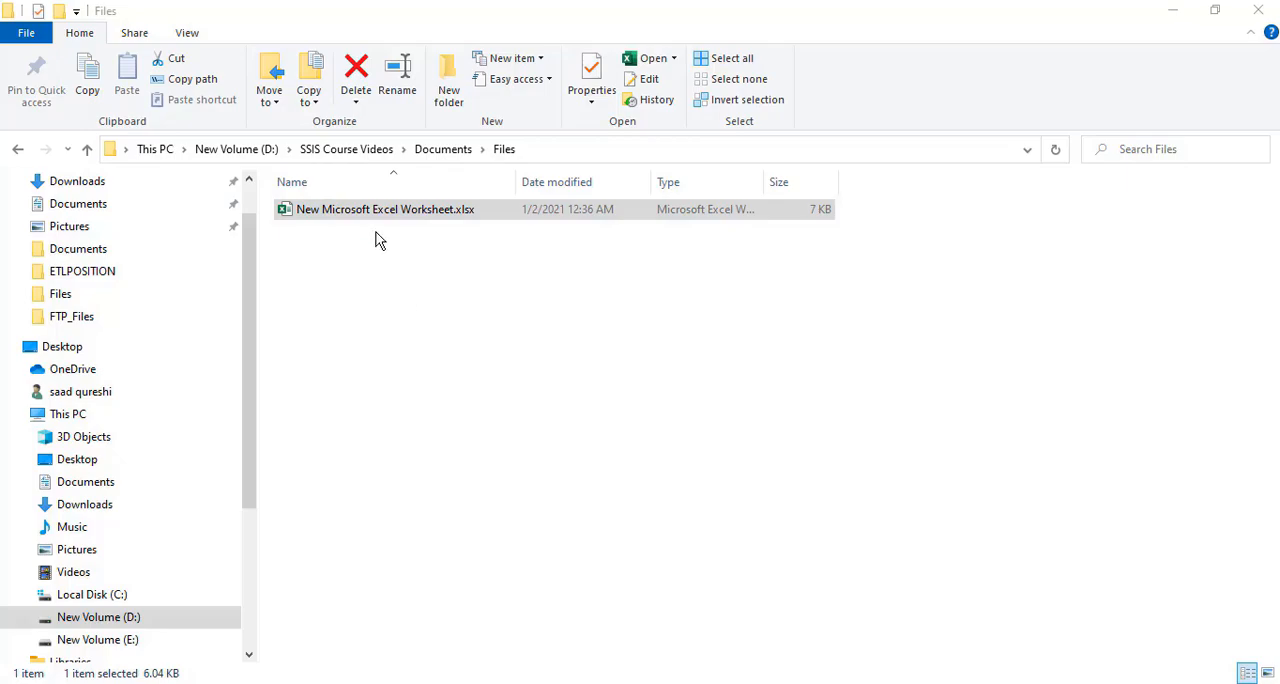
key(alt+Tab)
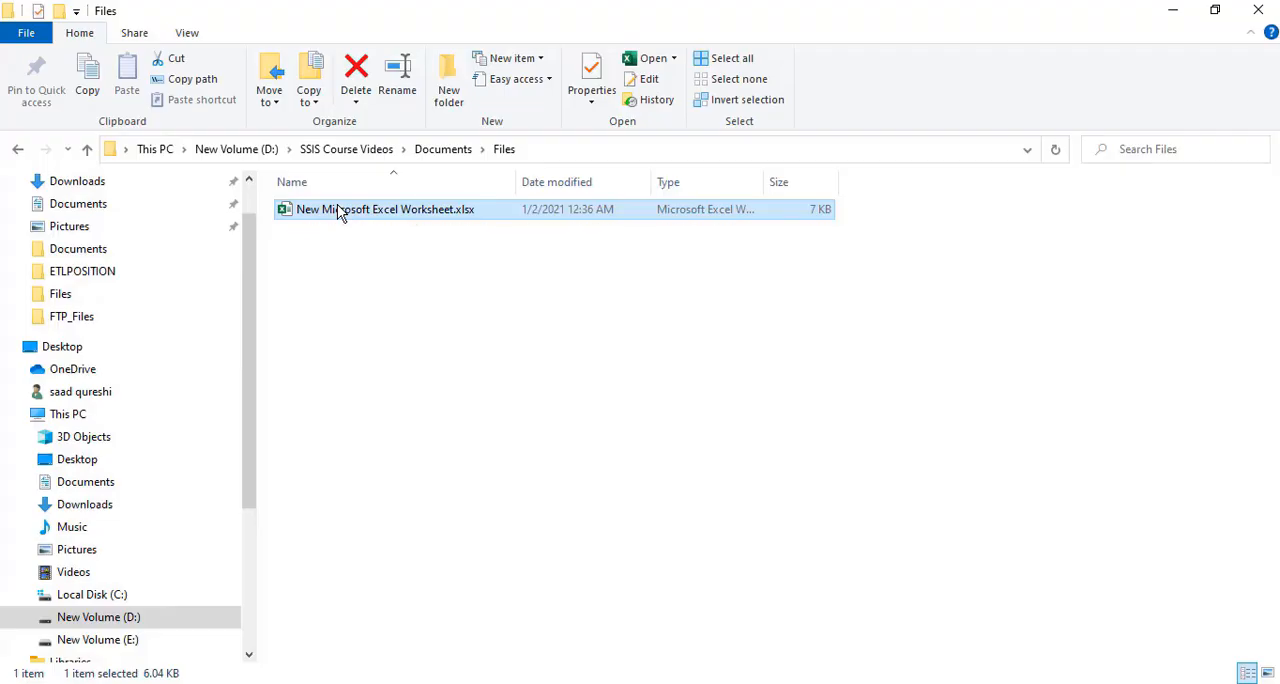
double_click(340, 212)
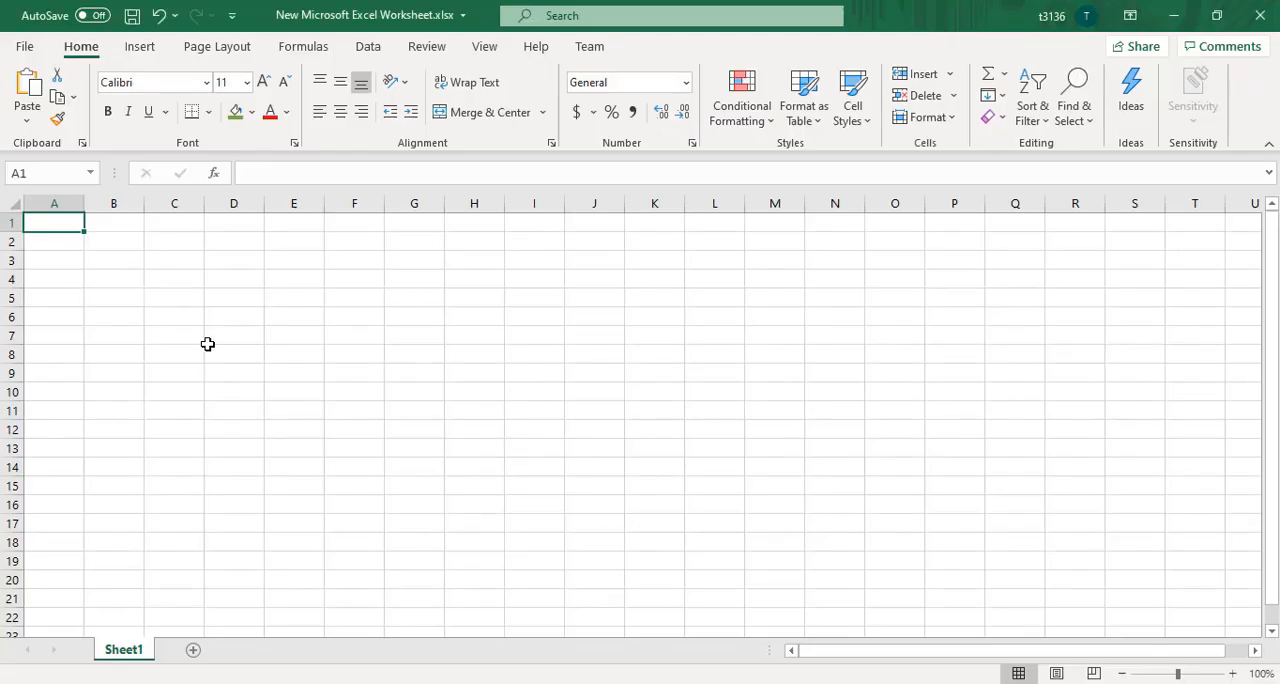
Start saving a copy of the blank workbook in the Files folder, with CSV (Comma delimited) as the file type
click(24, 47)
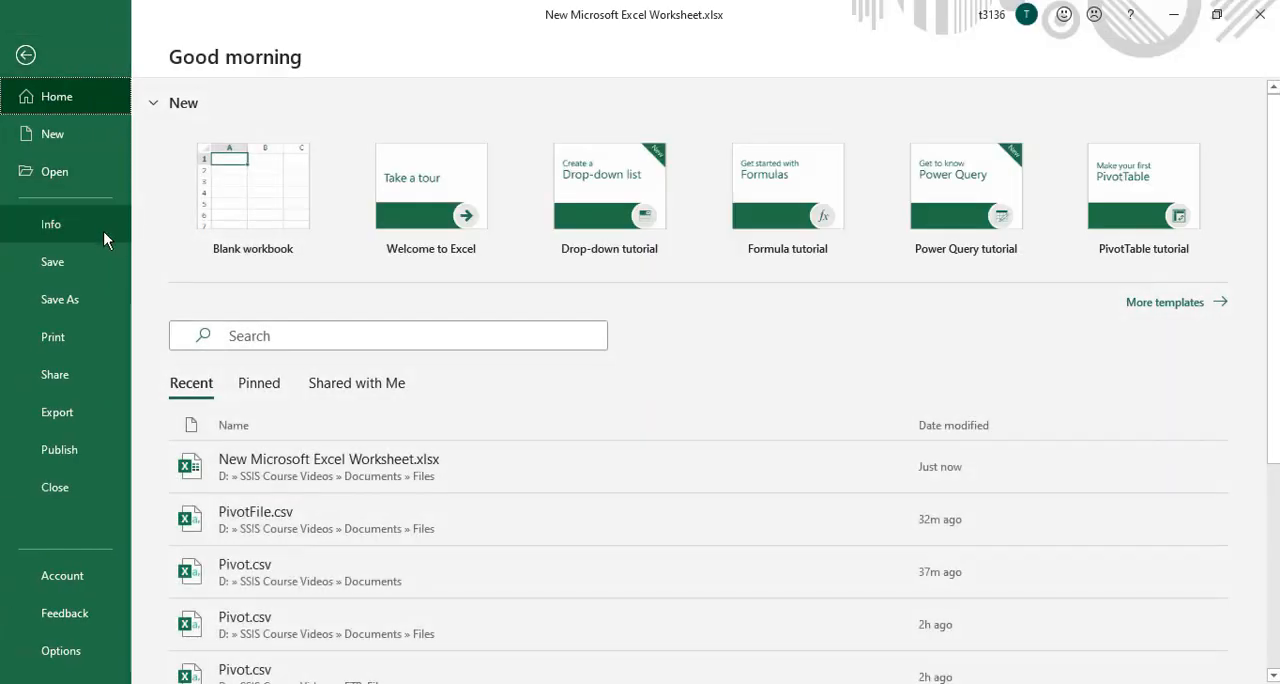
click(53, 295)
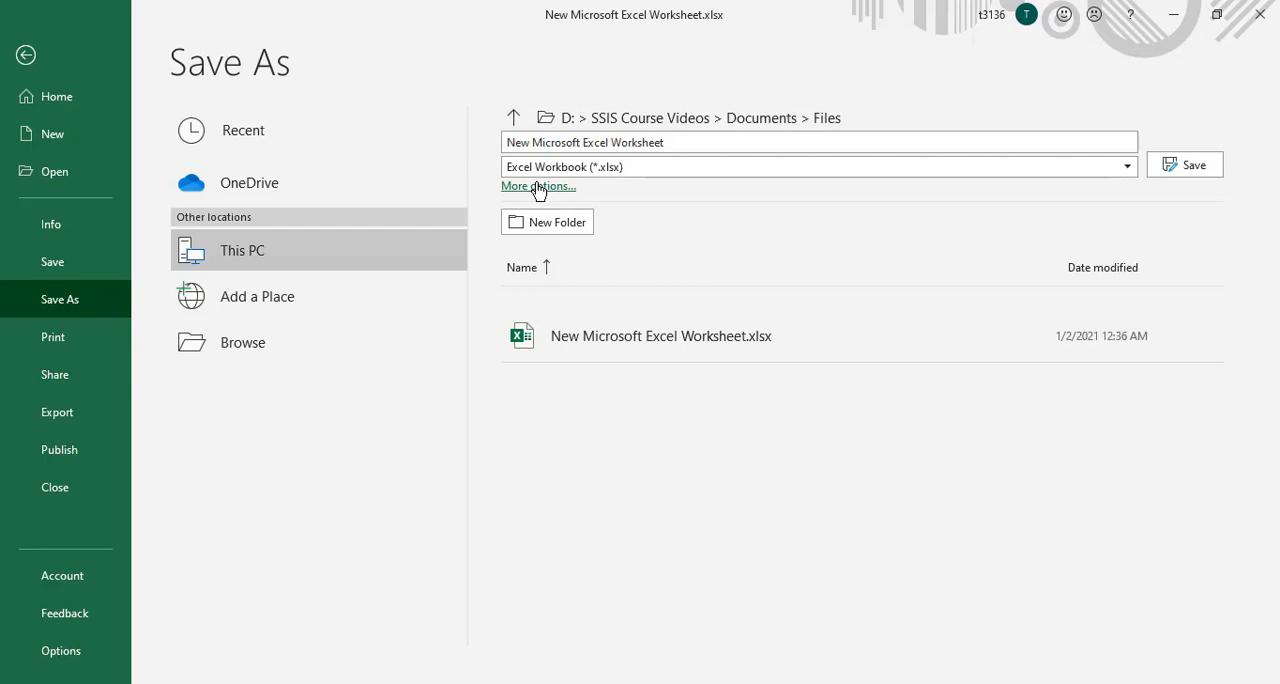
click(538, 187)
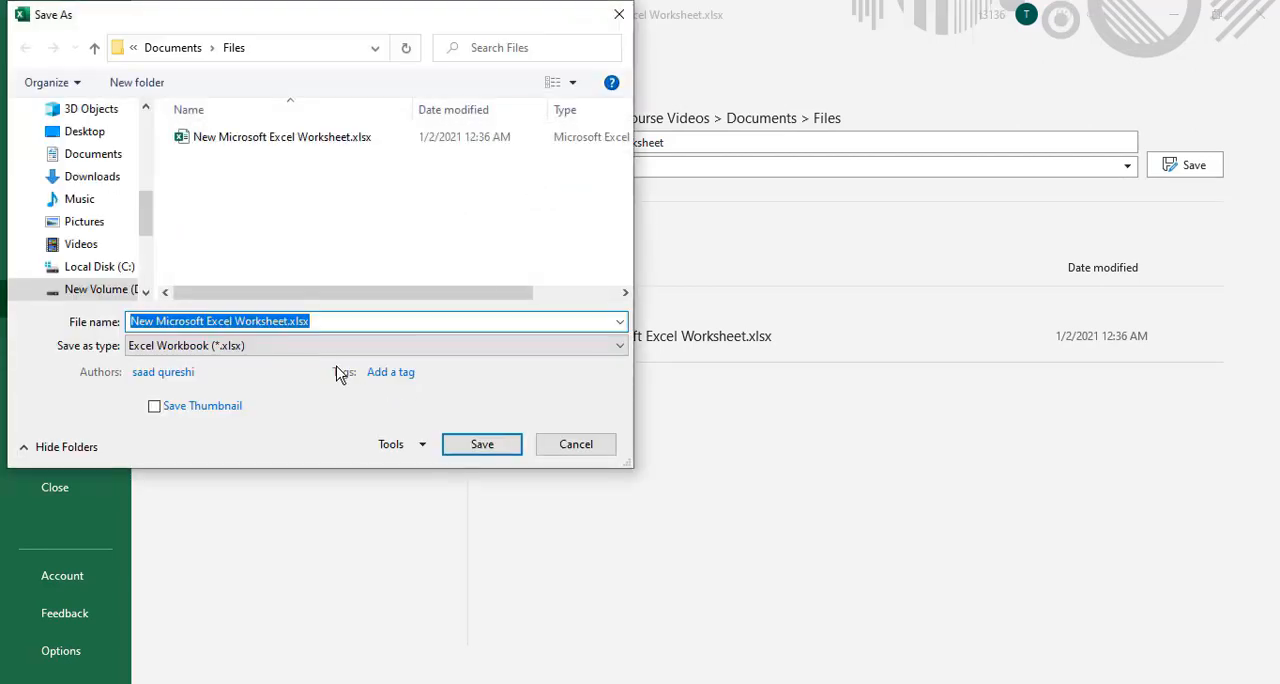
click(330, 346)
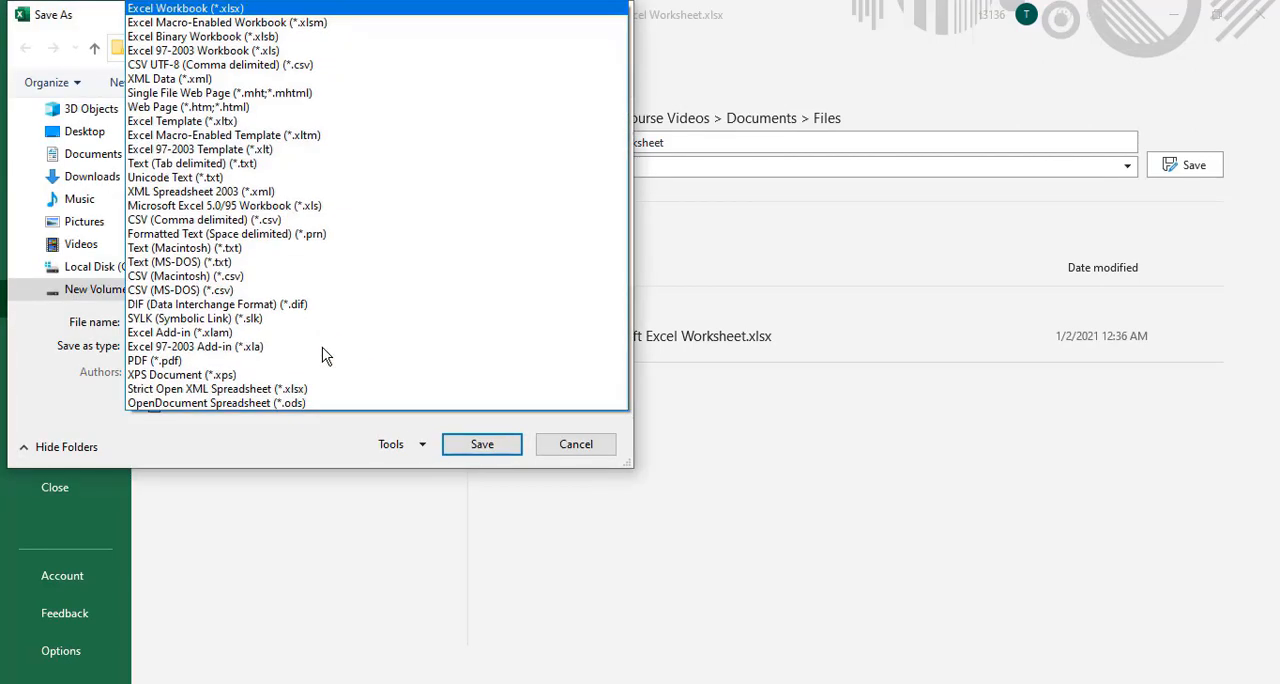
key(c)
key(c)
key(Return)
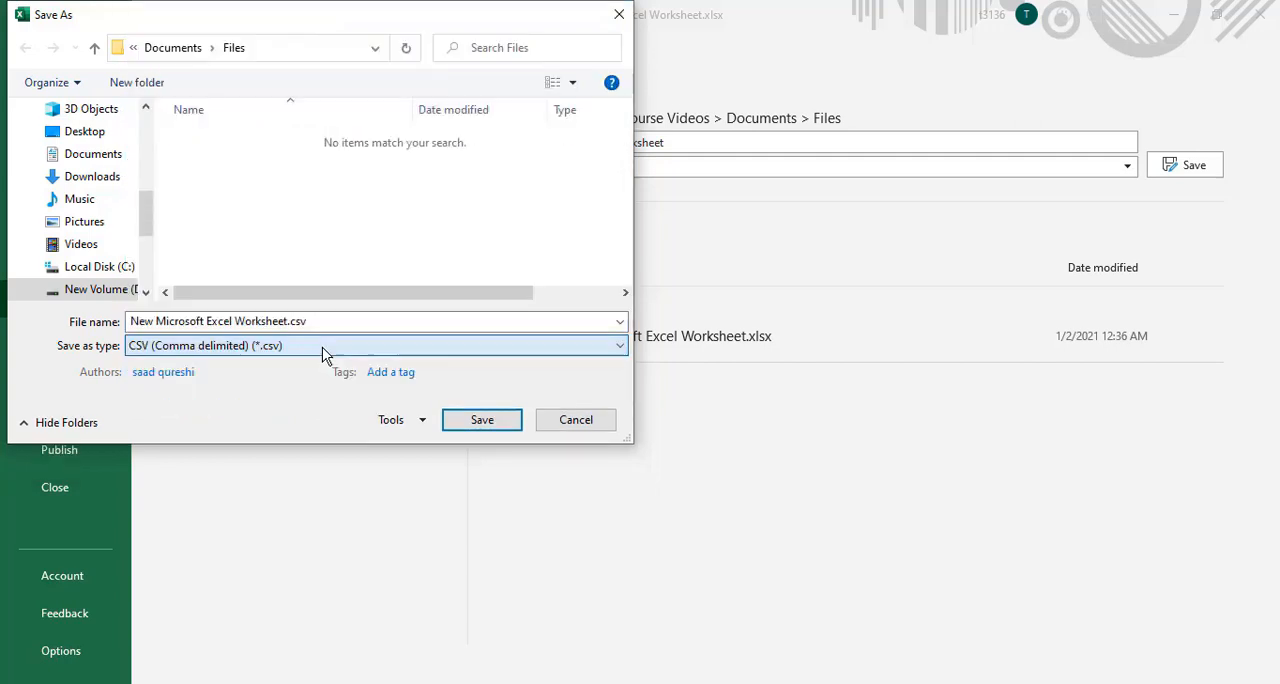
Name the file PivotExample.csv and save it in the Files folder
click(277, 321)
click(288, 326)
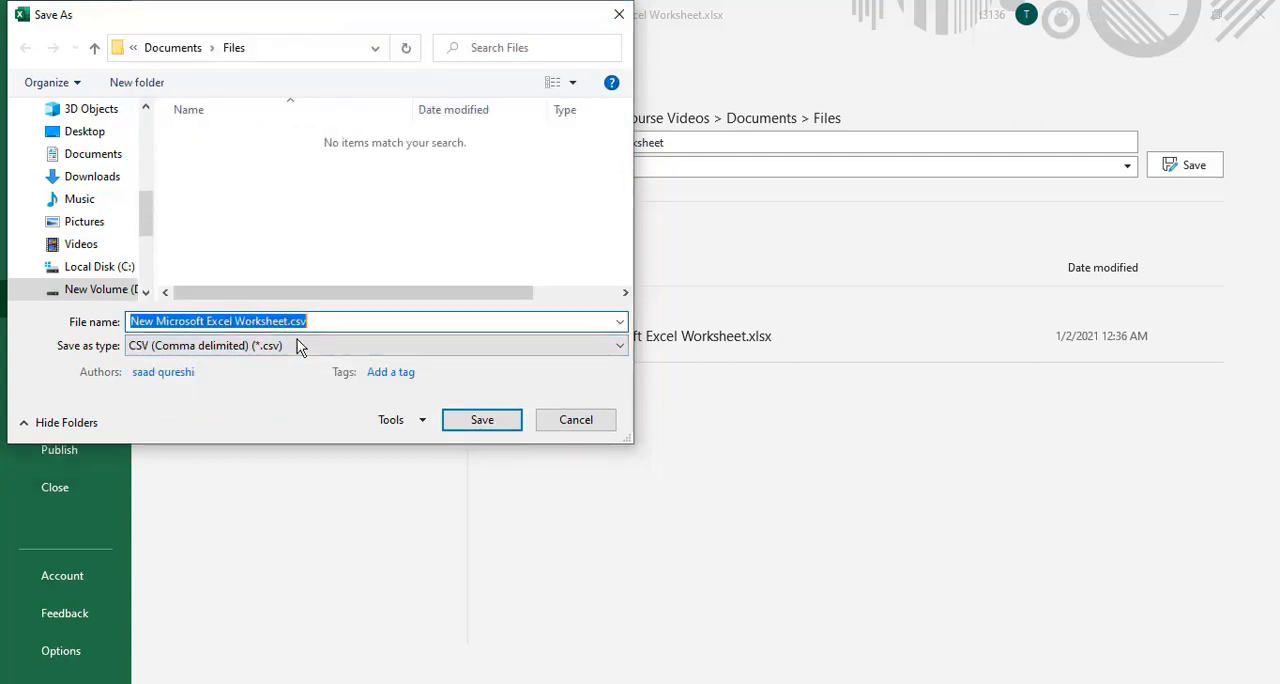
click(287, 322)
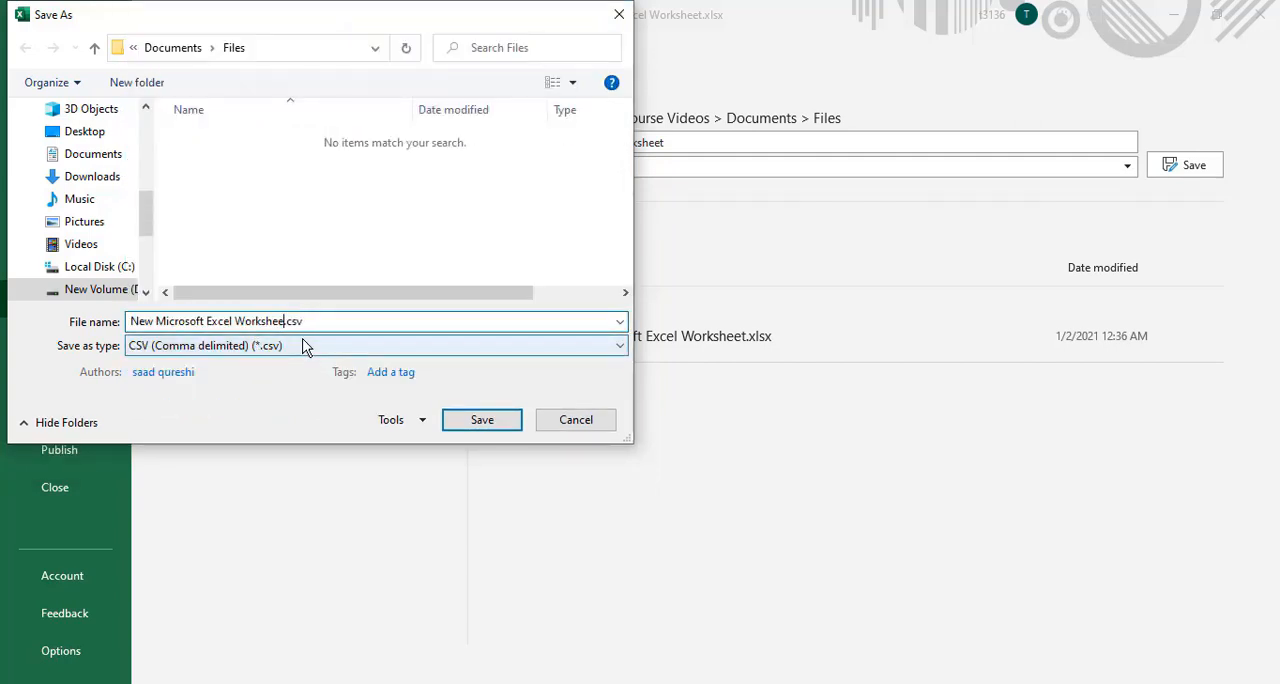
key(BackSpace)
key(BackSpace)
key(BackSpace)
key(BackSpace)
key(BackSpace)
key(BackSpace)
key(BackSpace)
key(BackSpace)
key(BackSpace)
key(BackSpace)
key(BackSpace)
key(BackSpace)
key(BackSpace)
key(BackSpace)
key(BackSpace)
key(BackSpace)
key(BackSpace)
key(BackSpace)
key(BackSpace)
key(BackSpace)
text(PivotExample)
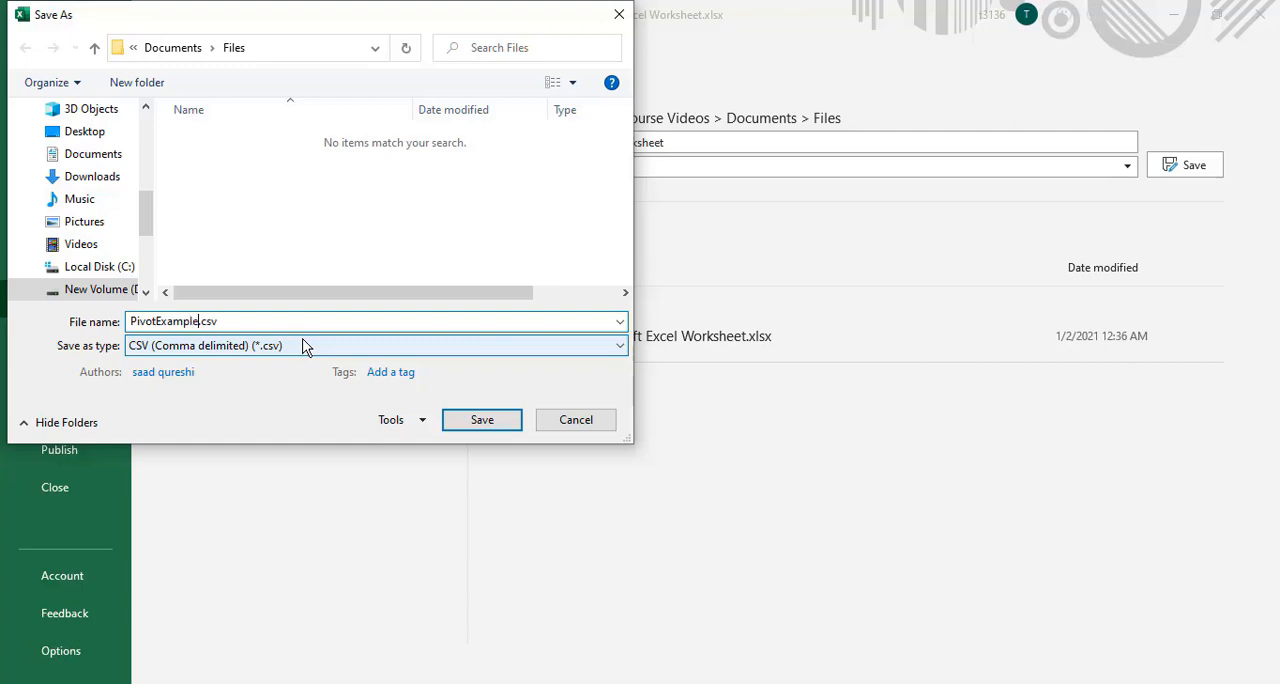
click(482, 421)
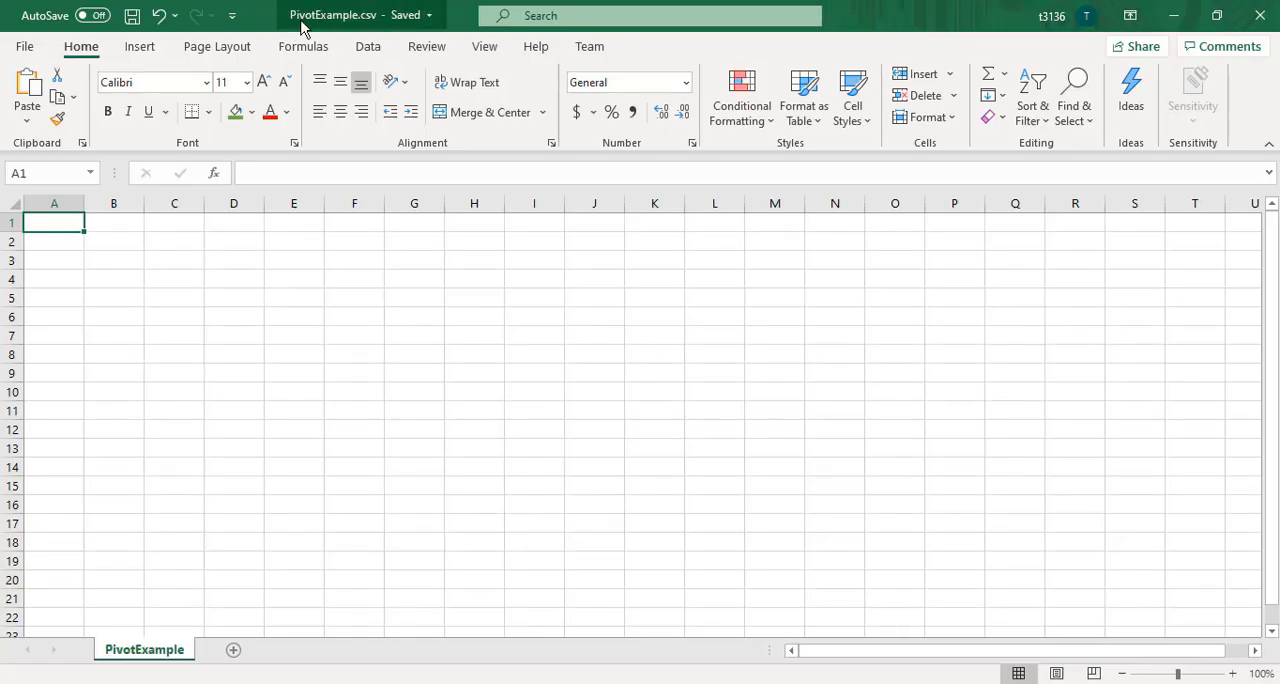
Close PivotExample.csv, minimize the Pivot.csv workbook, and delete New Microsoft Excel Worksheet.xlsx from the Files folder in File Explorer
click(1260, 15)
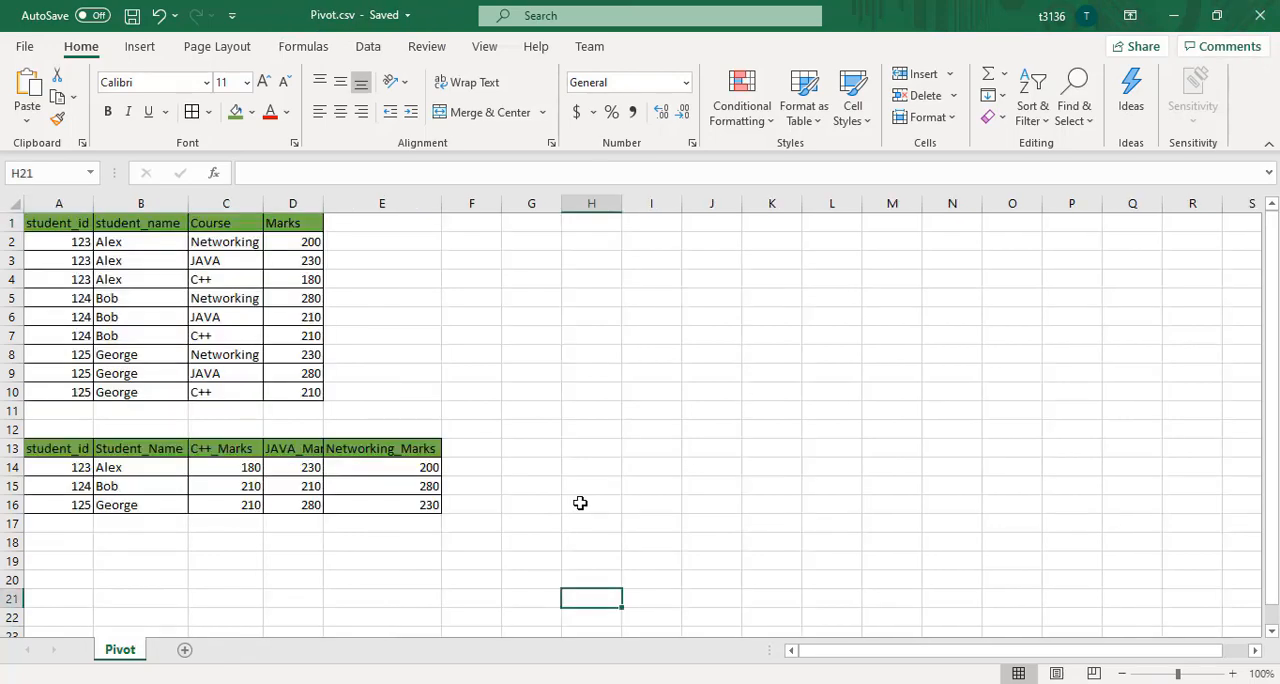
click(1173, 15)
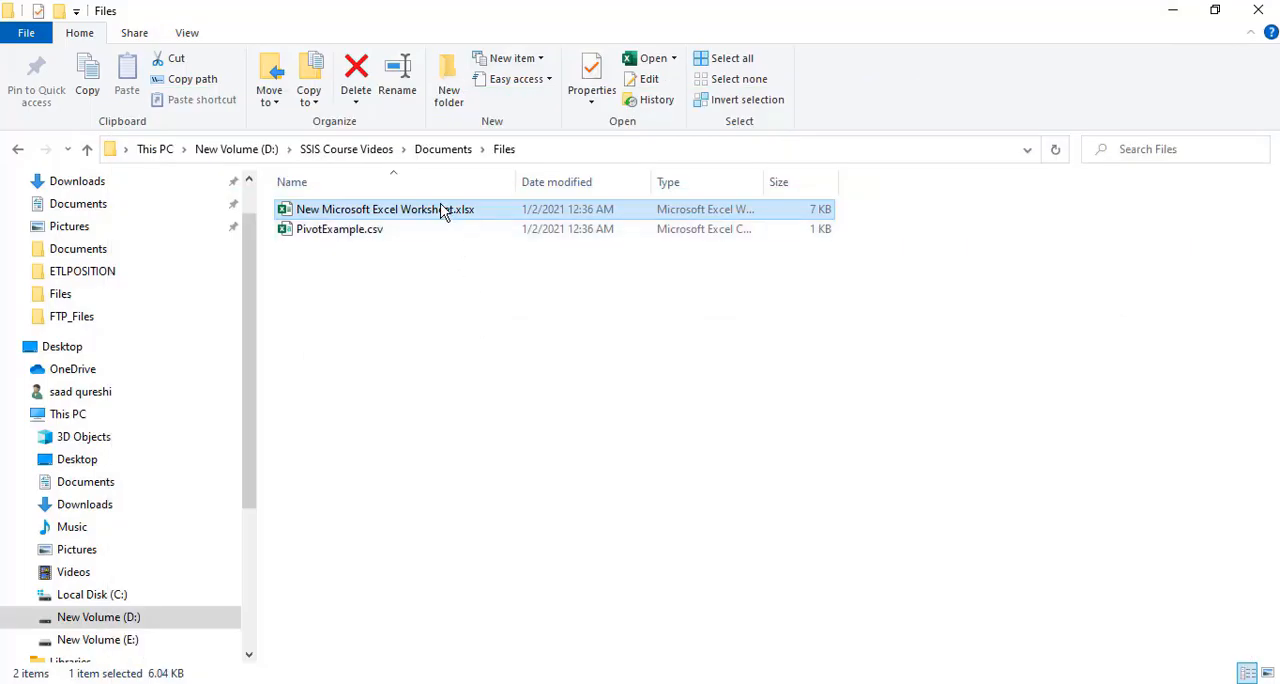
key(Delete)
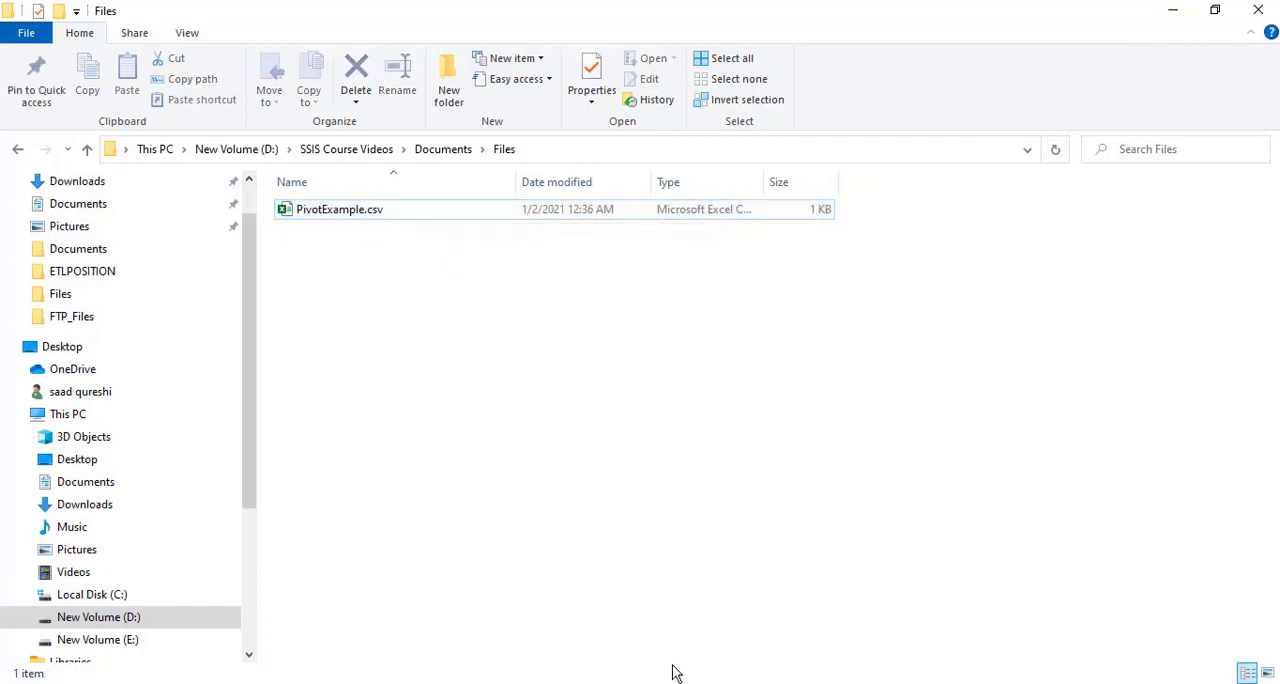
Switch back to Visual Studio and choose PivotExample.csv from the Files folder as the flat file connection's file
click(676, 680)
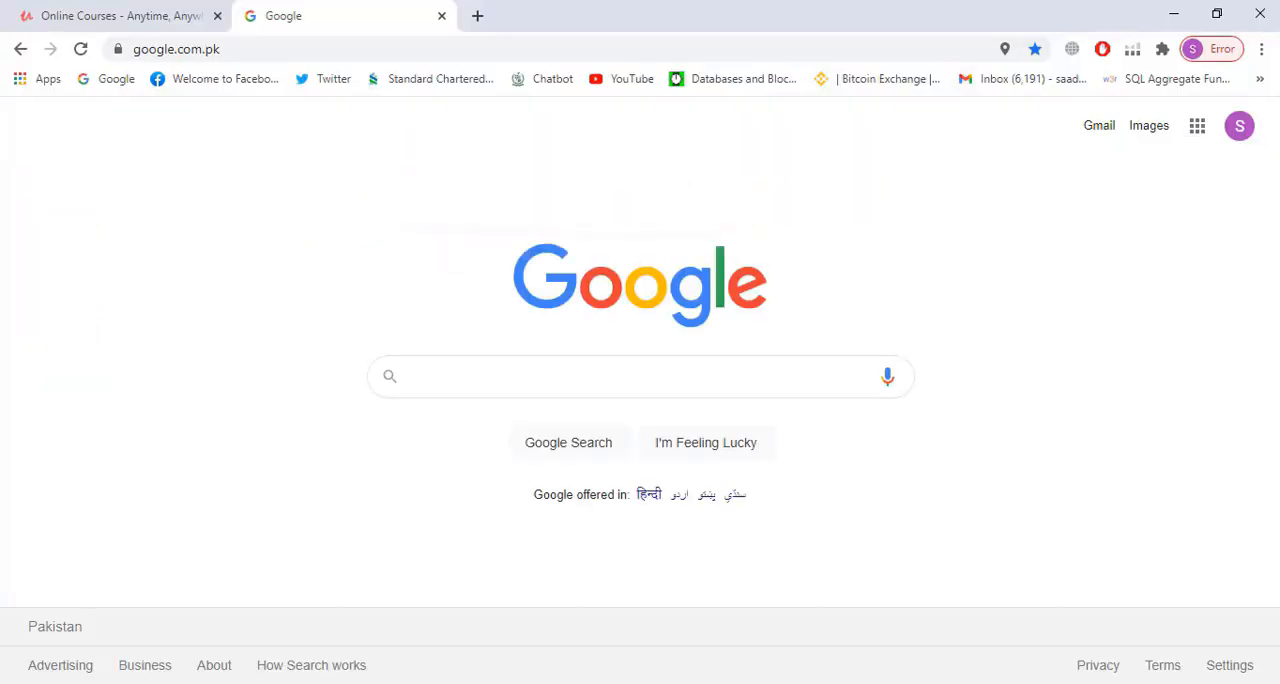
click(722, 681)
click(867, 271)
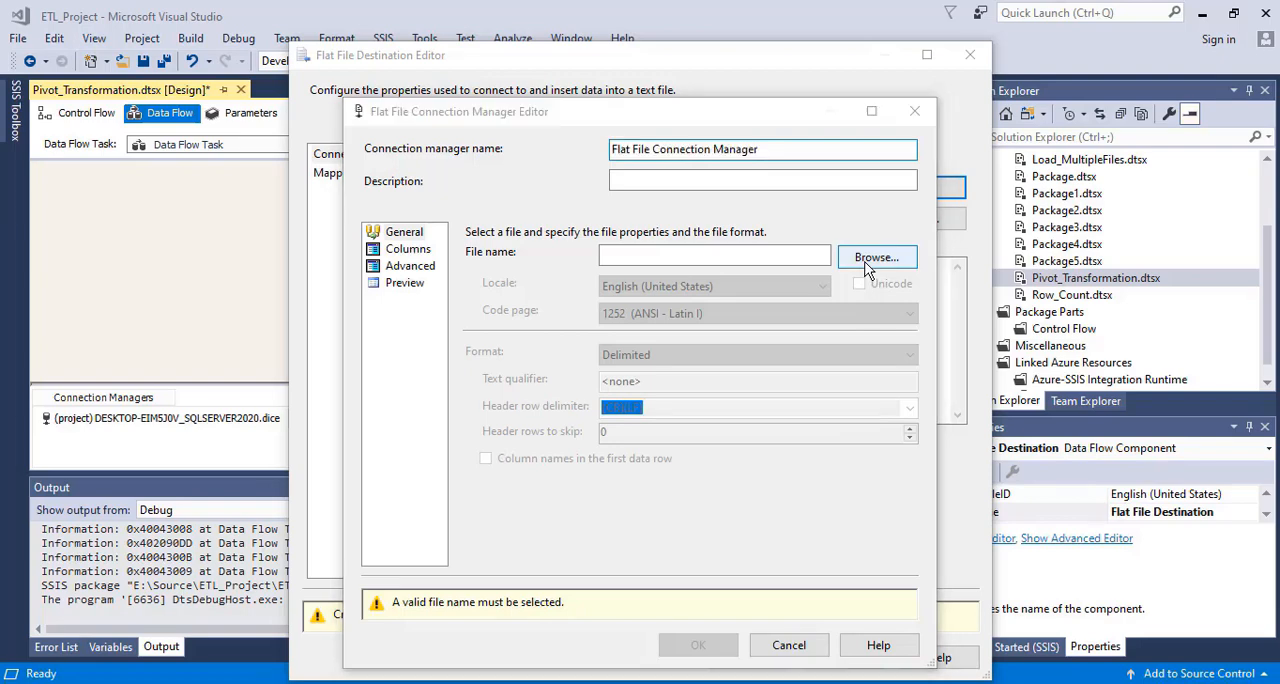
click(840, 521)
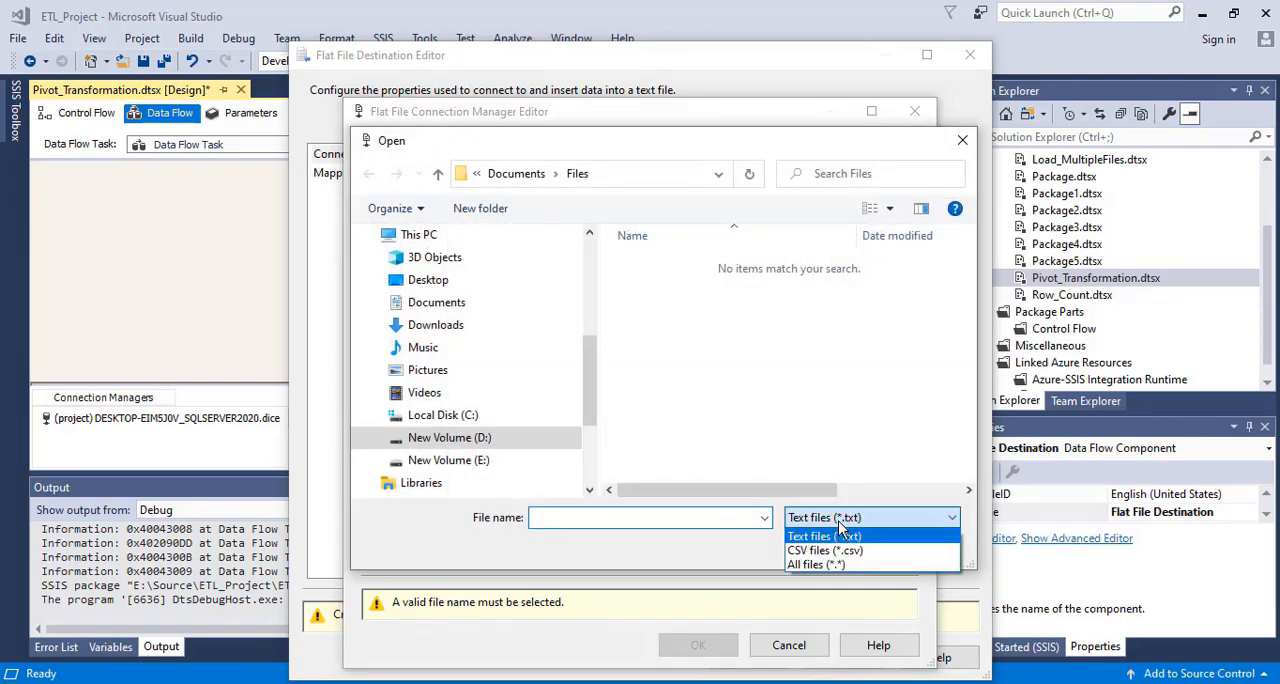
click(825, 550)
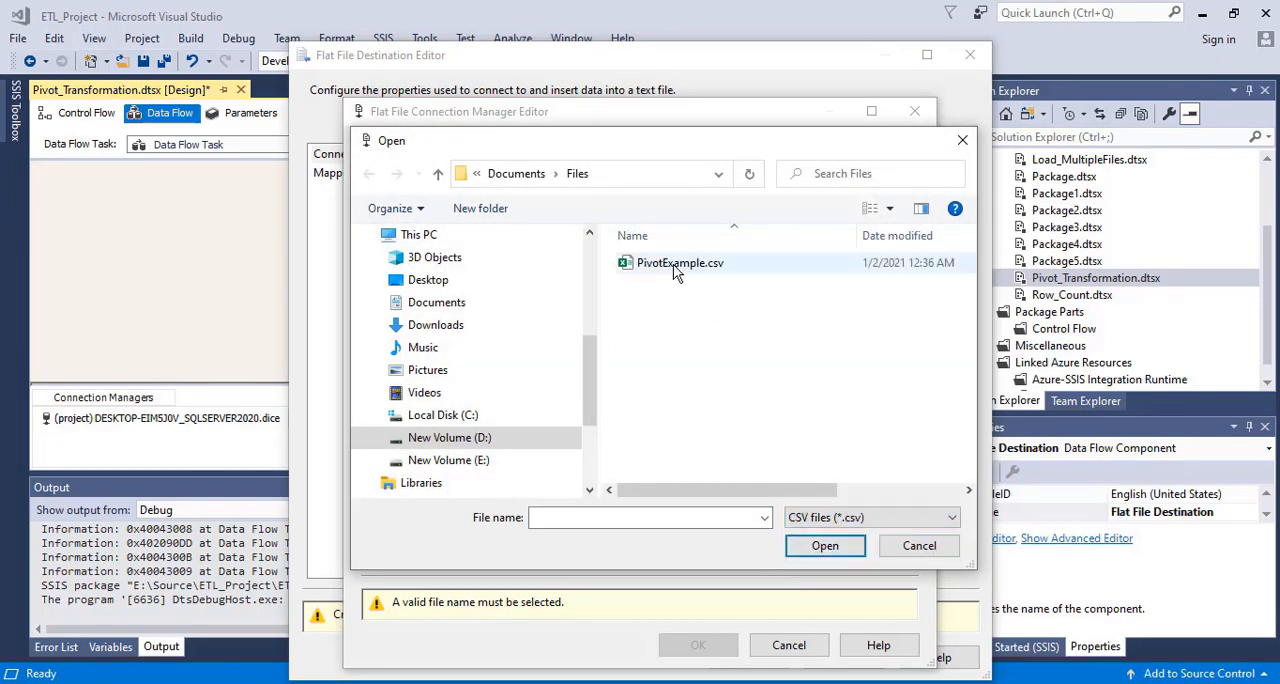
double_click(674, 264)
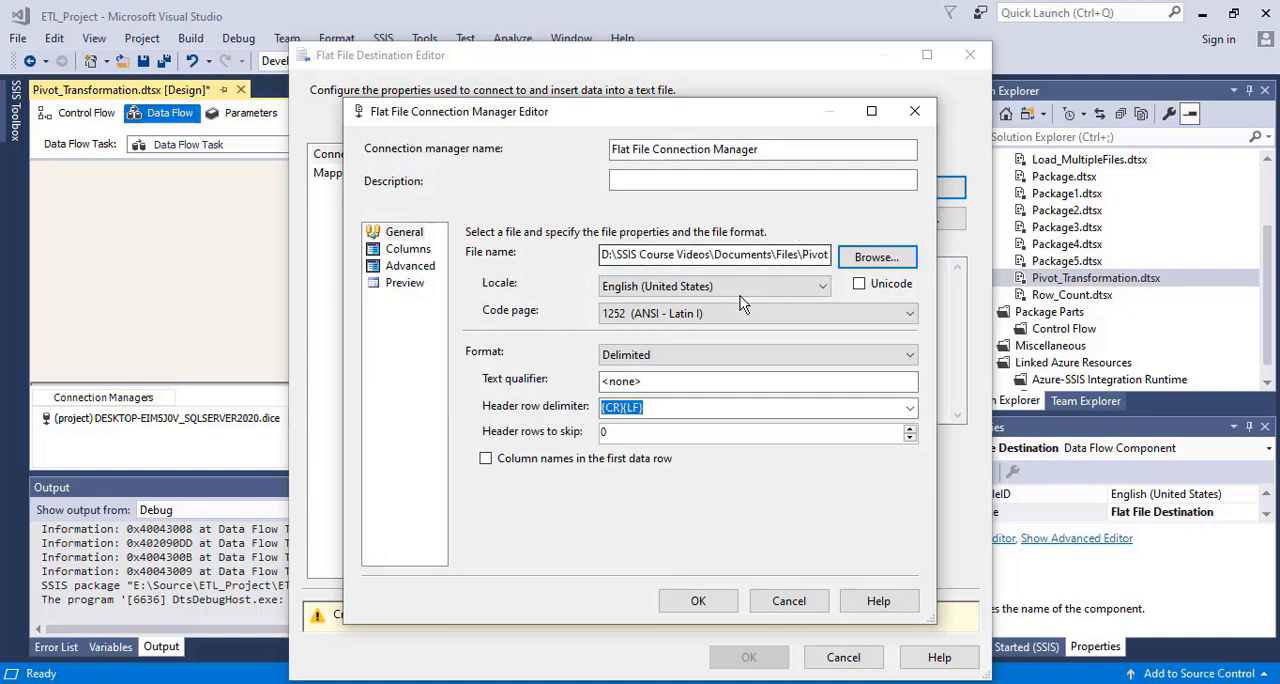
Review the flat file connection's columns, per-column properties and preview, and accept the connection manager
click(405, 249)
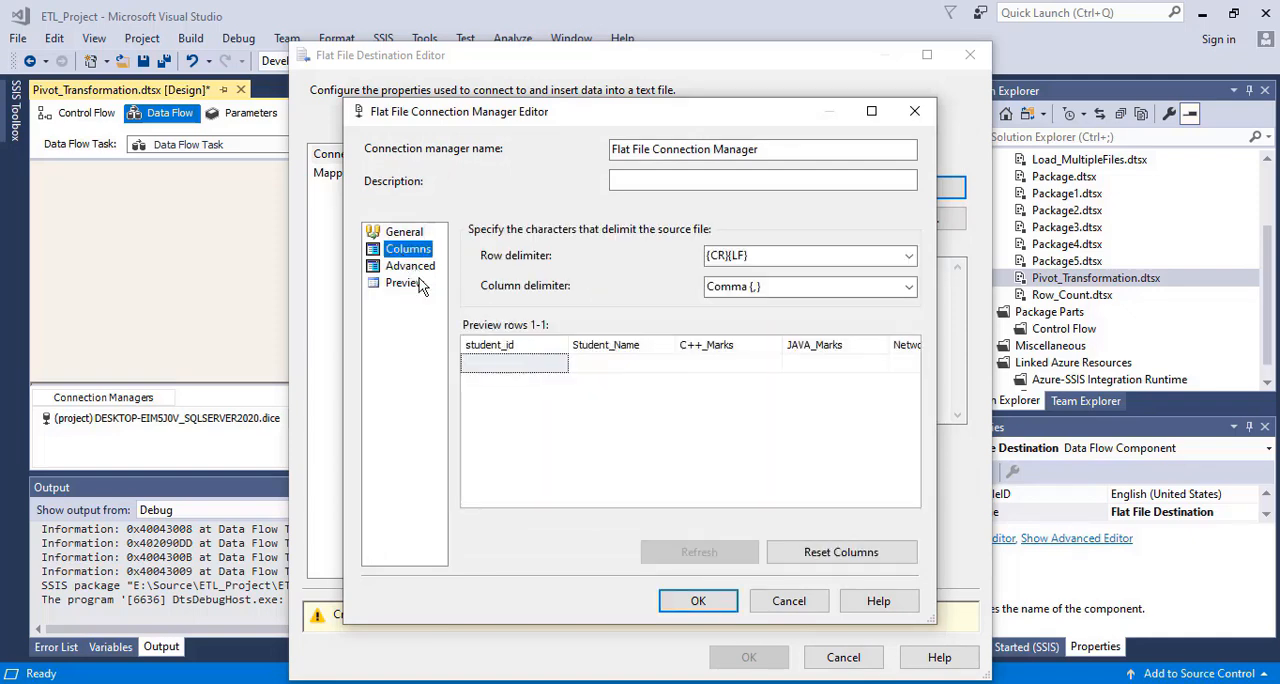
click(411, 267)
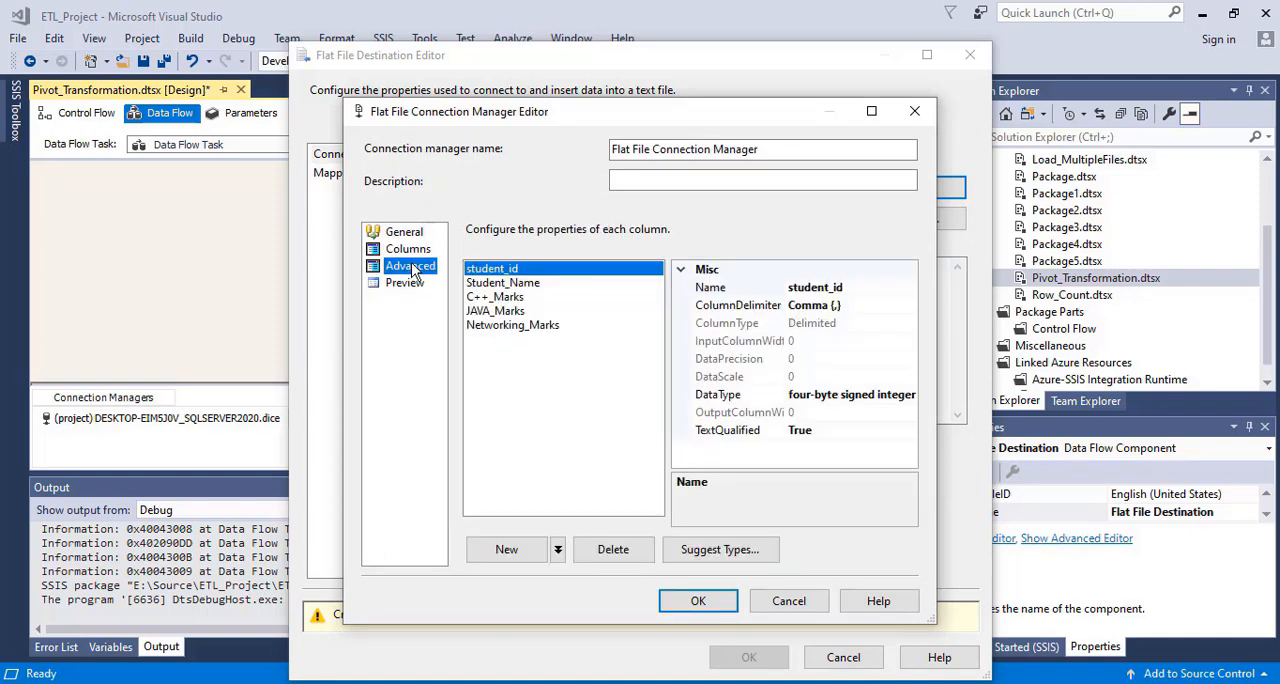
click(514, 283)
click(511, 298)
click(514, 311)
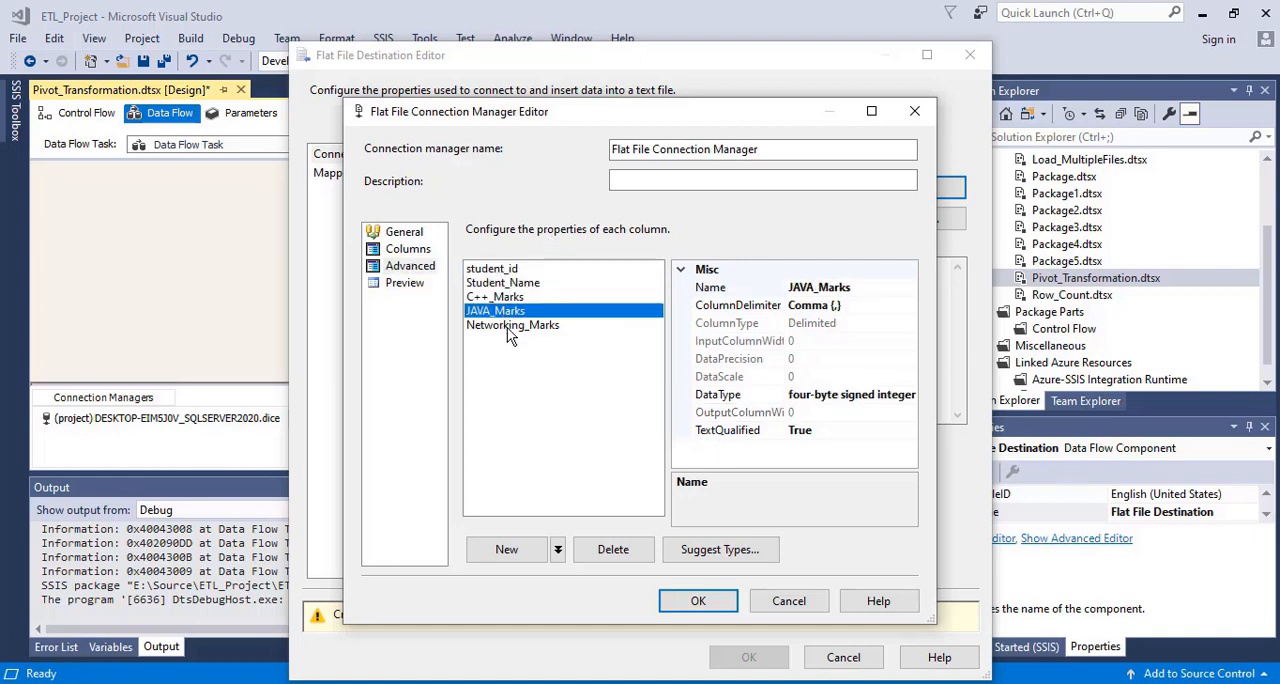
click(507, 326)
click(412, 282)
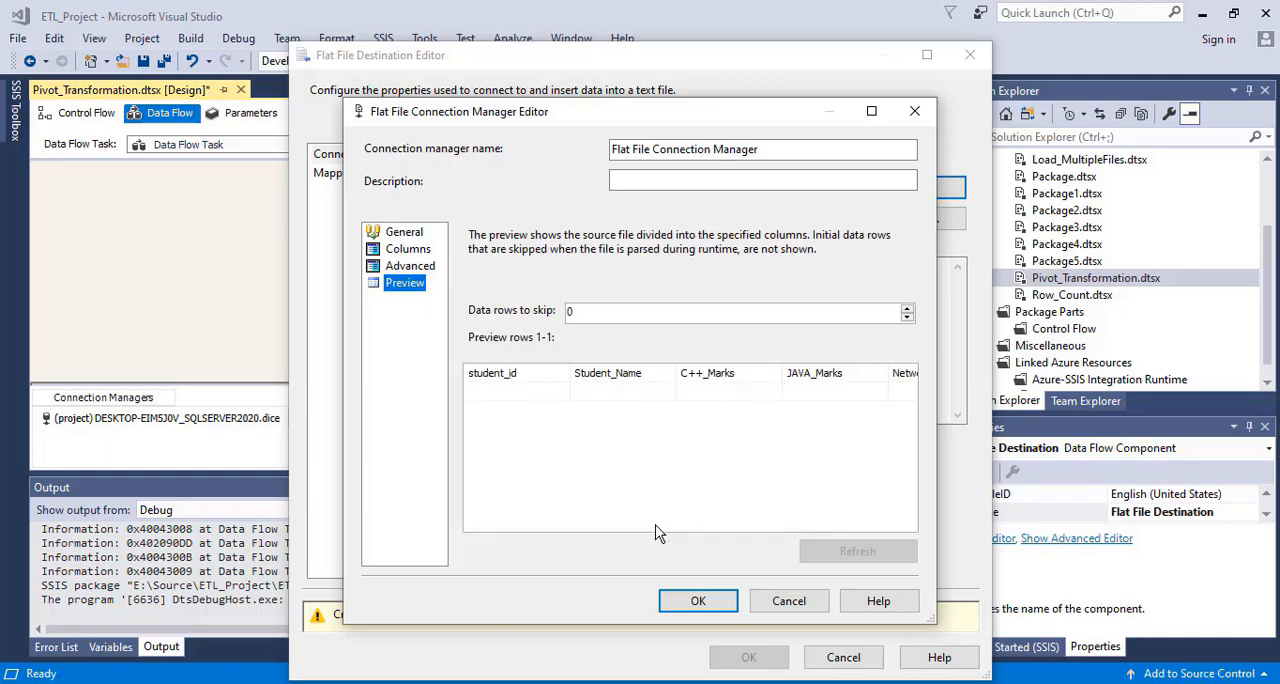
click(403, 236)
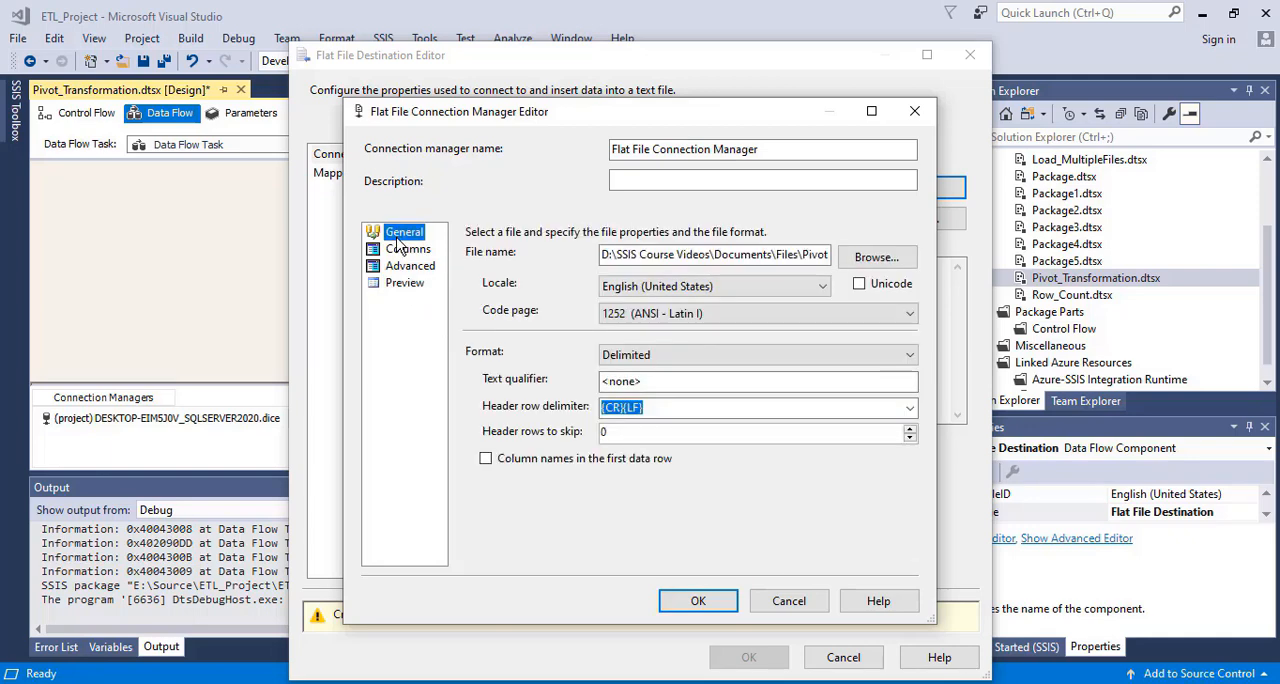
click(698, 601)
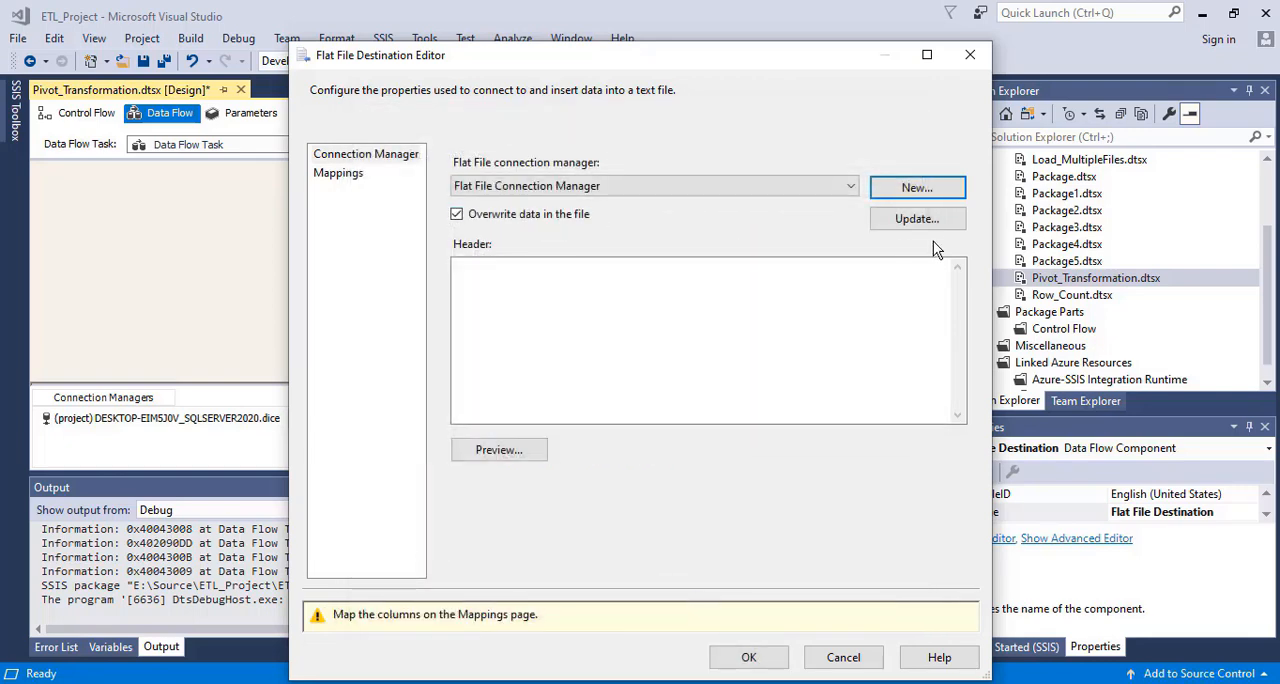
Update the Flat File Connection Manager so that column names are in the first data row
click(914, 218)
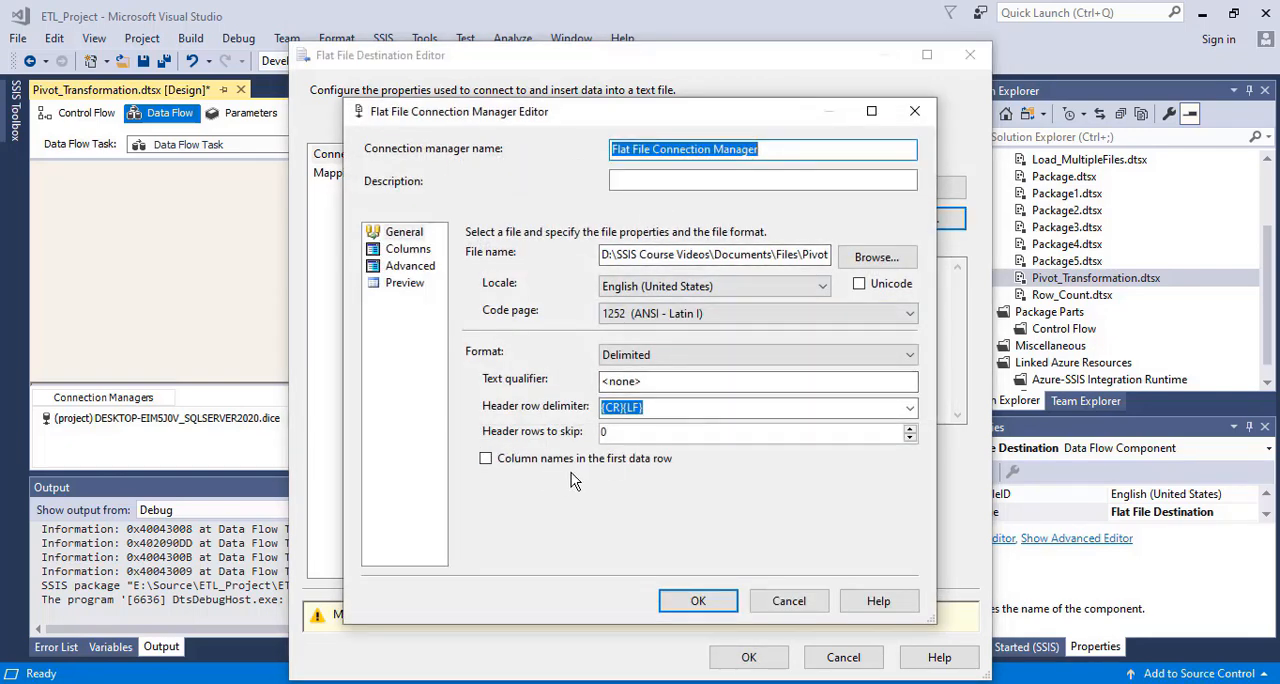
click(486, 458)
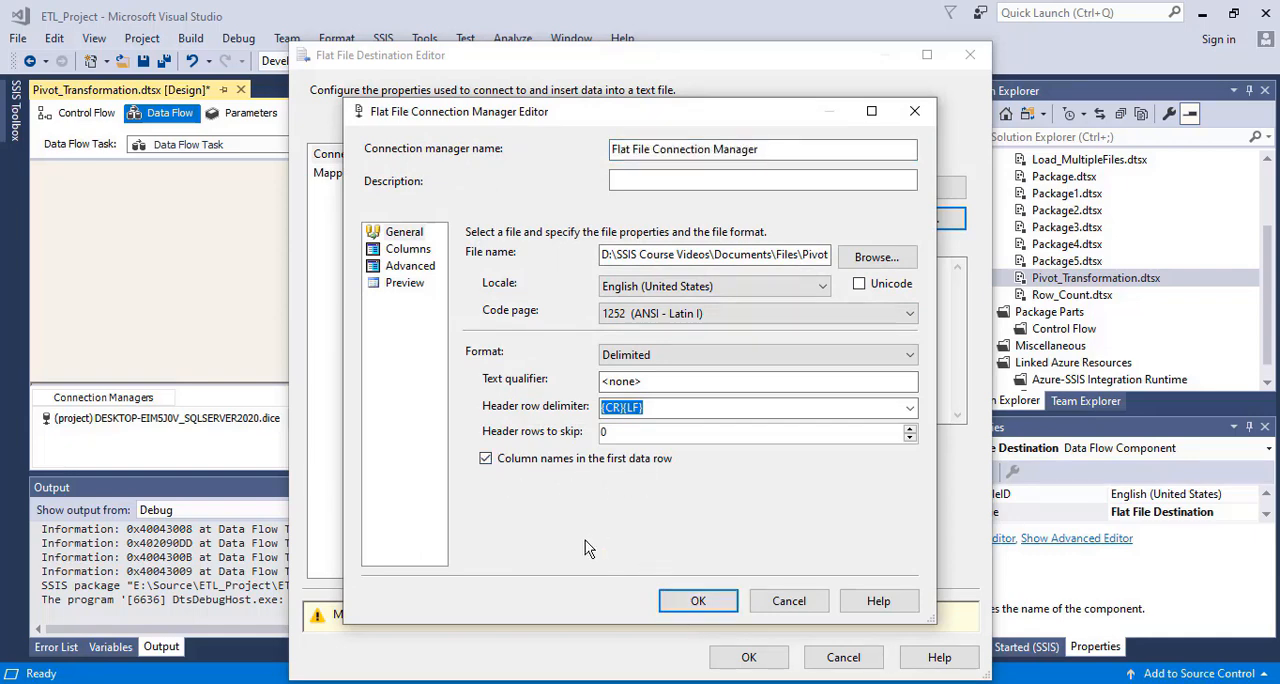
click(702, 600)
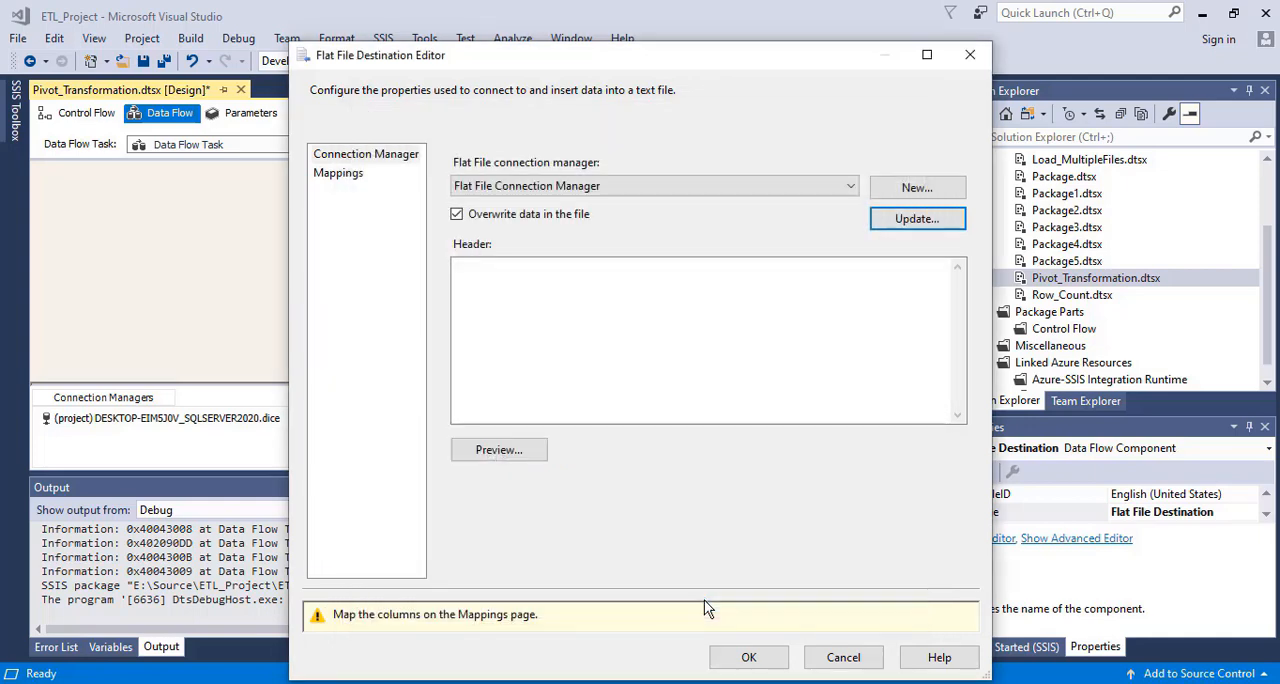
Preview the destination file's sample data and accept the Flat File Destination settings
click(492, 452)
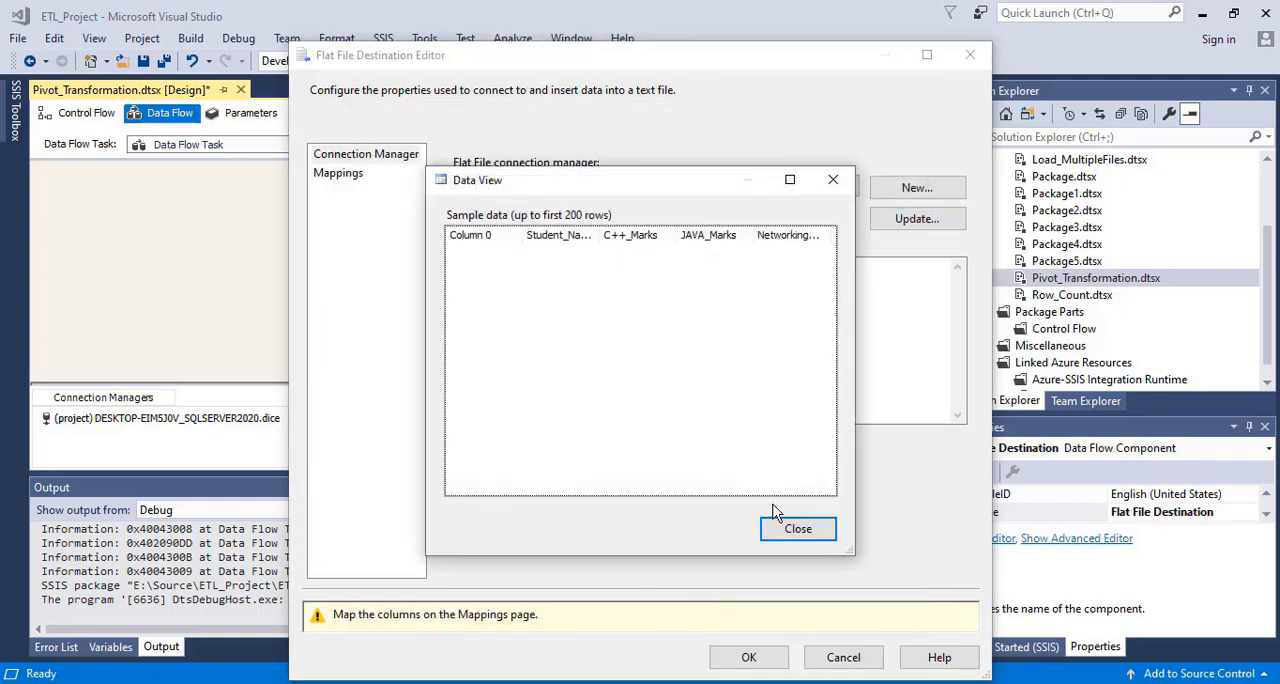
click(797, 530)
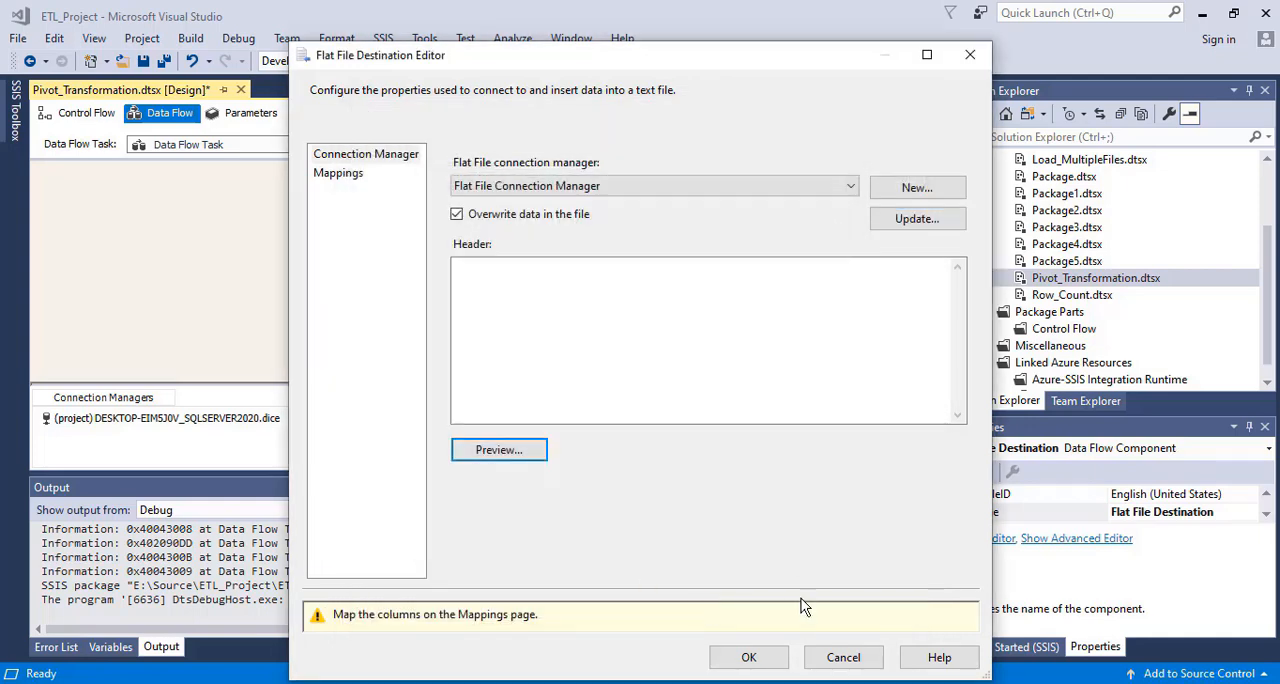
click(491, 455)
click(765, 533)
click(749, 660)
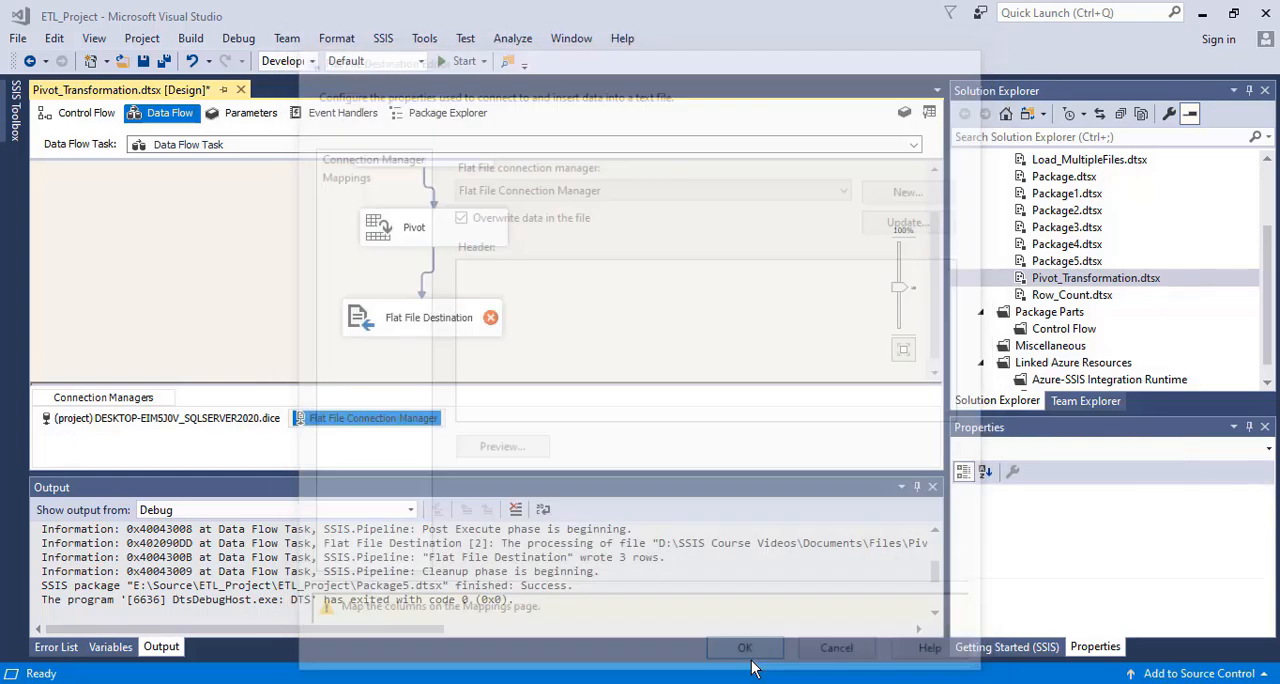
Reopen the Flat File Destination's editor, examine the mapping of Column 0 and the other columns, and return to the connection manager settings
click(584, 299)
click(428, 322)
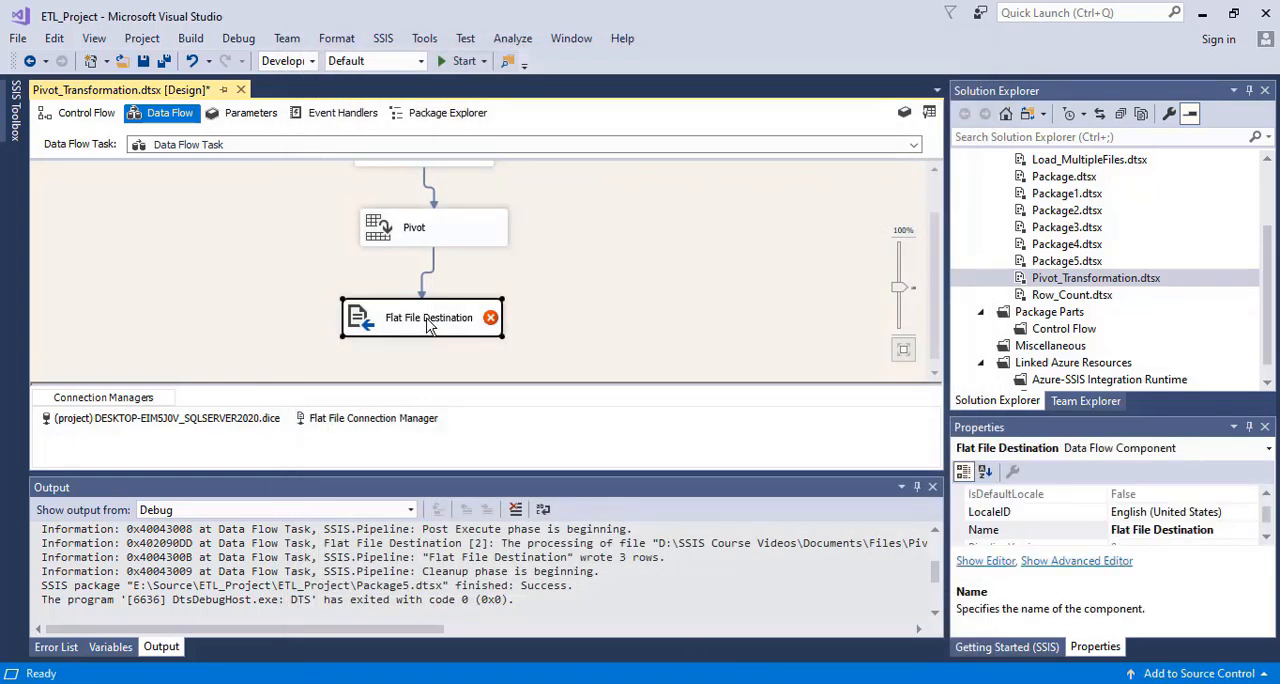
double_click(428, 322)
click(338, 173)
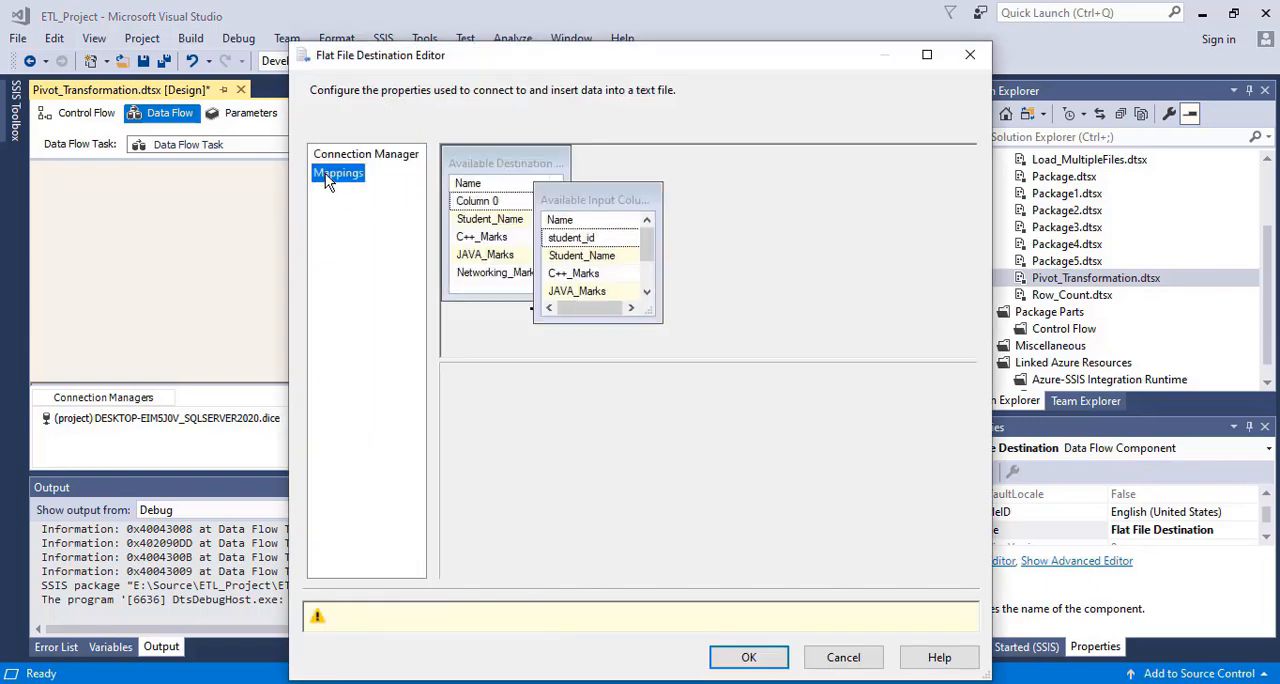
click(580, 395)
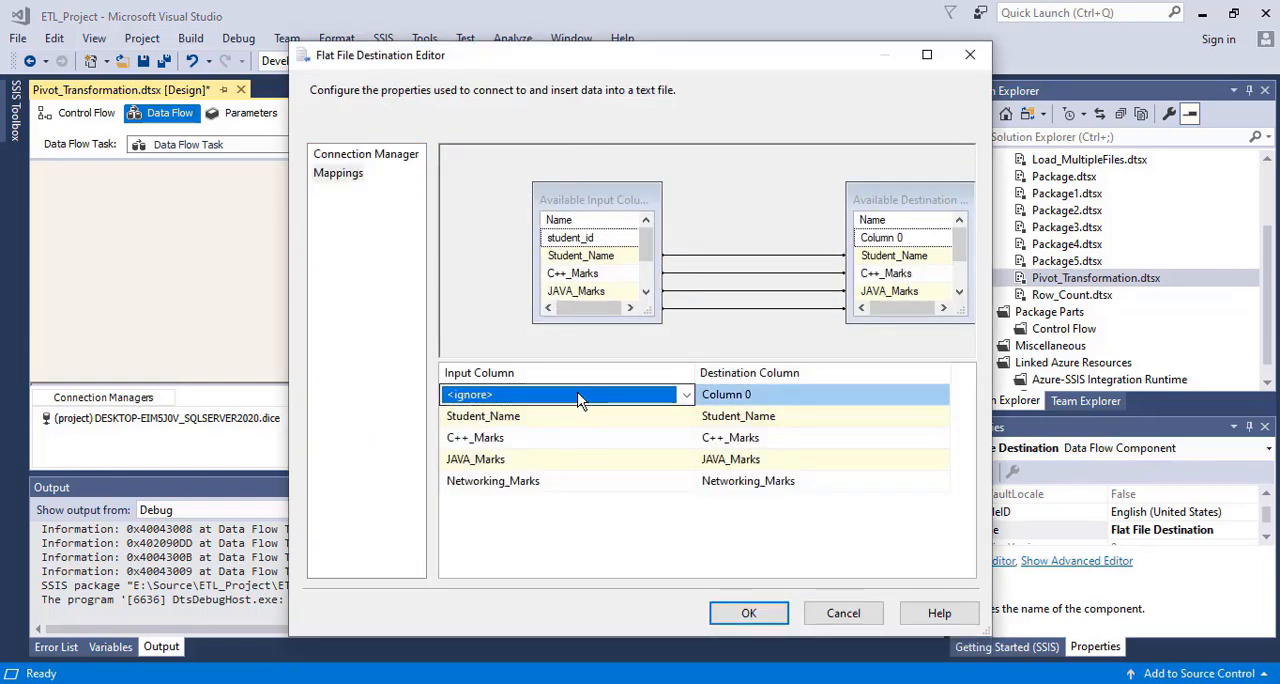
click(745, 397)
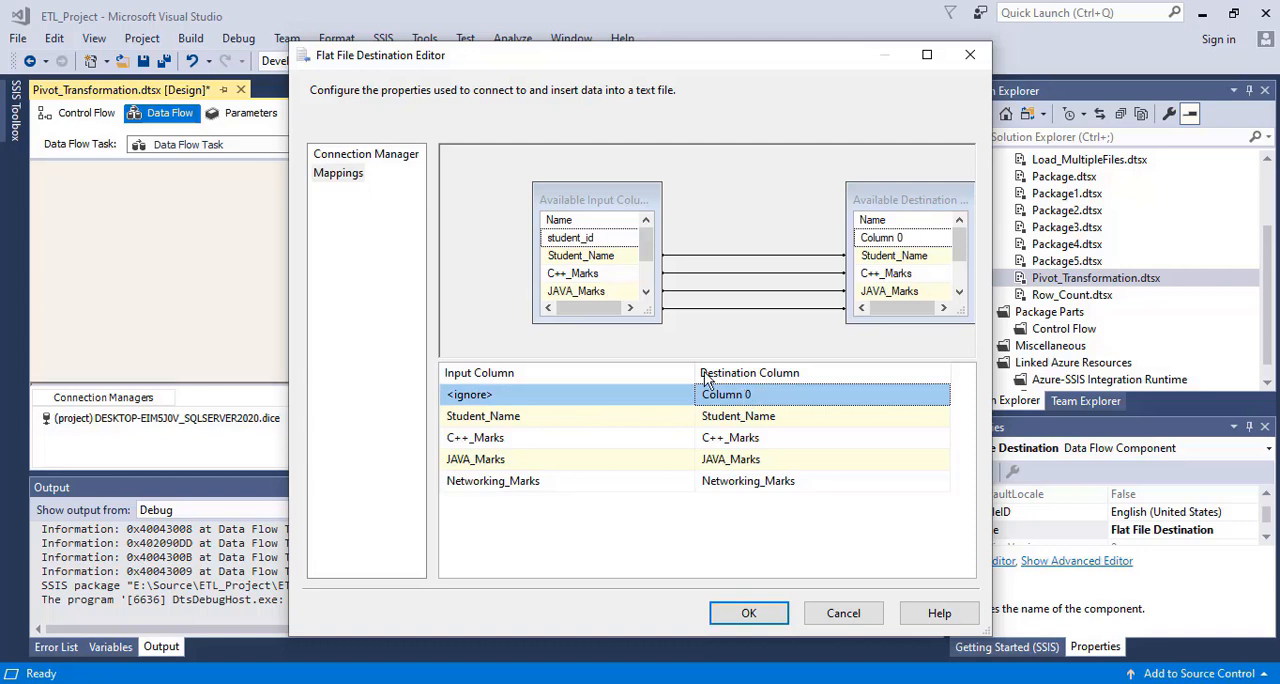
drag(650, 251, 363, 156)
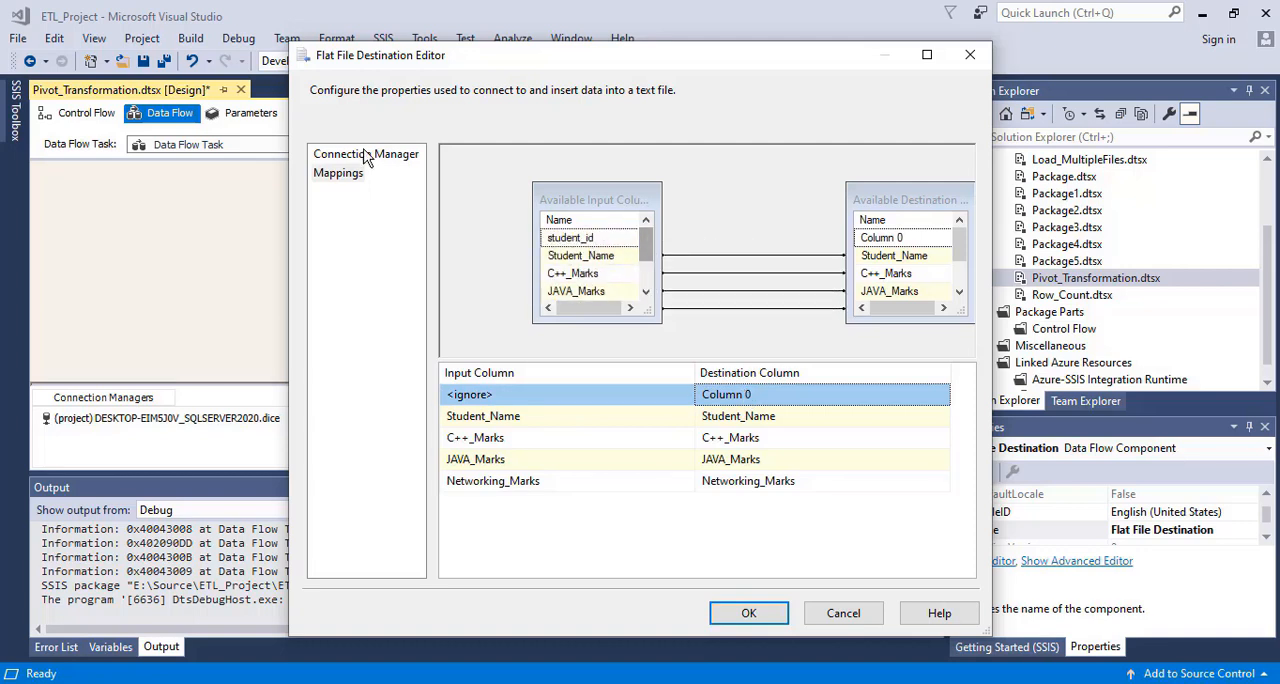
click(360, 153)
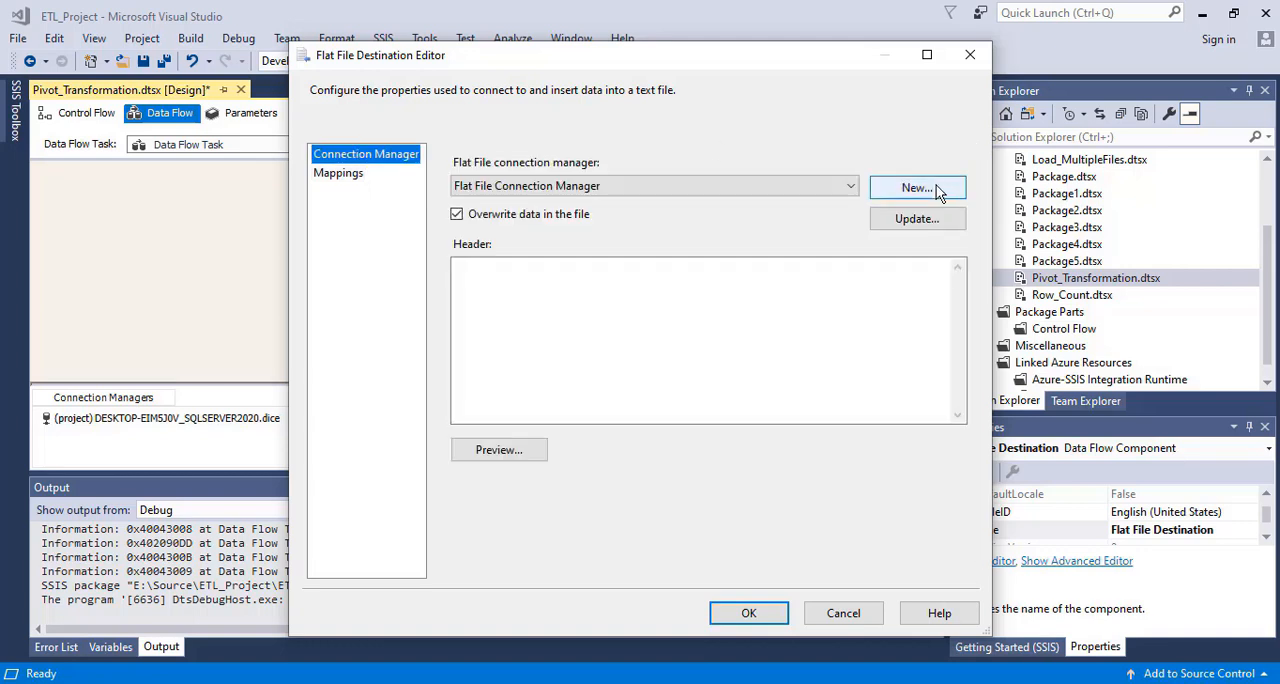
Review the Flat File Connection Manager's columns, per-column properties and preview, and accept it to refresh the destination columns
click(917, 225)
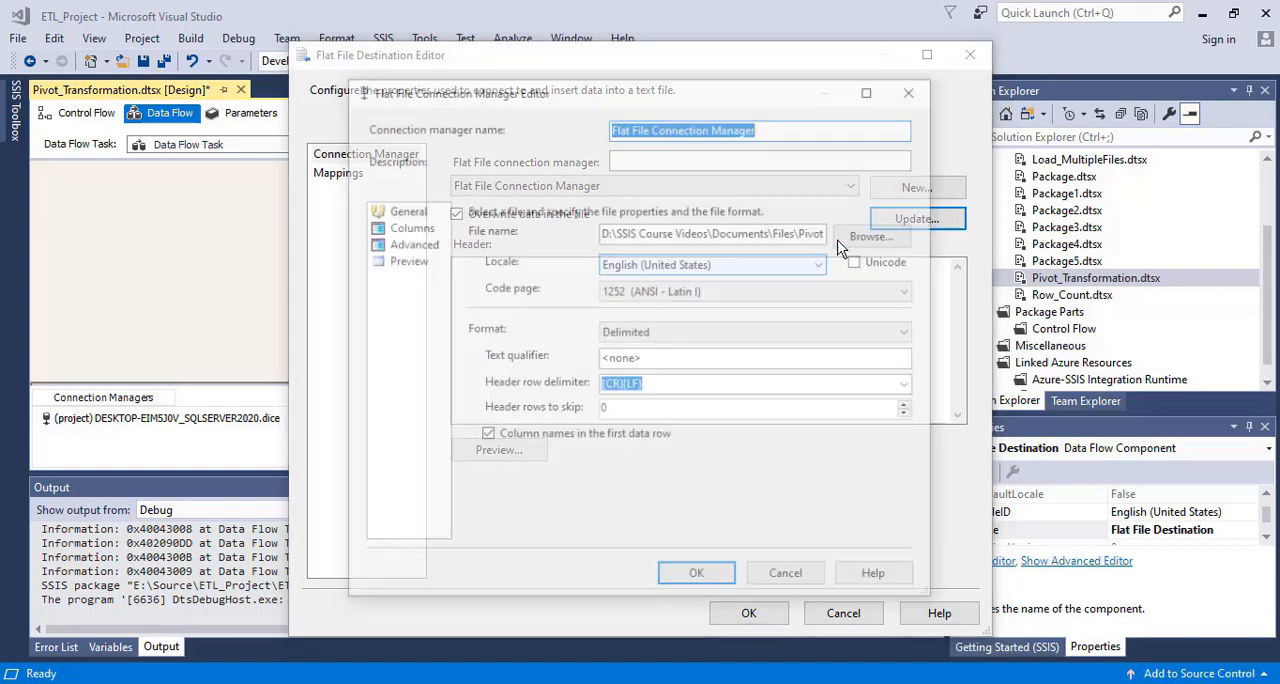
click(405, 228)
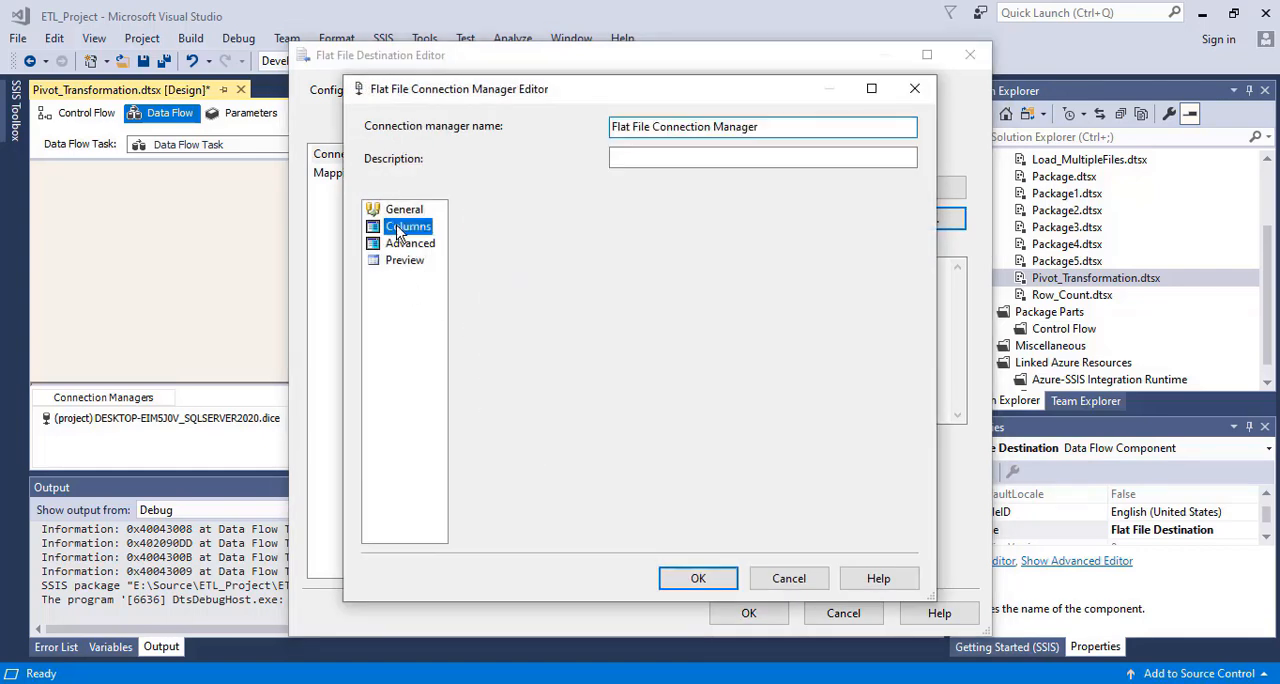
click(407, 245)
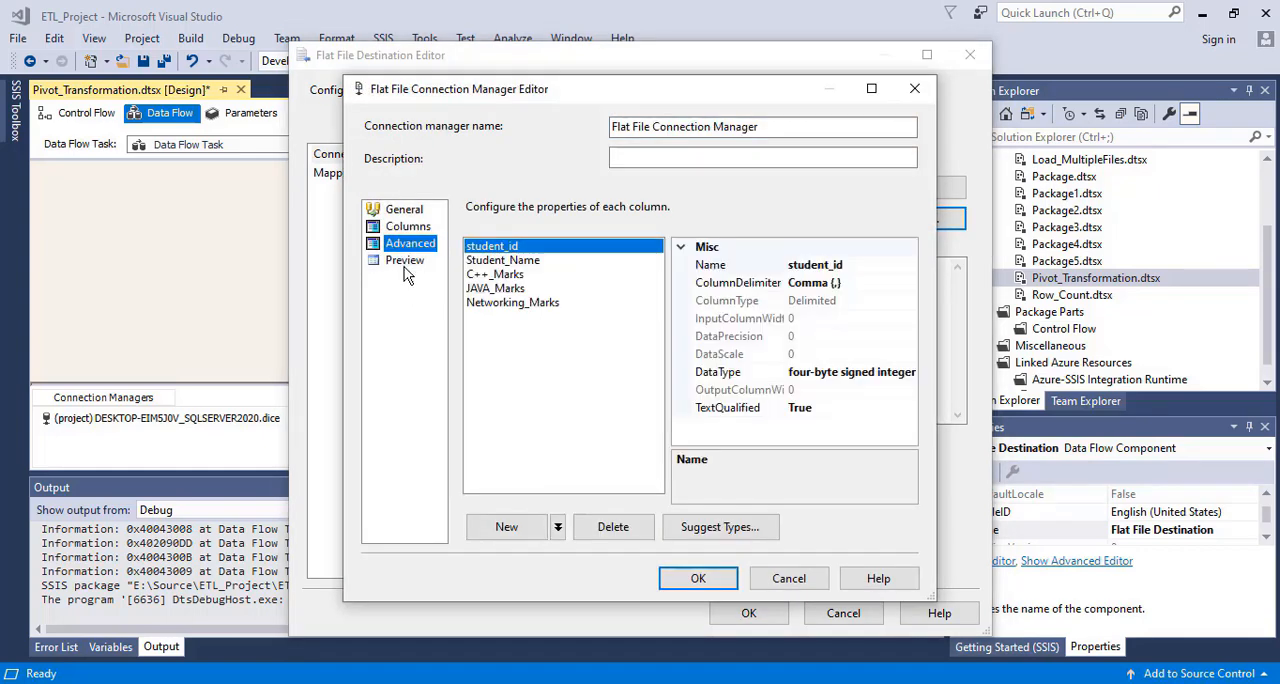
click(402, 261)
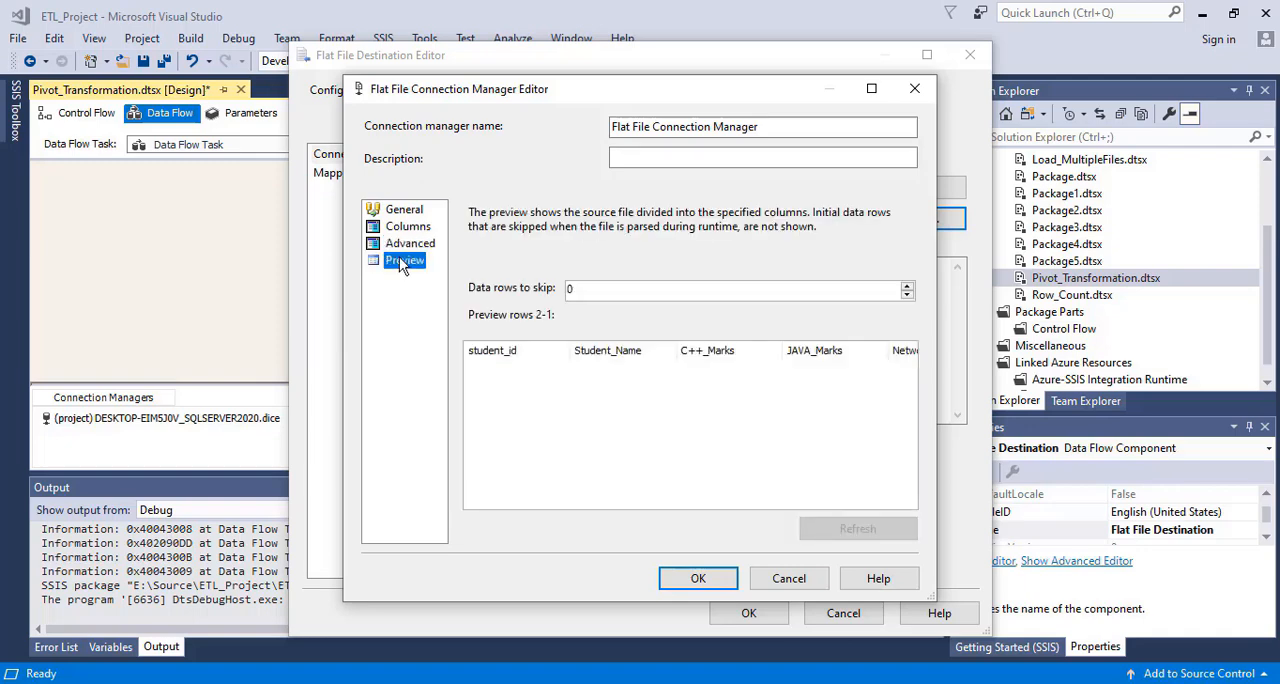
click(698, 579)
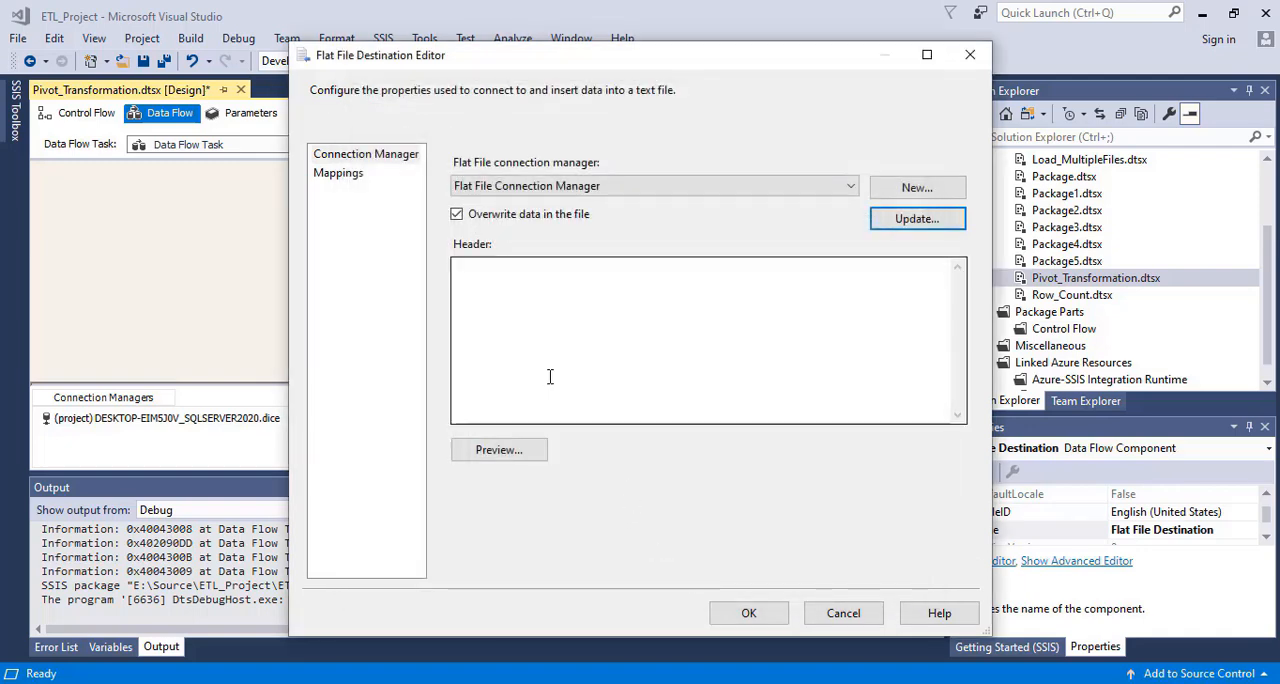
Map the student_id input column to the student_id destination column and accept the Flat File Destination settings
click(345, 176)
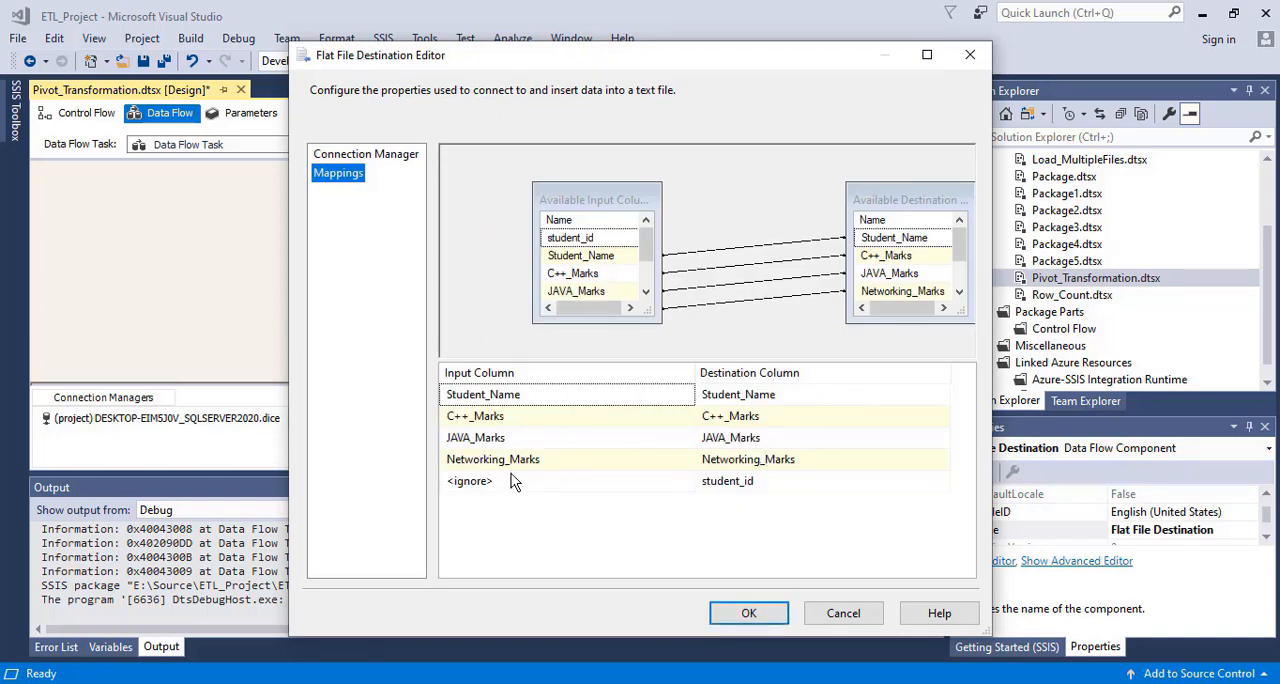
click(597, 488)
click(686, 486)
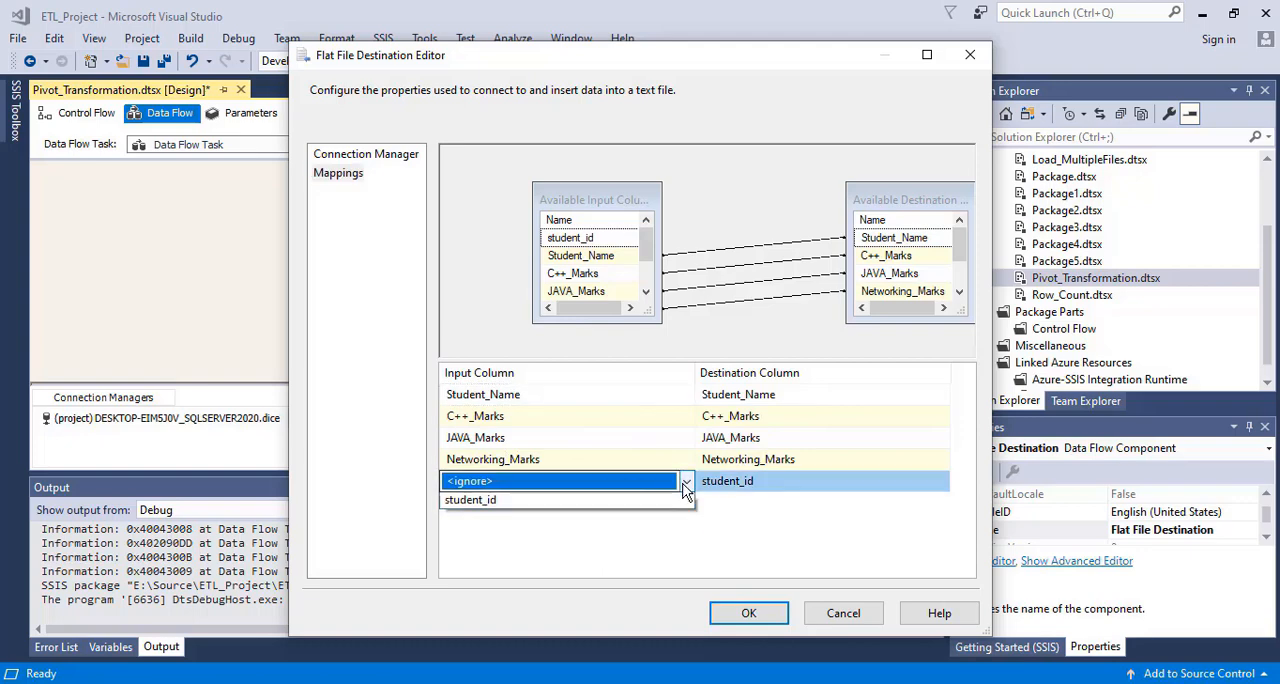
click(553, 521)
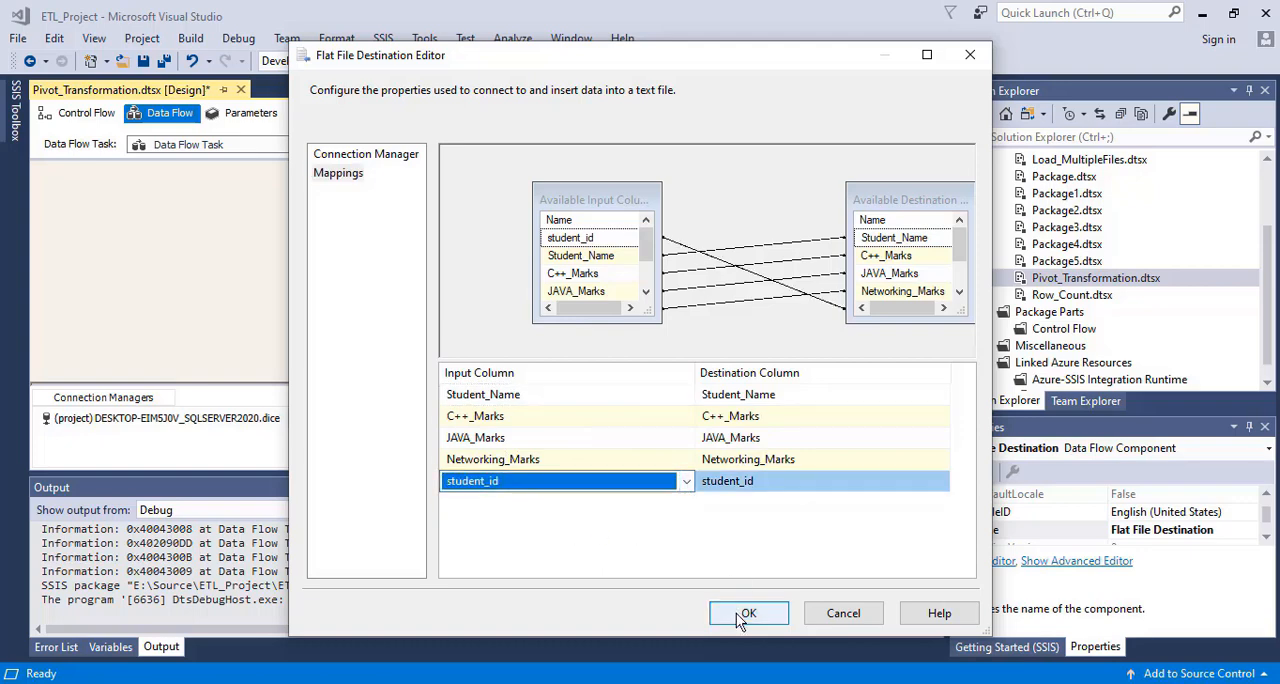
click(745, 614)
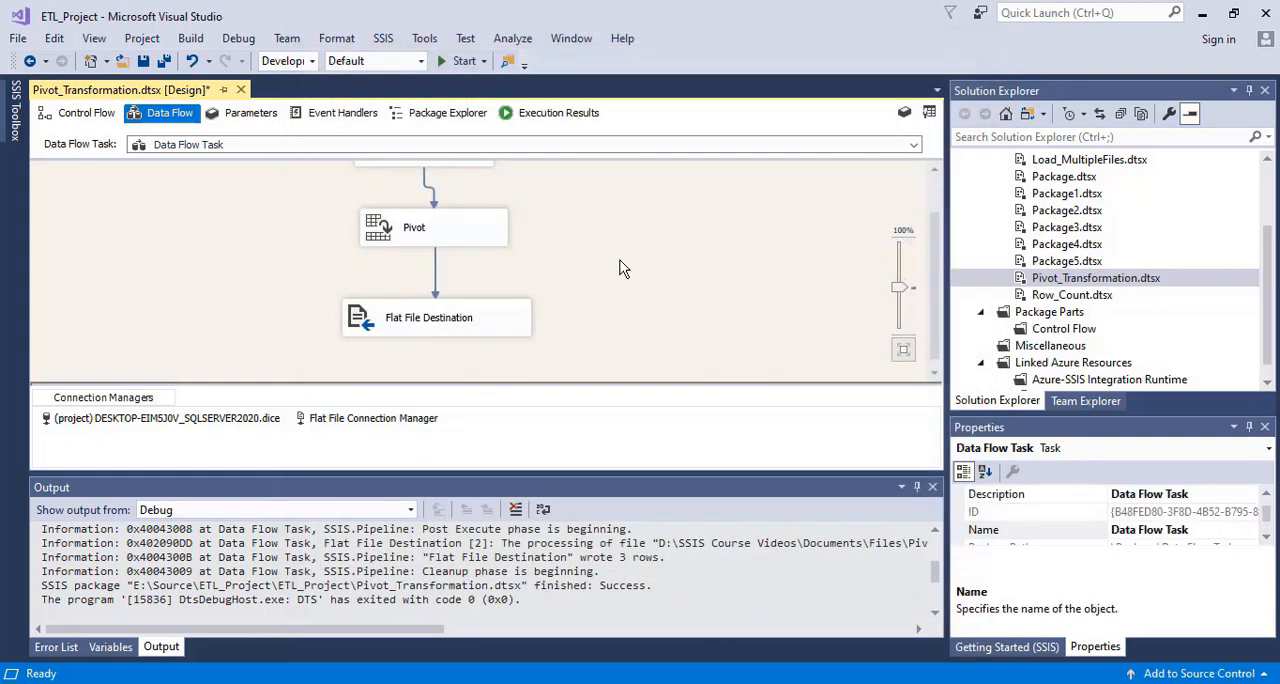
Save the Pivot_Transformation package and run it
key(ctrl+s)
click(450, 68)
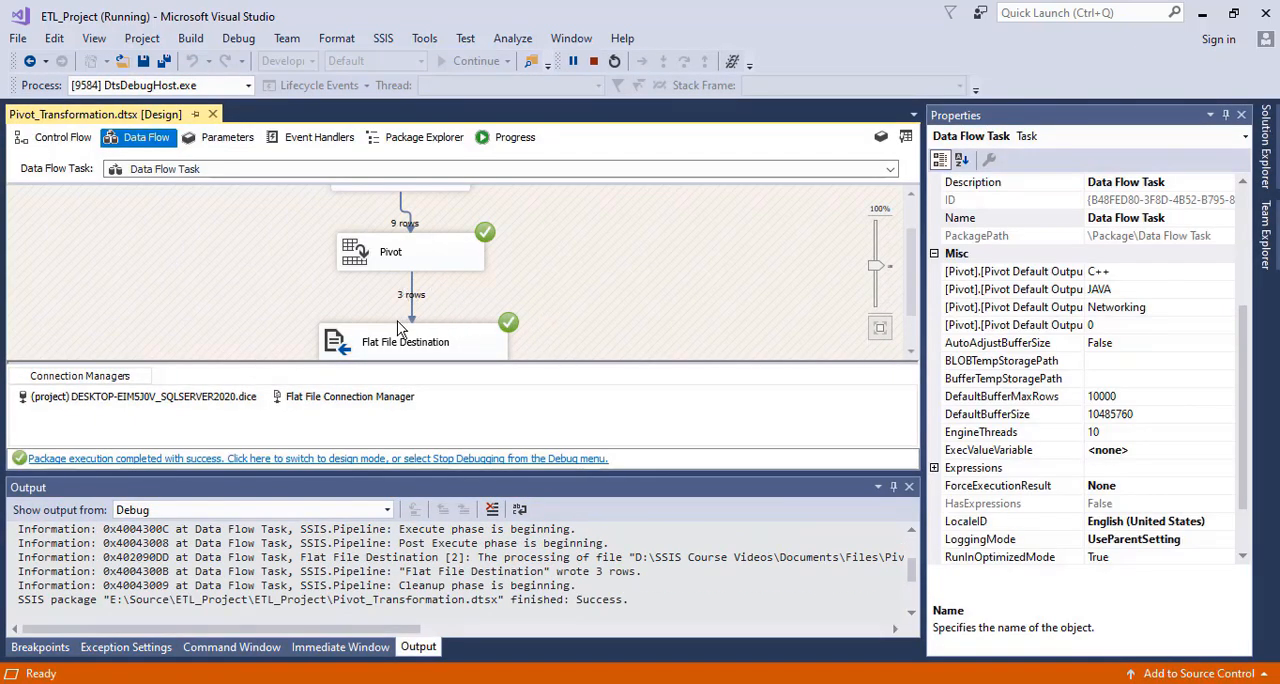
Switch to the Files folder, open PivotExample.csv in Excel, check the headers and pivoted marks, and close it, comparing with Pivot.csv
mouse_move(470, 678)
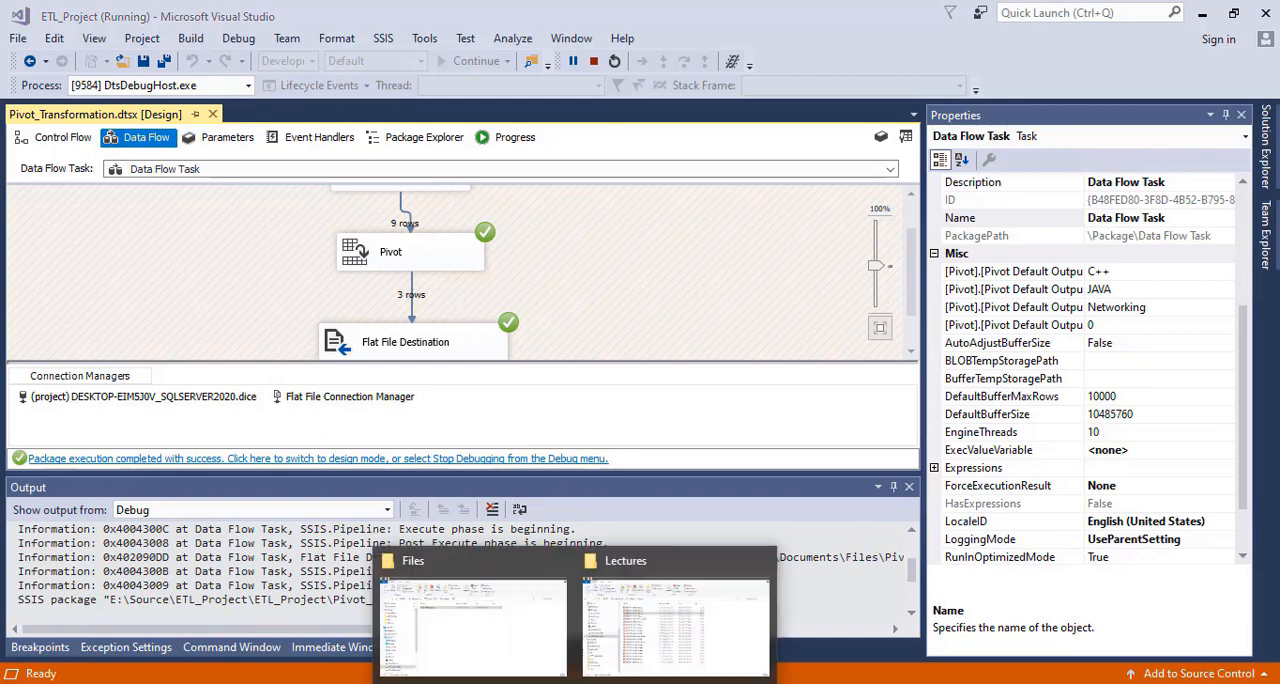
click(464, 625)
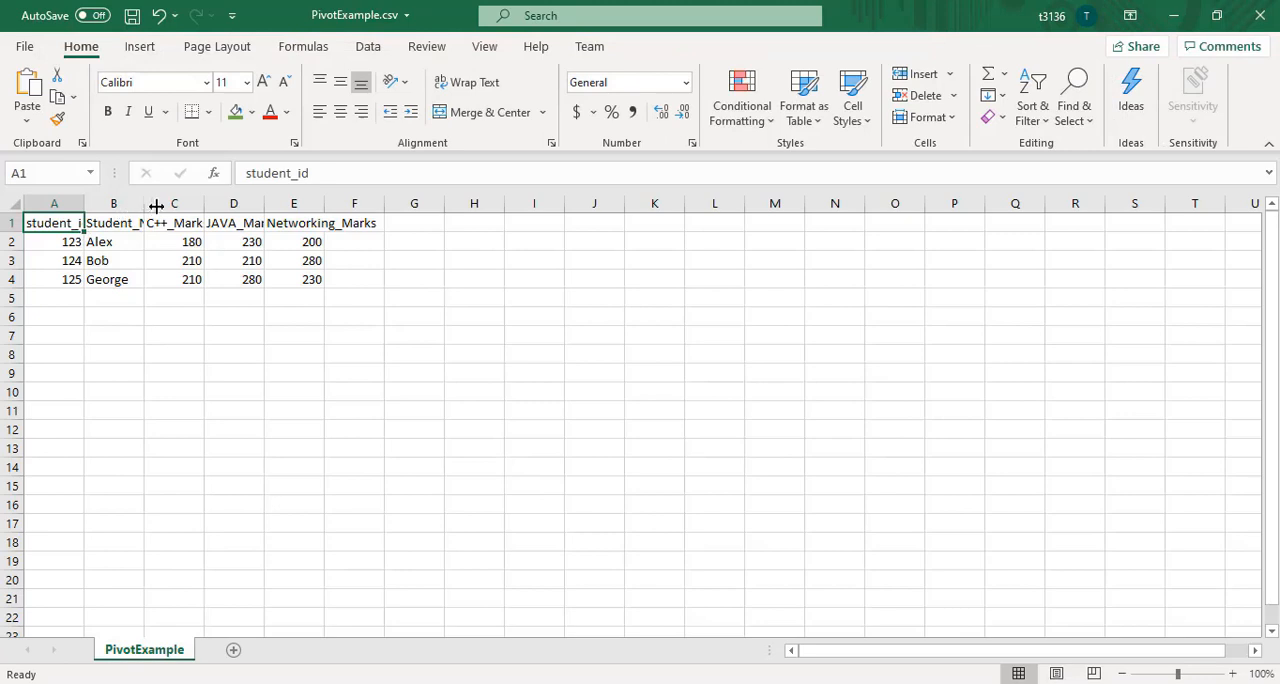
drag(154, 205, 182, 205)
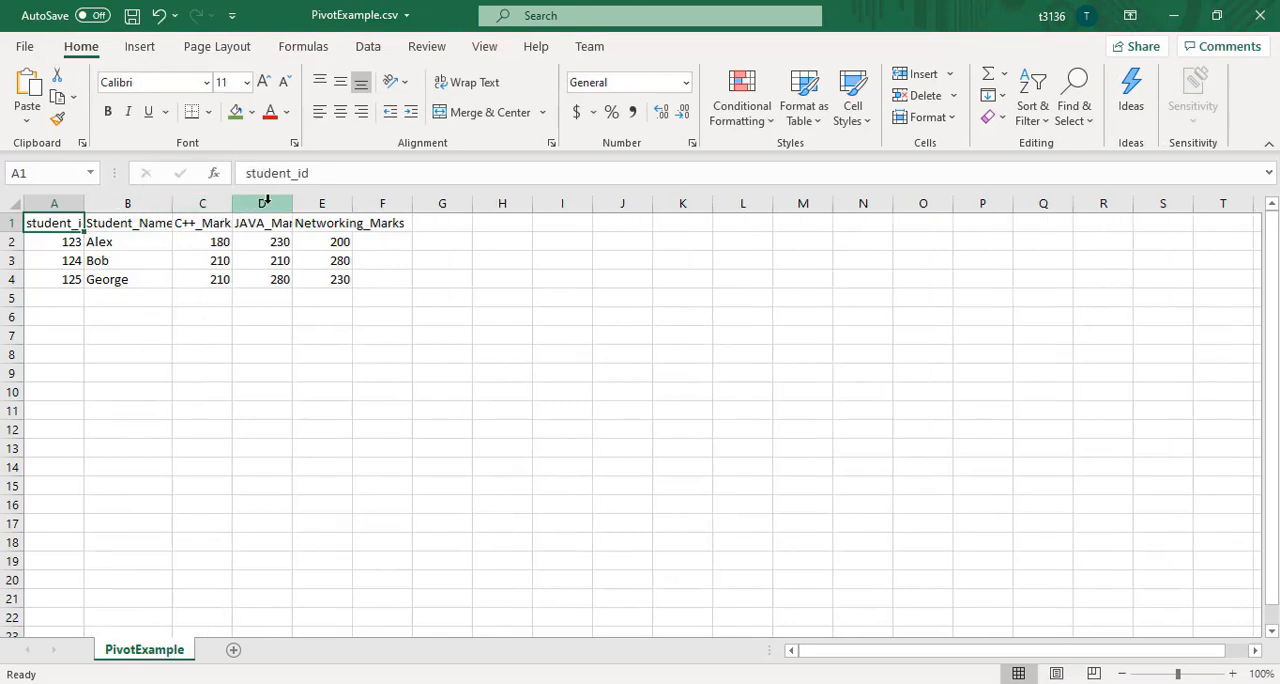
click(323, 222)
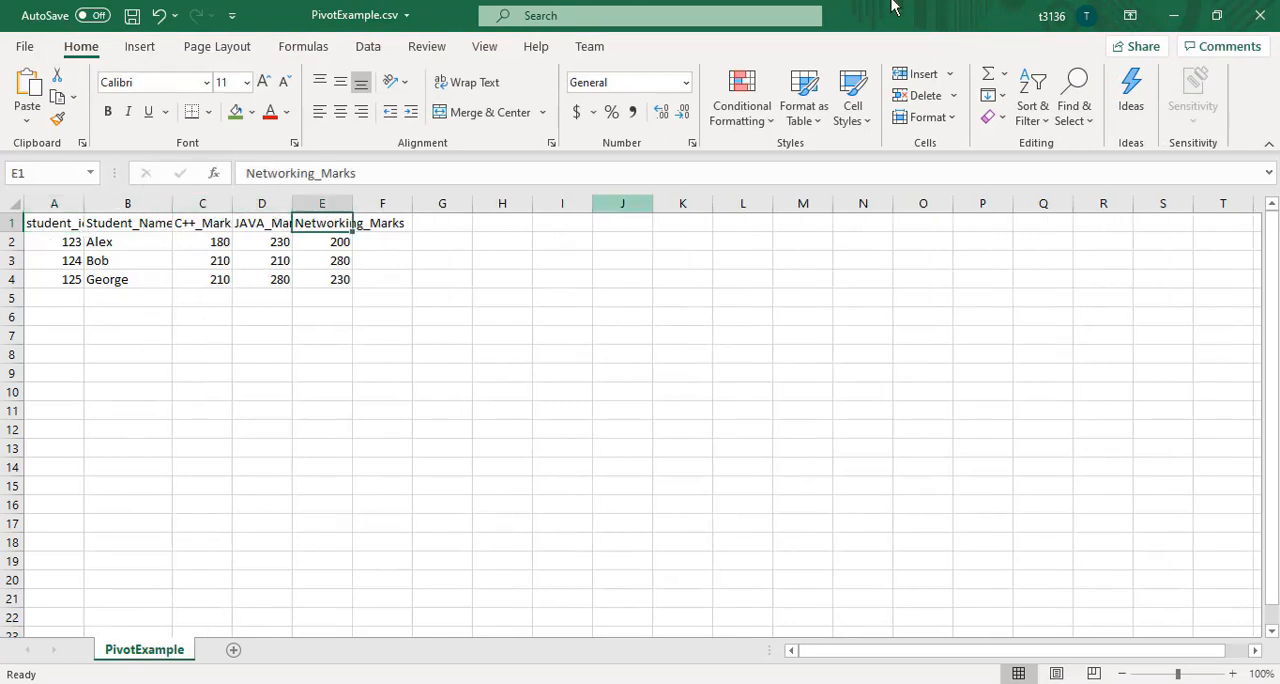
click(1270, 20)
click(656, 372)
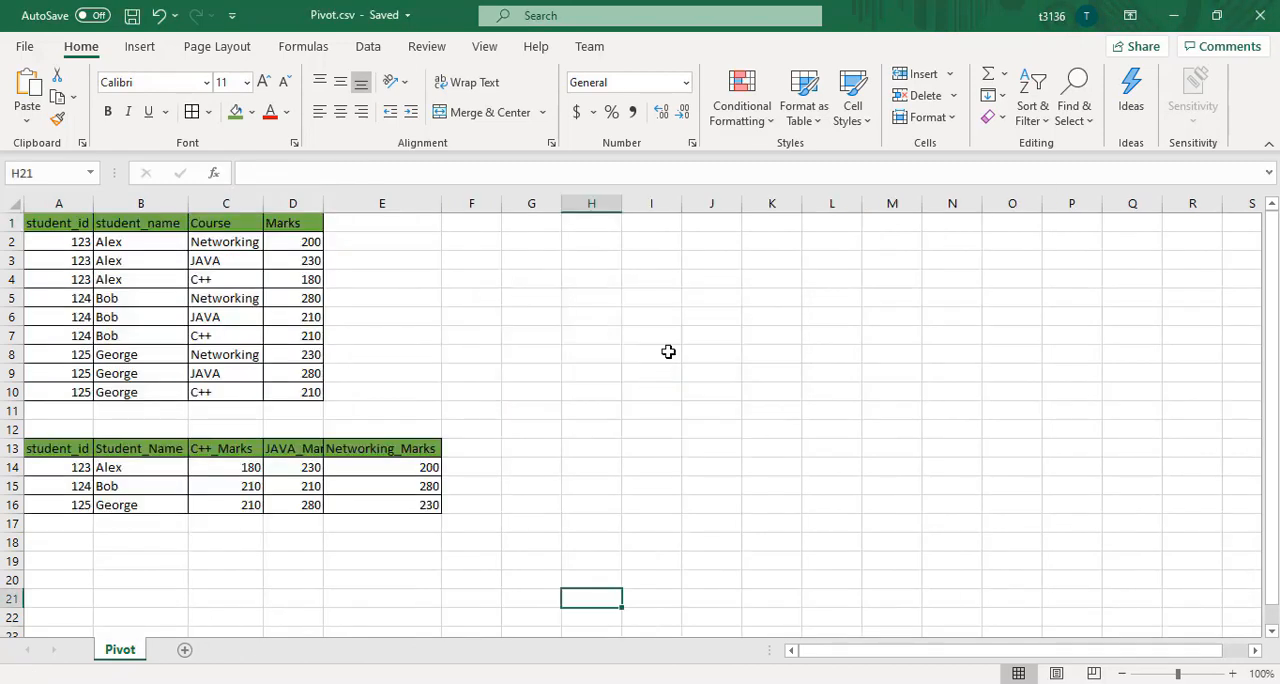
click(1173, 15)
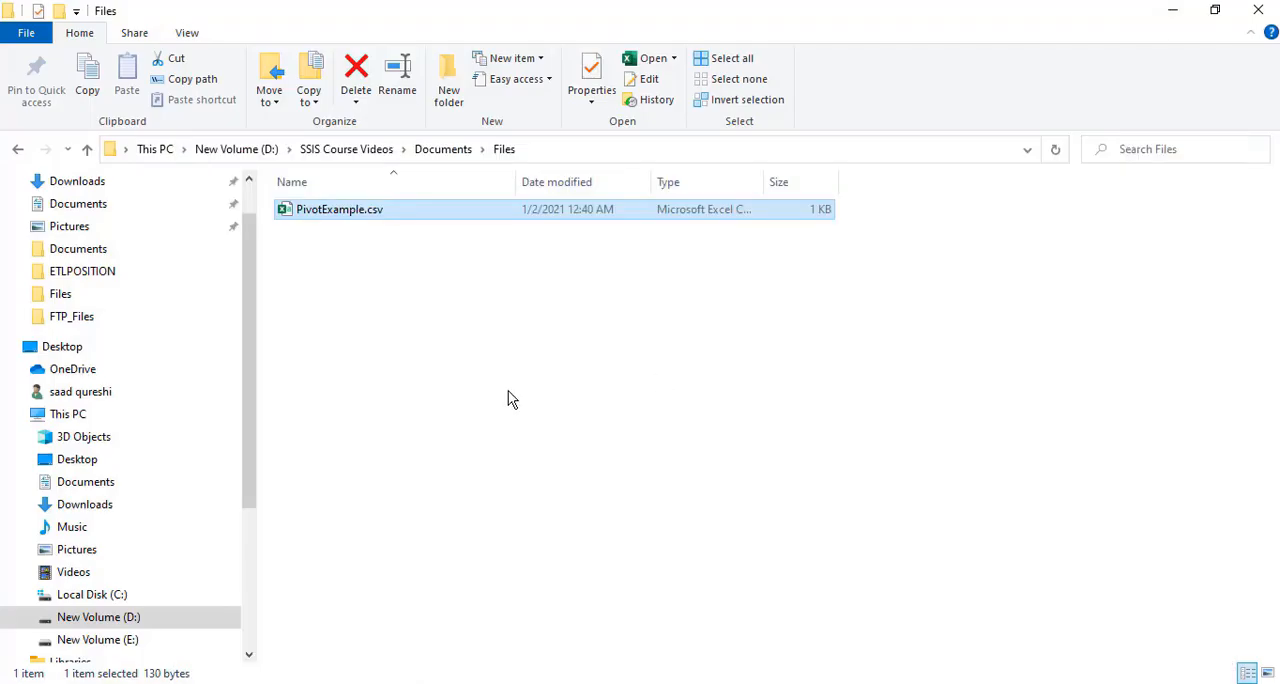
Return to Visual Studio, end the debug run and switch the package back to design mode
click(508, 399)
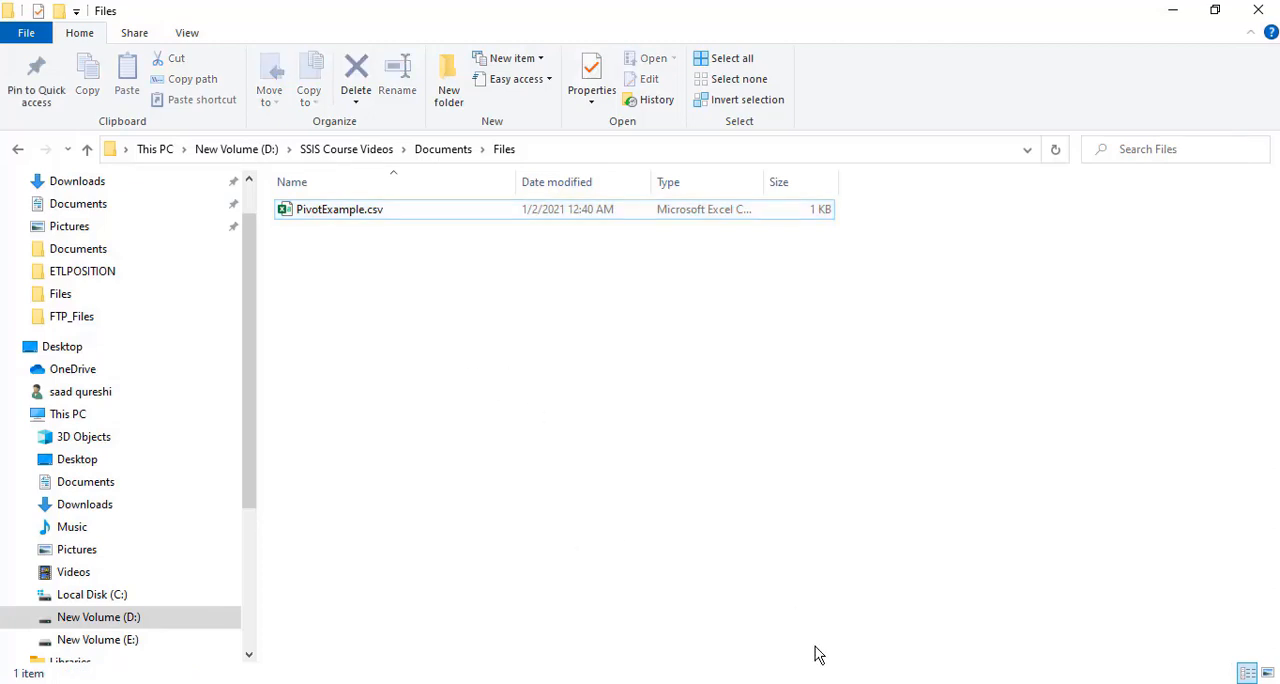
key(alt+Tab)
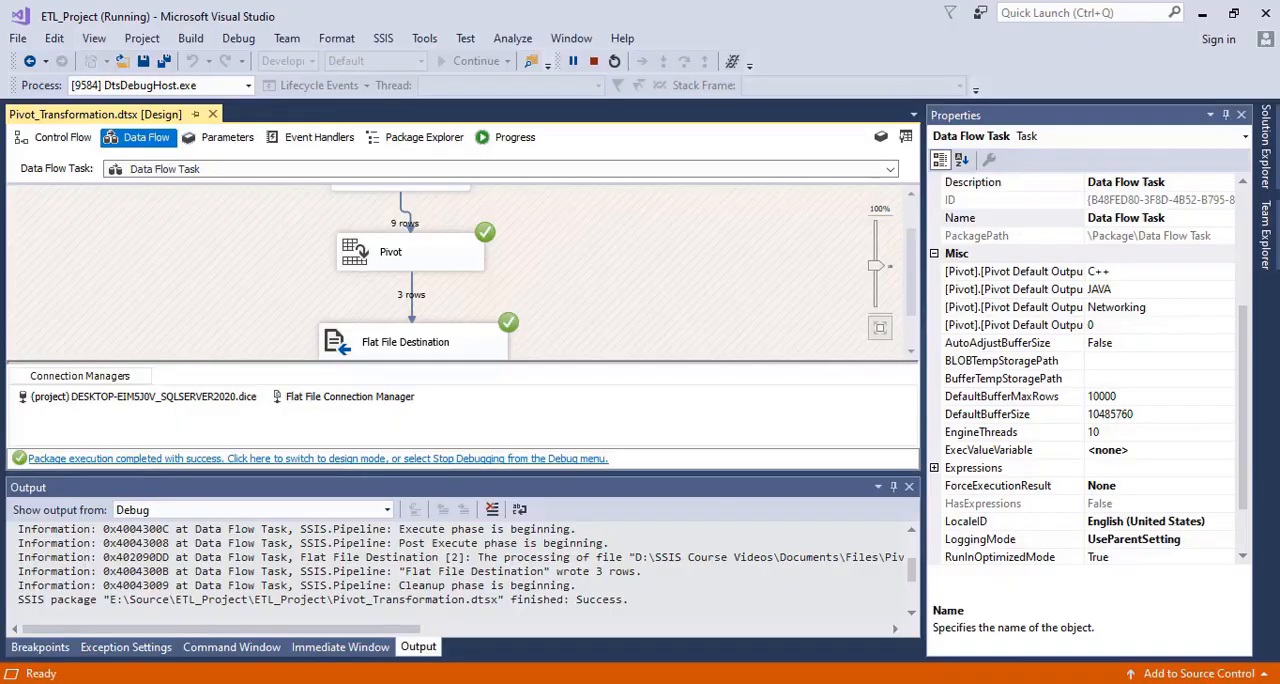
click(338, 459)
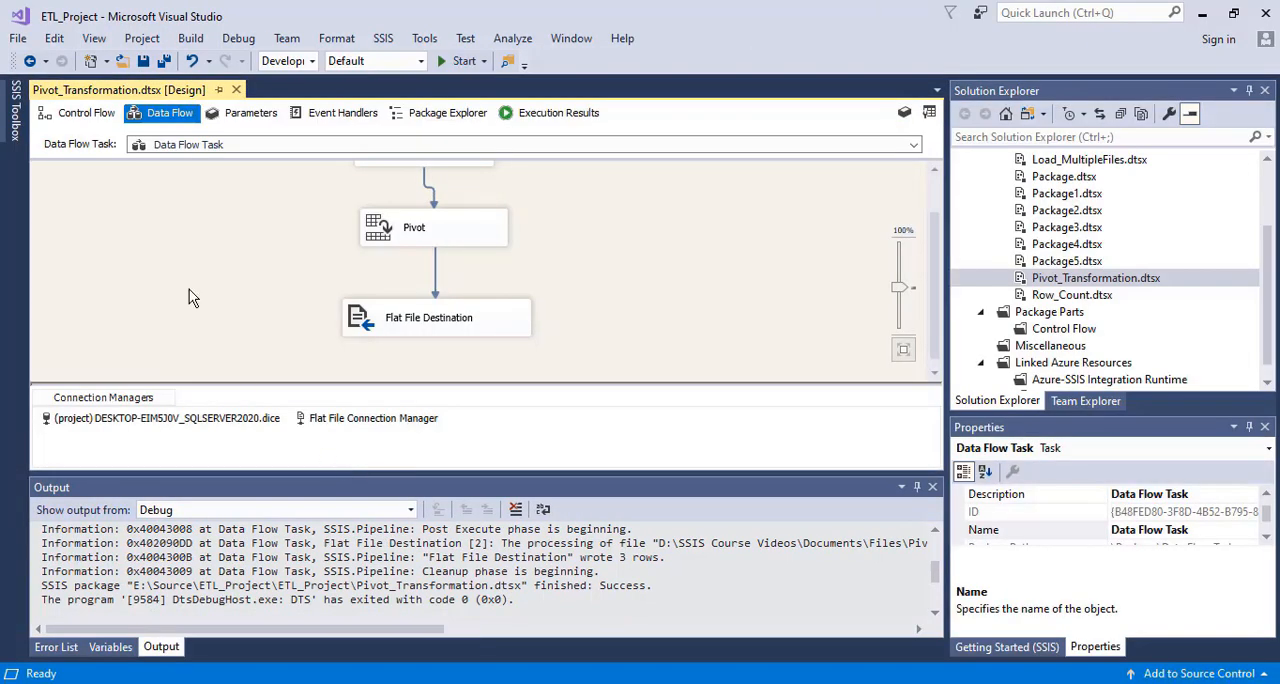
Add an FTP Task to the package's control flow and place the Data Flow Task above it
click(86, 112)
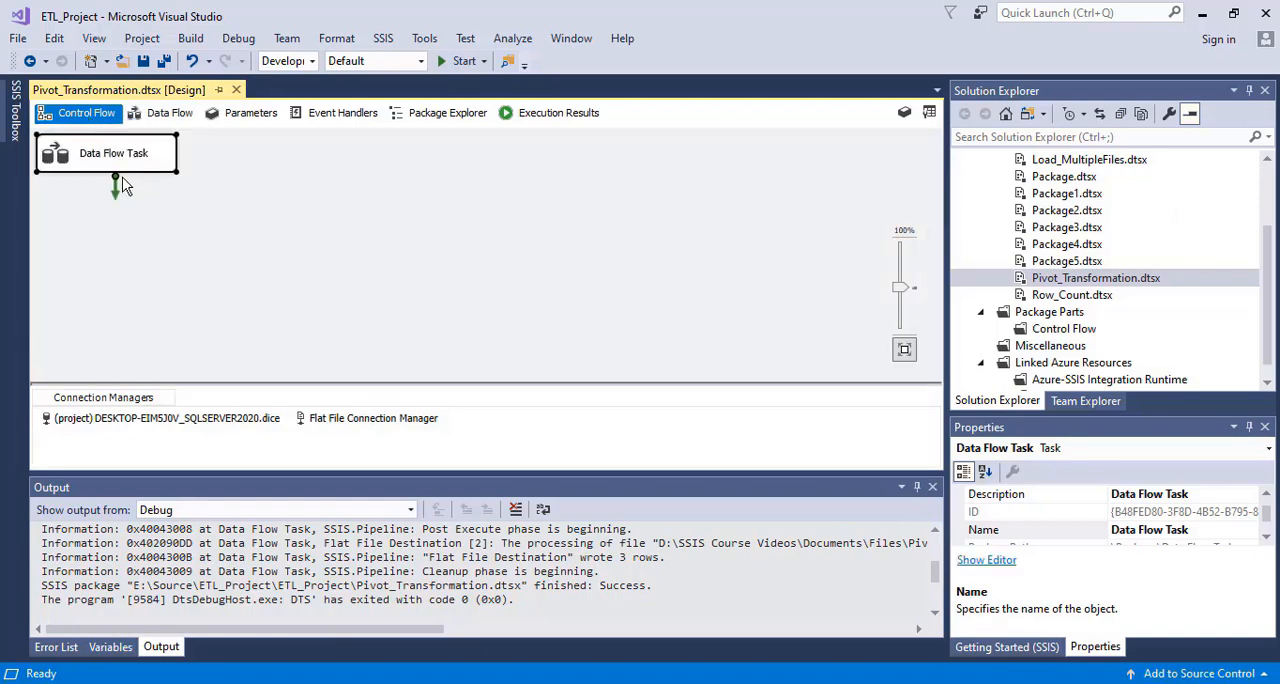
click(15, 122)
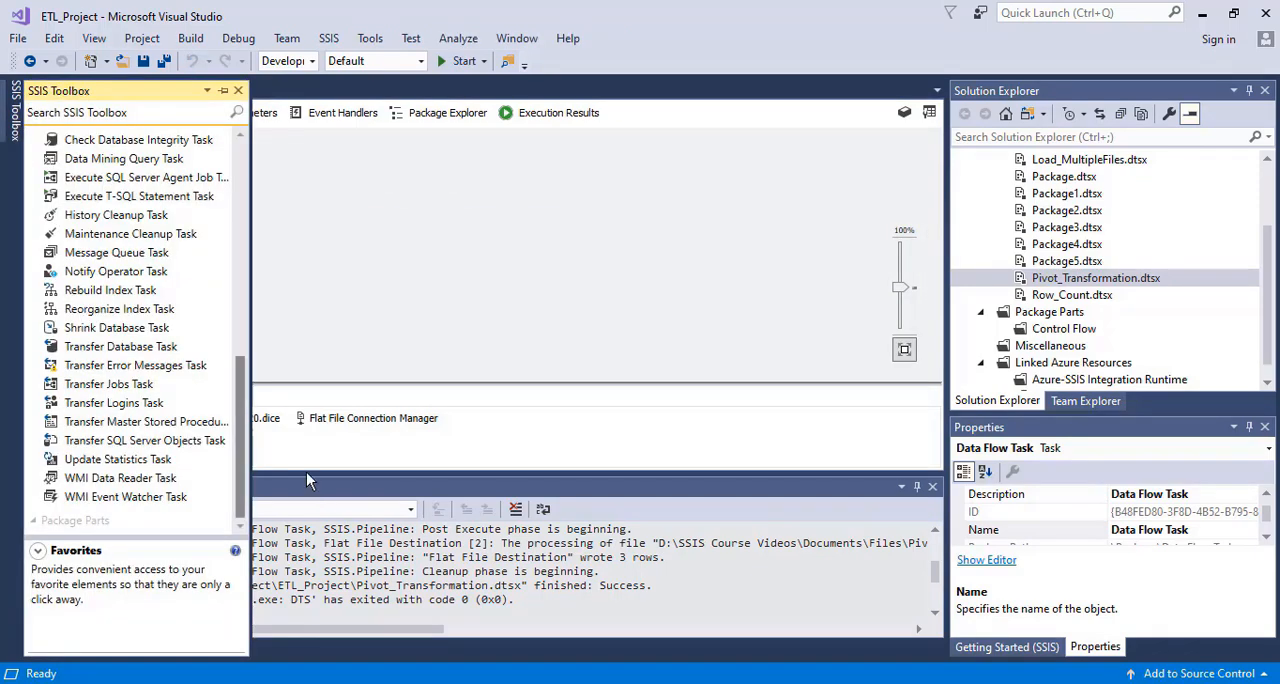
scroll(226, 297, up, 5)
scroll(226, 297, up, 3)
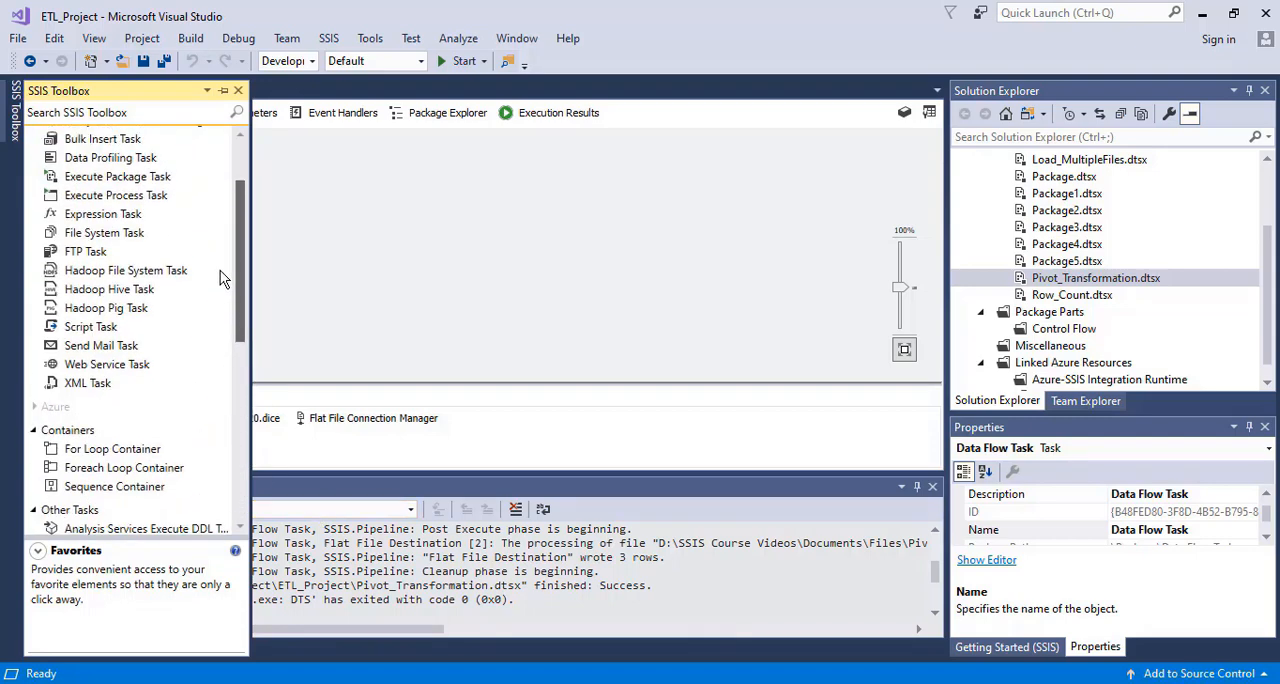
drag(100, 252, 403, 235)
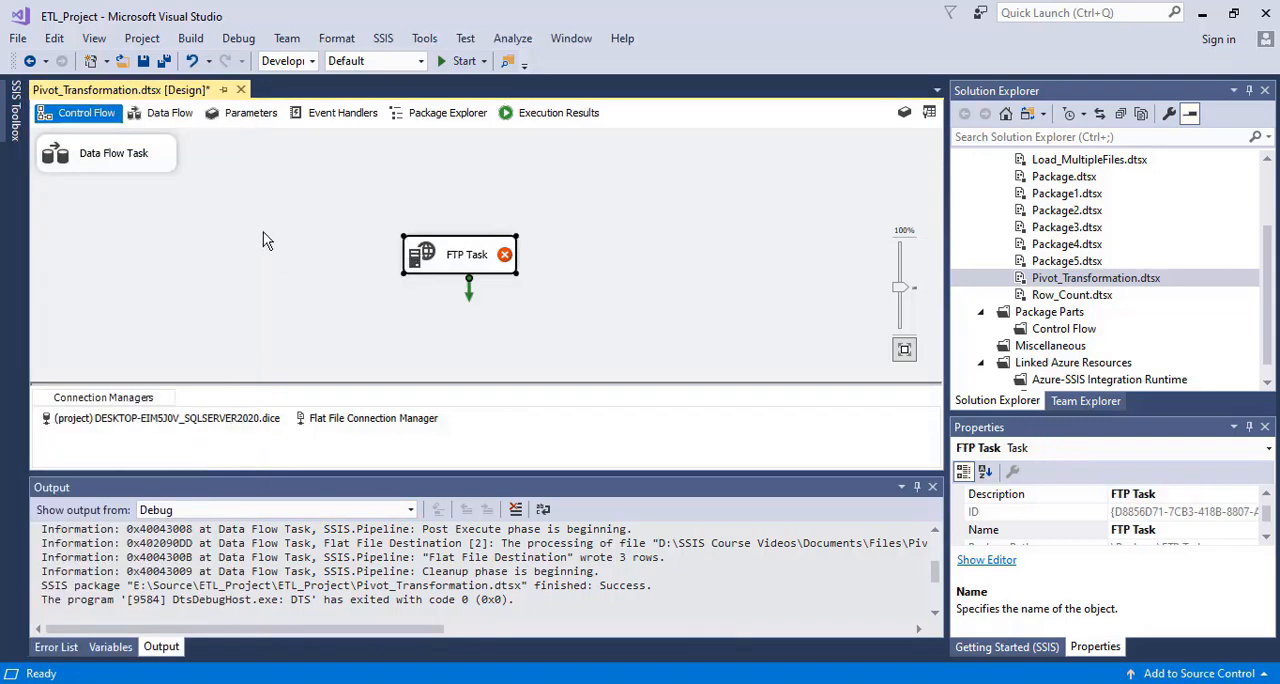
drag(87, 160, 413, 174)
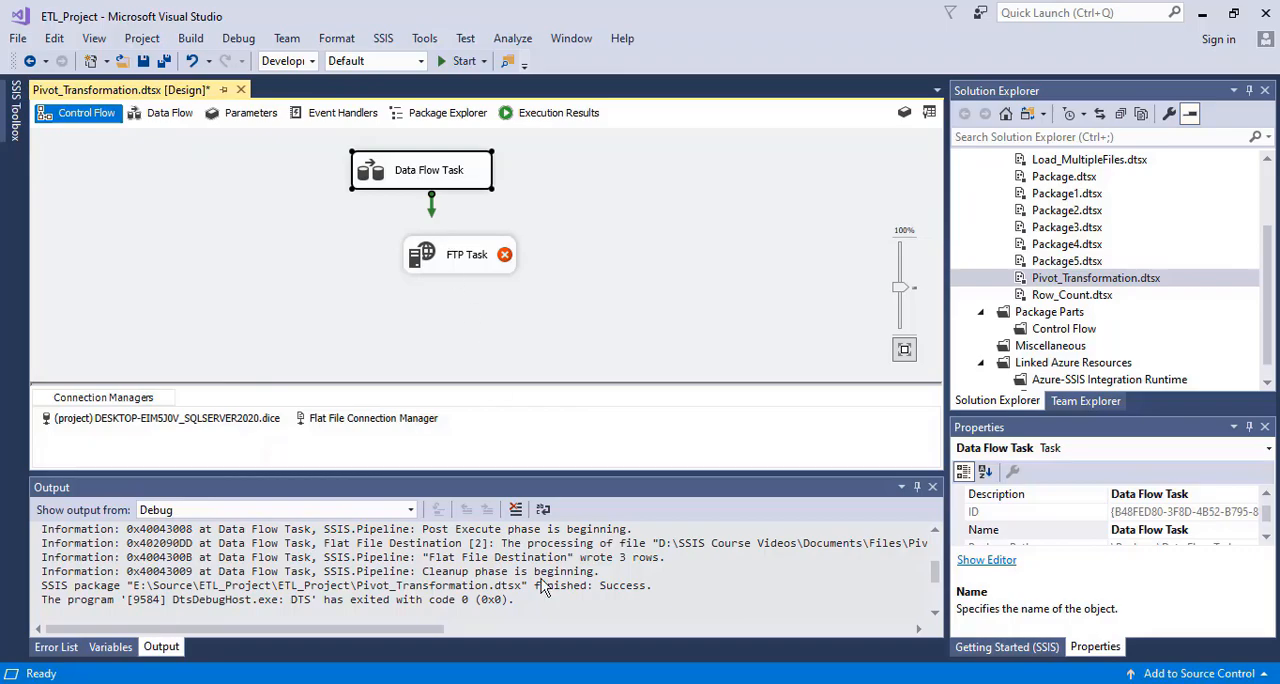
Switch to File Explorer and examine the full path of the folder containing PivotExample.csv
click(472, 616)
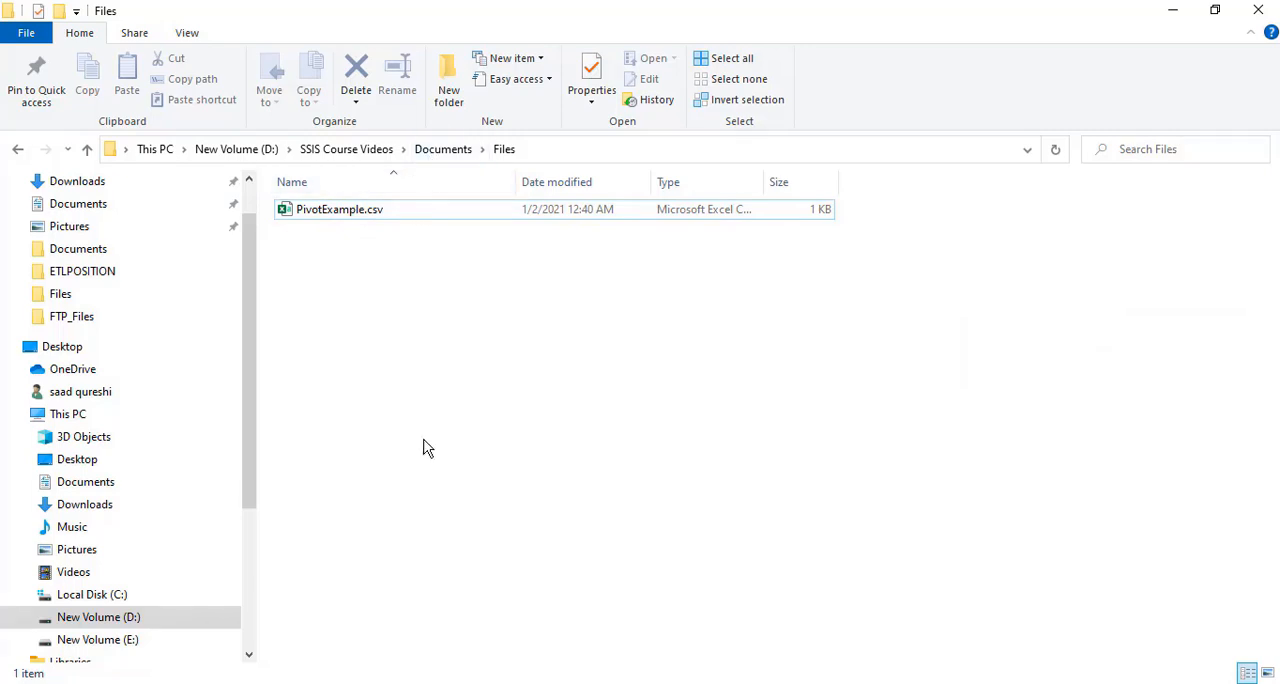
click(547, 160)
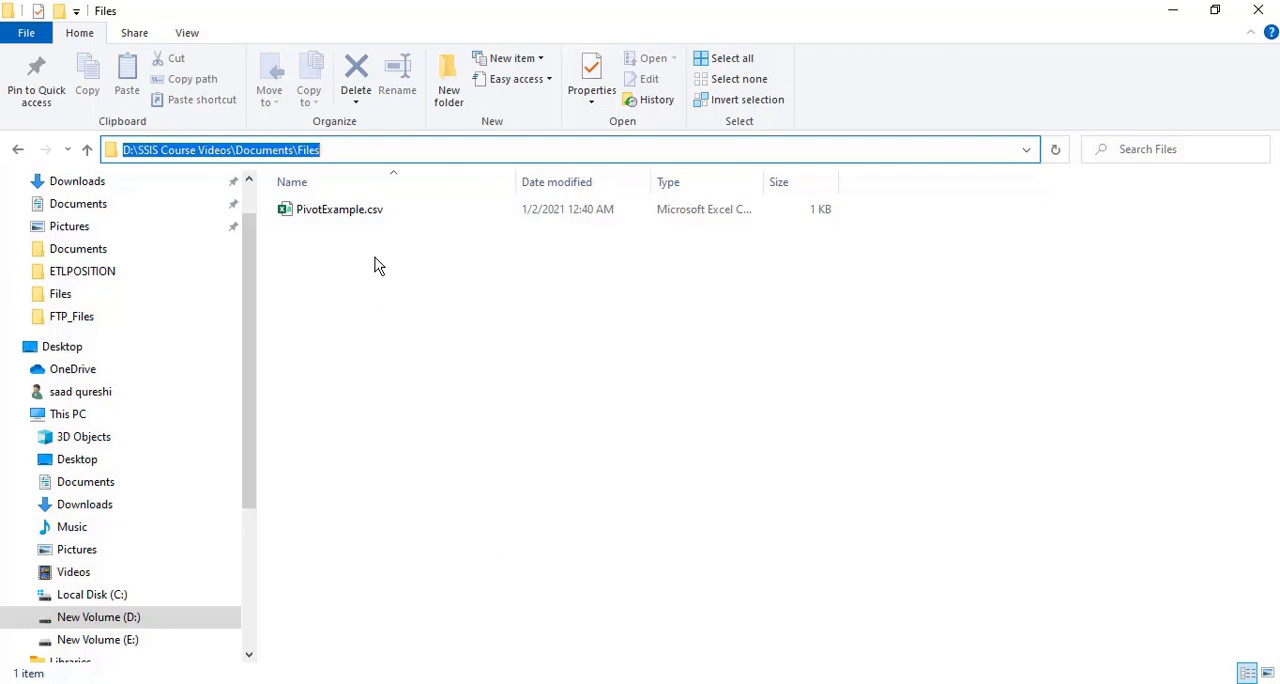
click(474, 494)
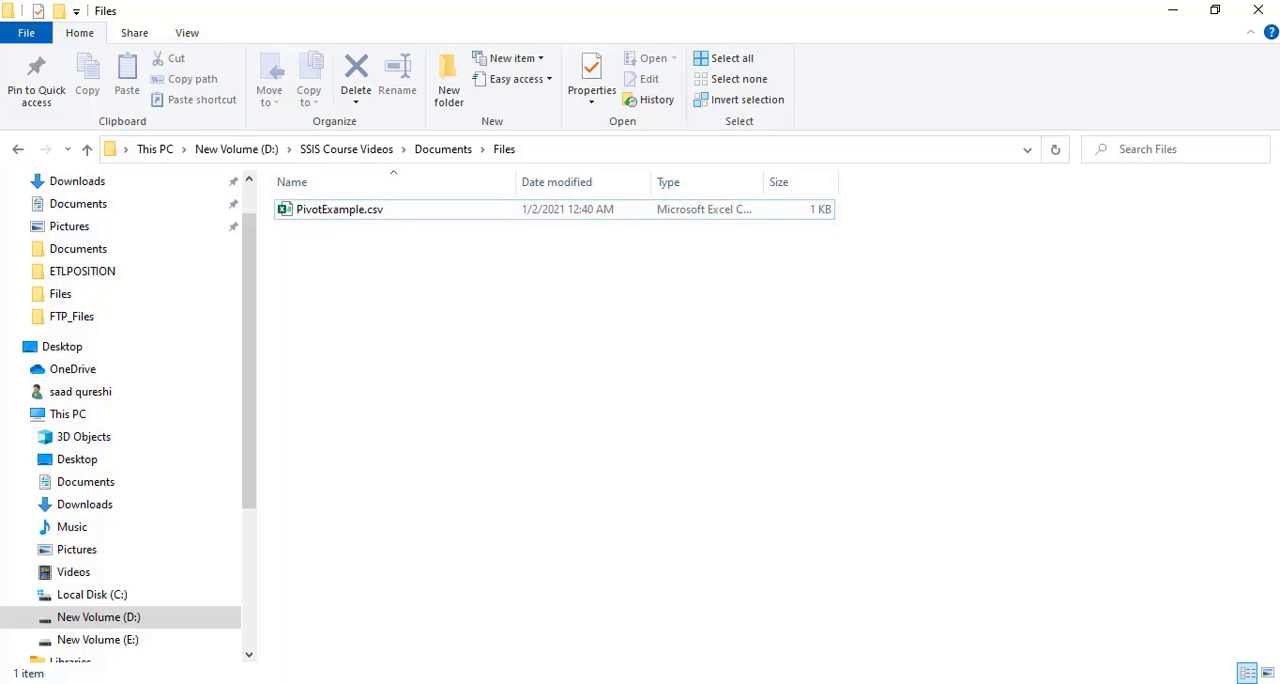
Back in Visual Studio, align the FTP Task under the Data Flow Task and connect the Data Flow Task's success constraint to it
key(alt+Tab)
drag(460, 259, 430, 256)
click(426, 181)
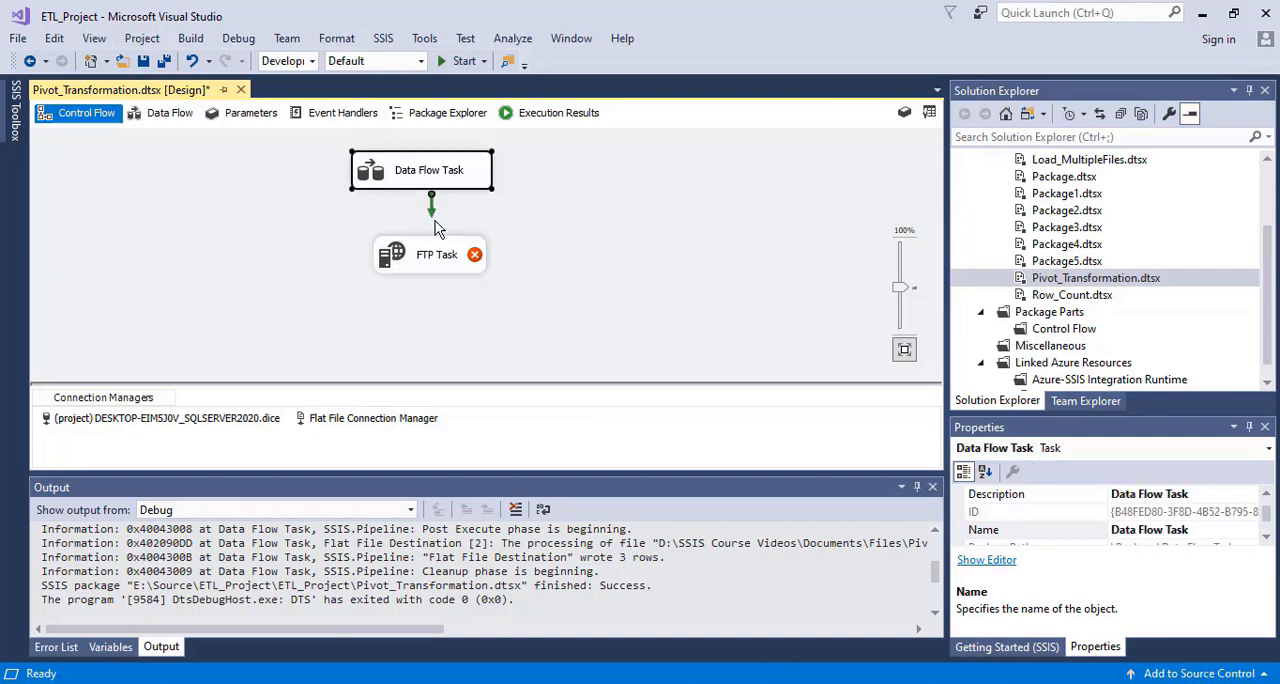
drag(432, 207, 397, 271)
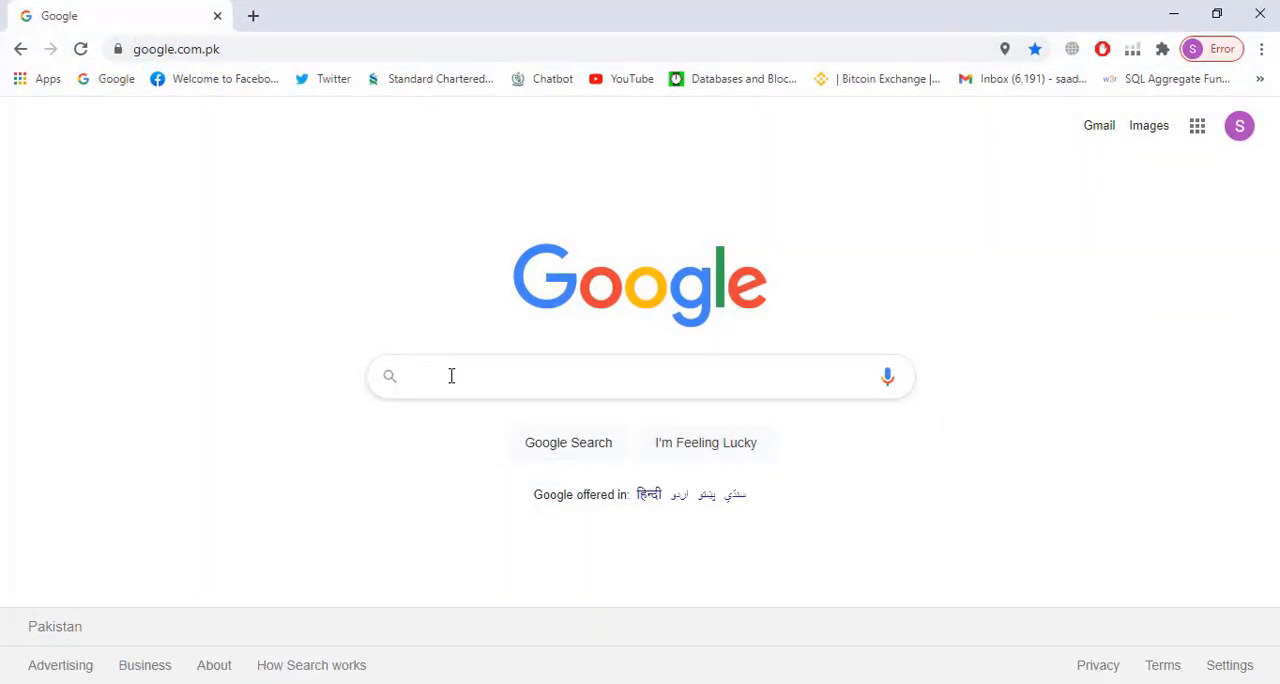
In Chrome, search Google for "download filezilla server", view the FileZilla Server for Windows download page, and return to the Google home page
text(down)
key(Down)
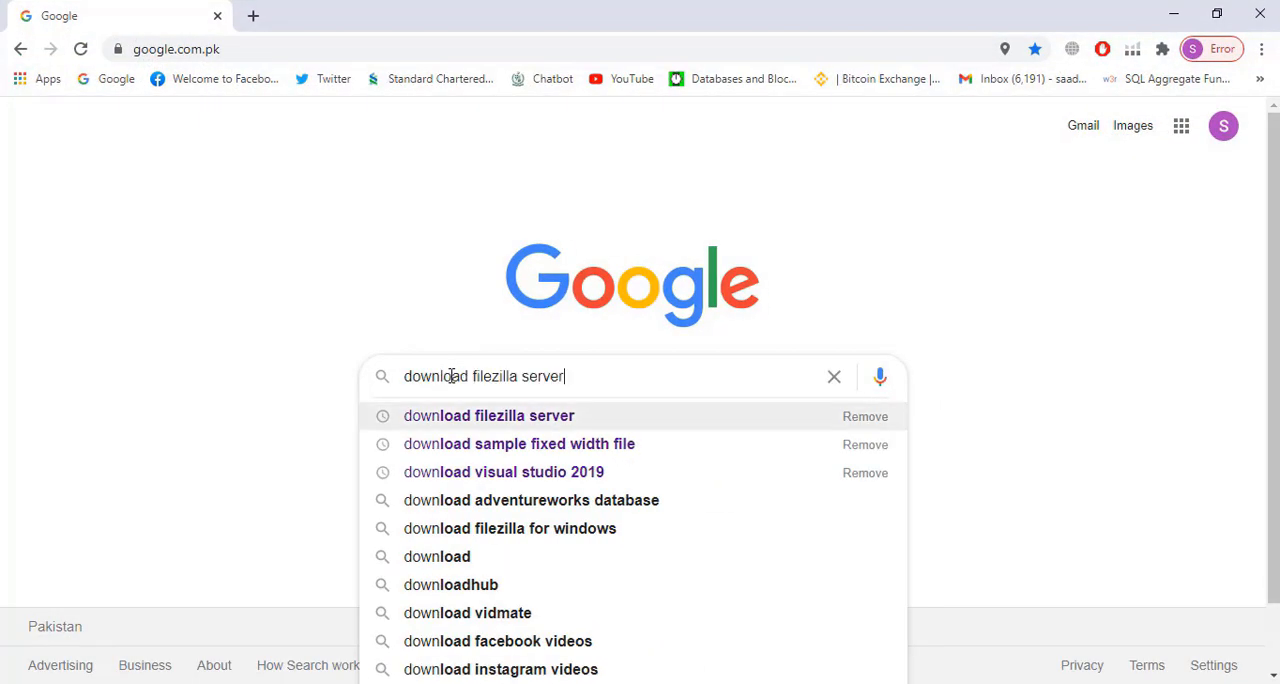
key(Return)
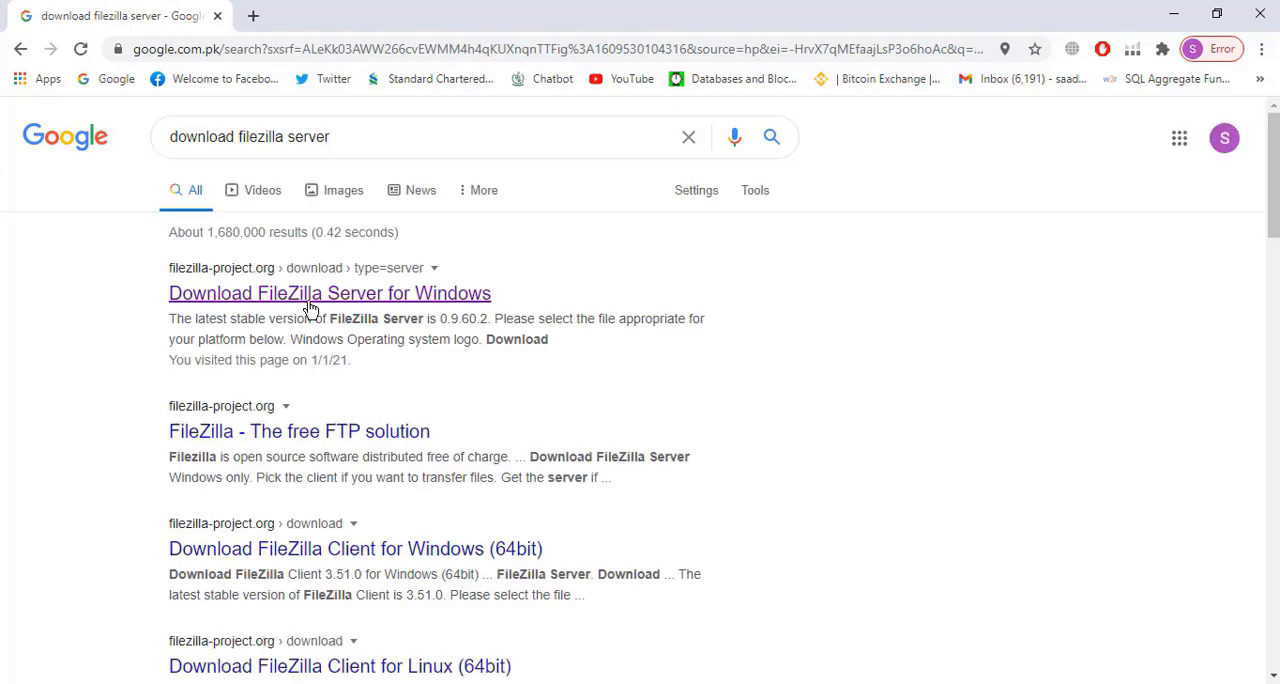
click(310, 309)
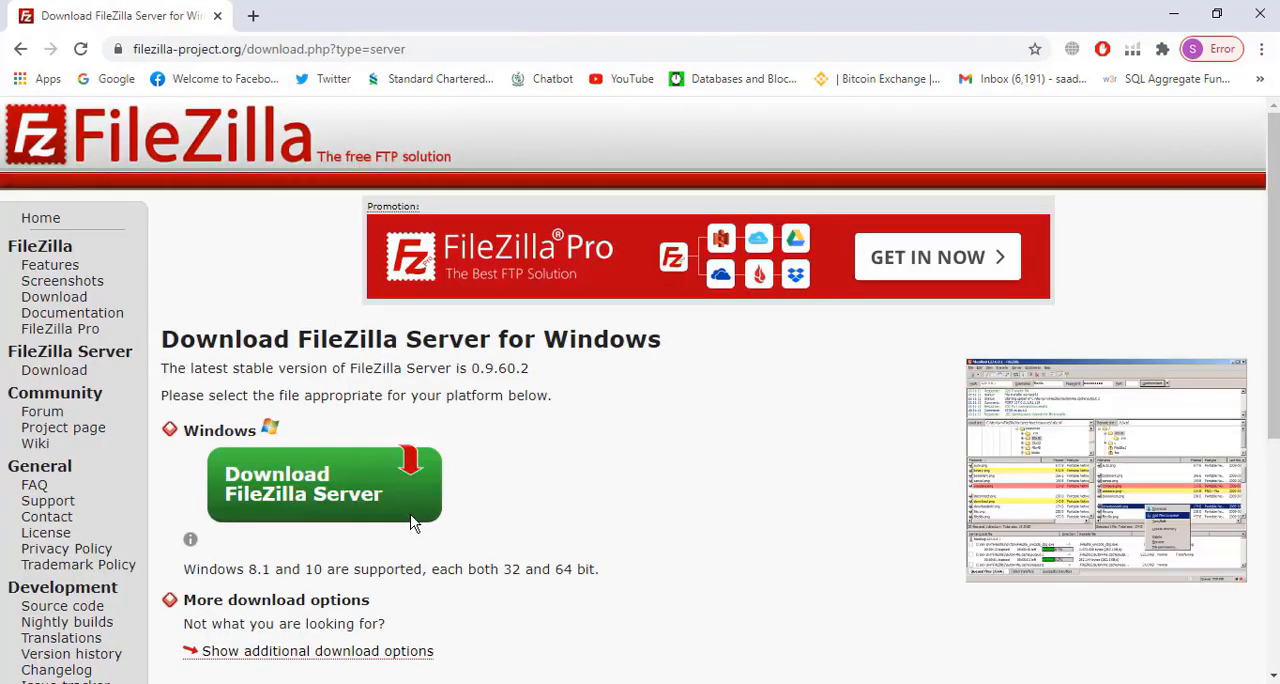
click(108, 78)
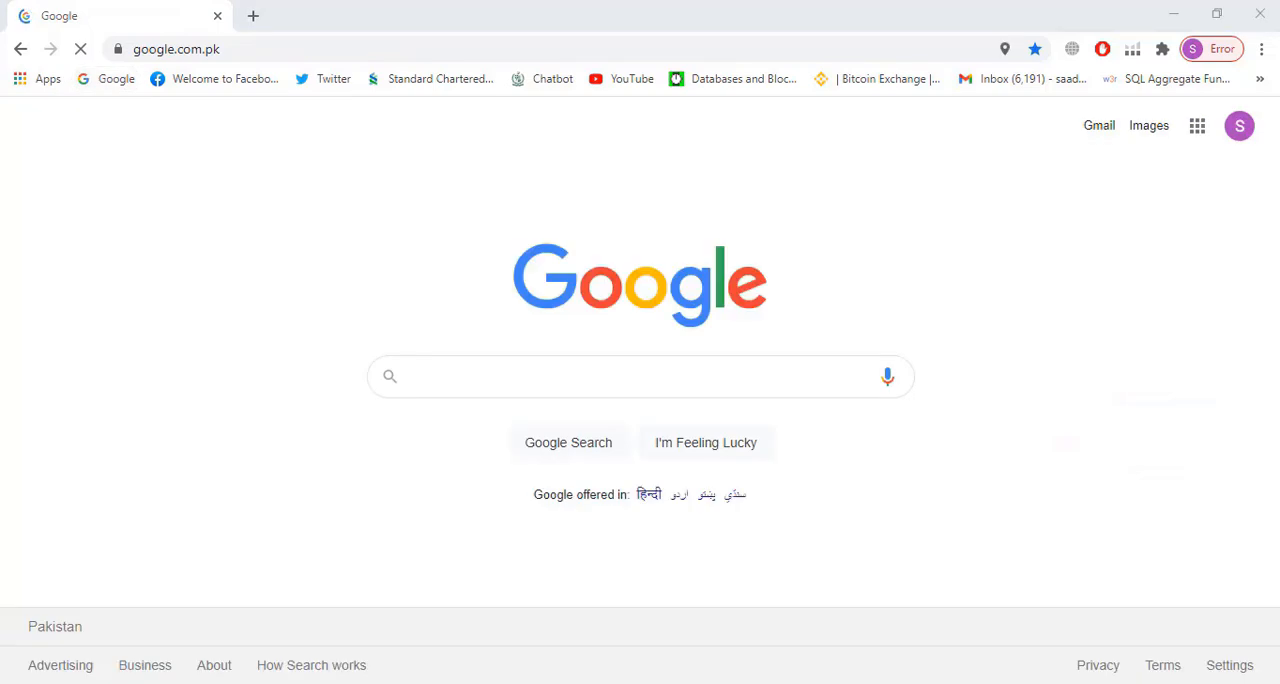
Find and launch the installed FileZilla Server Interface app
key(super)
text(fil)
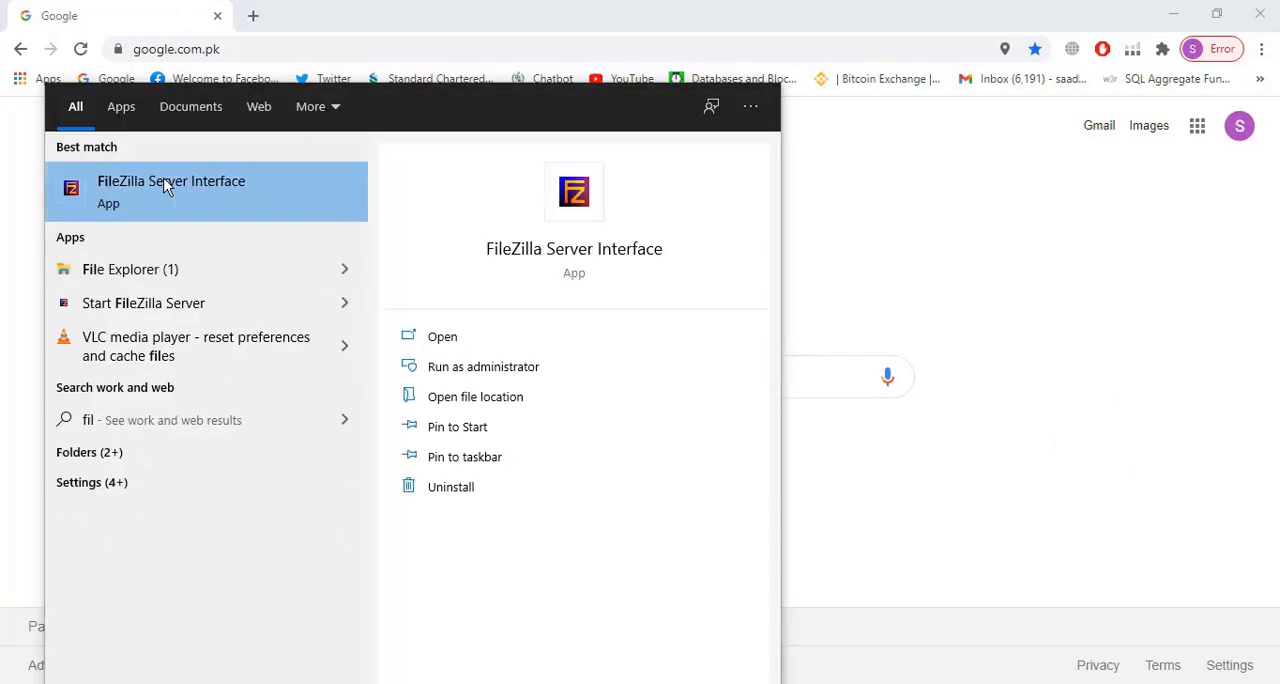
click(166, 183)
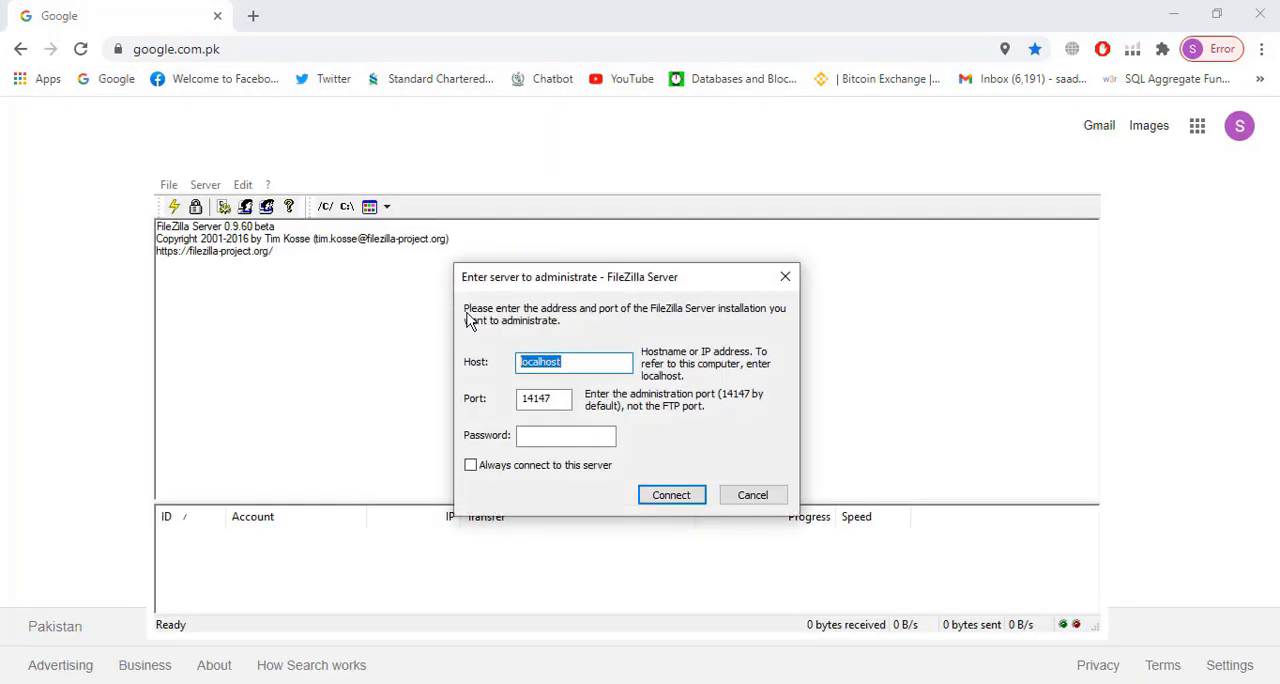
Connect to the FileZilla Server on localhost through administration port 14147 and open its user account settings
click(672, 495)
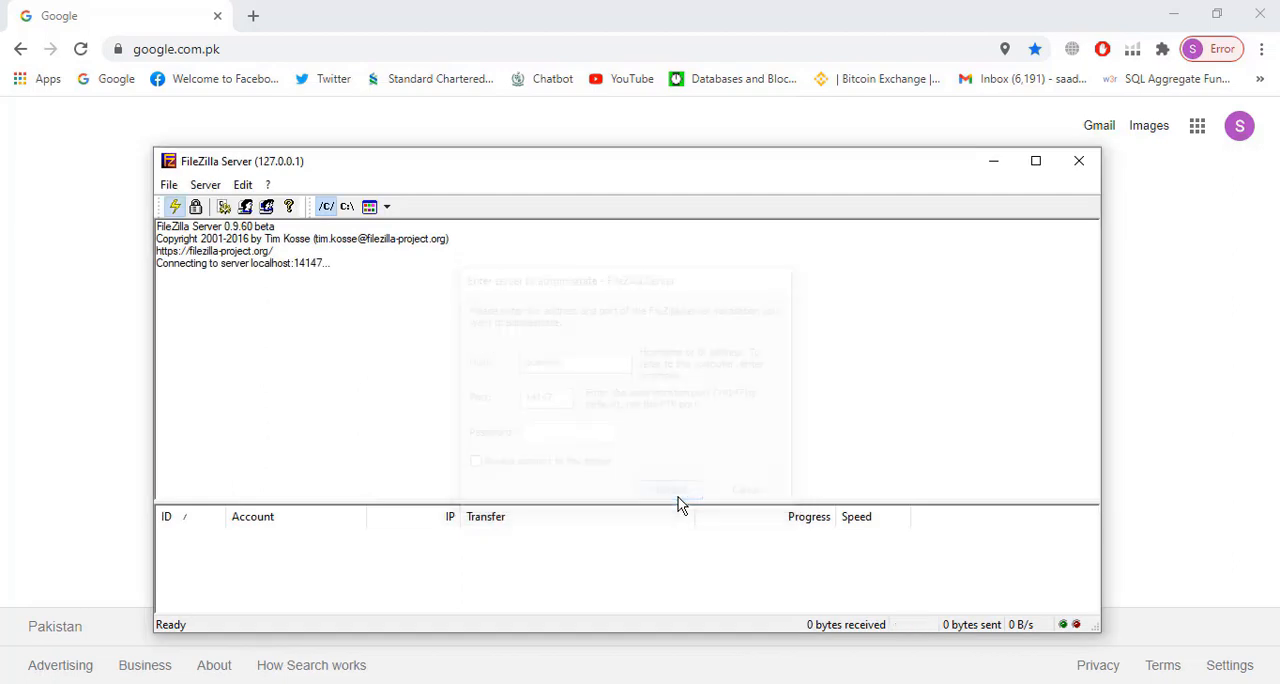
click(243, 185)
click(273, 228)
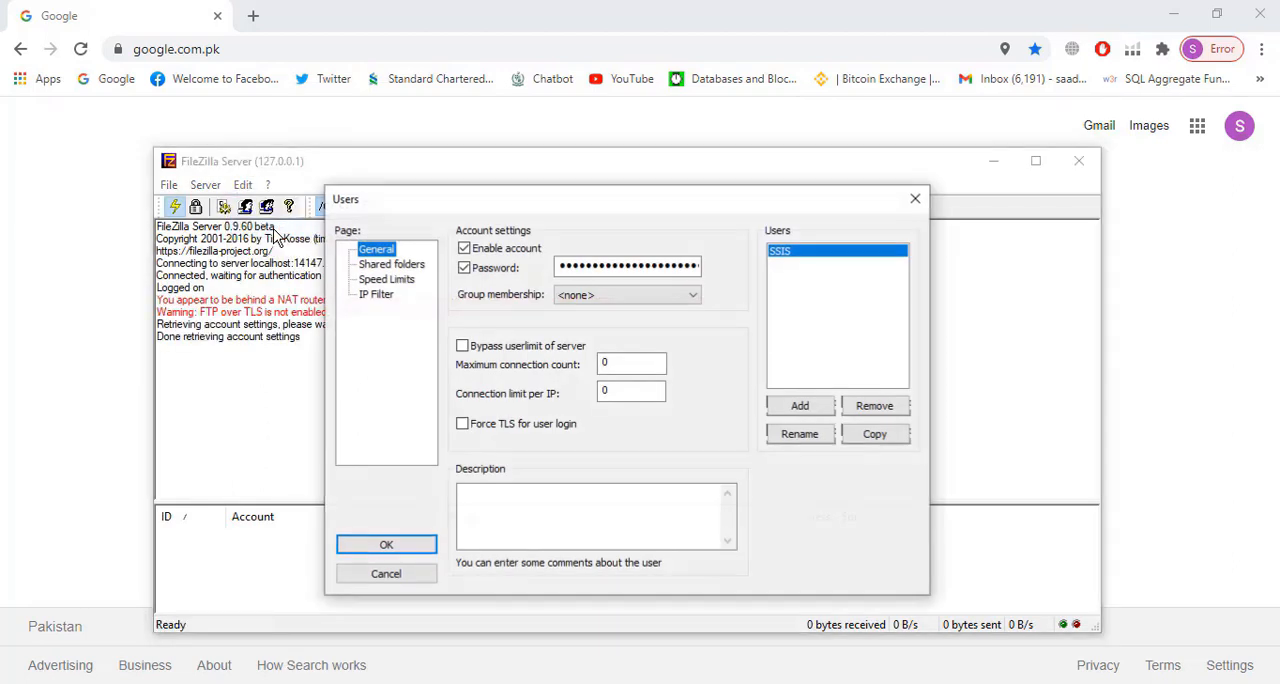
Add a user account named SSIS_USER without a group, enable its password requirement, and enter the account password
click(800, 406)
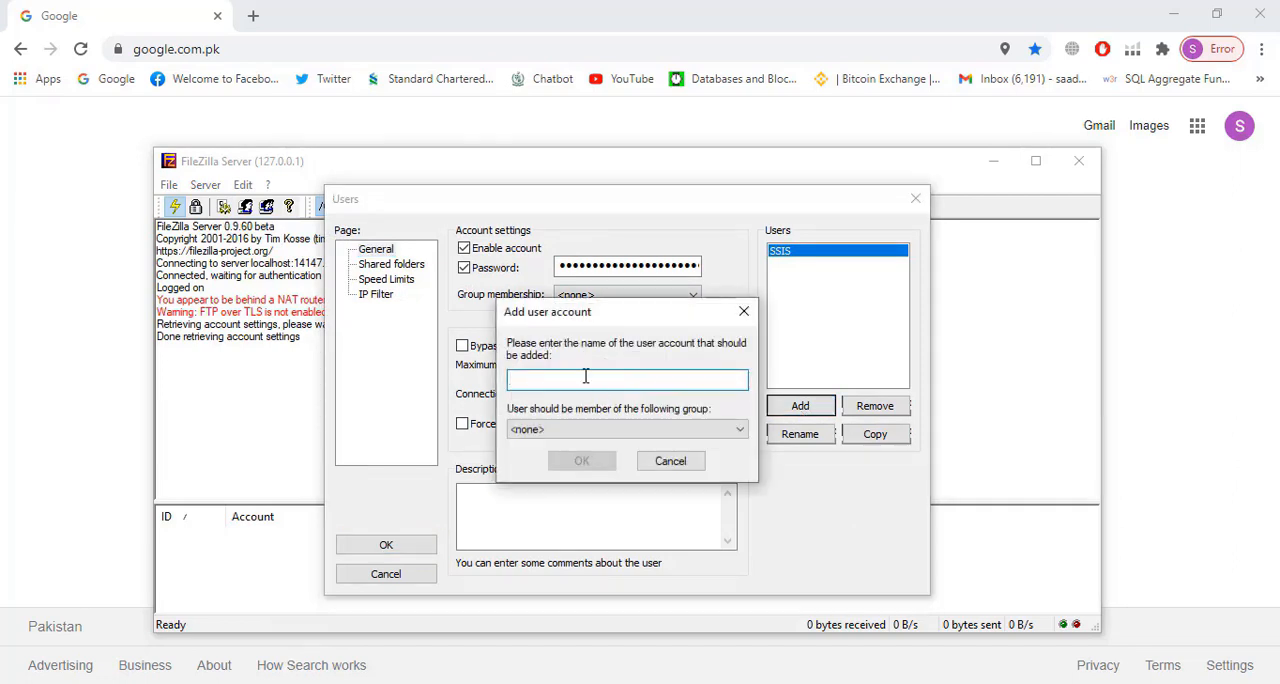
text(SSIS)
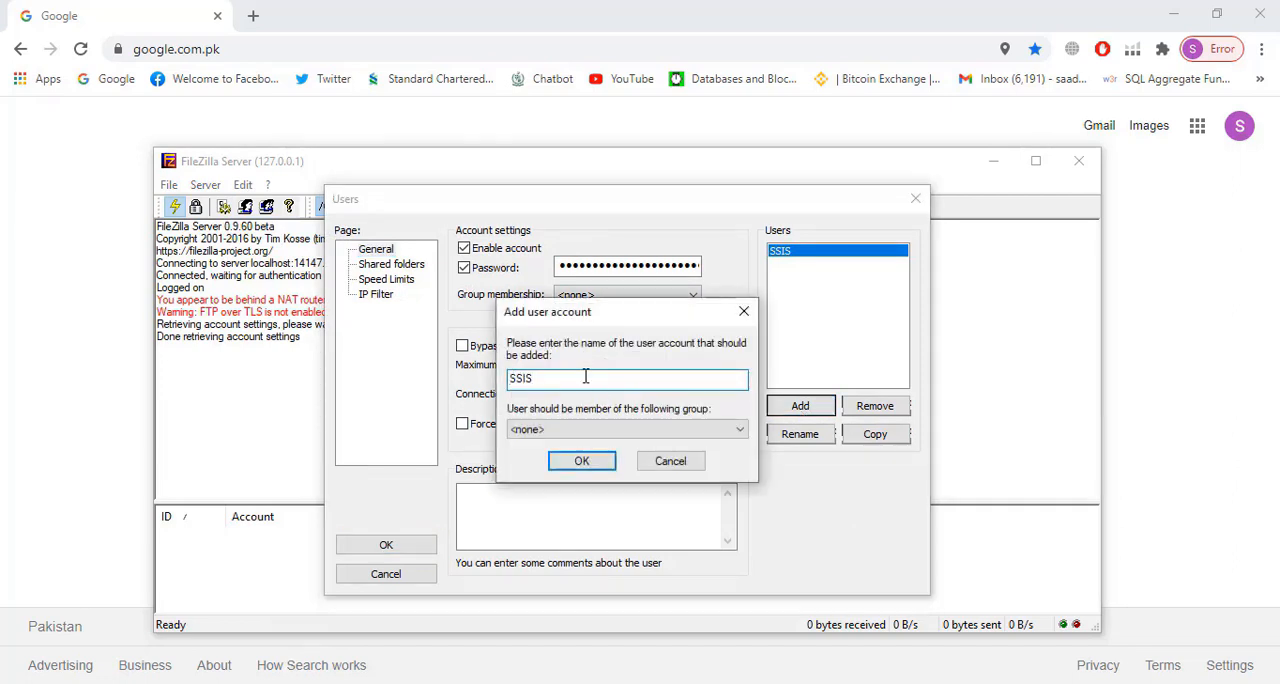
text(_User)
click(583, 464)
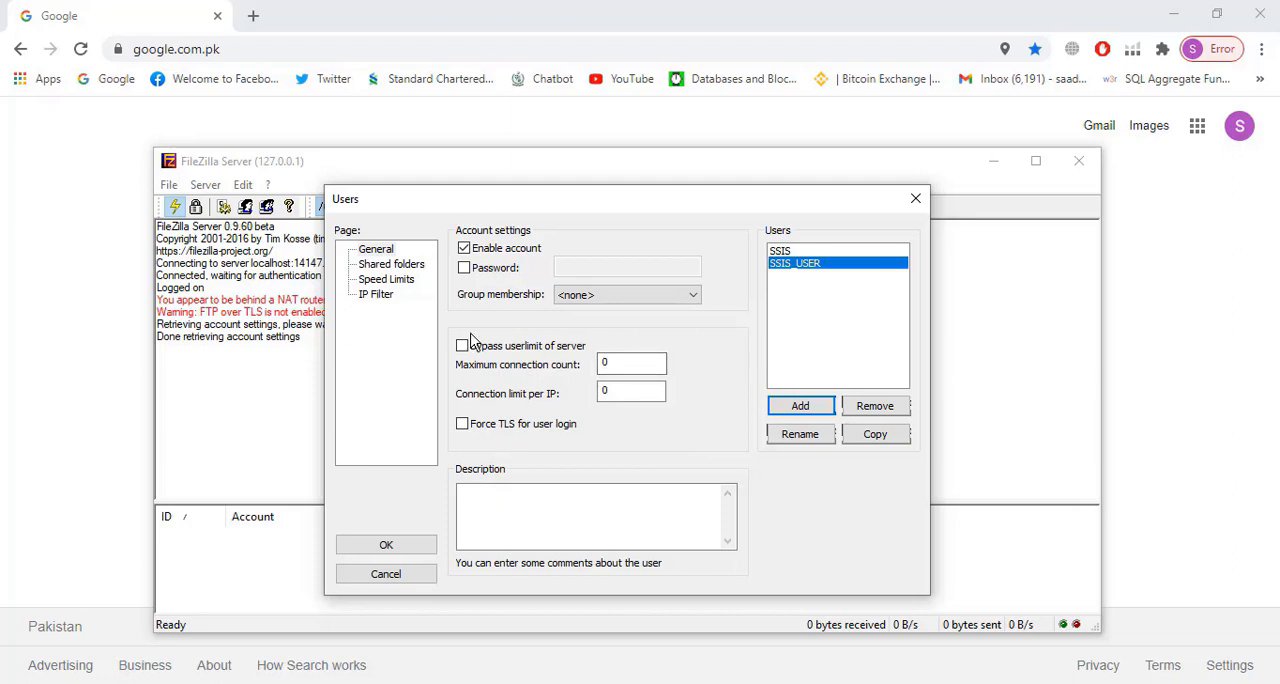
click(465, 272)
click(571, 267)
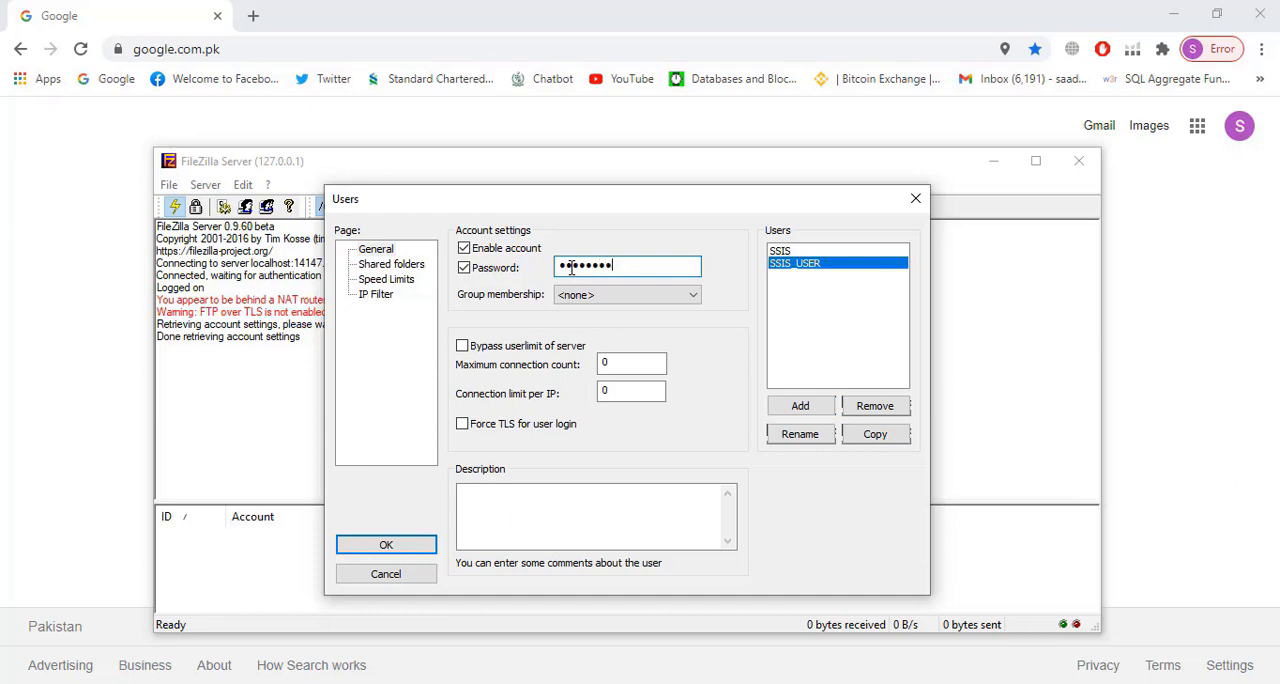
Open SSIS_USER's shared folders settings, then examine the full path of the FTP_Files folder in File Explorer and return to FileZilla Server
click(396, 266)
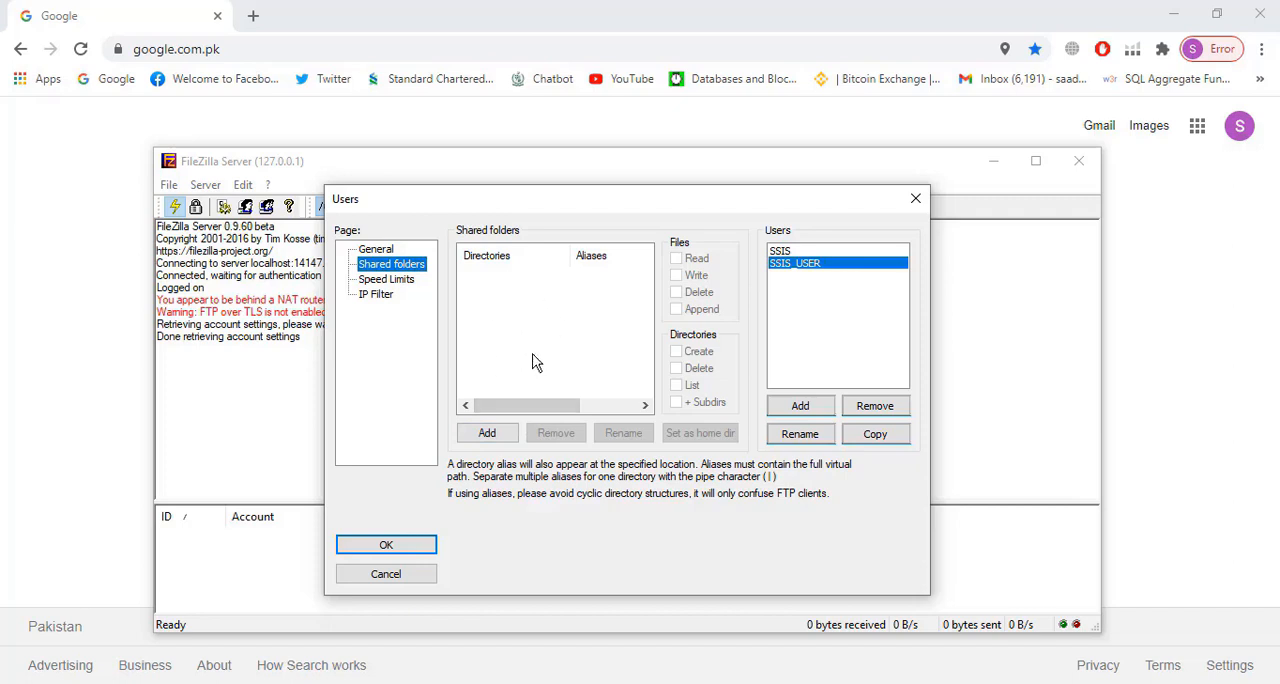
click(576, 682)
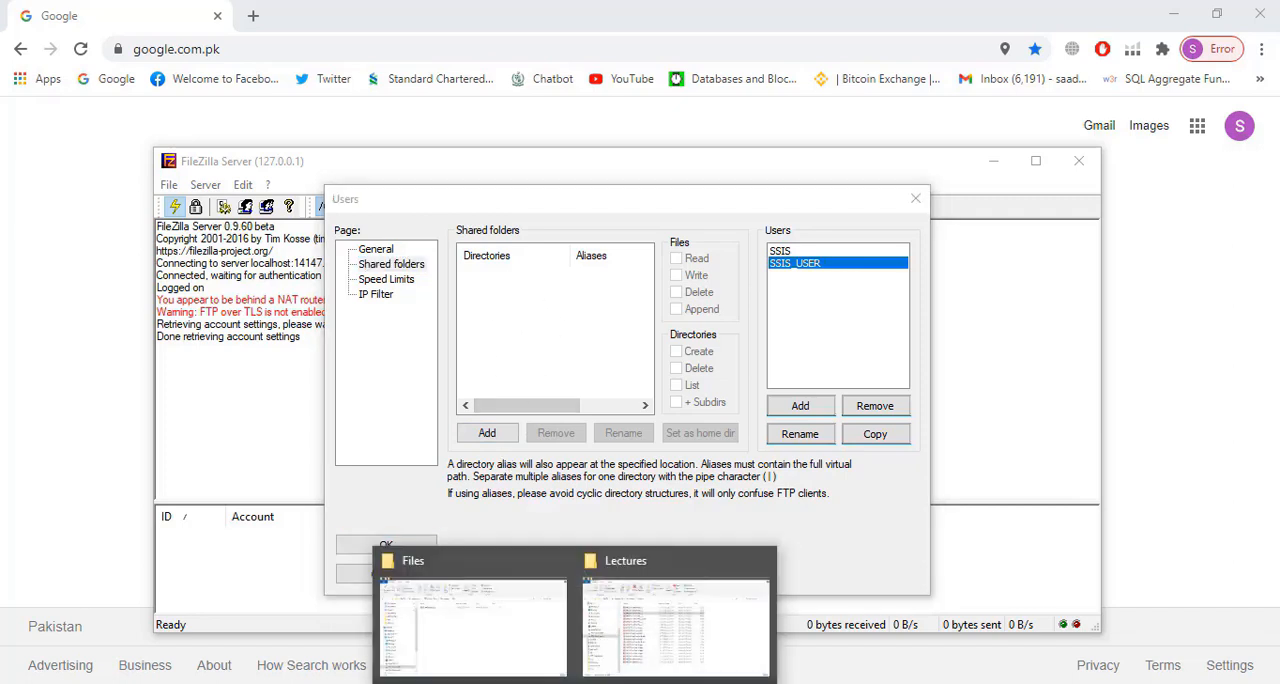
click(477, 626)
click(362, 149)
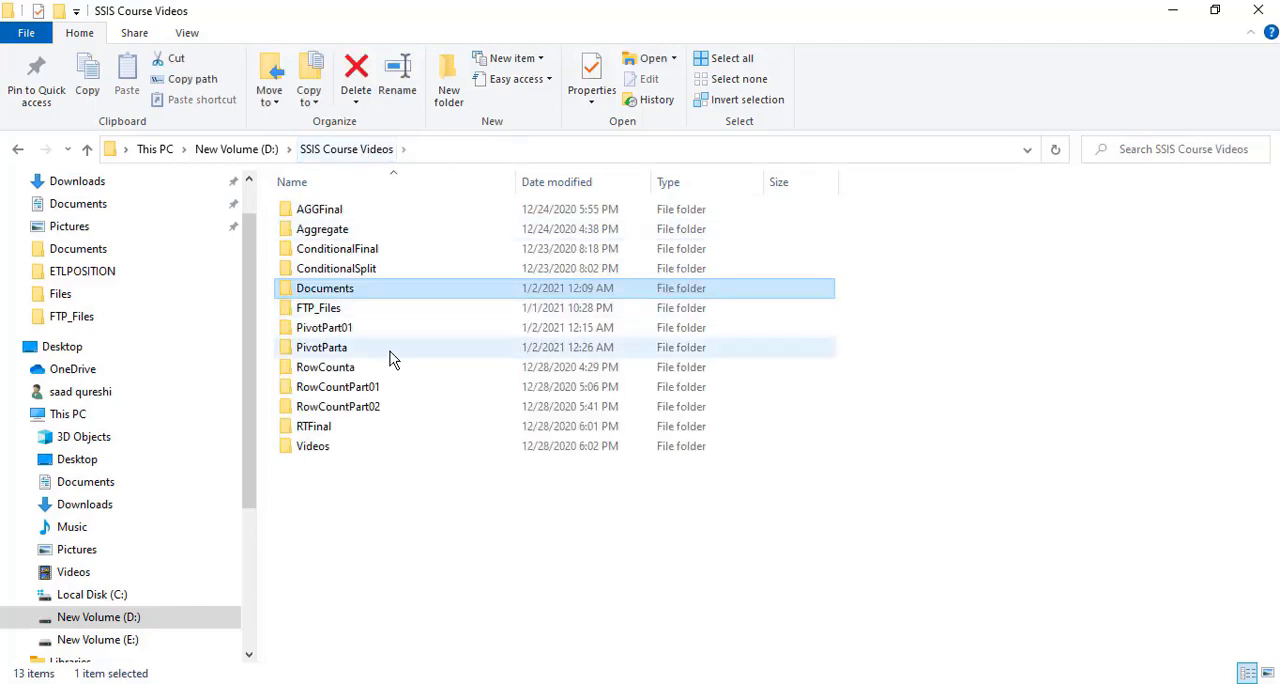
double_click(326, 310)
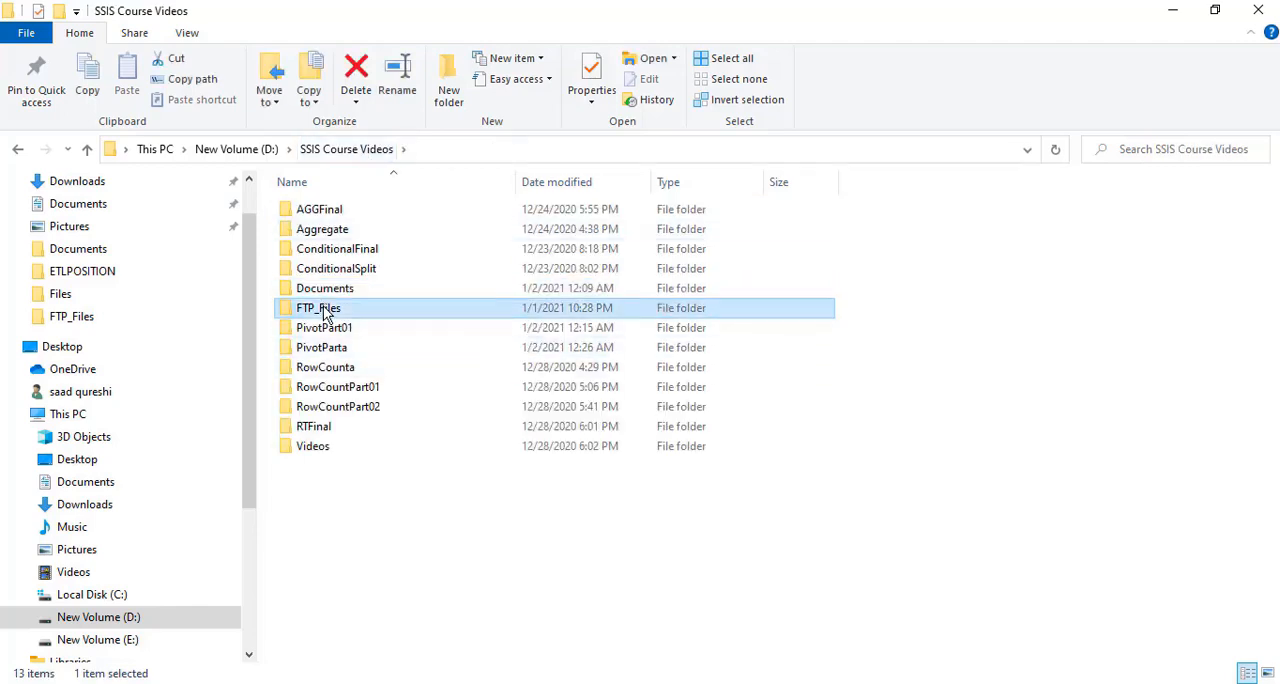
click(492, 149)
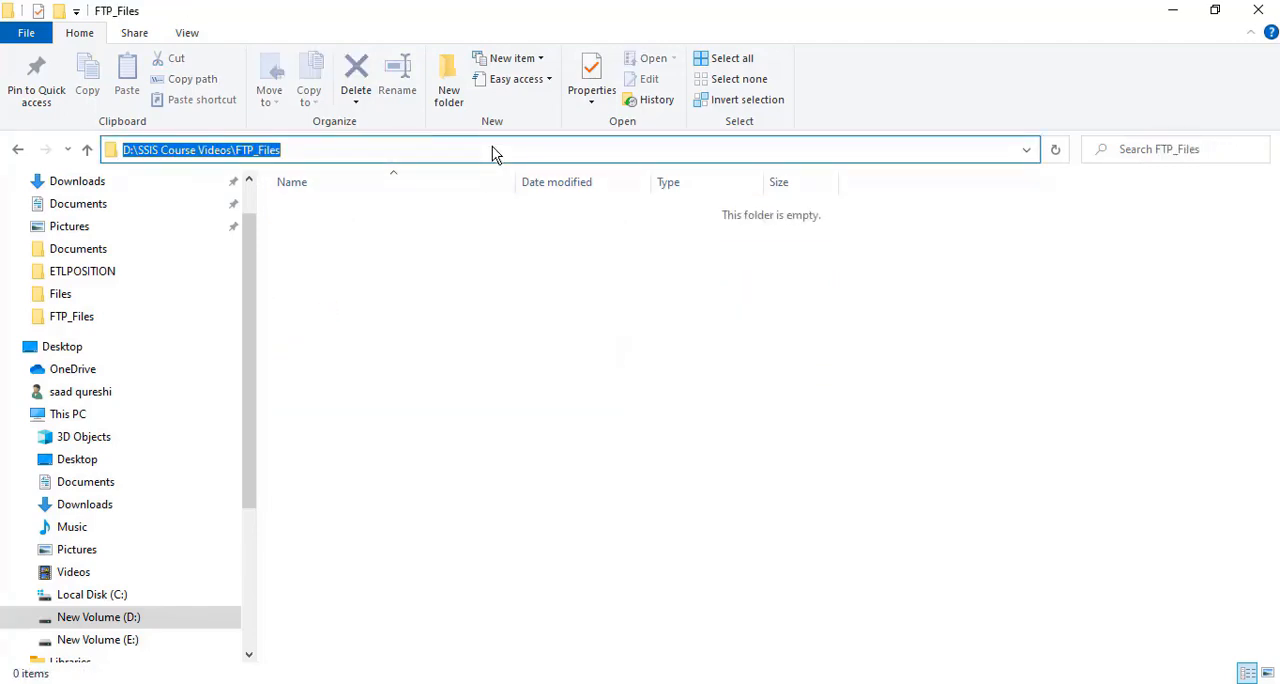
click(800, 683)
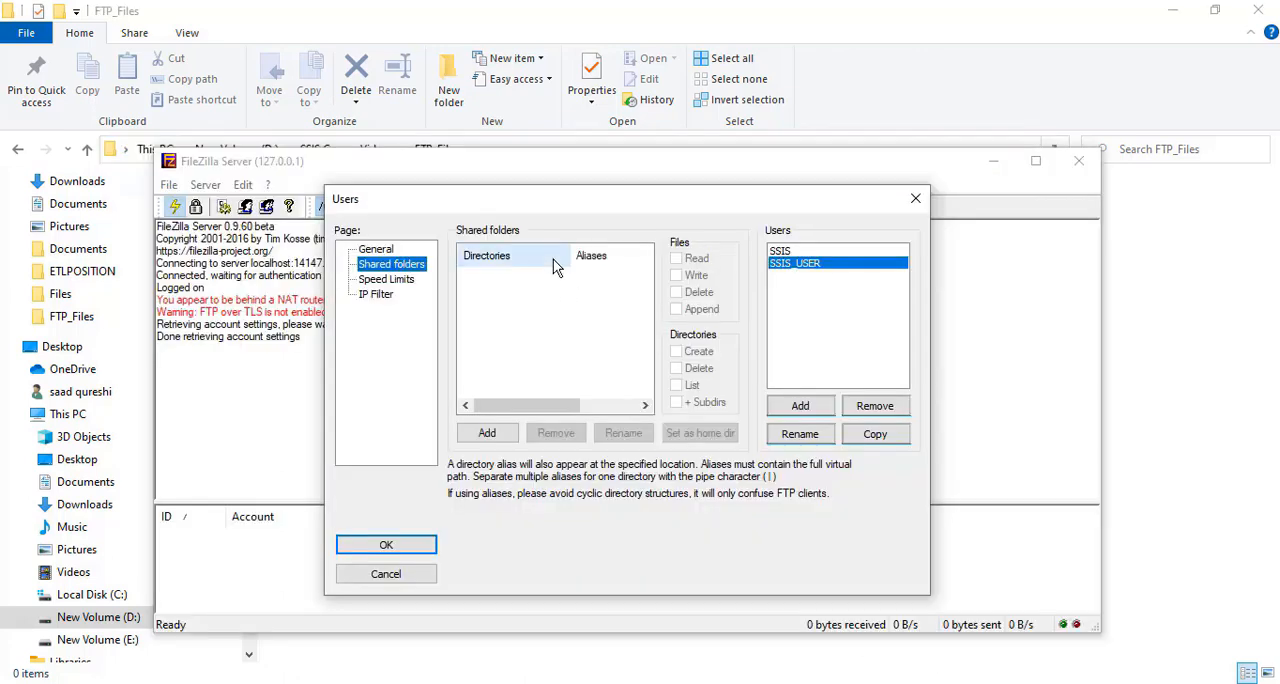
Add D:\SSIS Course Videos\FTP_Files as the shared folder of SSIS_USER and check that folder in File Explorer
click(487, 432)
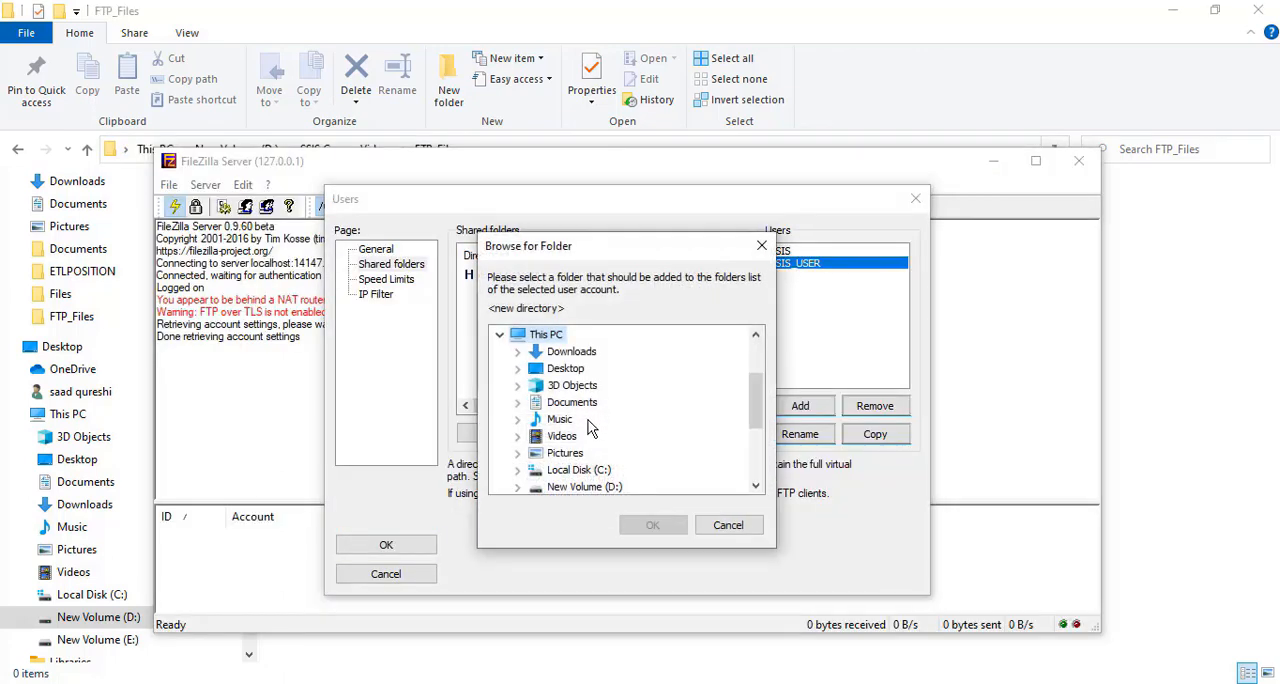
drag(754, 420, 761, 441)
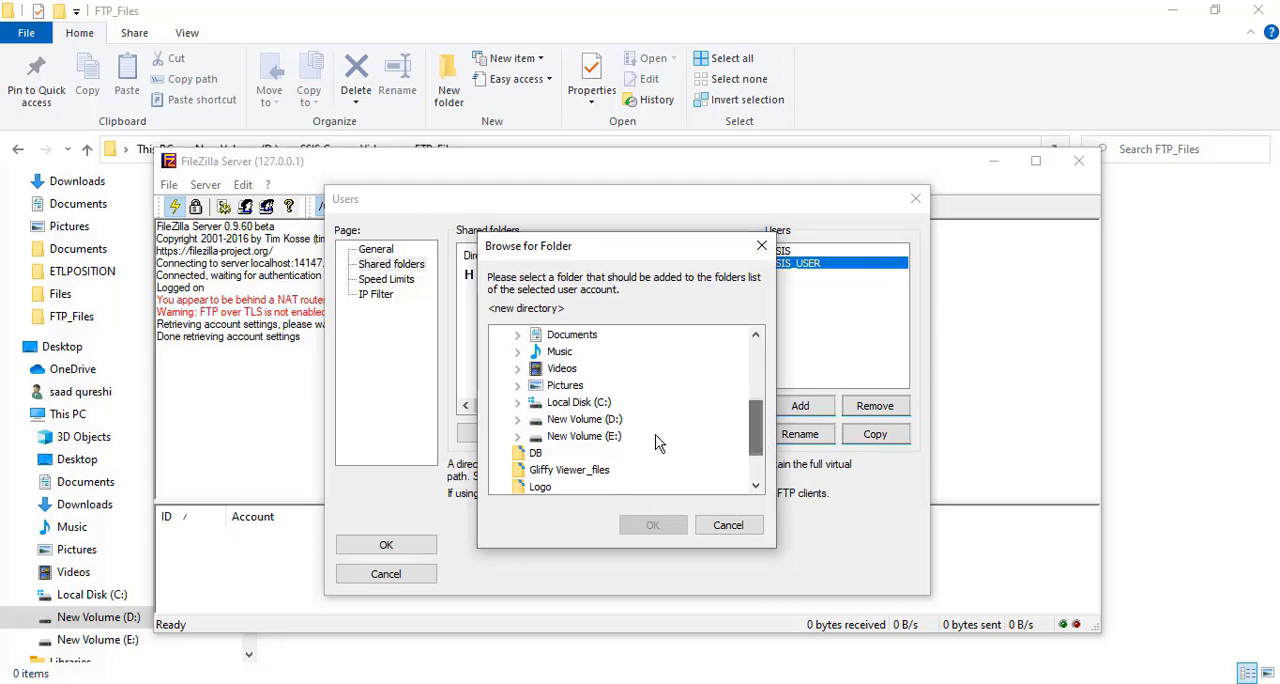
click(614, 424)
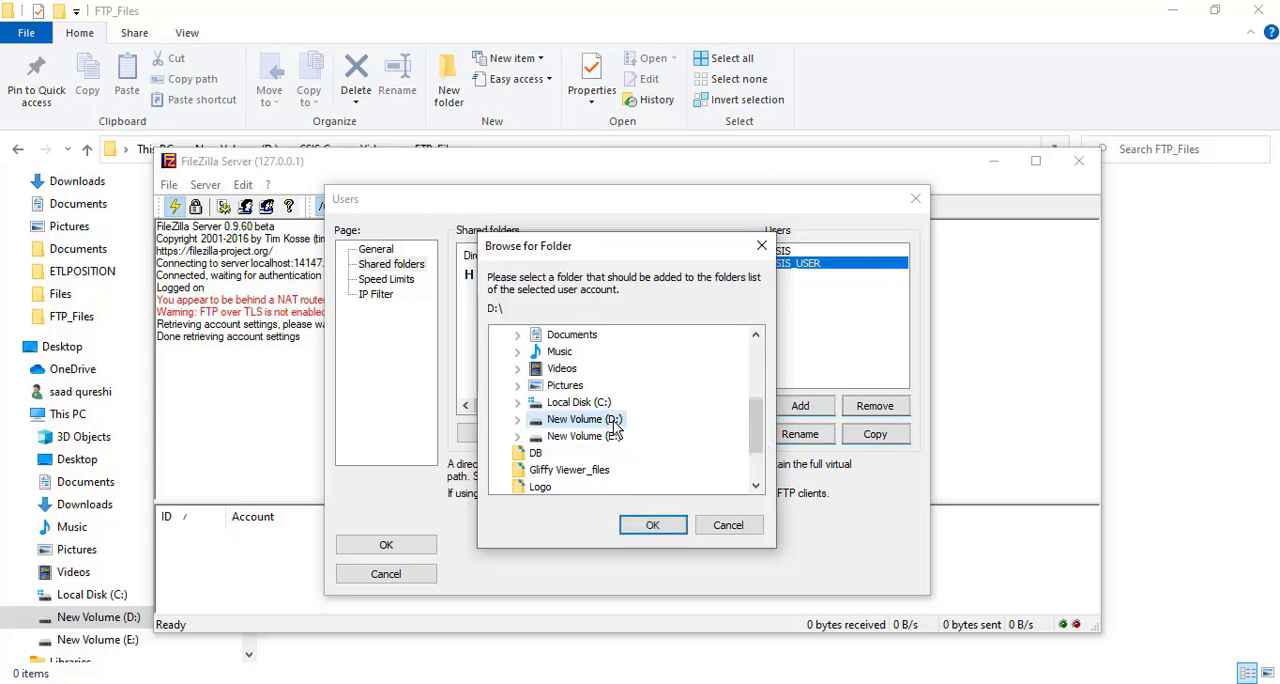
click(518, 420)
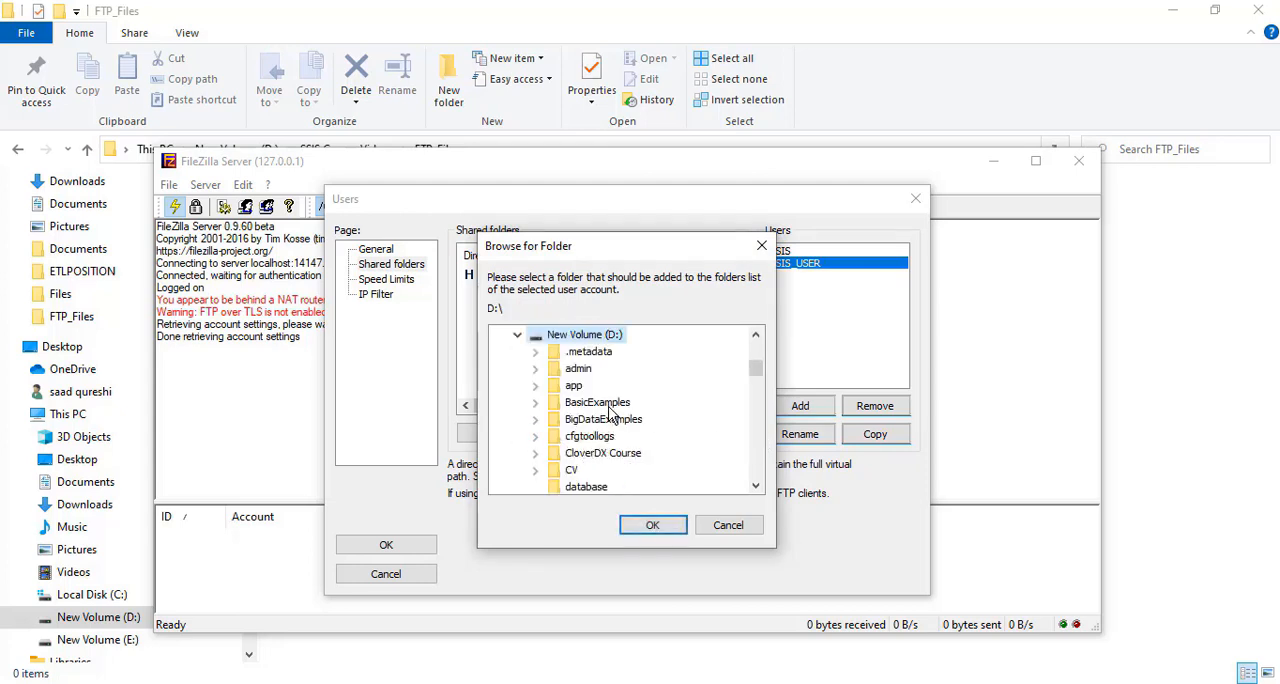
click(605, 405)
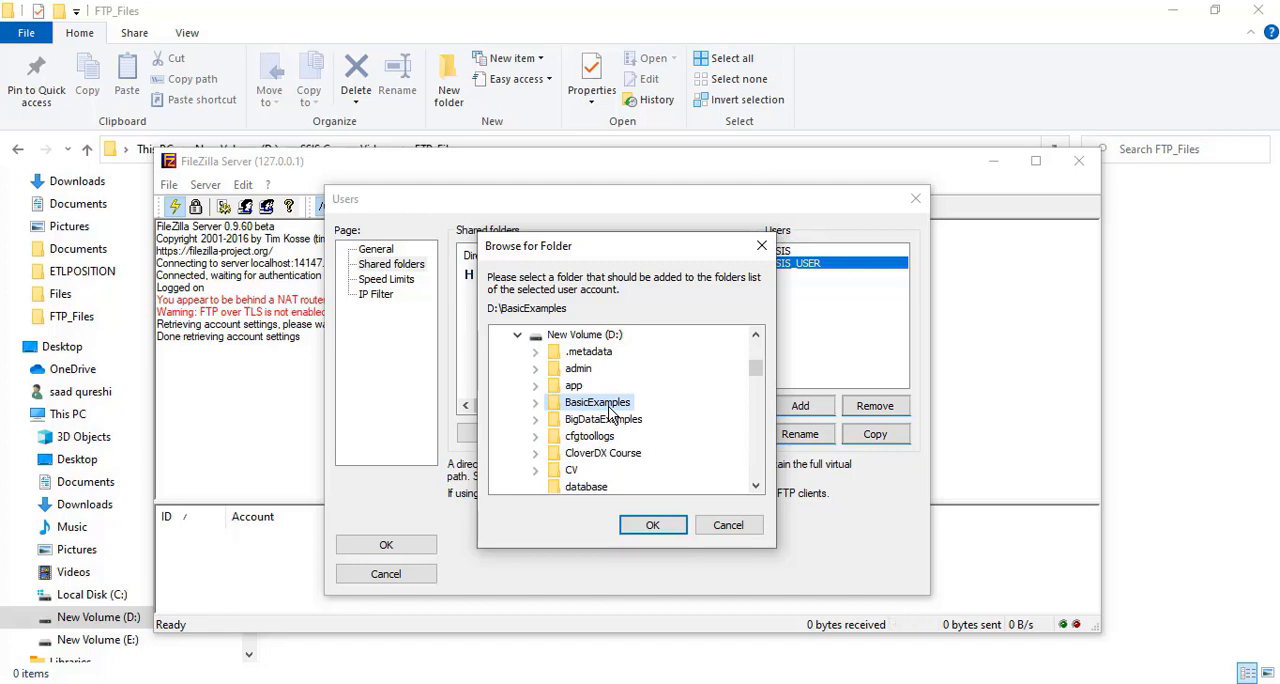
key(f)
key(s)
key(s)
key(s)
key(s)
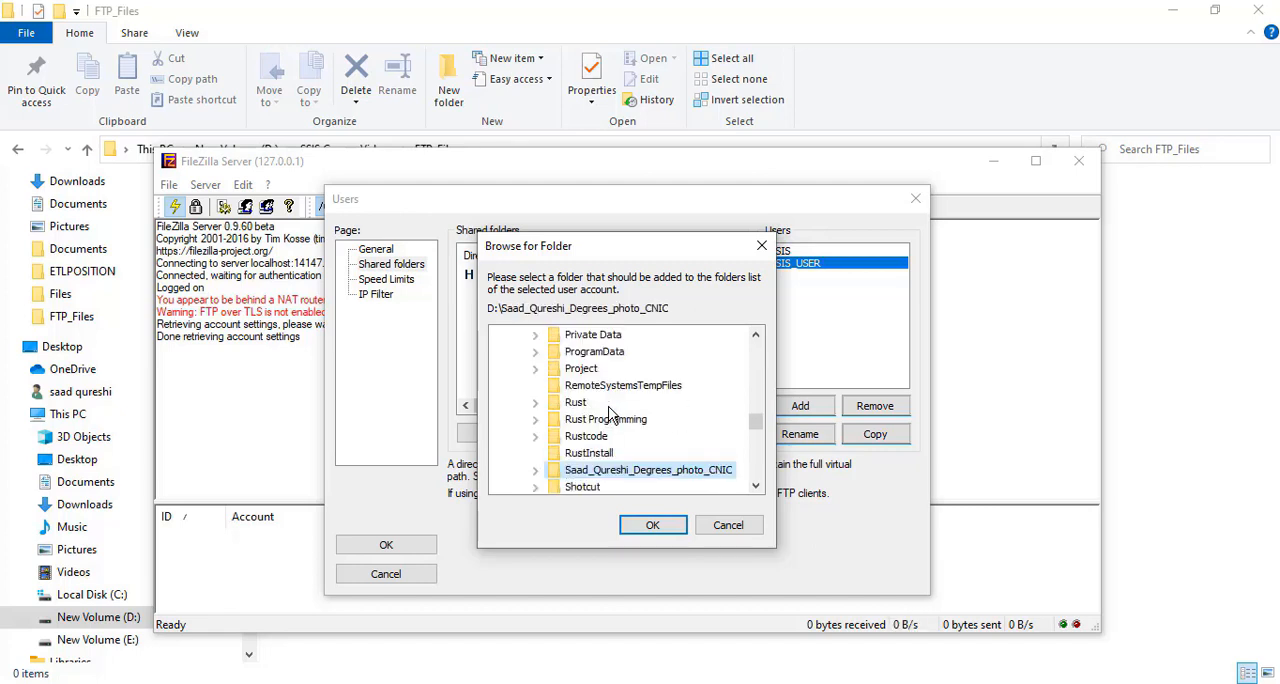
key(s)
key(s)
key(s)
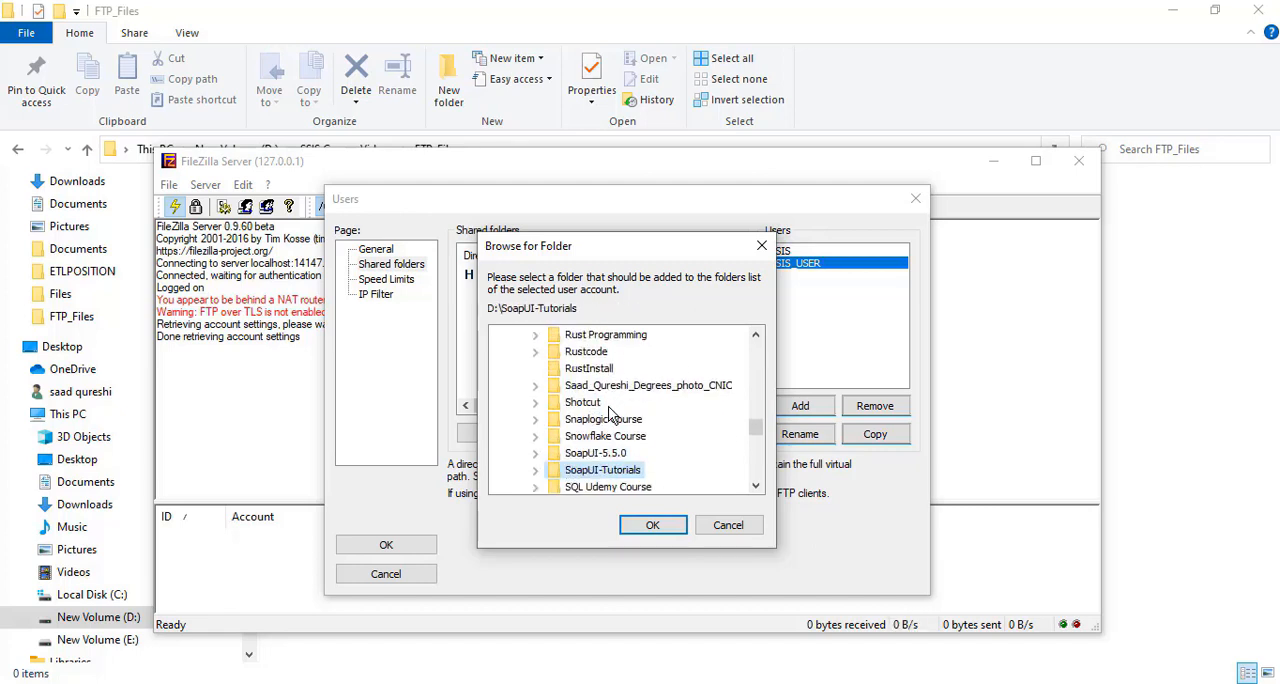
key(s)
key(s)
key(s)
key(s)
key(s)
key(s)
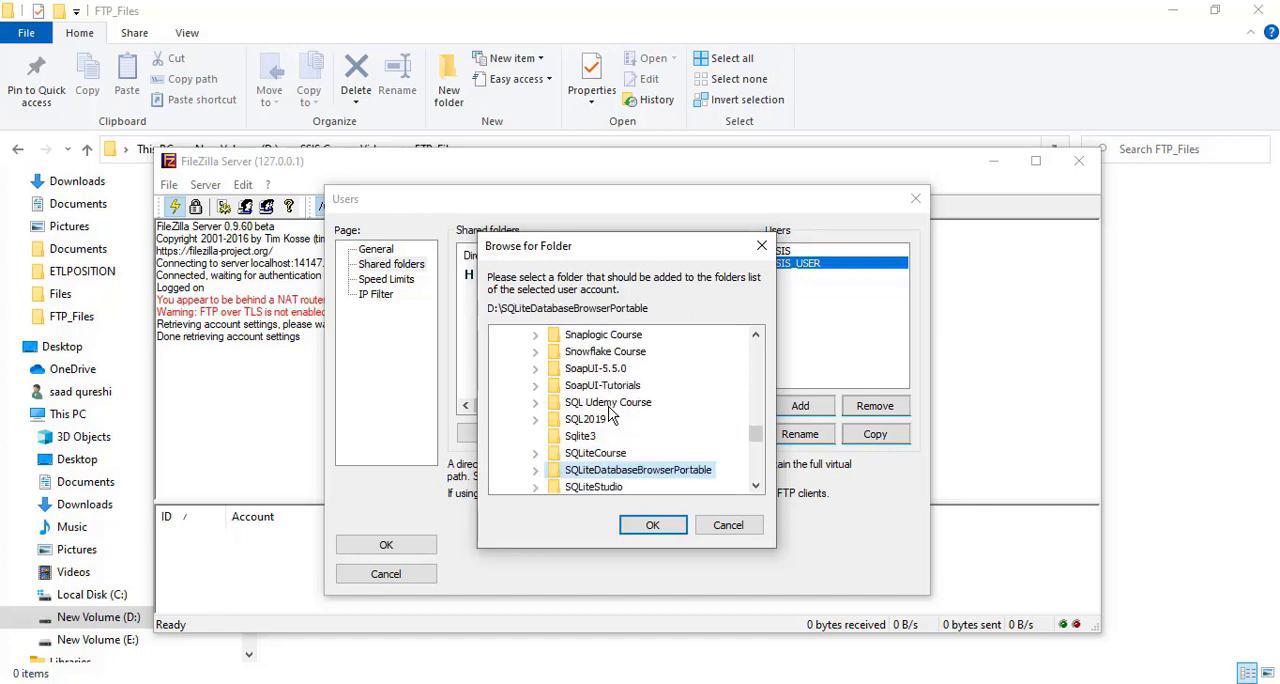
key(s)
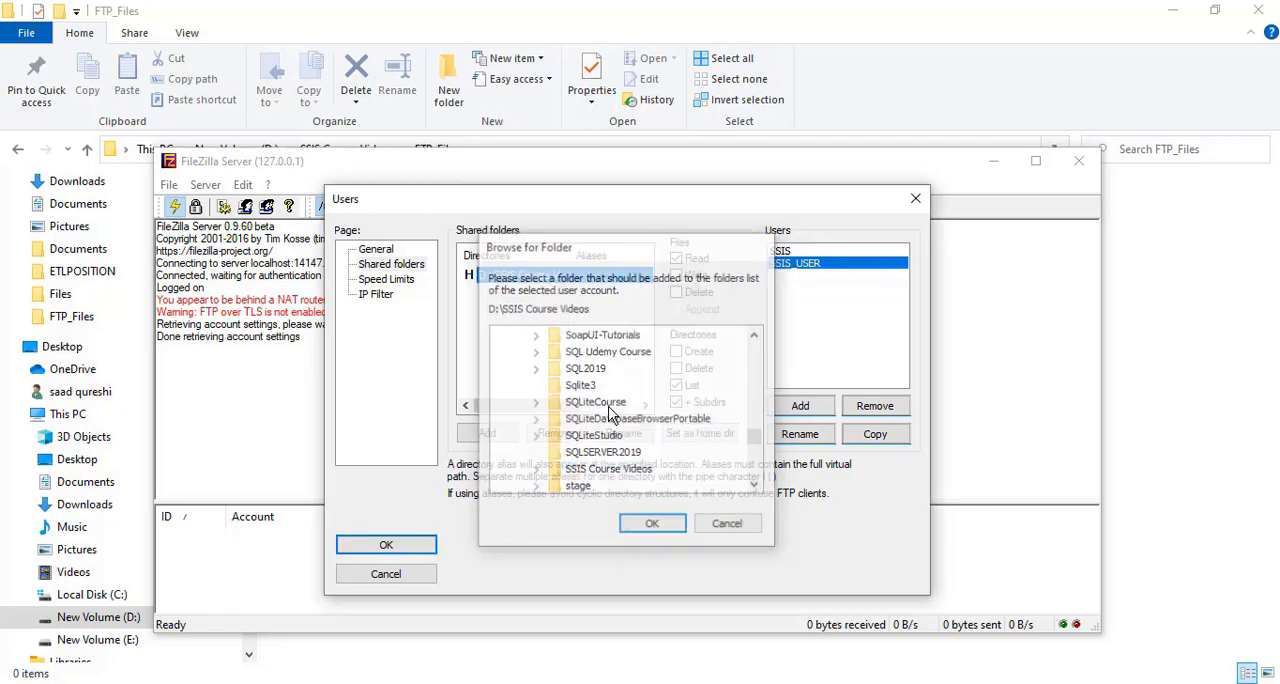
key(Return)
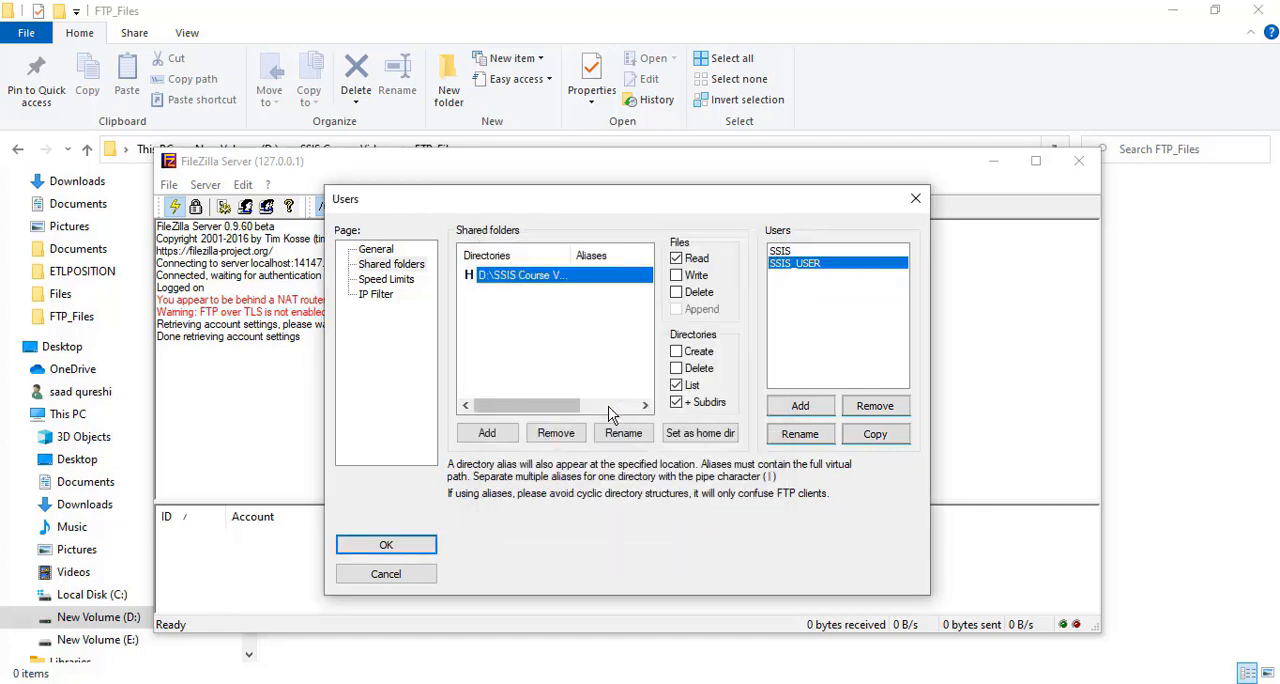
double_click(557, 276)
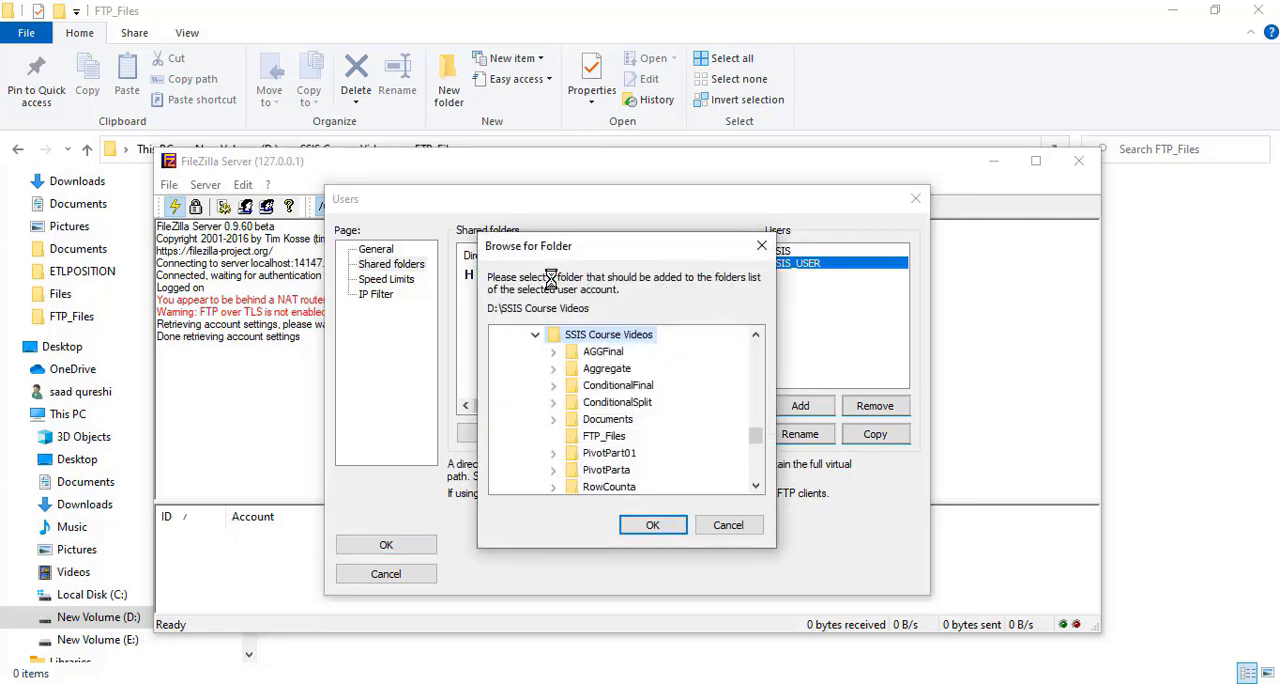
click(606, 438)
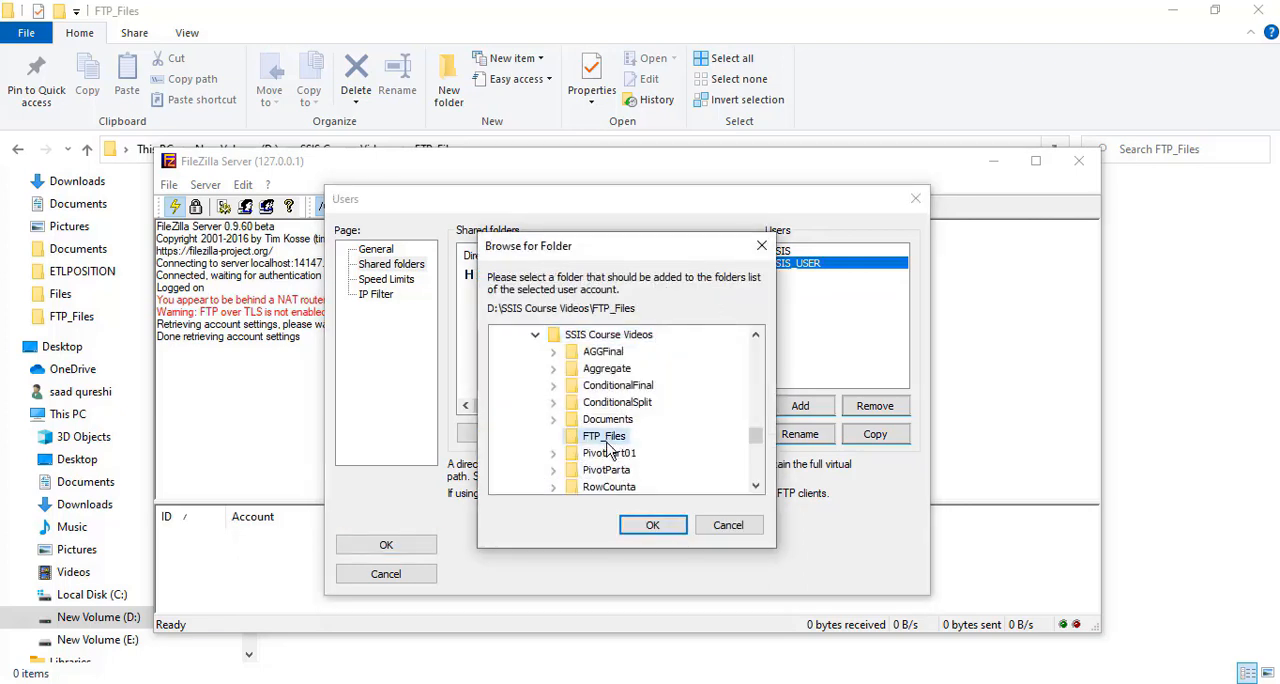
click(655, 524)
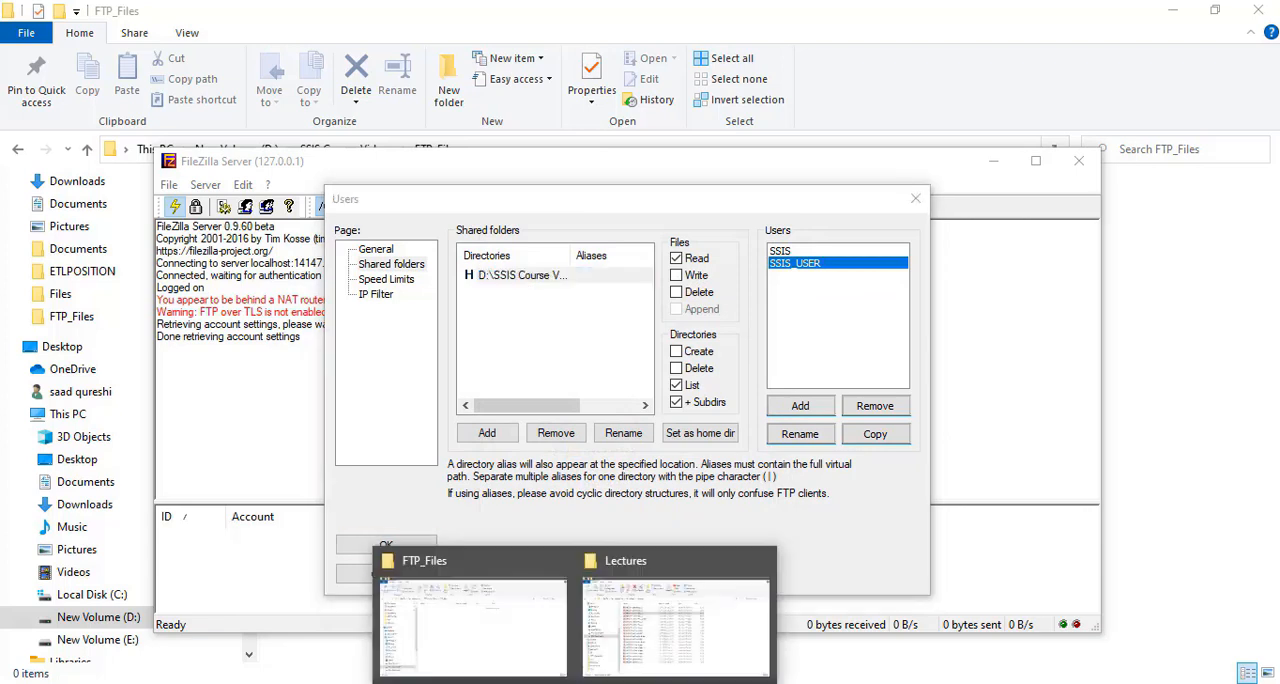
click(486, 634)
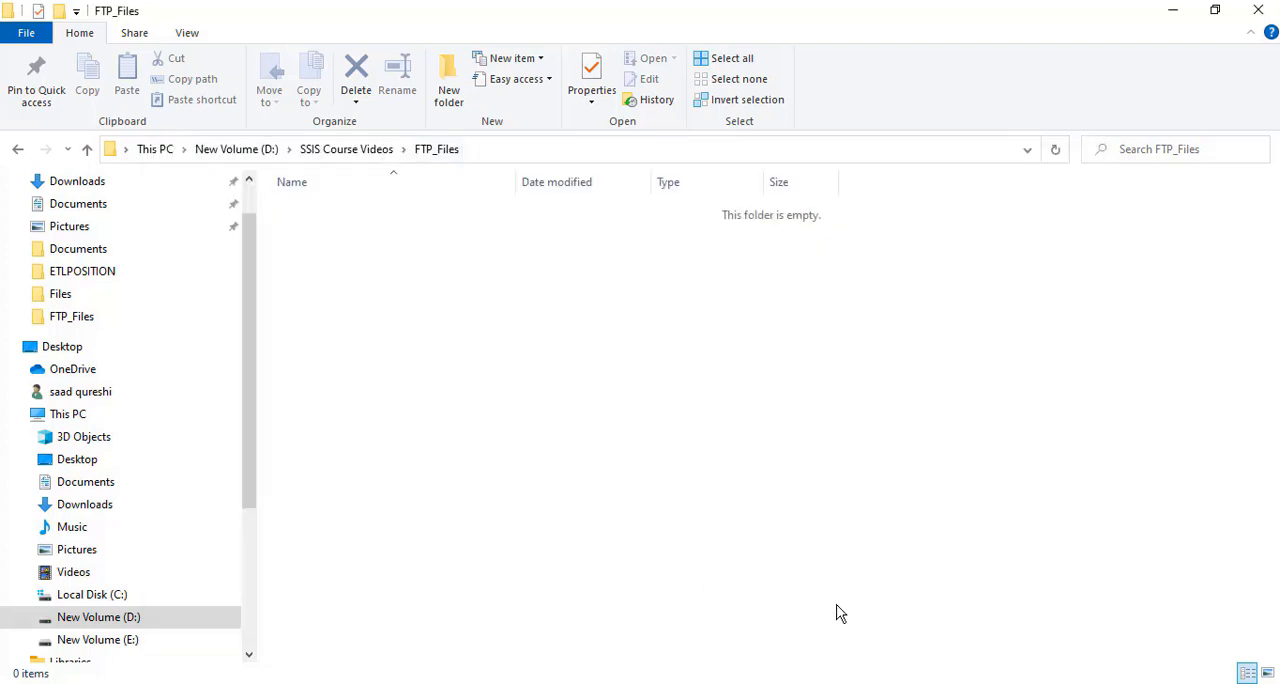
key(alt+Tab)
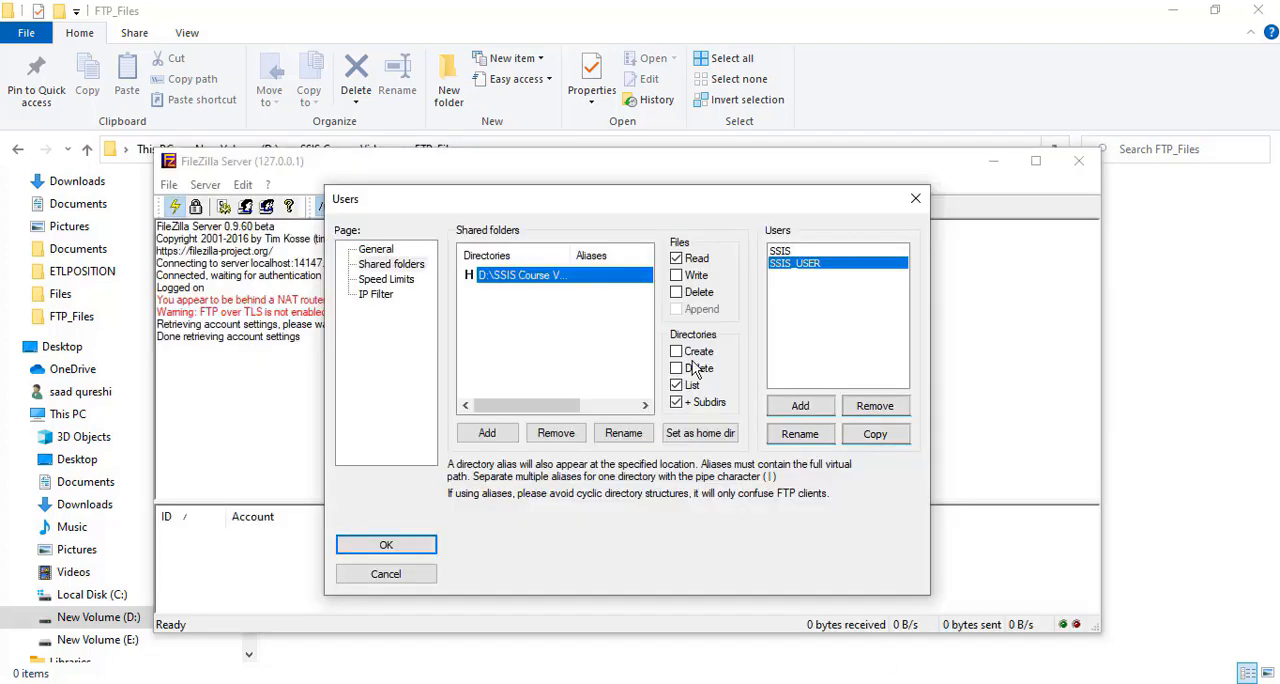
Grant SSIS_USER the Write, Delete and Append file permissions plus the Create and Delete directory permissions, and save the account settings
click(676, 275)
click(676, 292)
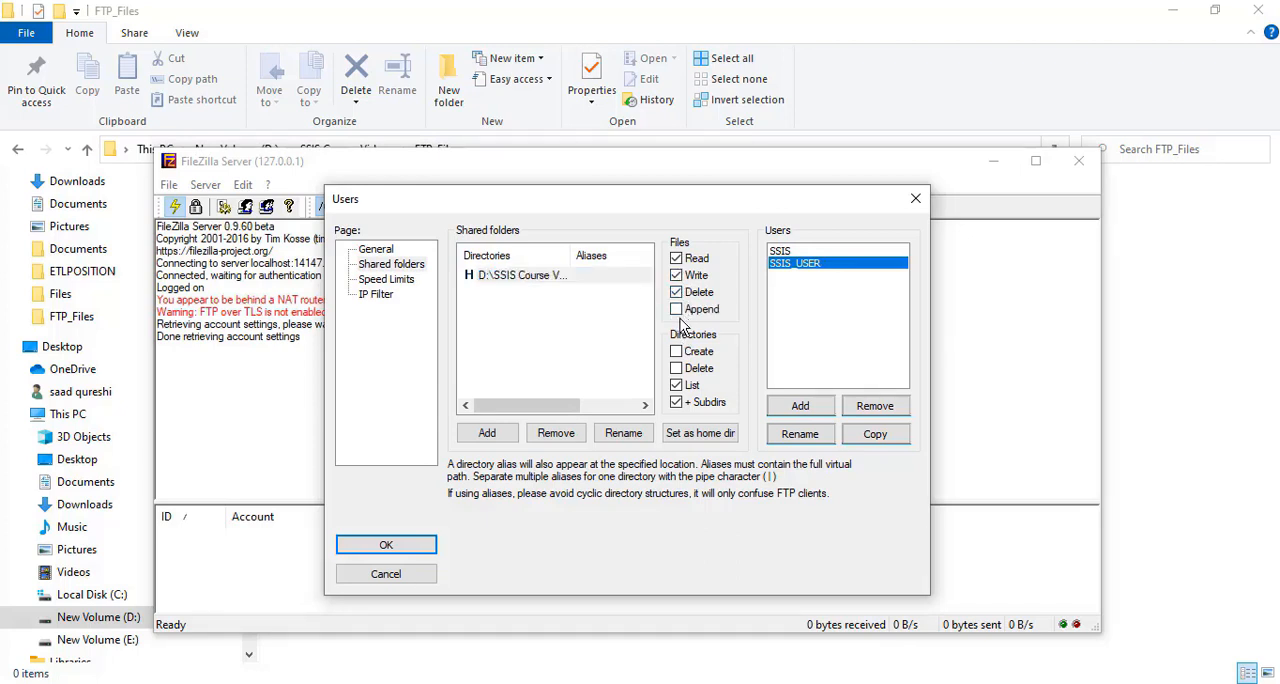
click(676, 309)
click(676, 351)
click(676, 368)
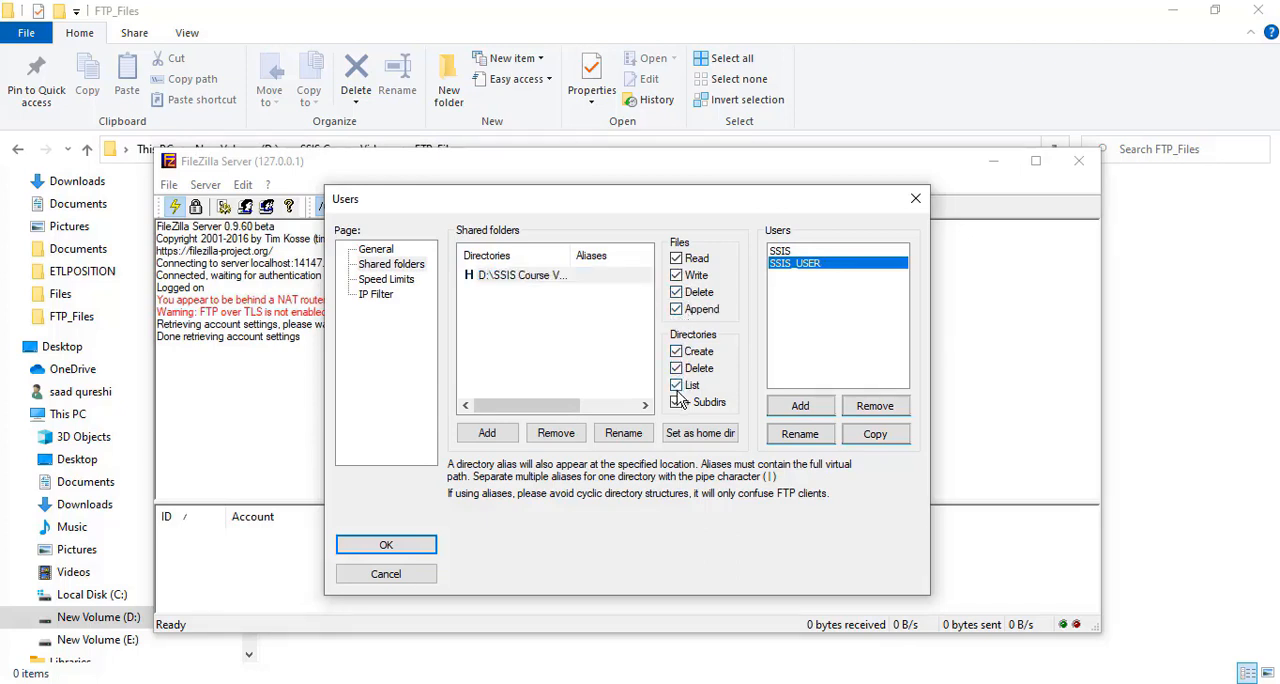
click(410, 546)
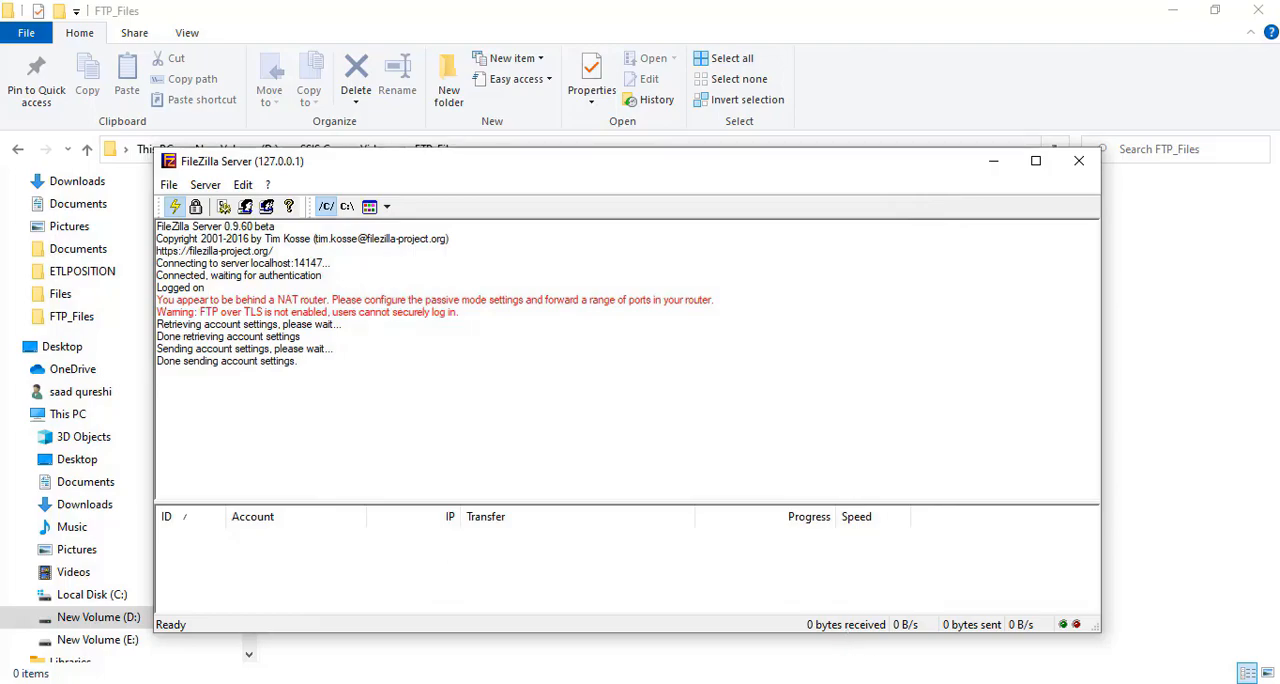
Switch to Visual Studio and start a new connection for the FtpConnection property of the FTP Task
key(alt+Tab)
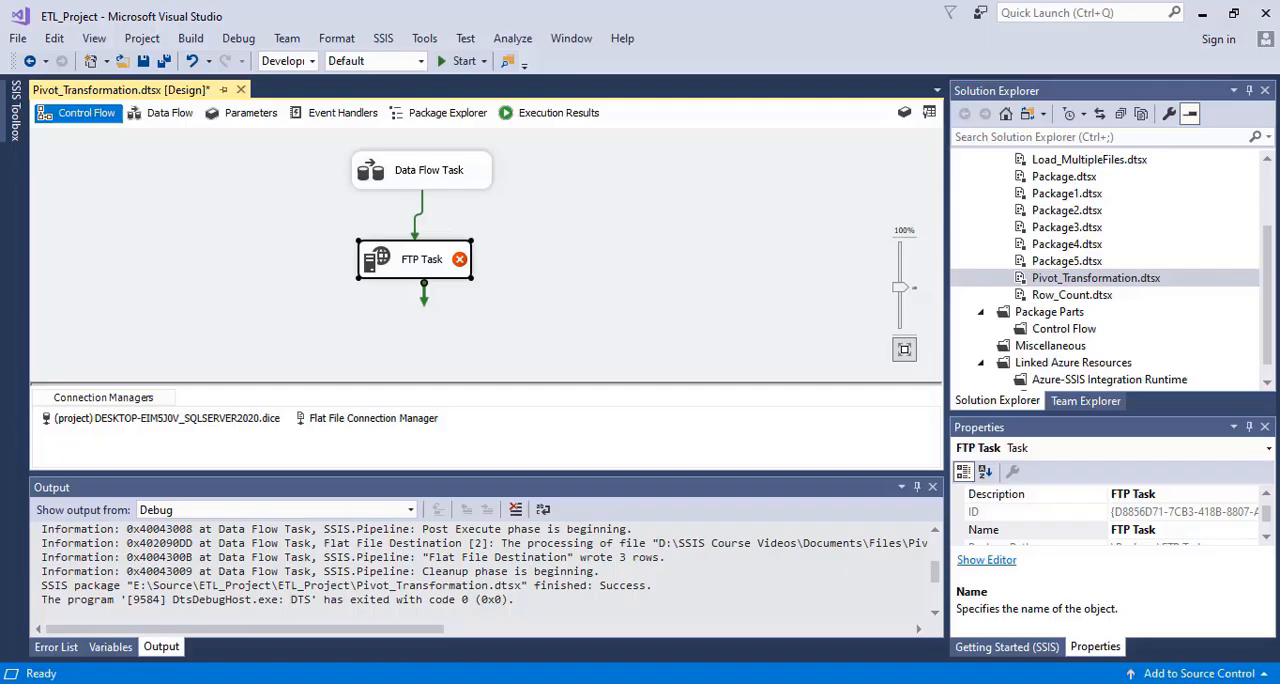
double_click(408, 262)
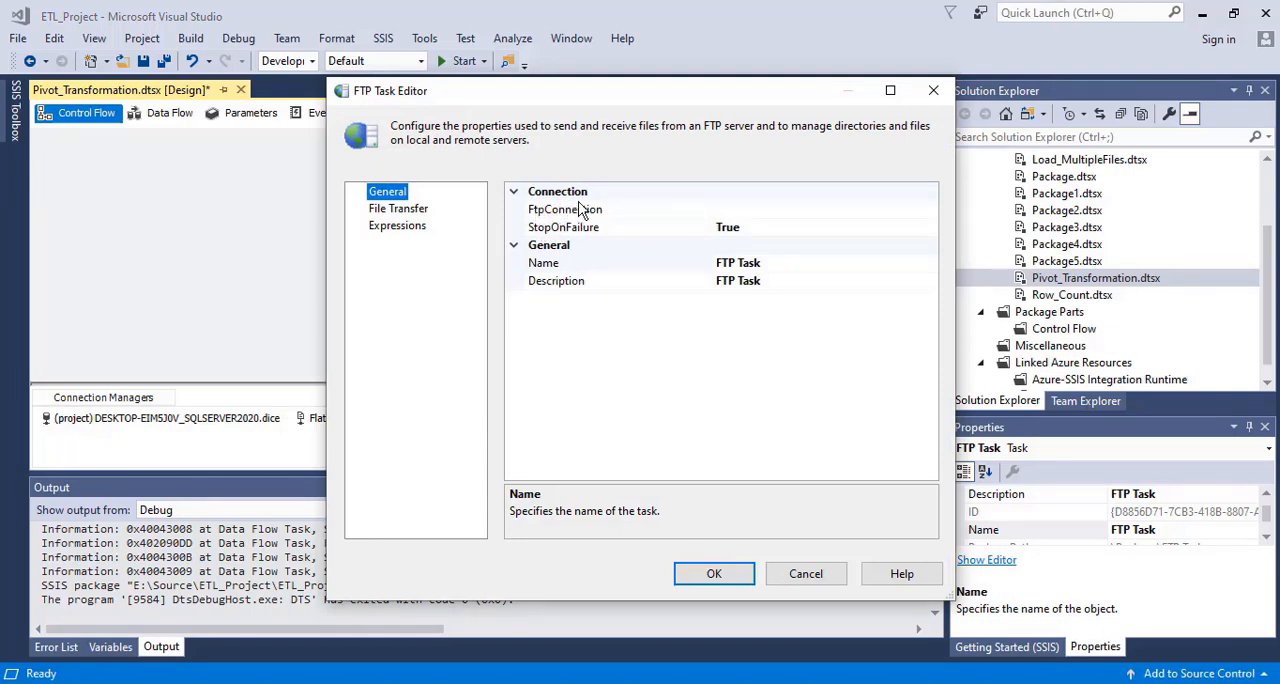
click(738, 226)
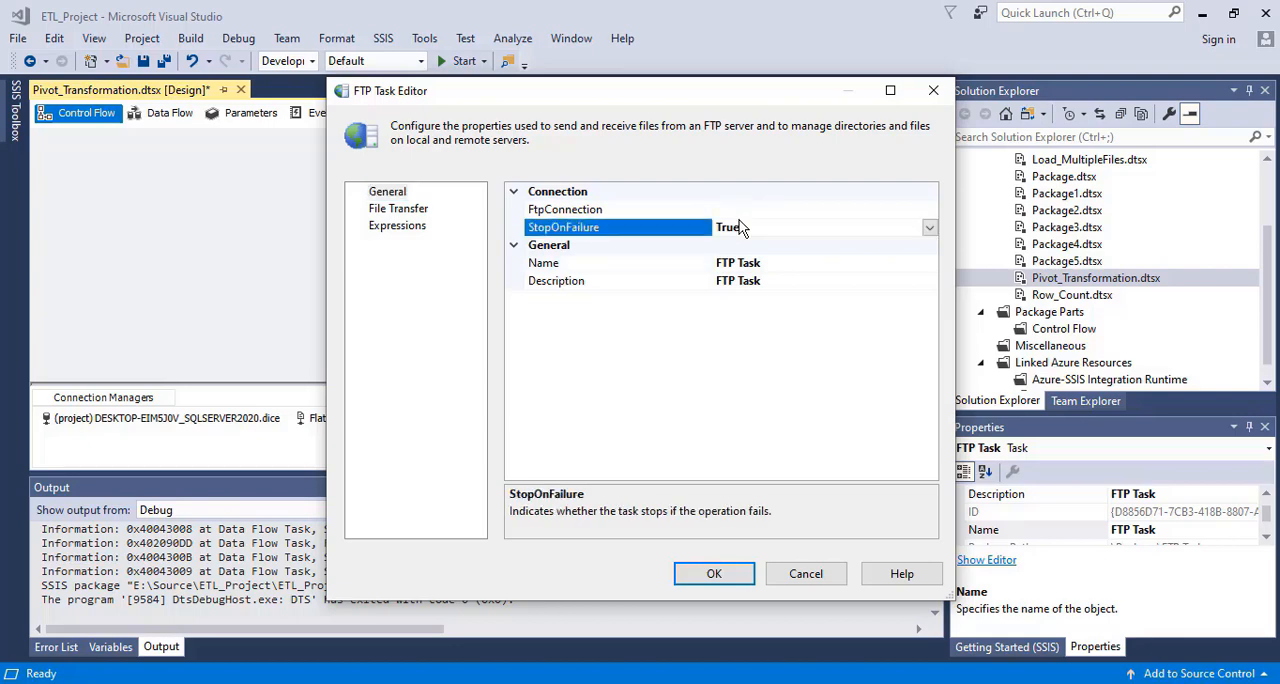
click(741, 213)
click(929, 210)
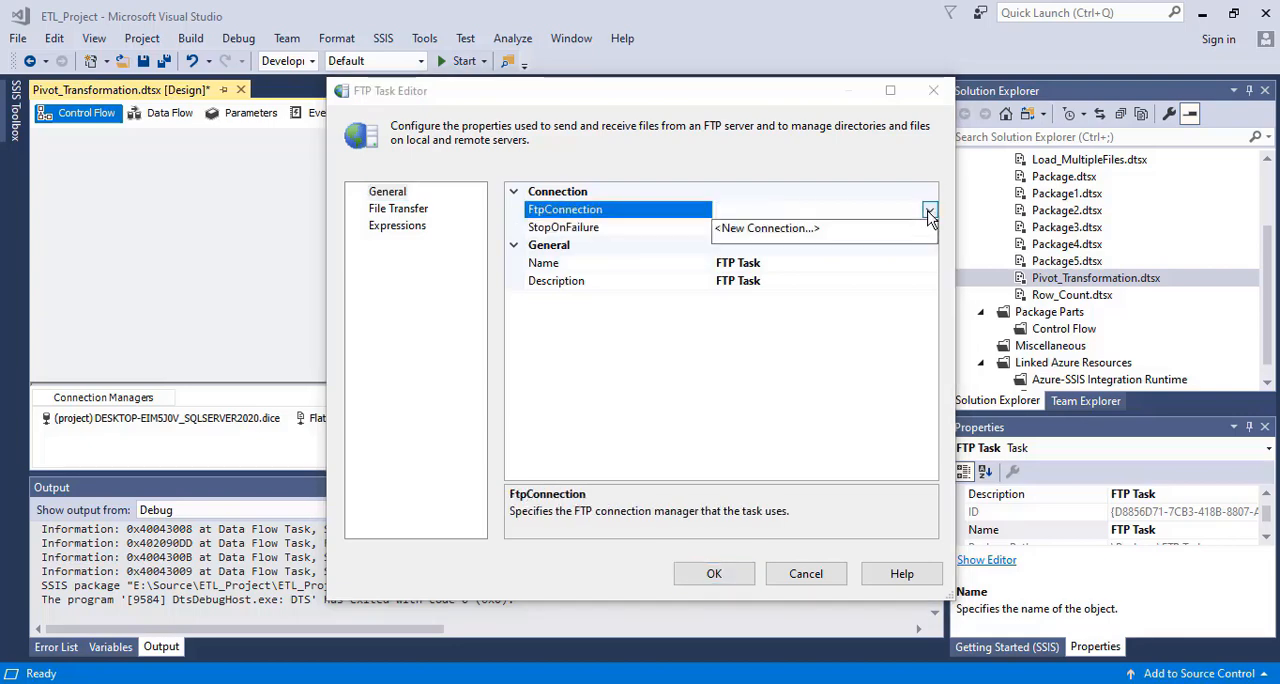
click(766, 230)
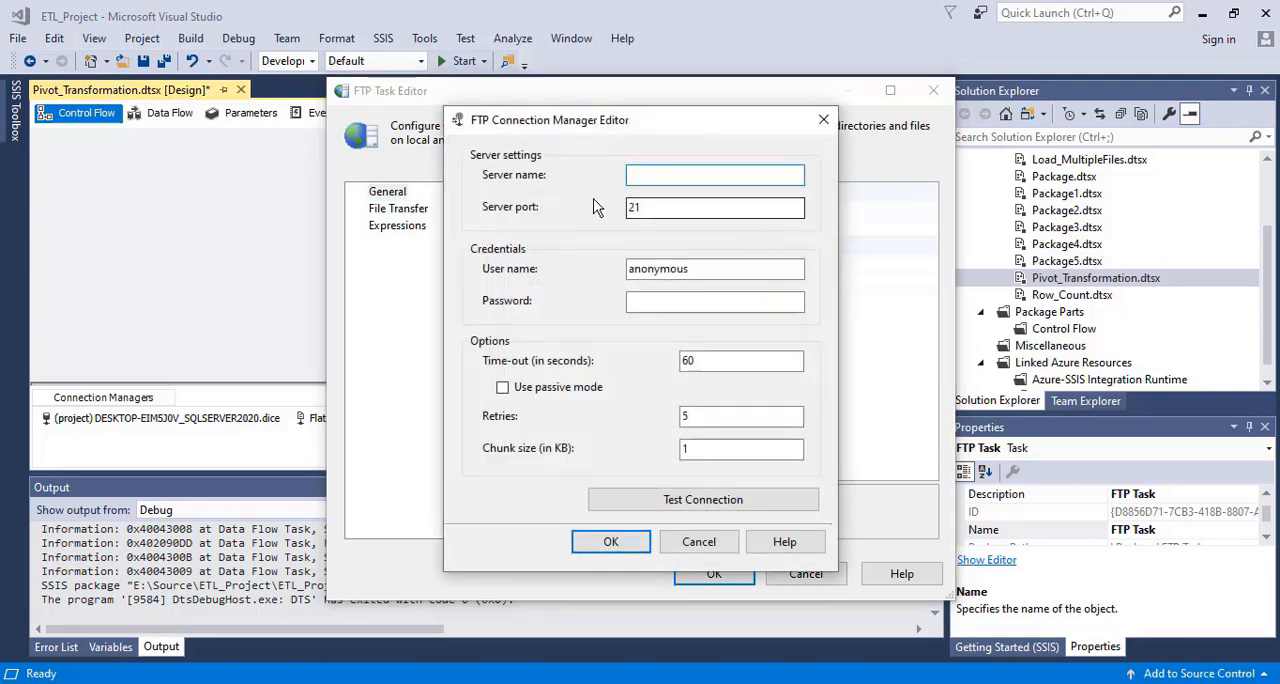
Check the server address in FileZilla Server, then enter server name 127.0.0.1, user name SSIS_USER and the account password for the FTP connection
click(942, 683)
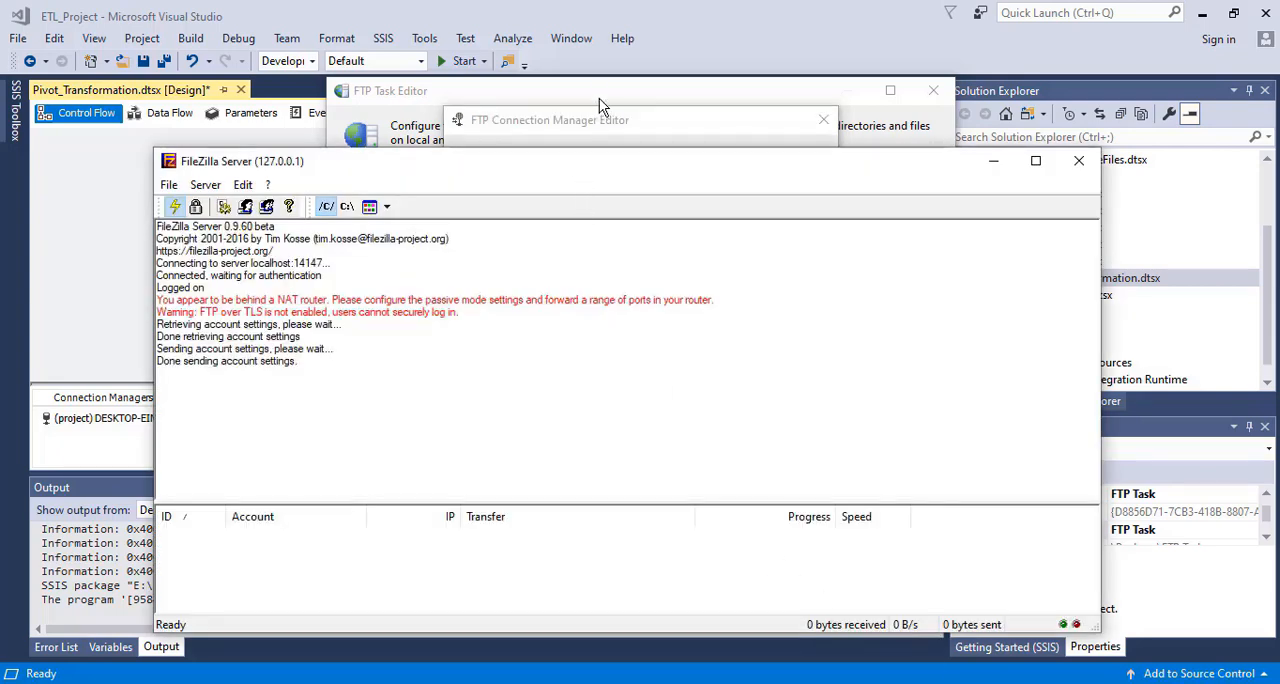
click(554, 117)
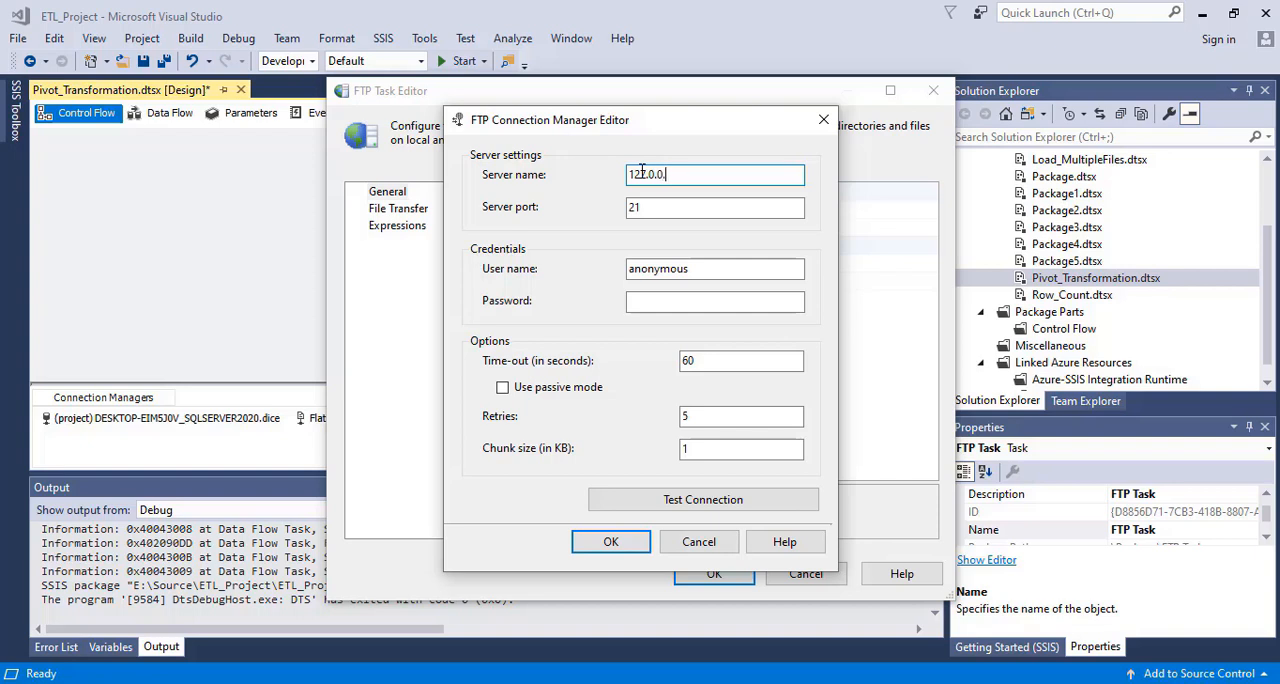
double_click(660, 270)
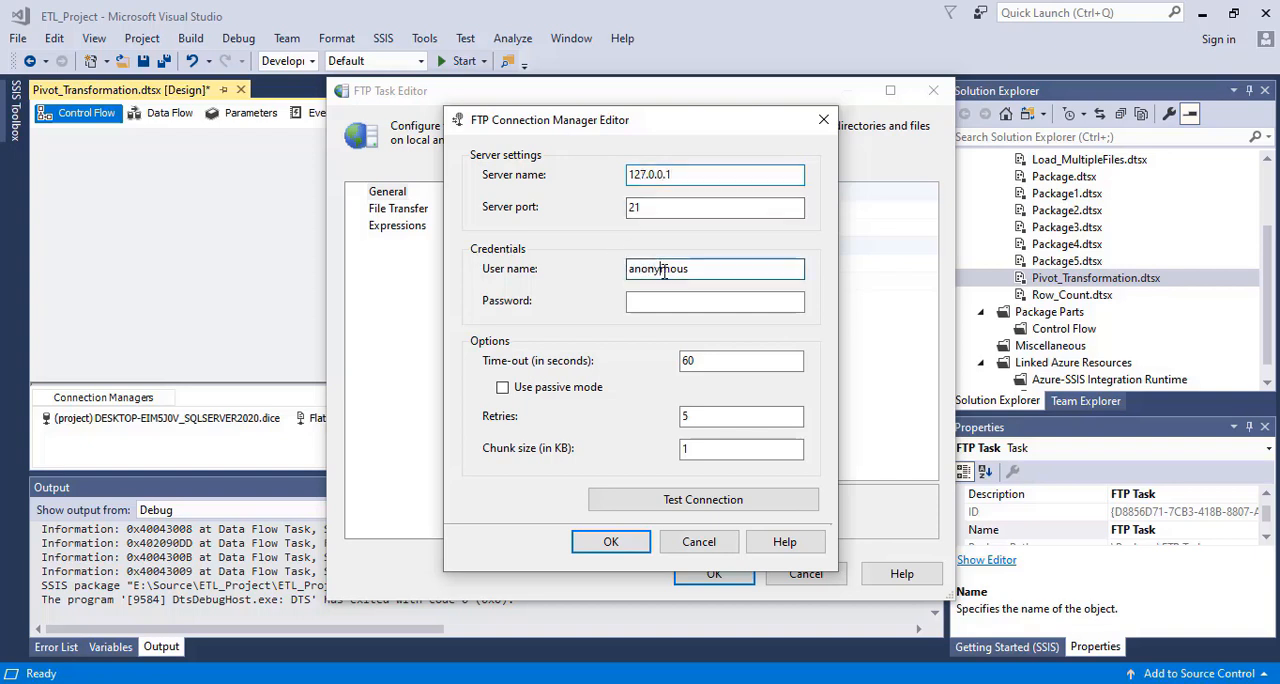
key(BackSpace)
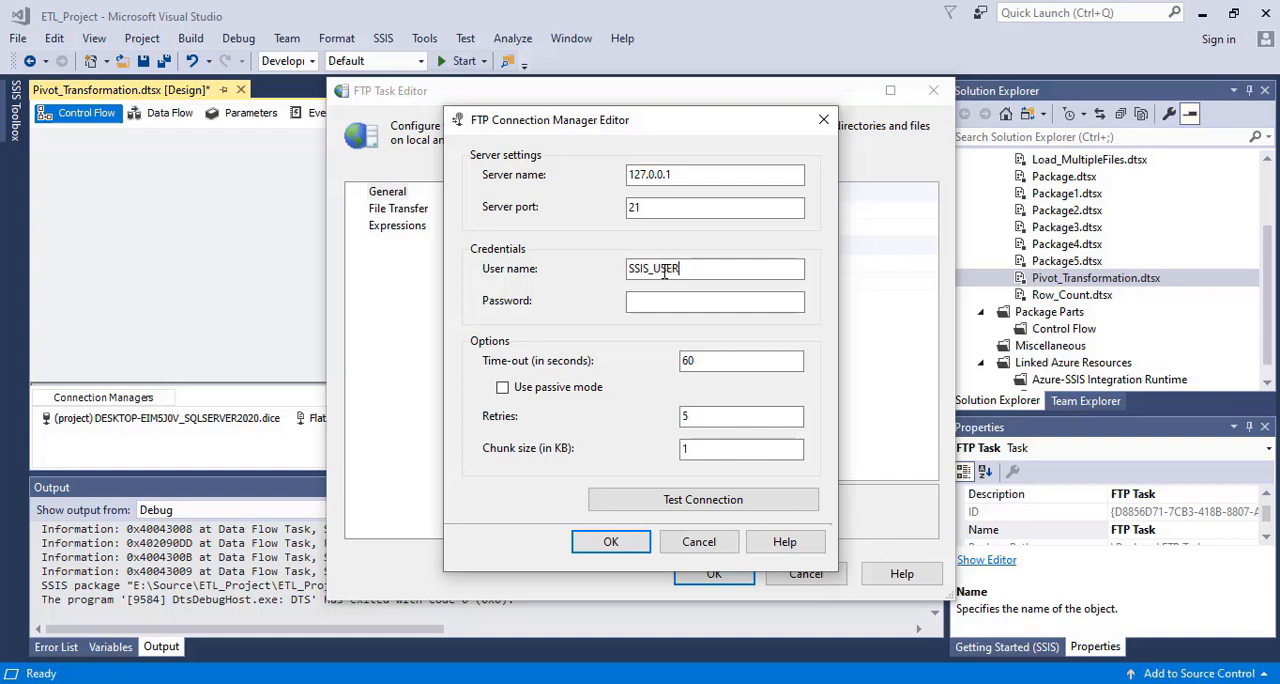
click(676, 306)
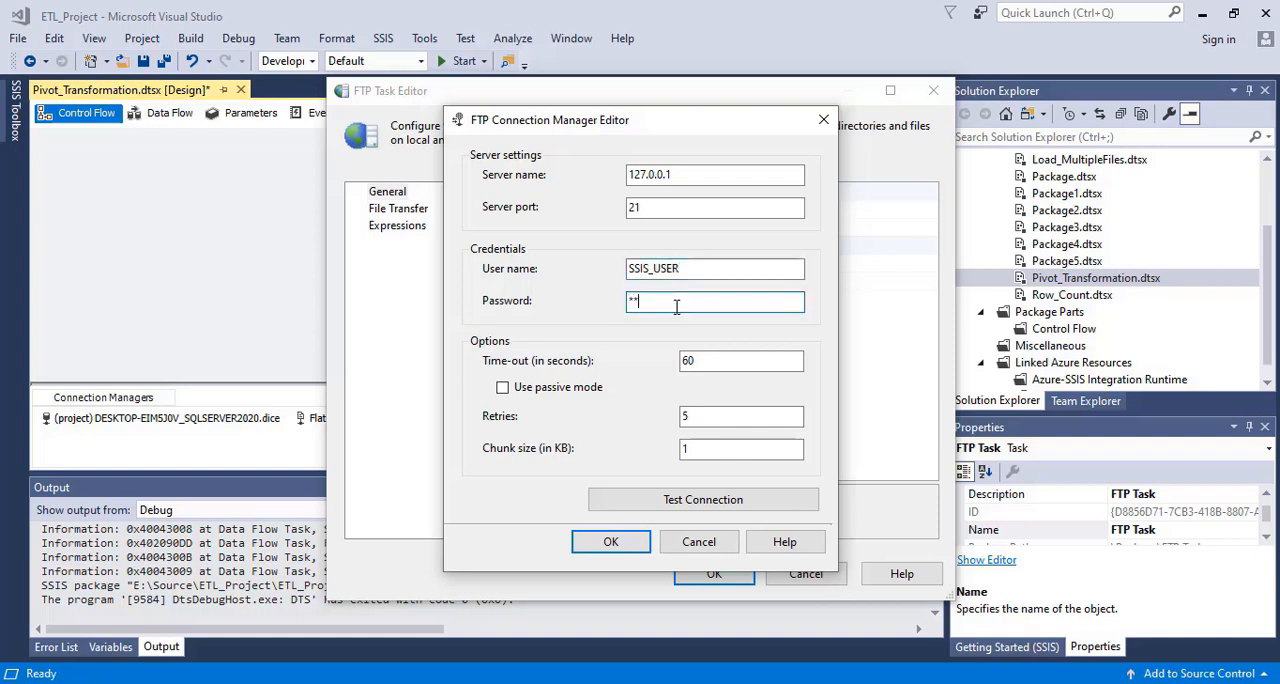
Test the FTP connection to the server and save it as the task's connection
click(695, 506)
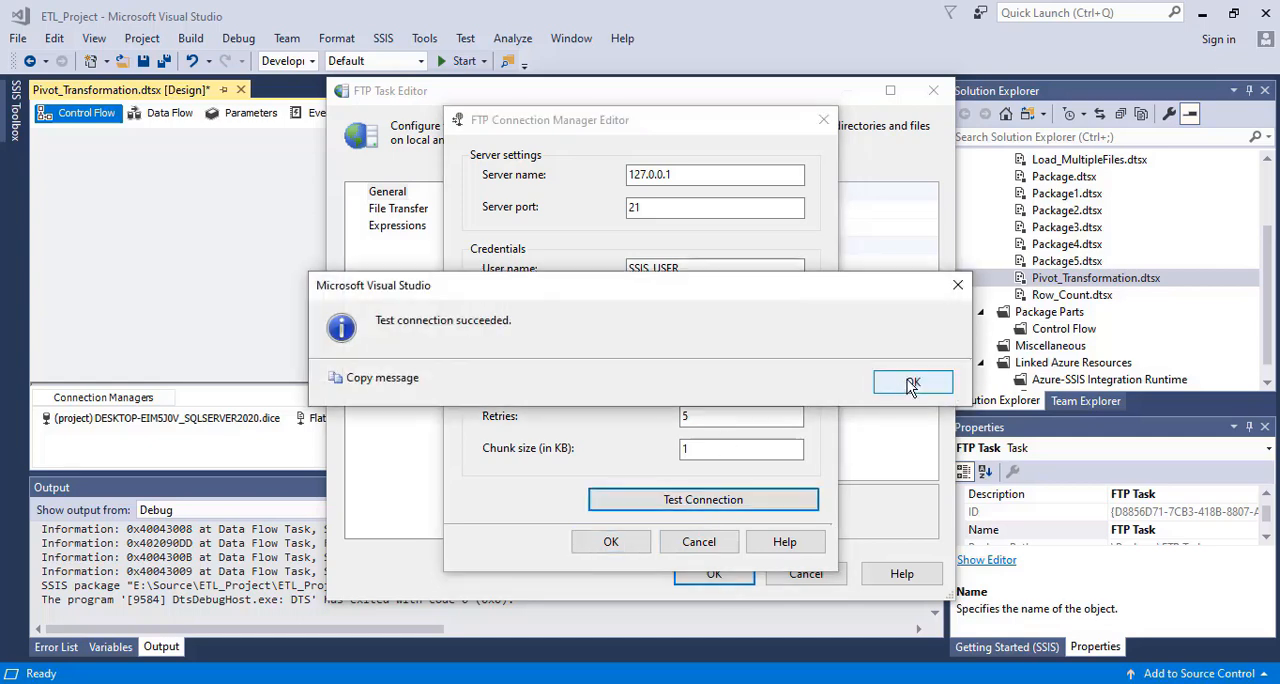
click(912, 385)
click(623, 545)
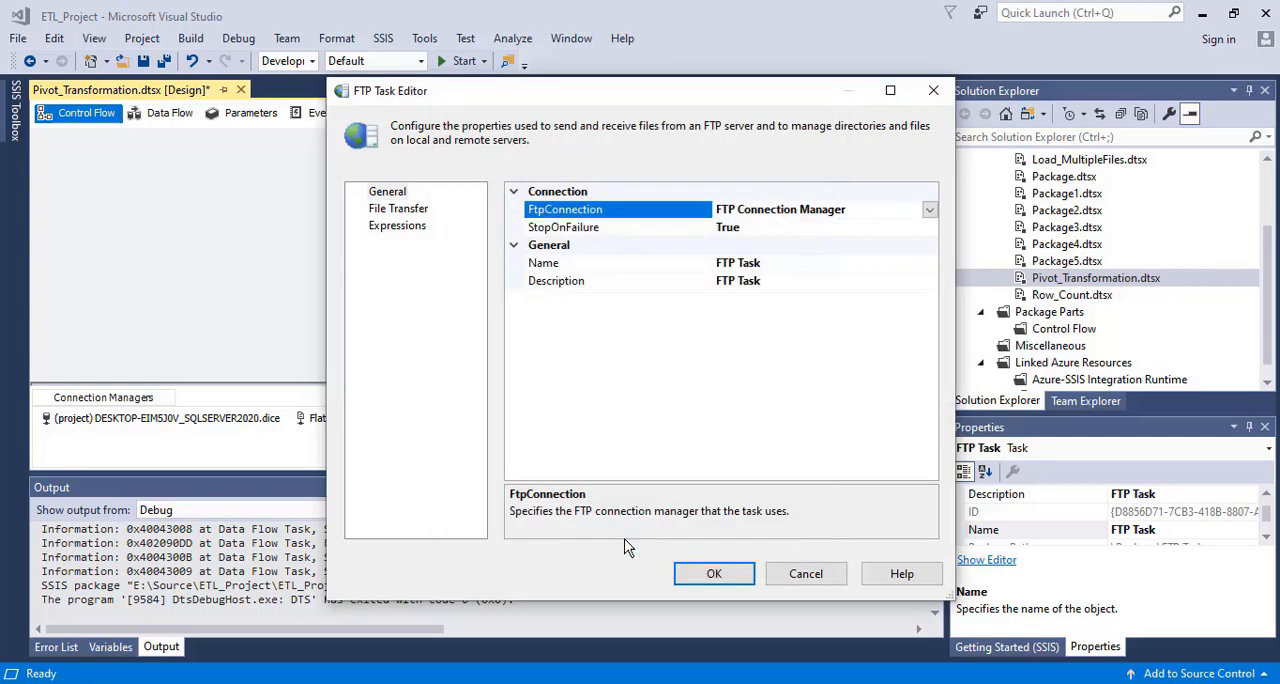
Select the LocalPath property in the file transfer settings and copy the path D:\SSIS Course Videos\Documents\Files from File Explorer
click(397, 210)
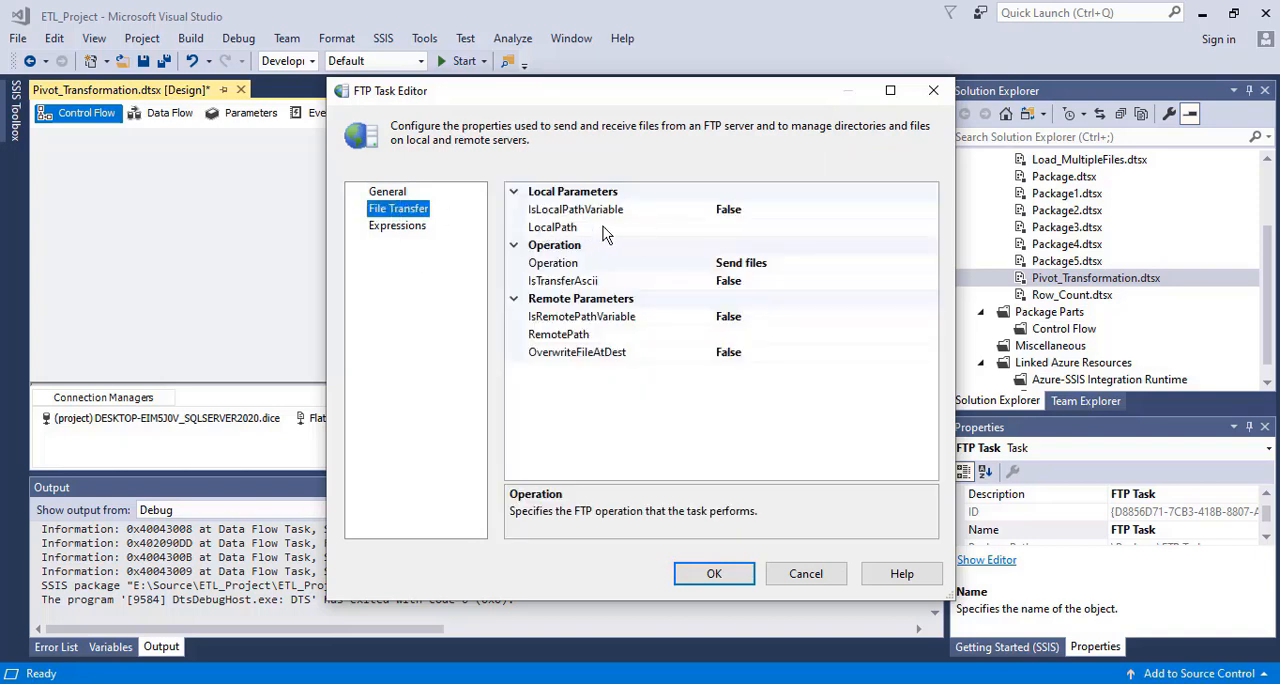
click(737, 227)
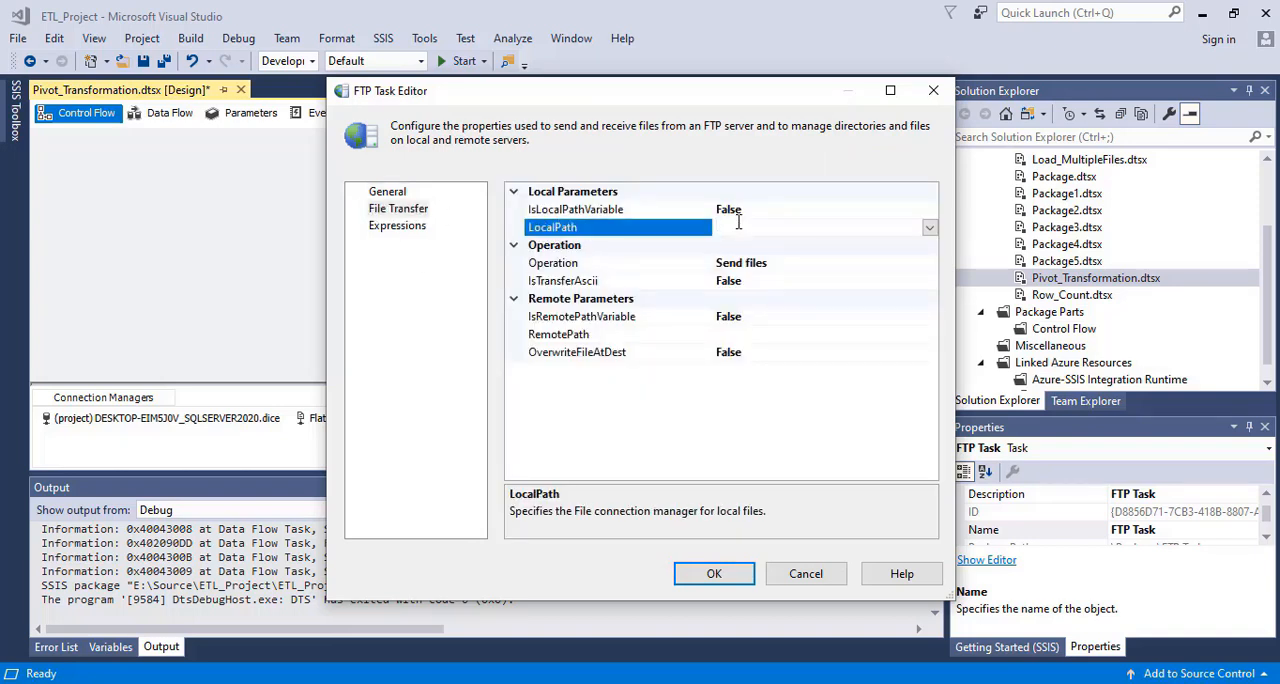
mouse_move(576, 680)
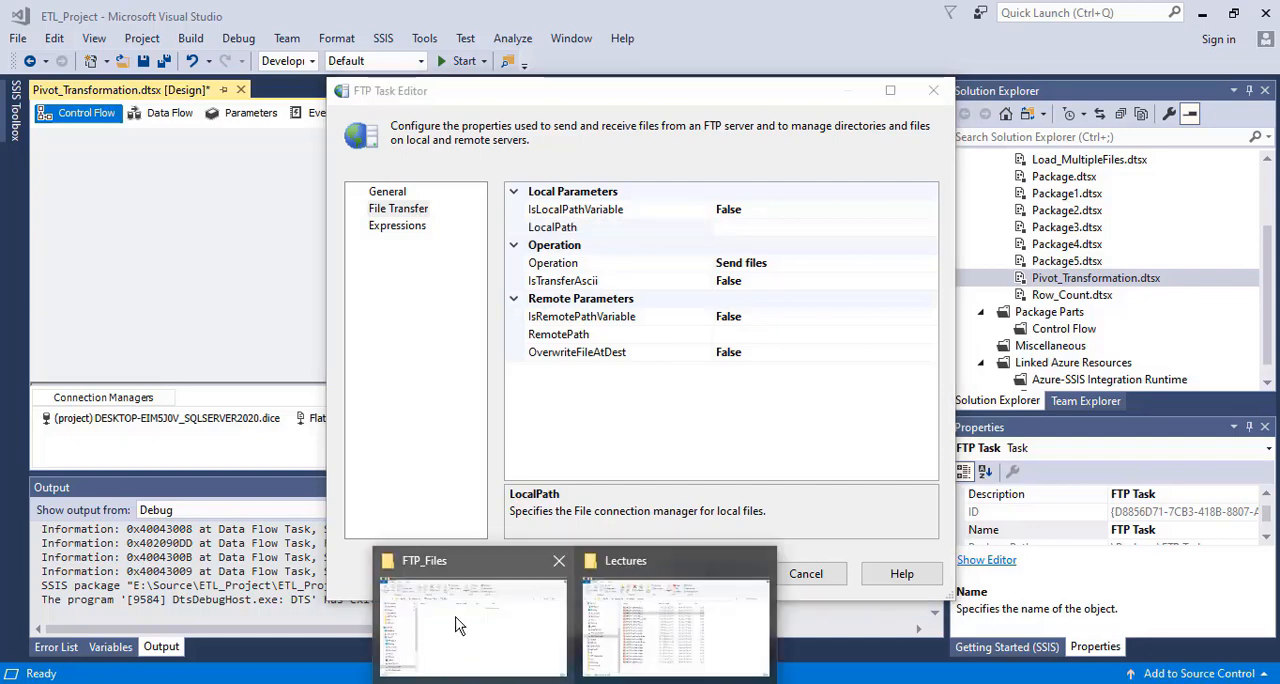
click(458, 622)
click(337, 150)
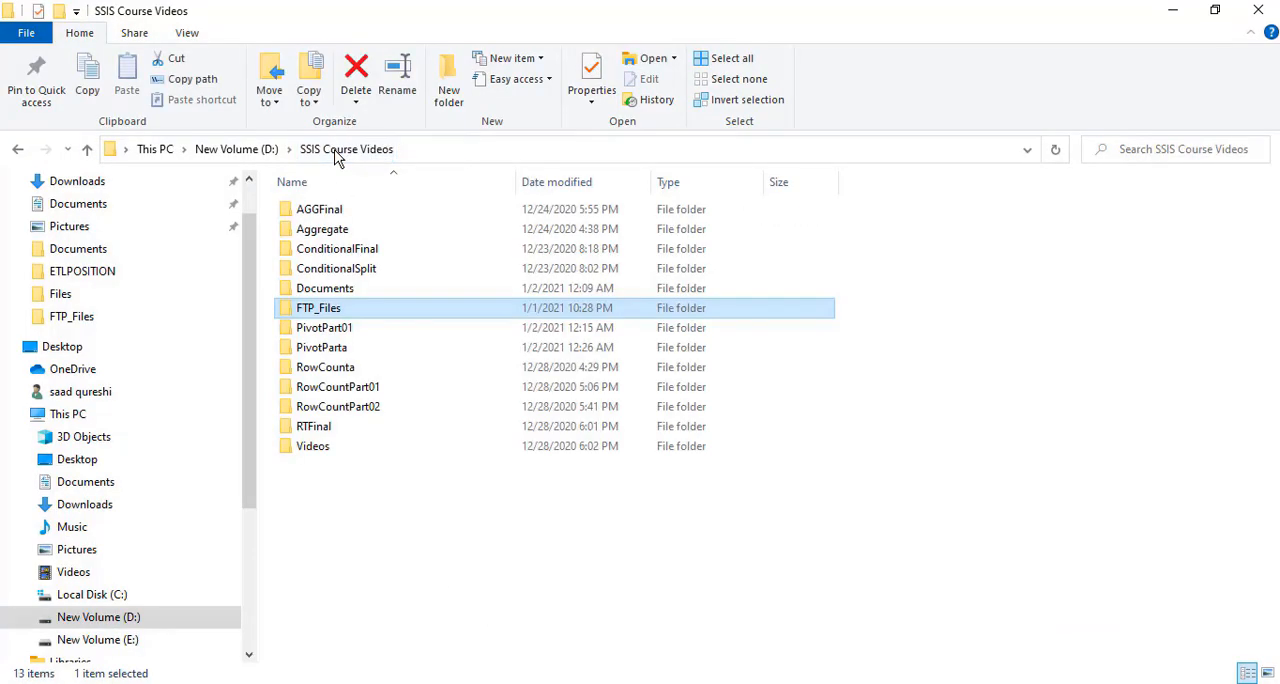
double_click(351, 288)
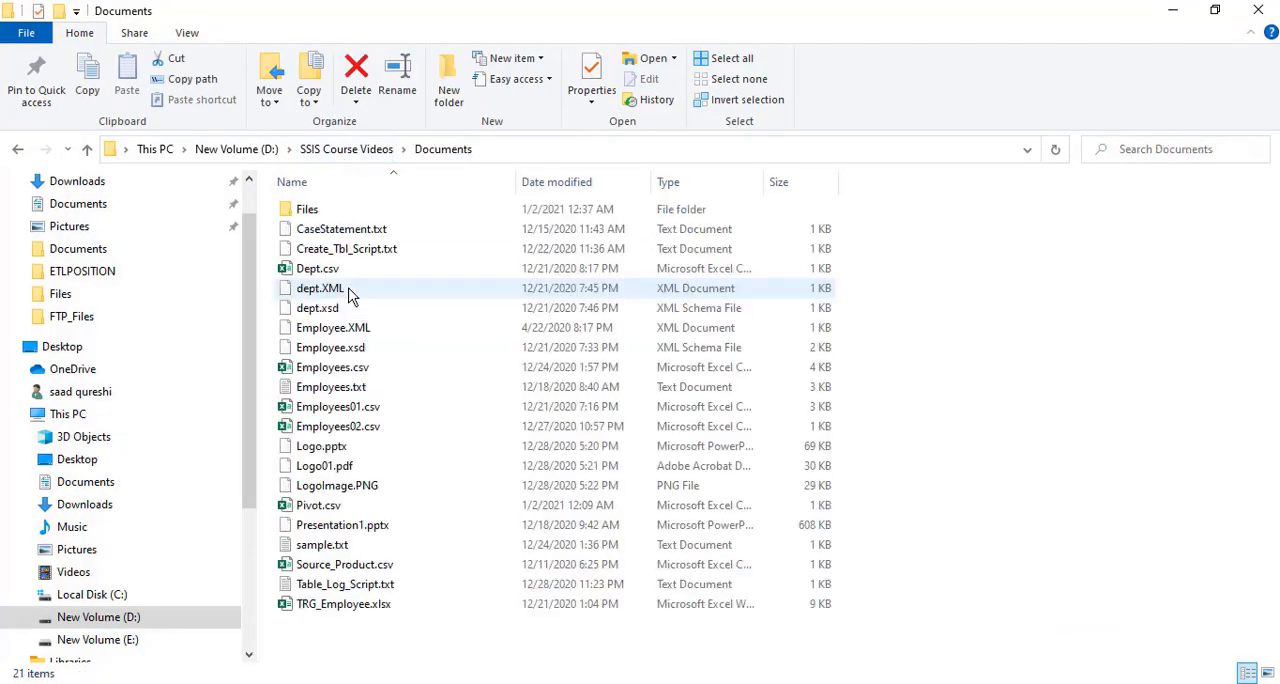
double_click(320, 210)
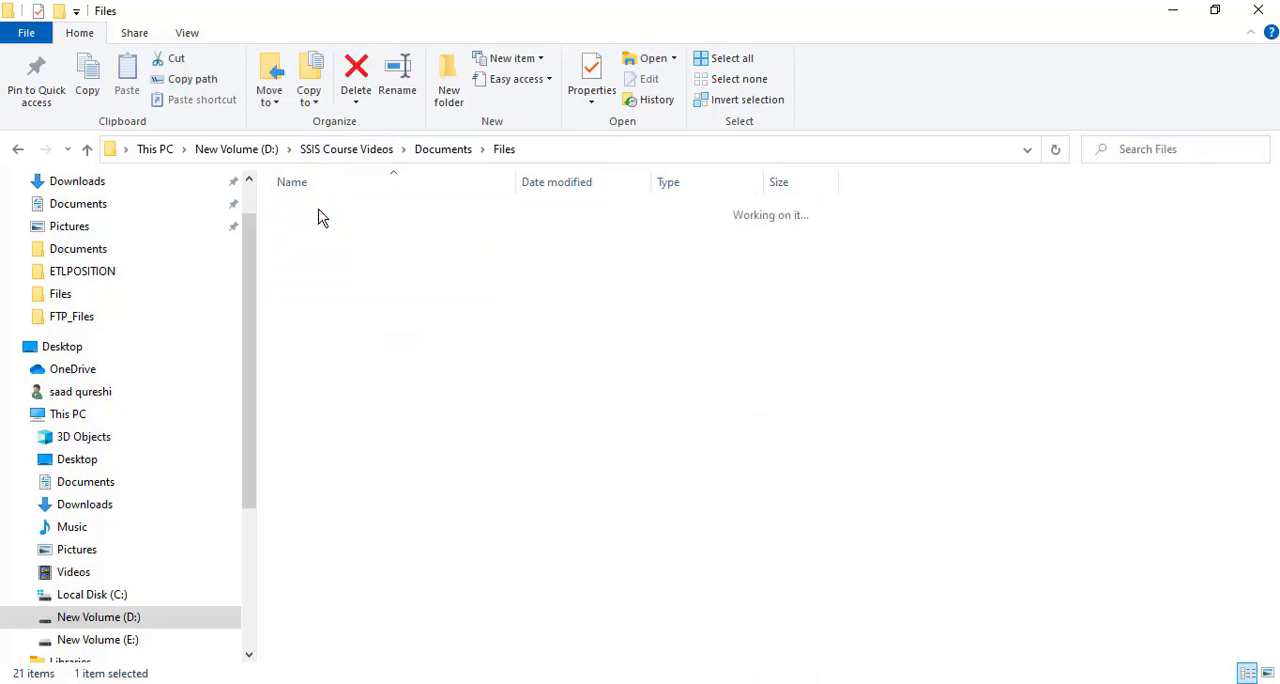
click(560, 150)
right_click(560, 150)
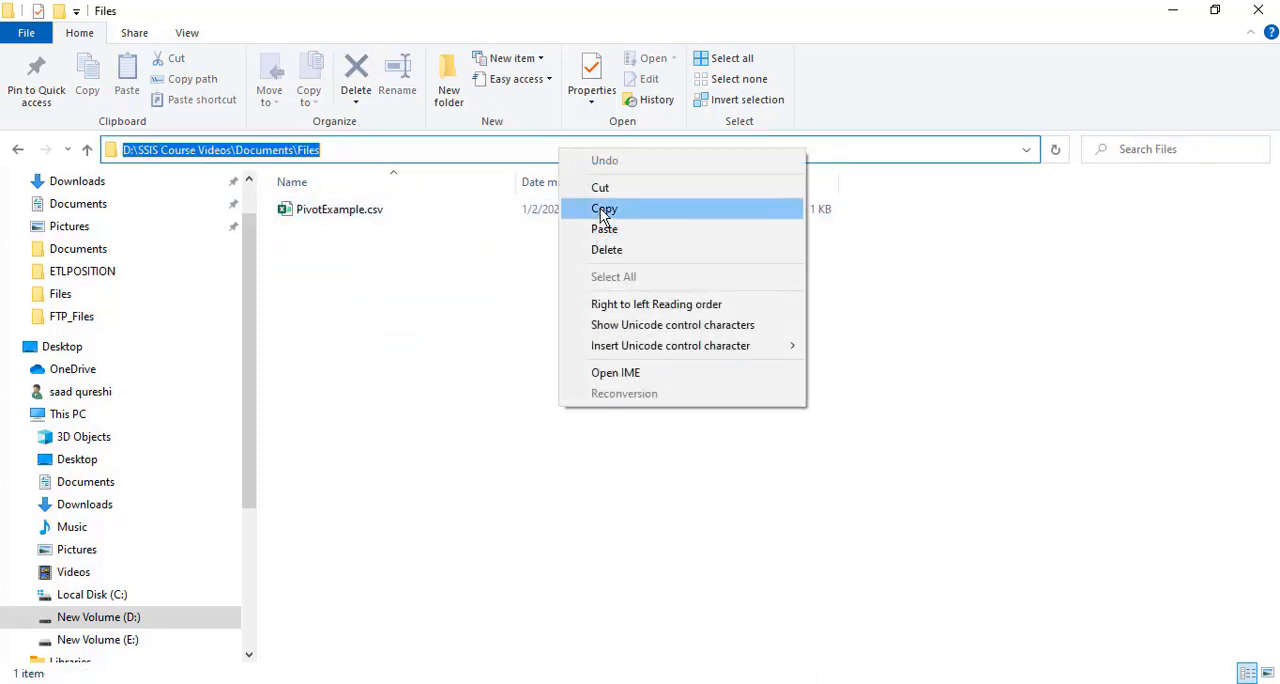
click(600, 208)
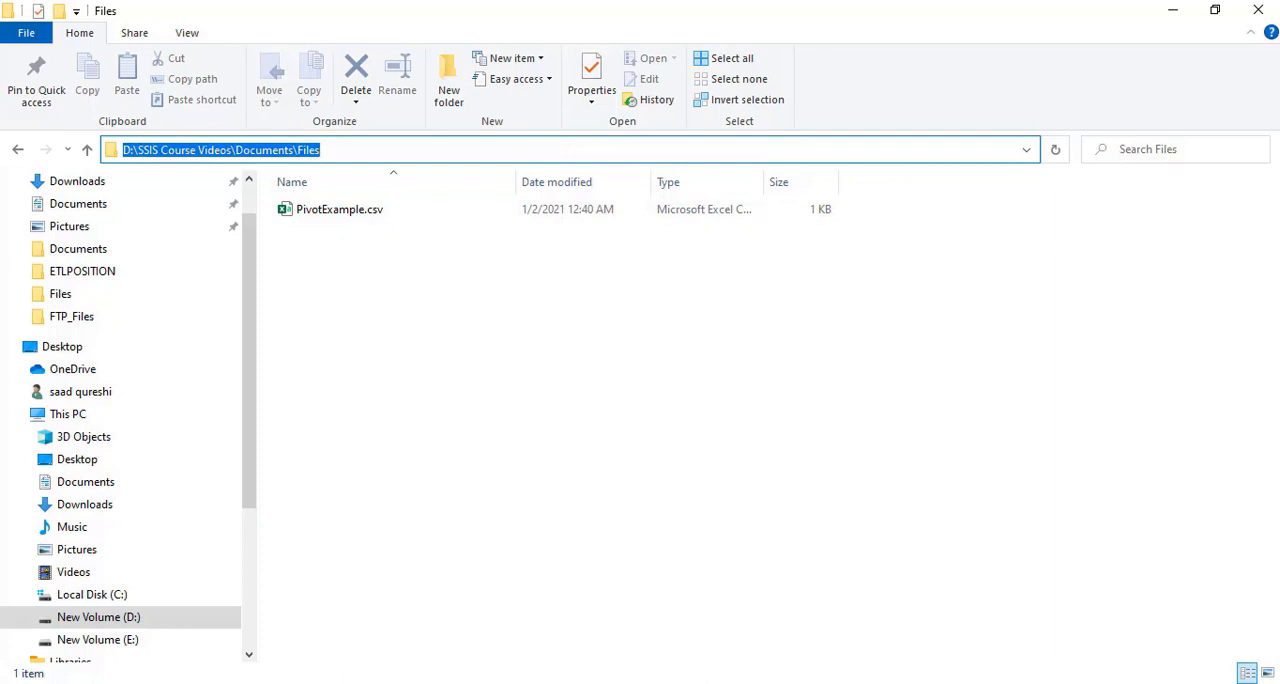
Back in Visual Studio, create a file connection for LocalPath that references the existing file PivotExample.csv in the Documents\Files folder
mouse_move(803, 683)
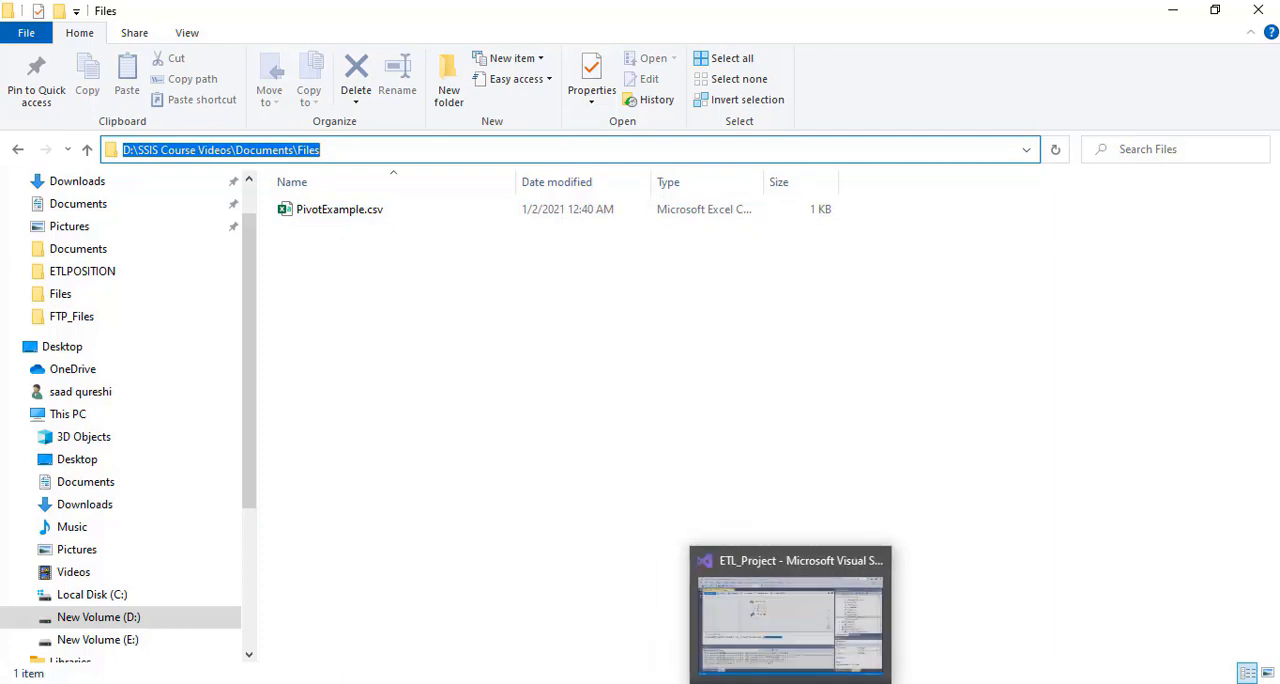
click(800, 600)
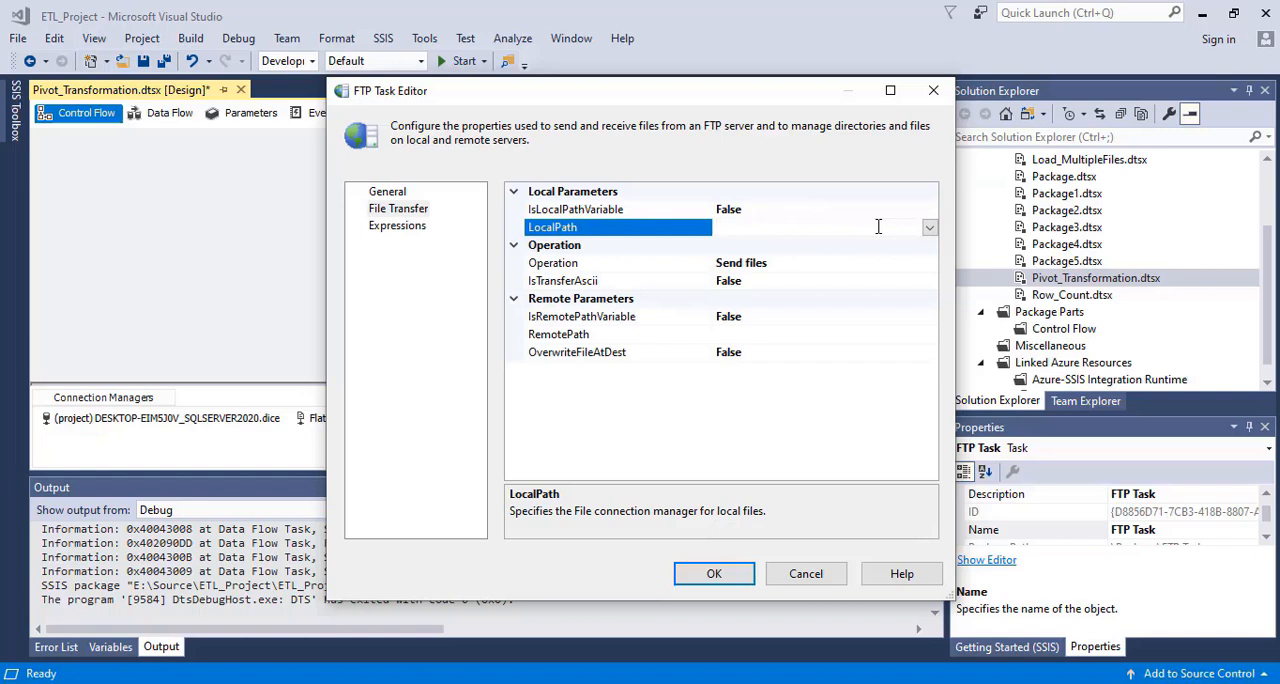
click(930, 227)
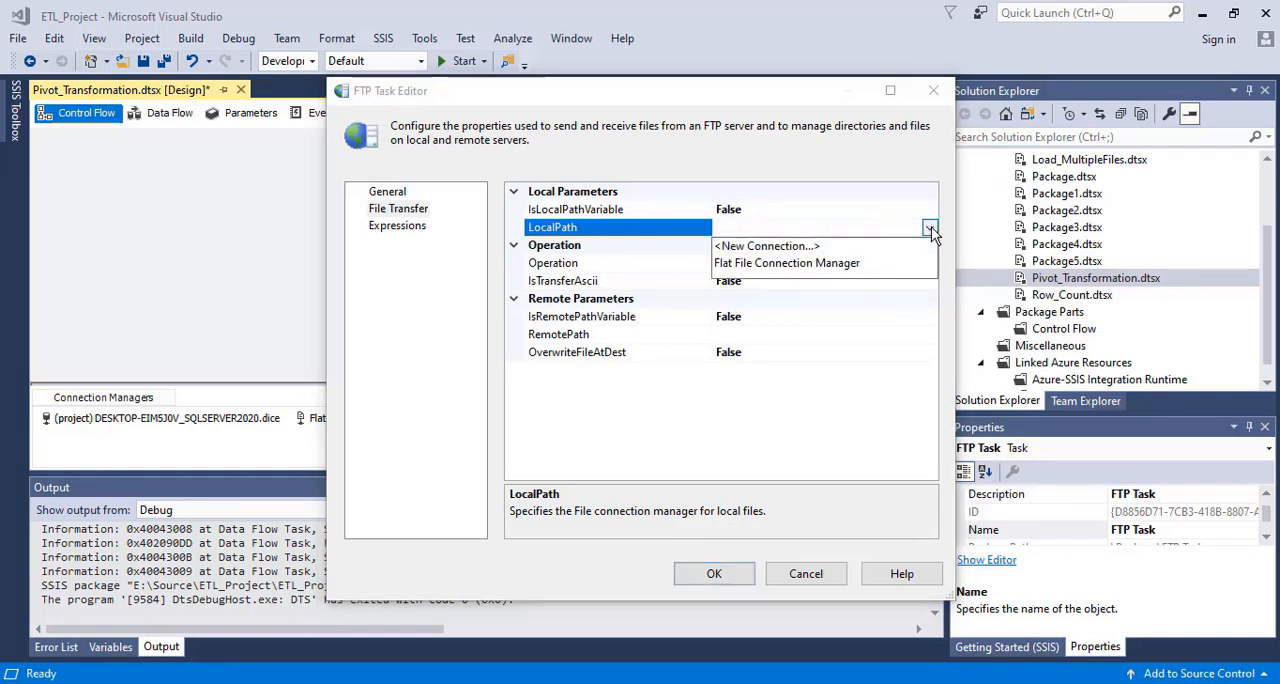
click(784, 248)
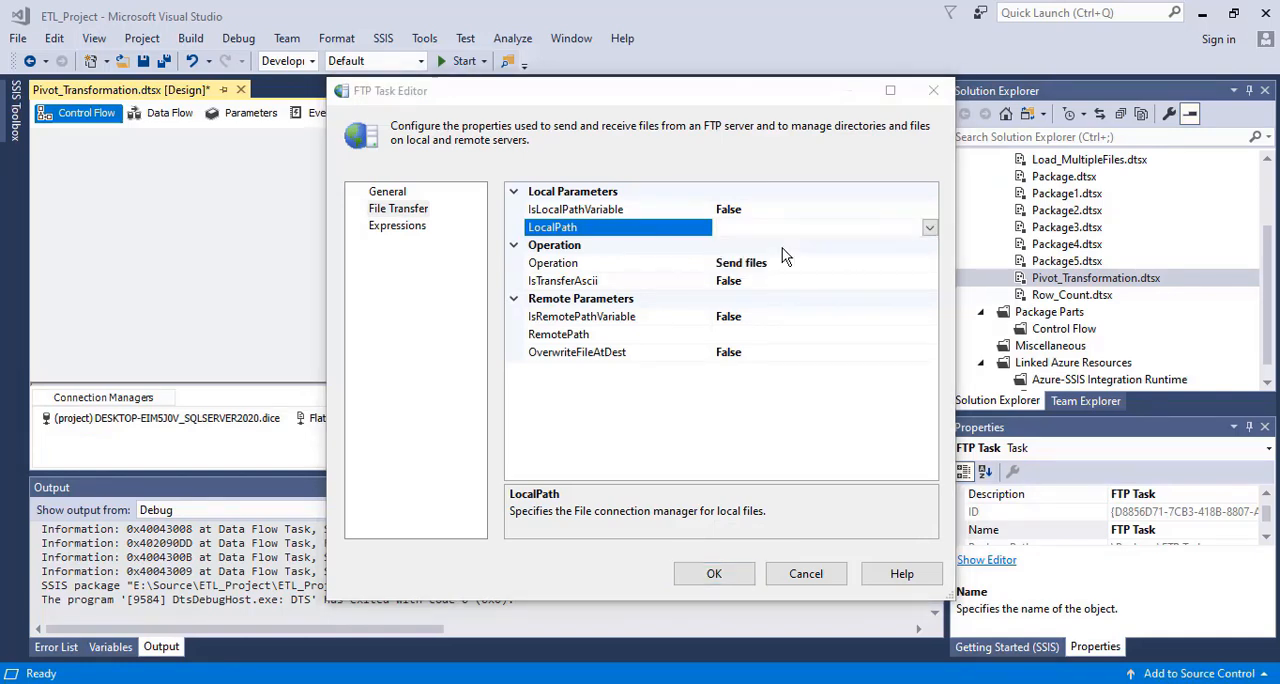
click(826, 368)
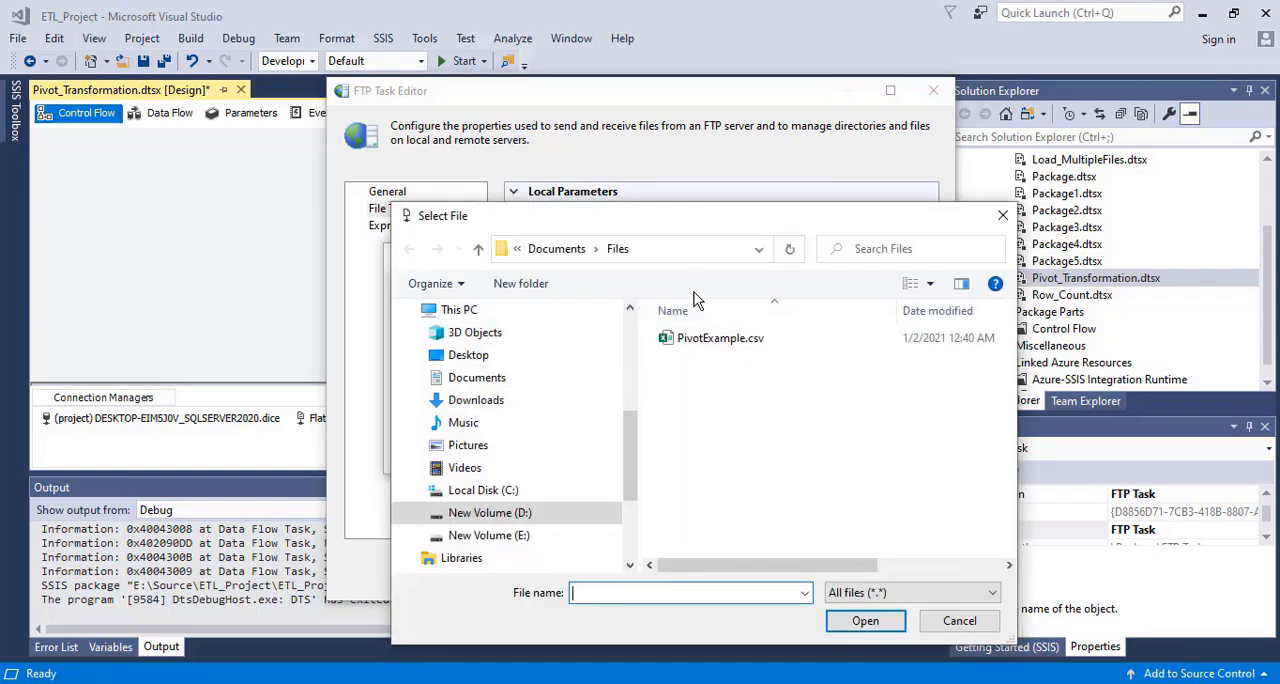
double_click(710, 340)
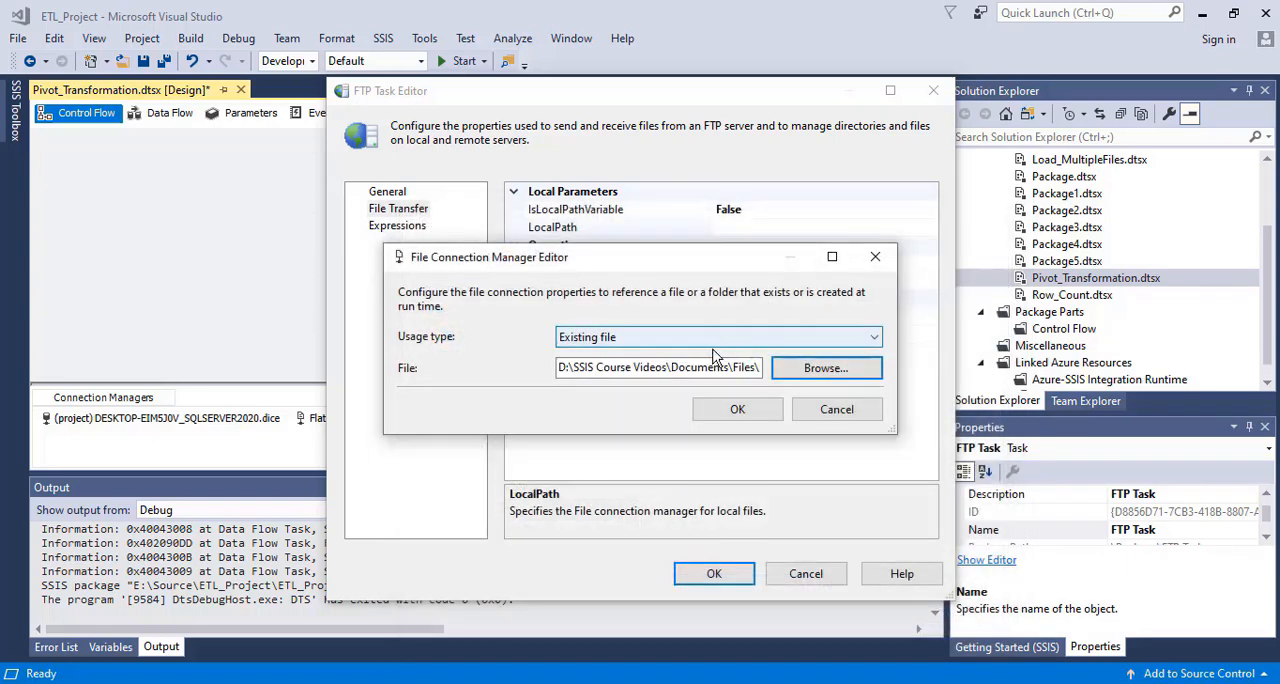
click(737, 408)
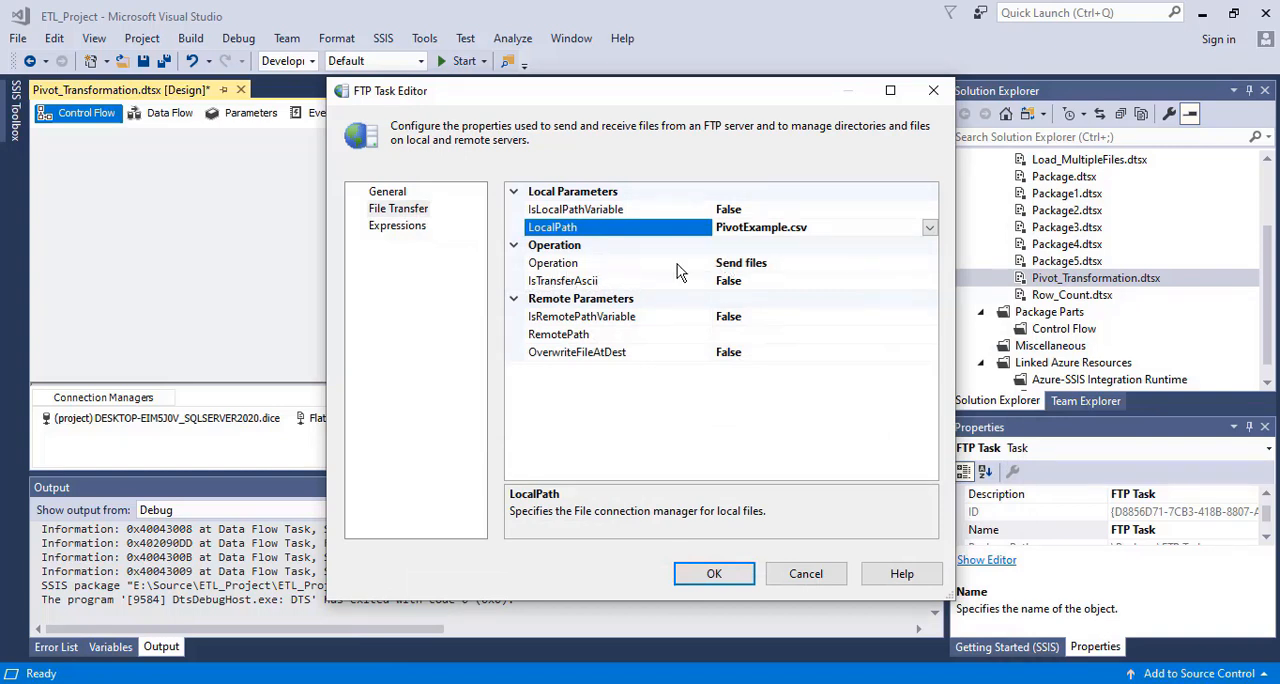
Review the available FTP operations and choose Send files as the task's operation
click(827, 266)
click(929, 263)
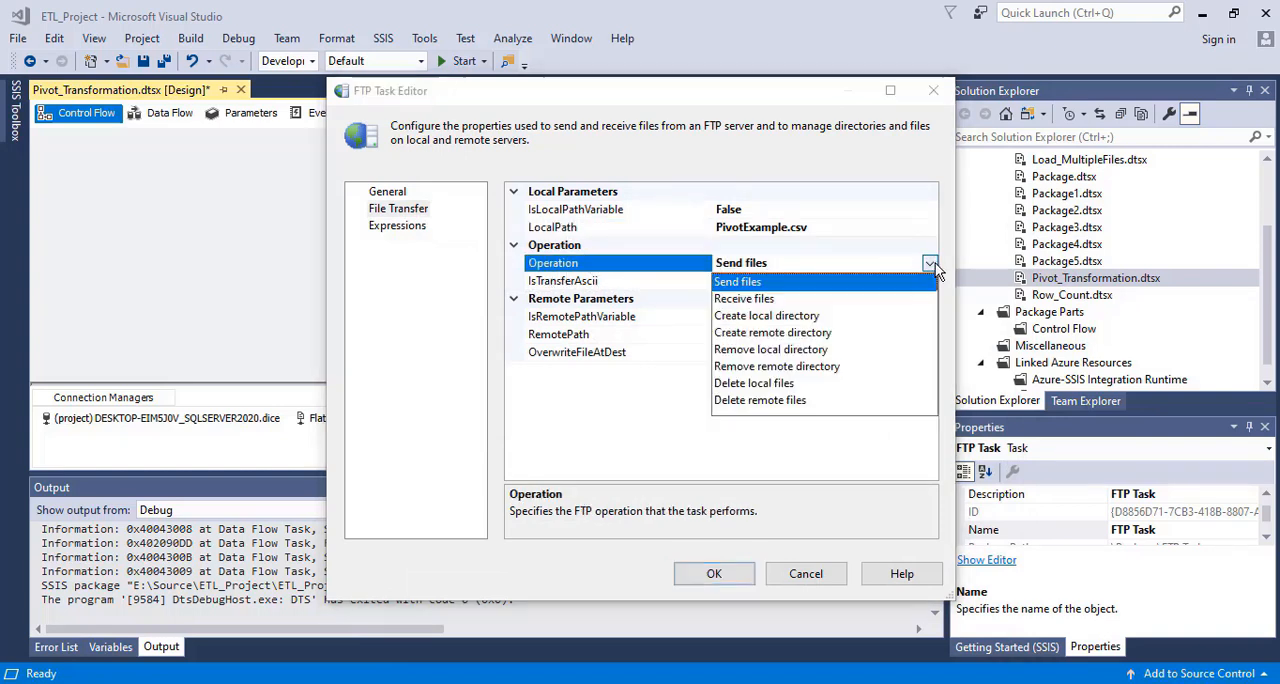
click(750, 281)
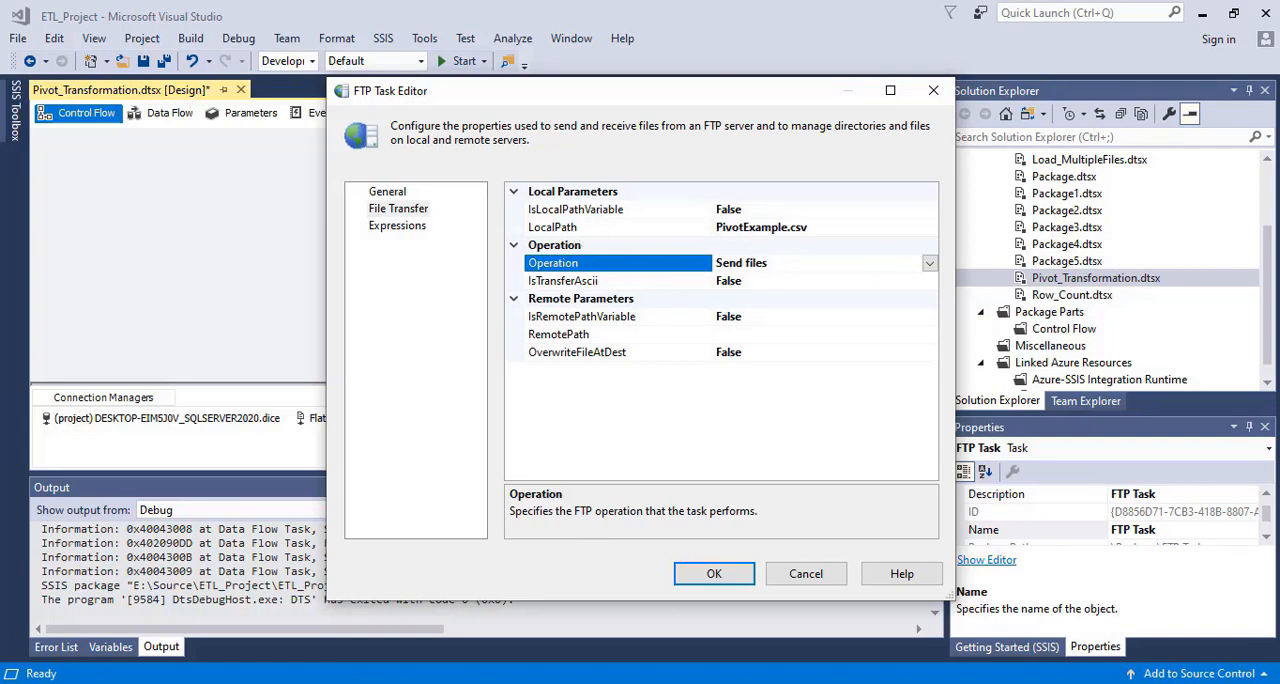
Open the remote directory browser for the RemotePath property of the FTP Task
click(575, 682)
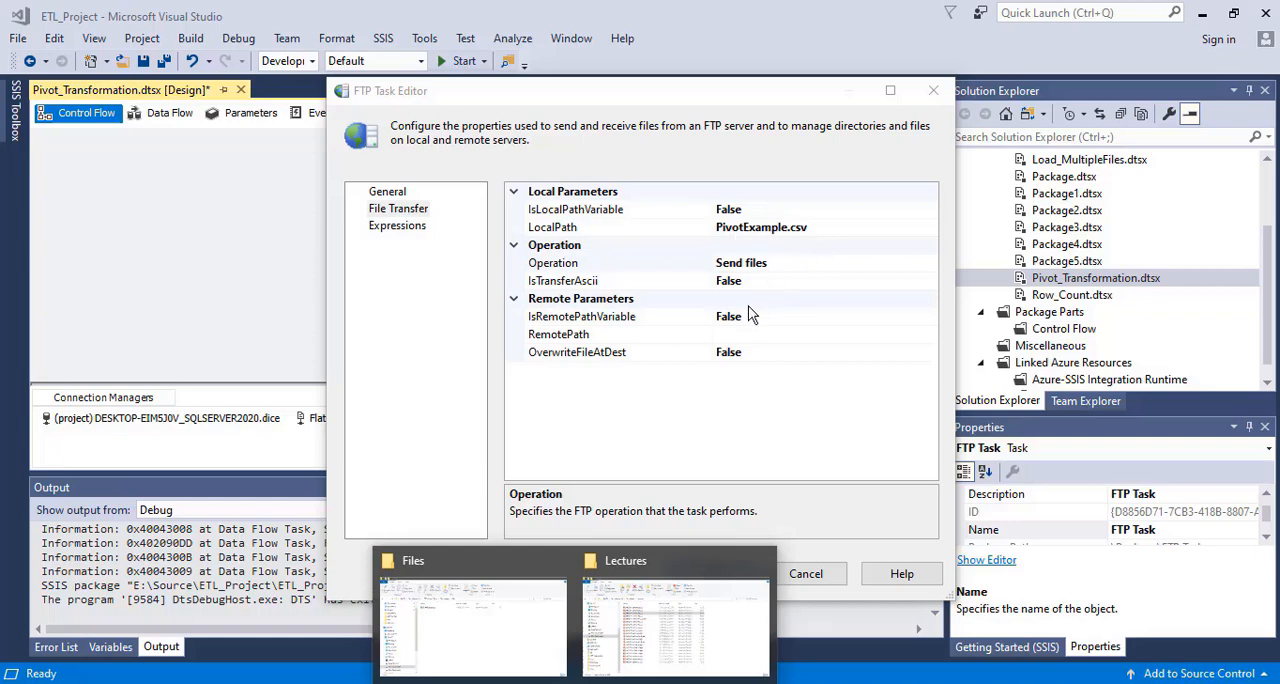
click(737, 334)
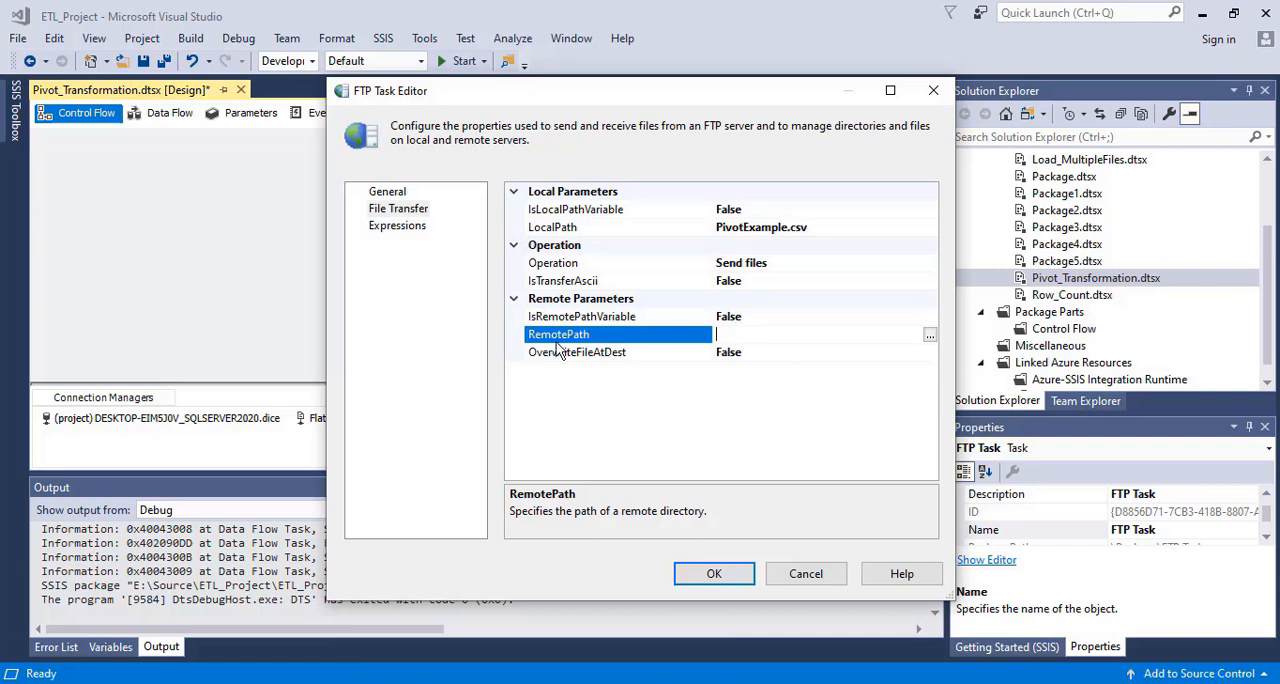
click(929, 338)
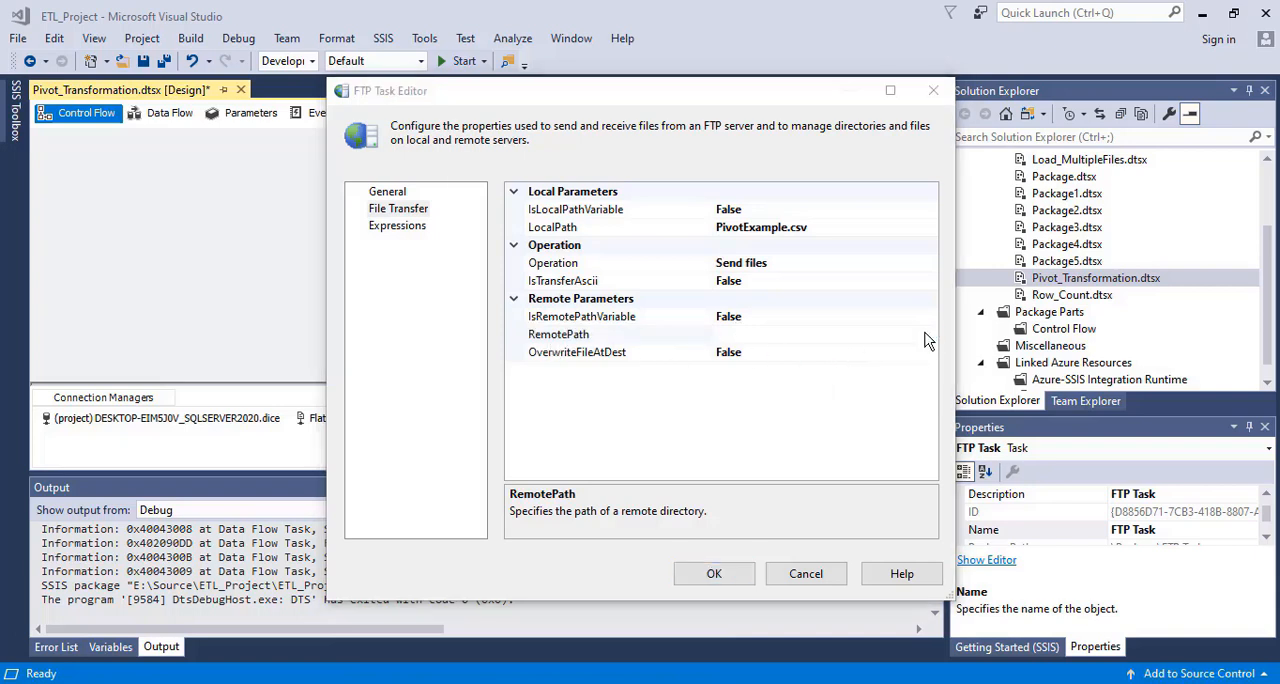
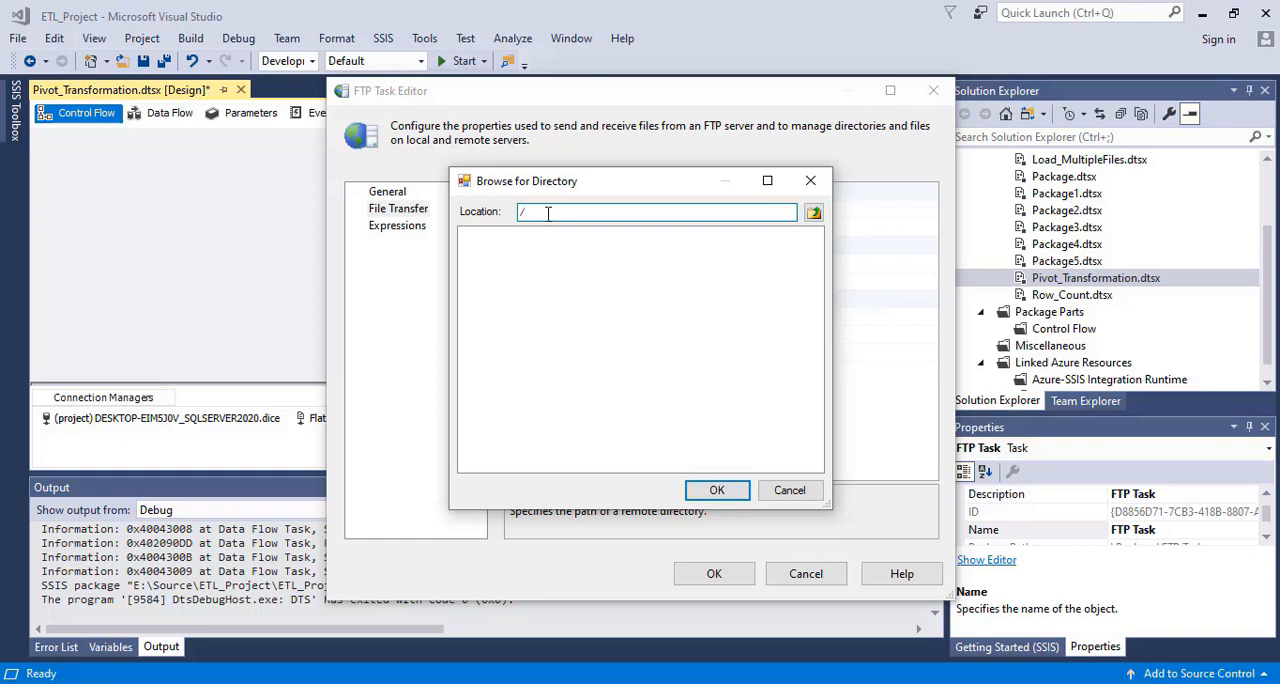
Accept the root directory / as the FTP Task's RemotePath and check the FTP_Files folder in File Explorer
click(717, 490)
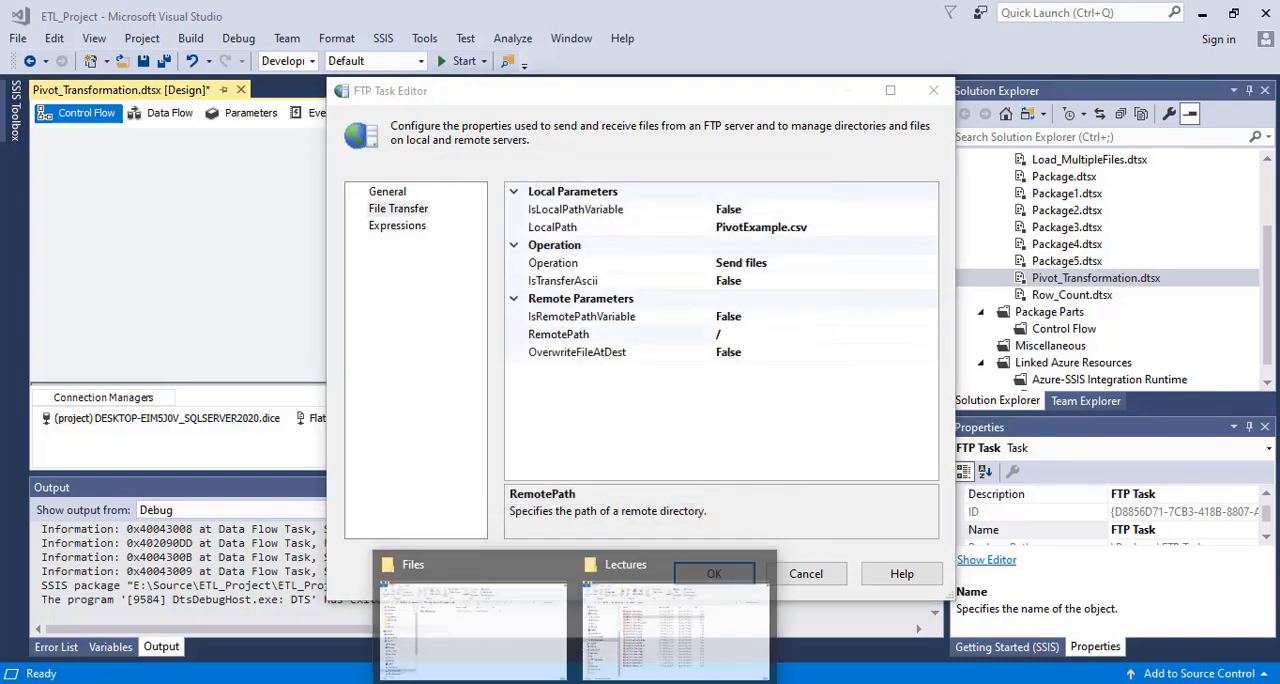
click(492, 638)
click(362, 153)
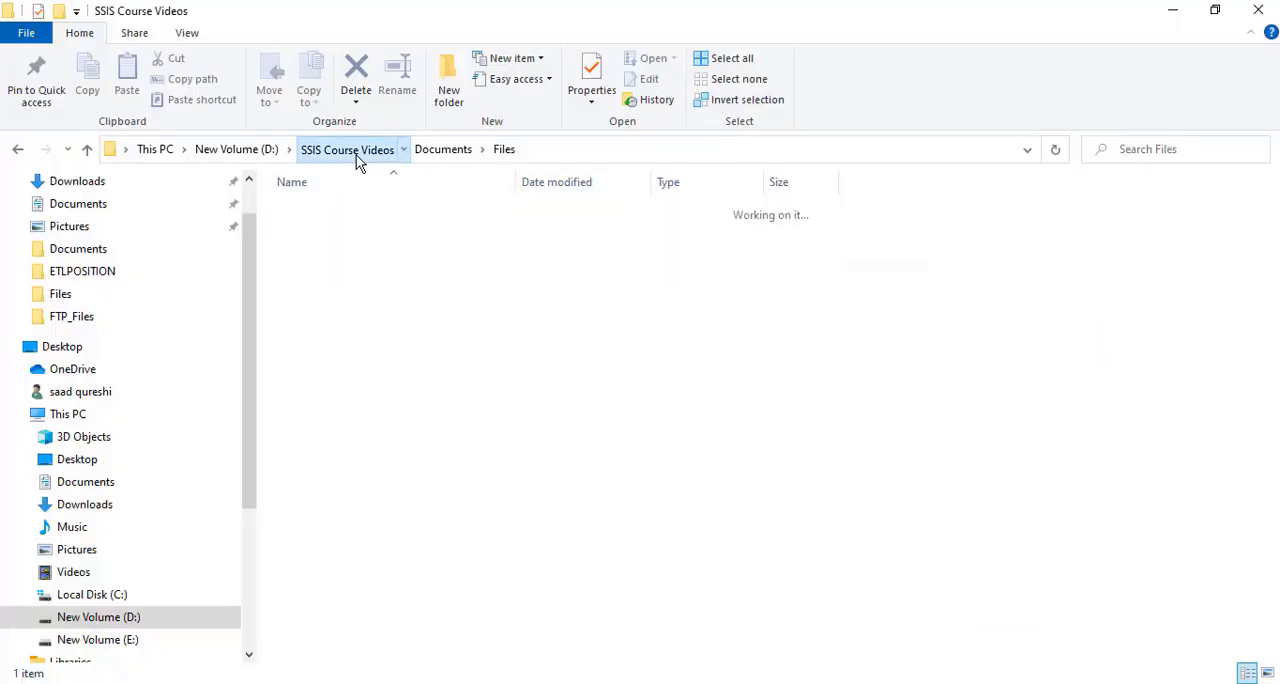
double_click(322, 310)
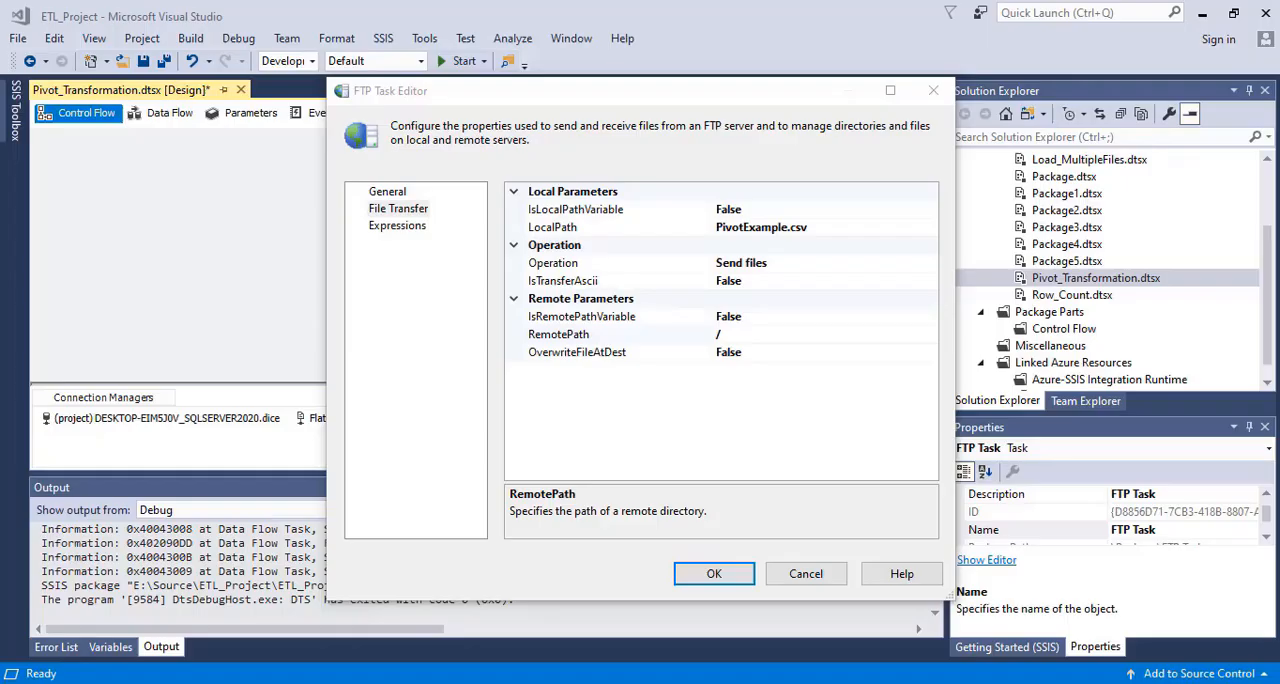
Back in Visual Studio, set OverwriteFileAtDest to True for the FTP Task
click(836, 682)
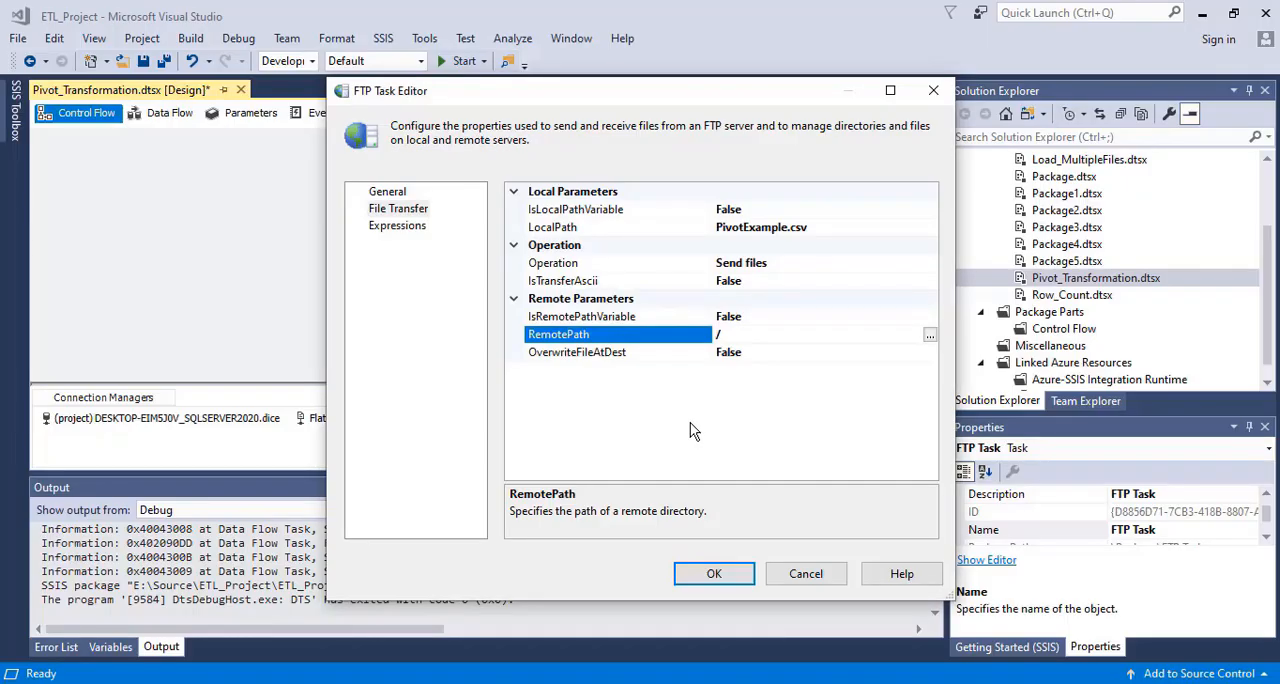
click(605, 360)
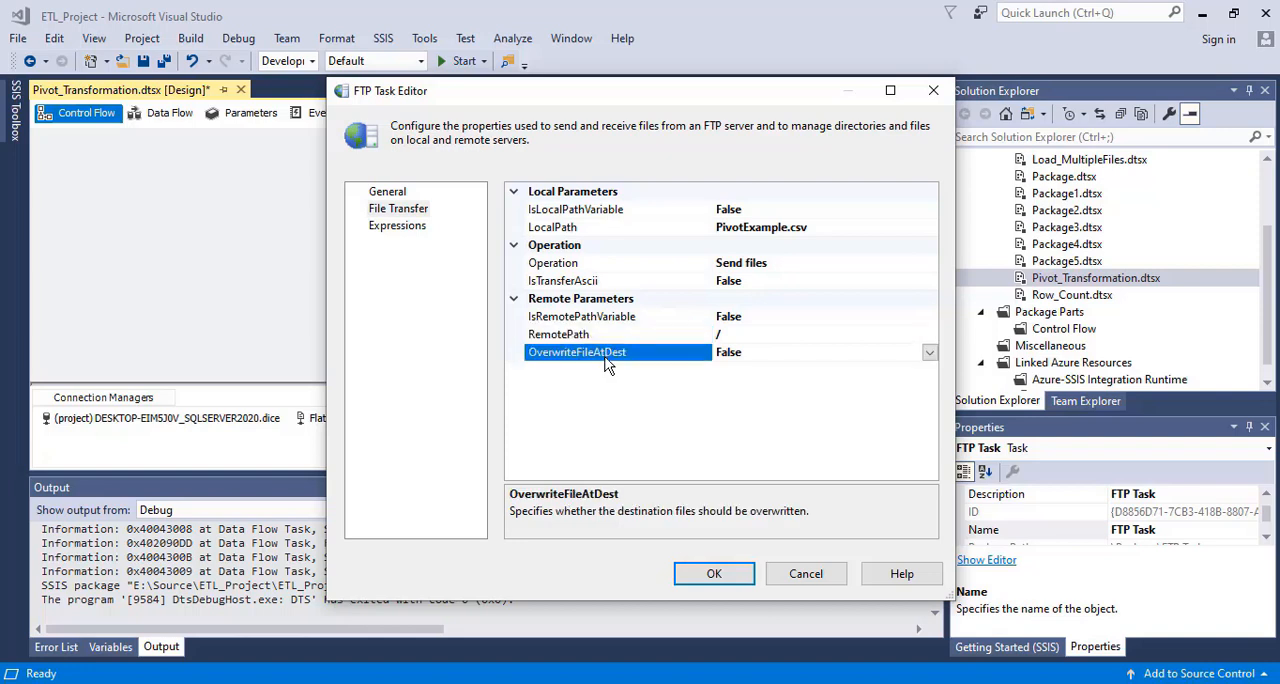
click(783, 352)
click(929, 352)
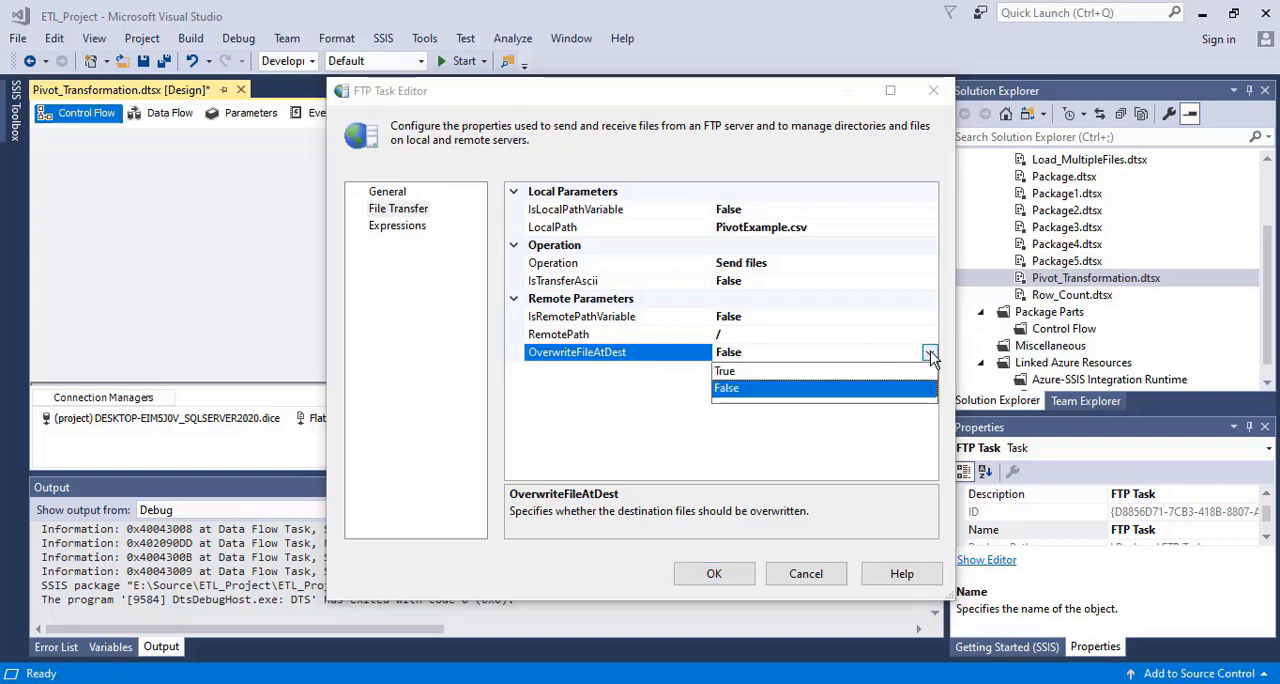
click(728, 372)
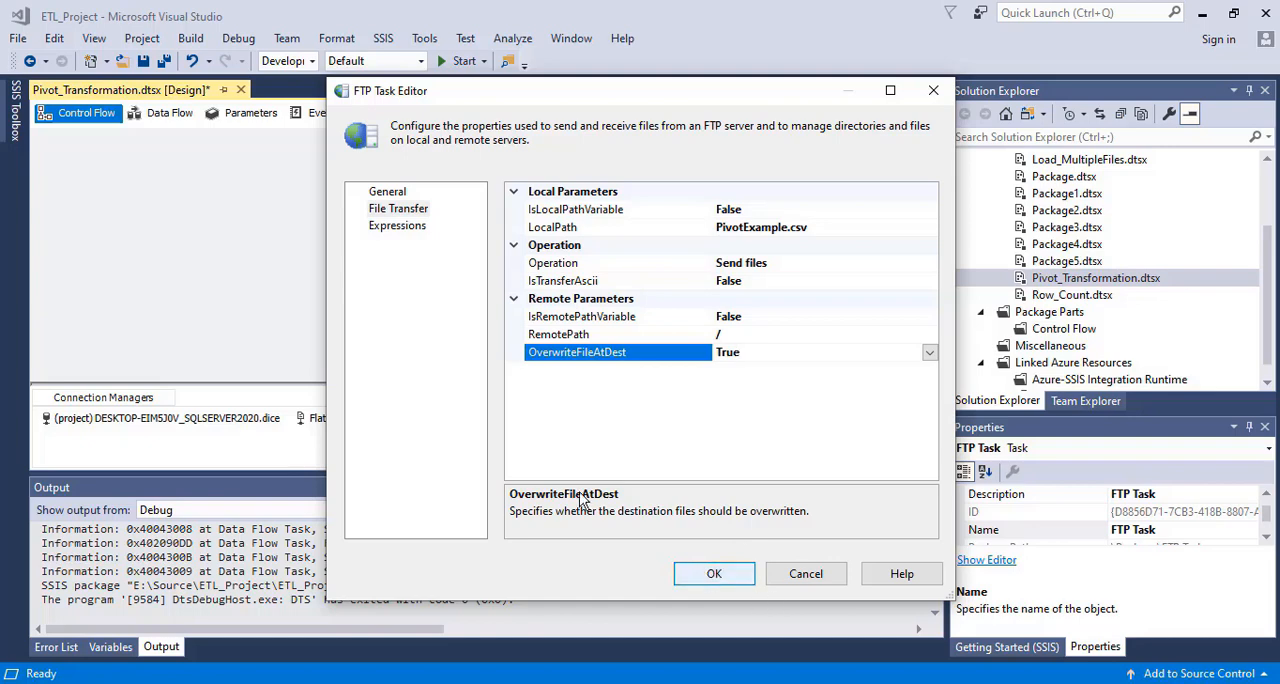
Review the file transfer settings, accept the FTP Task configuration and save the Pivot_Transformation package
click(398, 227)
click(398, 212)
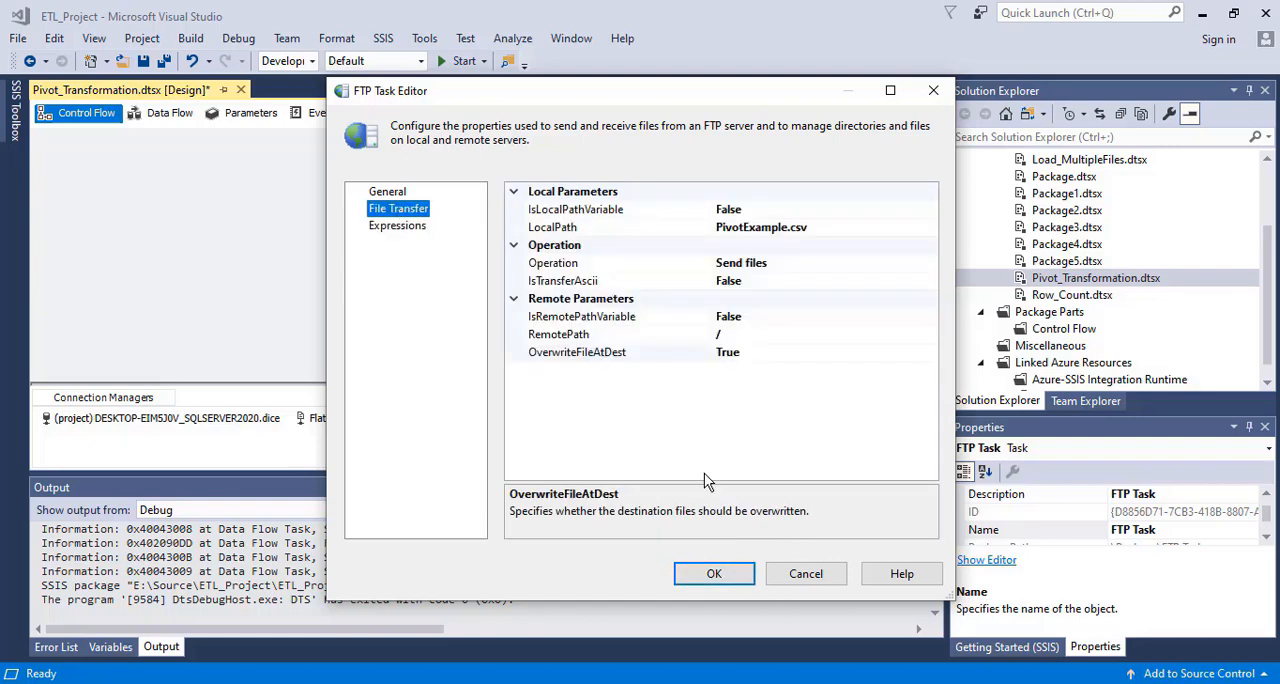
click(718, 573)
click(587, 299)
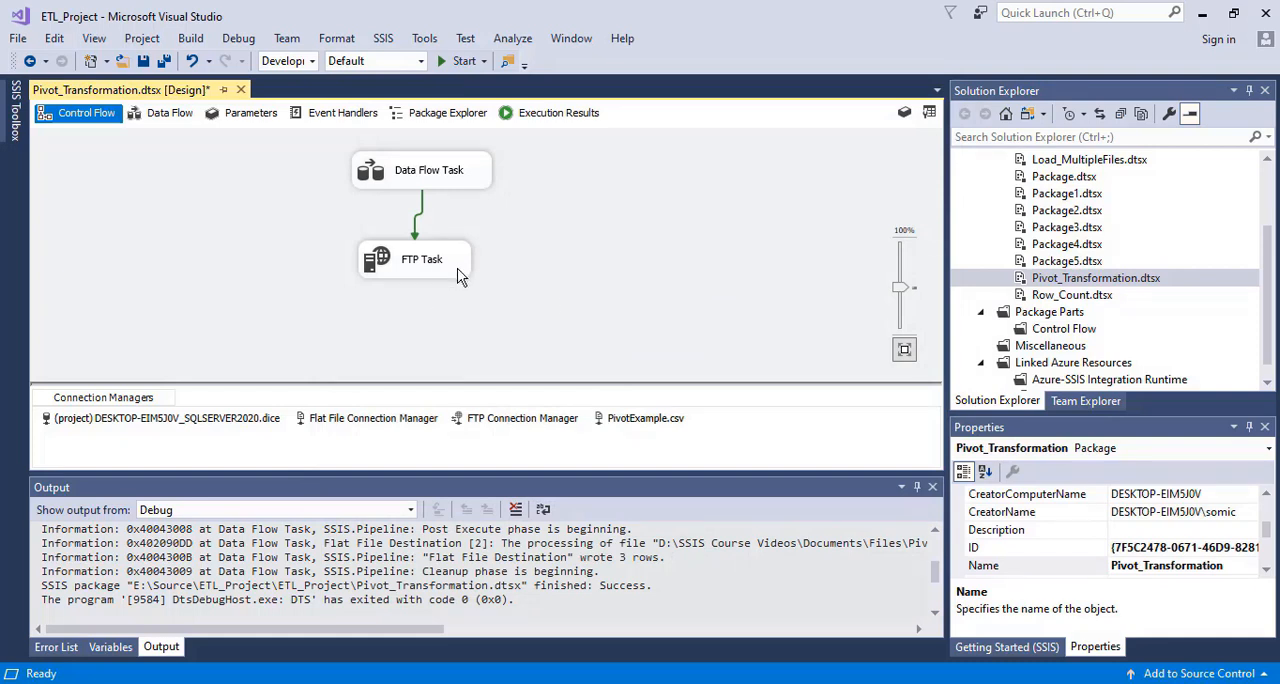
key(ctrl+s)
In File Explorer, check the Documents\Files folder for the source file PivotExample.csv, and return to Visual Studio
mouse_move(577, 680)
click(468, 645)
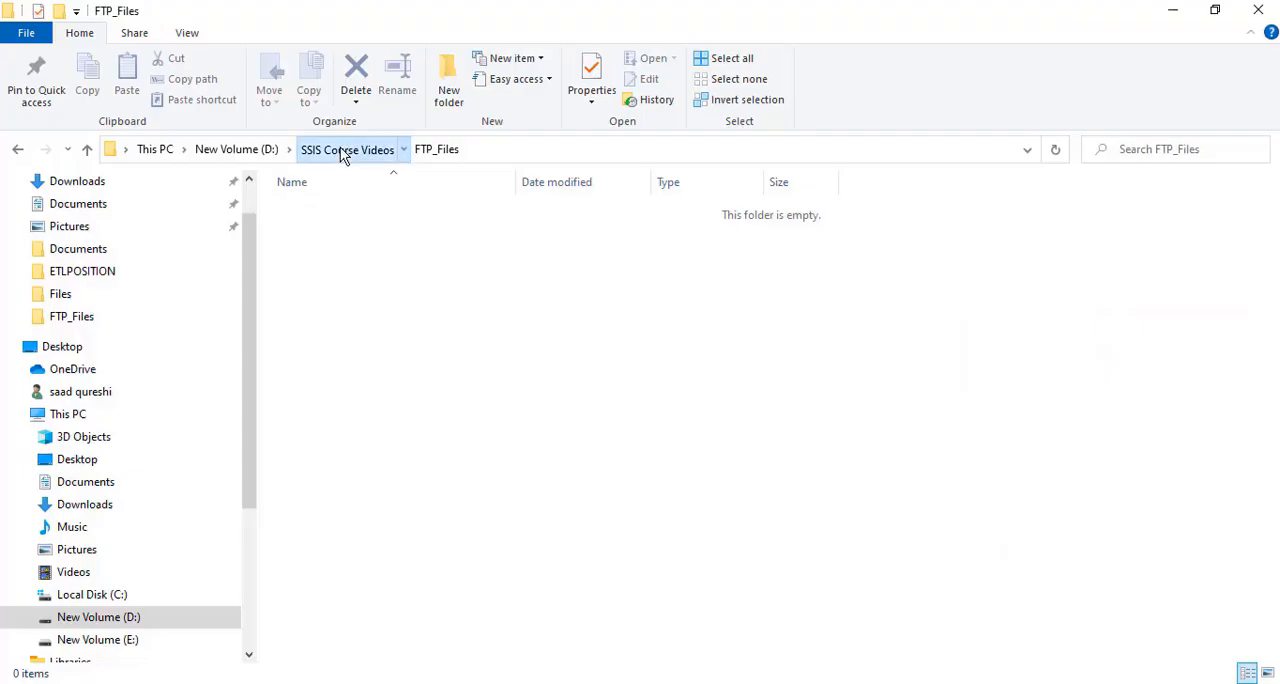
click(340, 148)
double_click(340, 290)
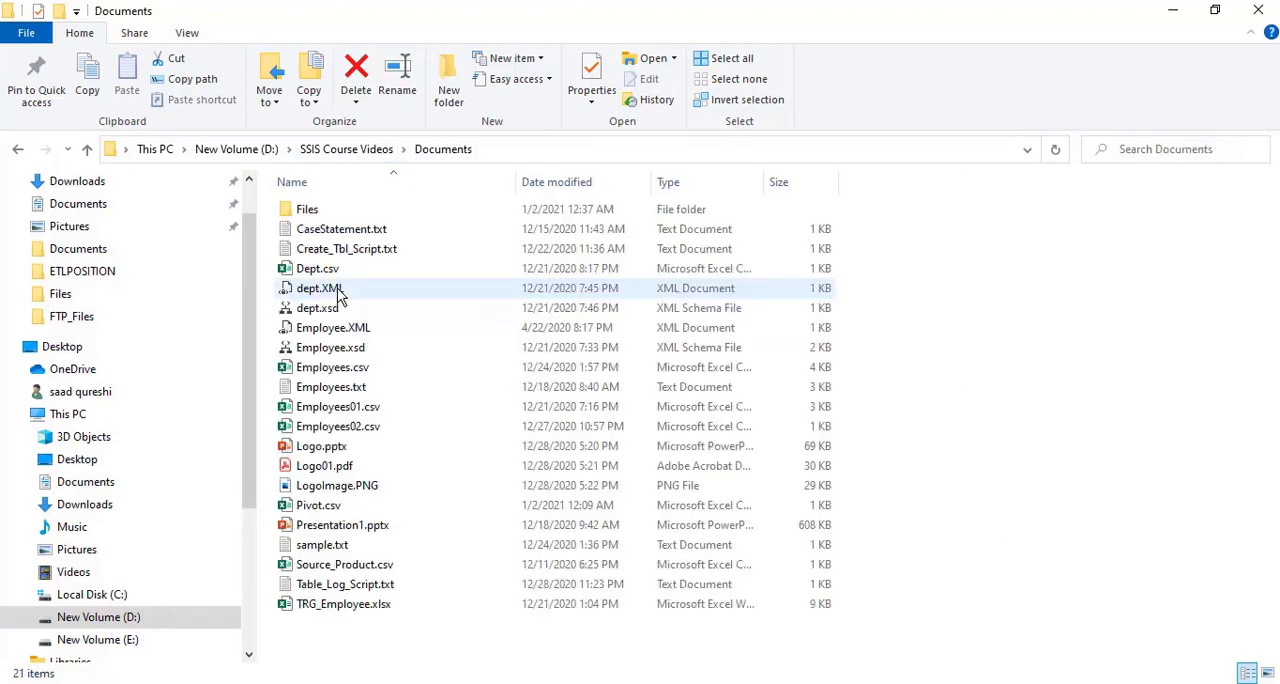
double_click(330, 212)
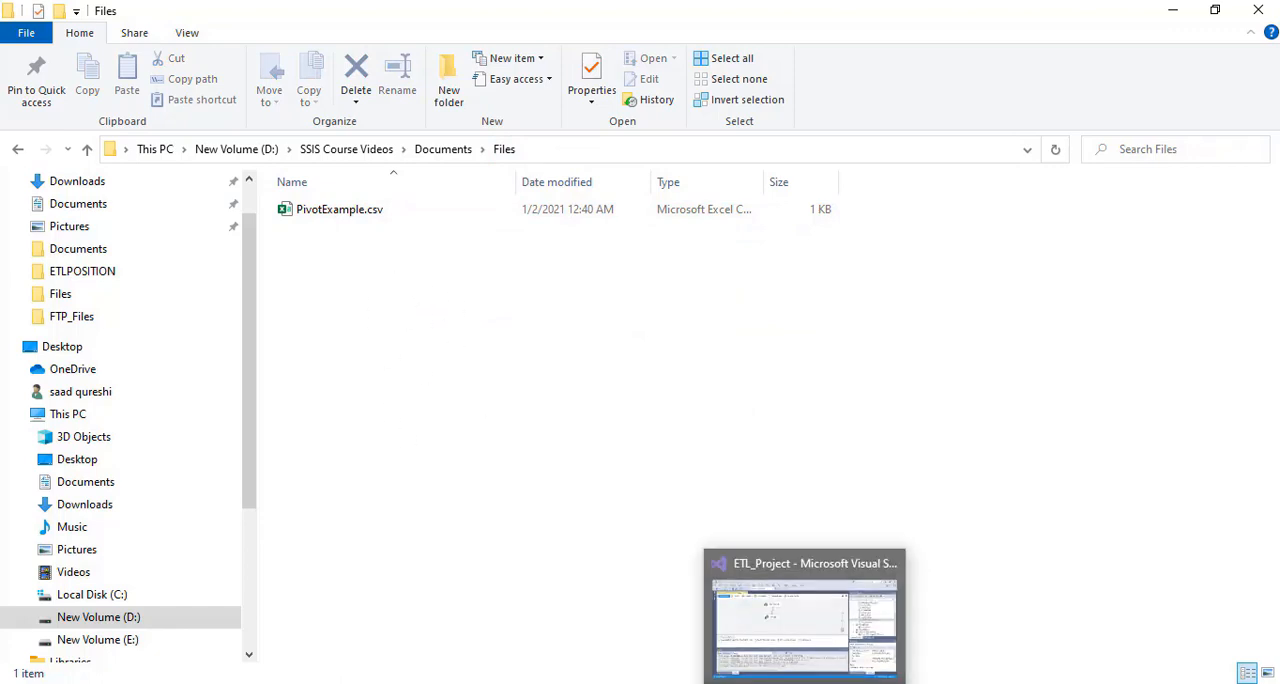
click(770, 608)
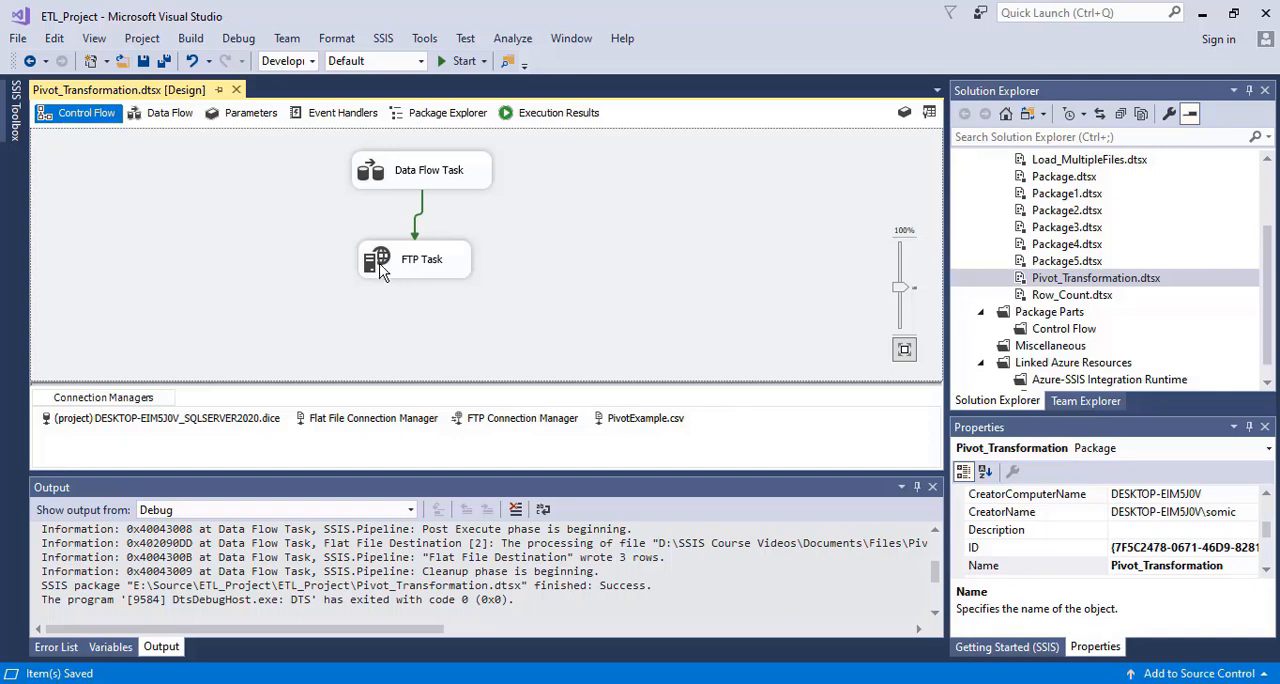
In File Explorer, revisit the Documents\Files source folder and the FTP_Files destination folder, and show the full path of FTP_Files
mouse_move(572, 682)
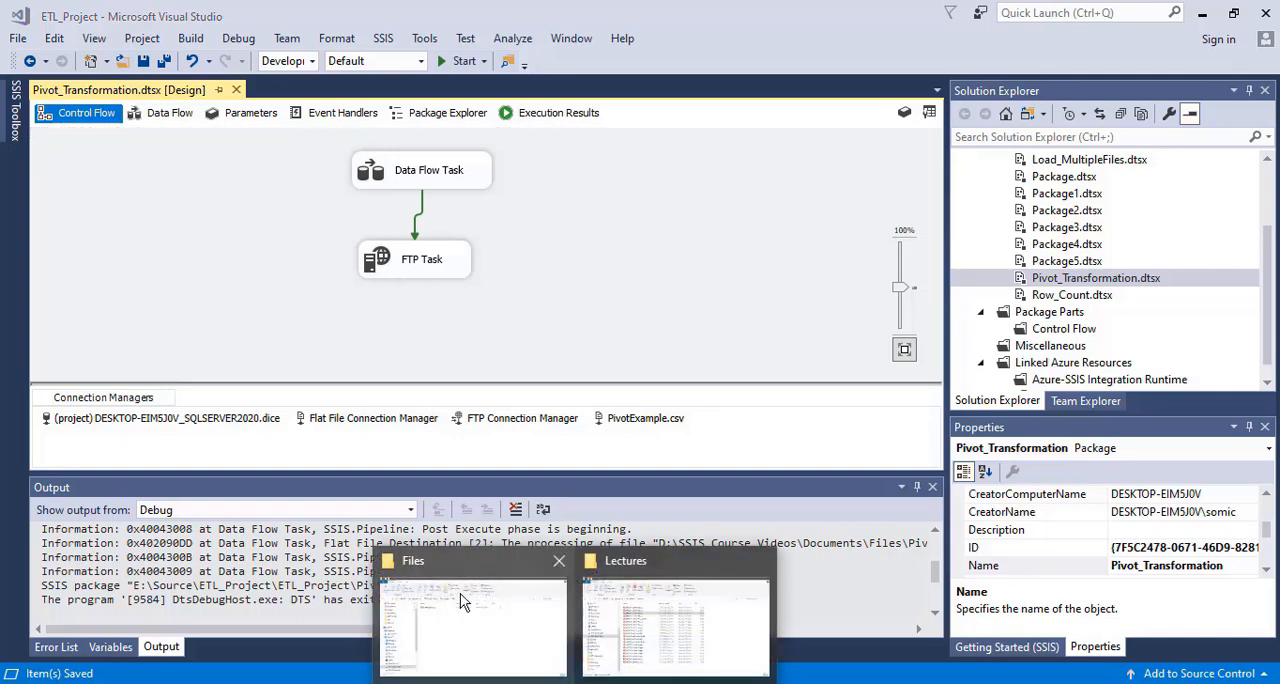
click(460, 593)
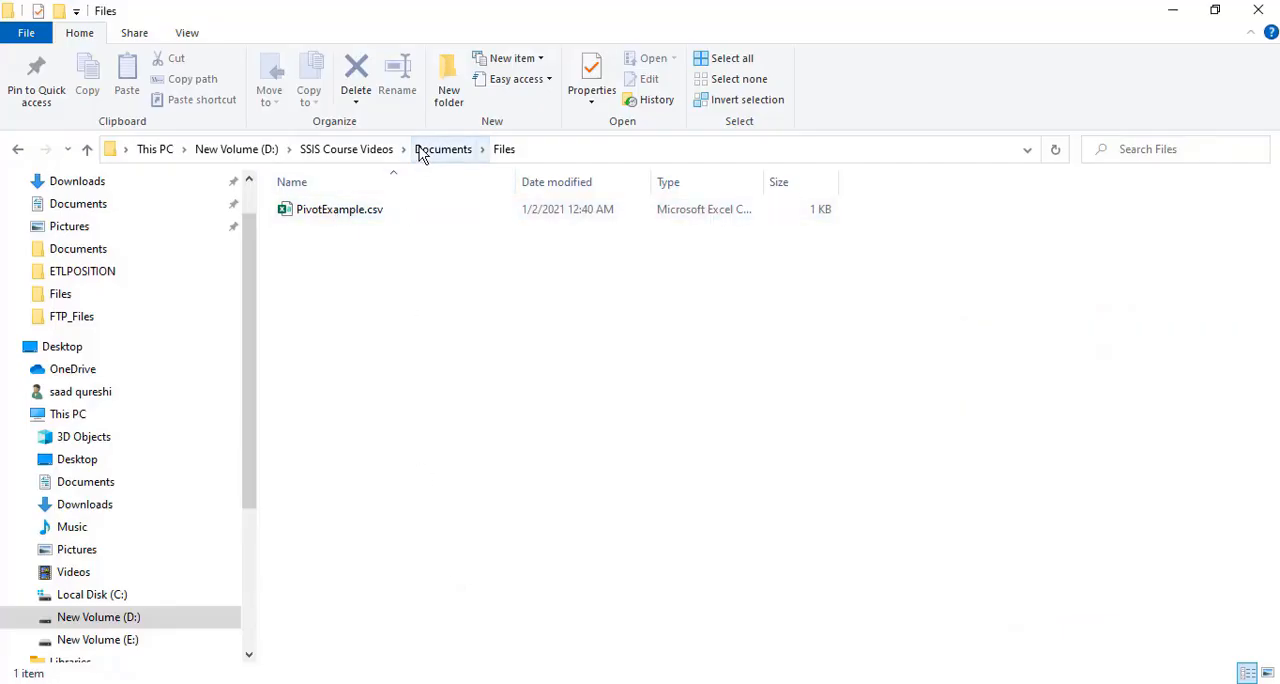
click(421, 152)
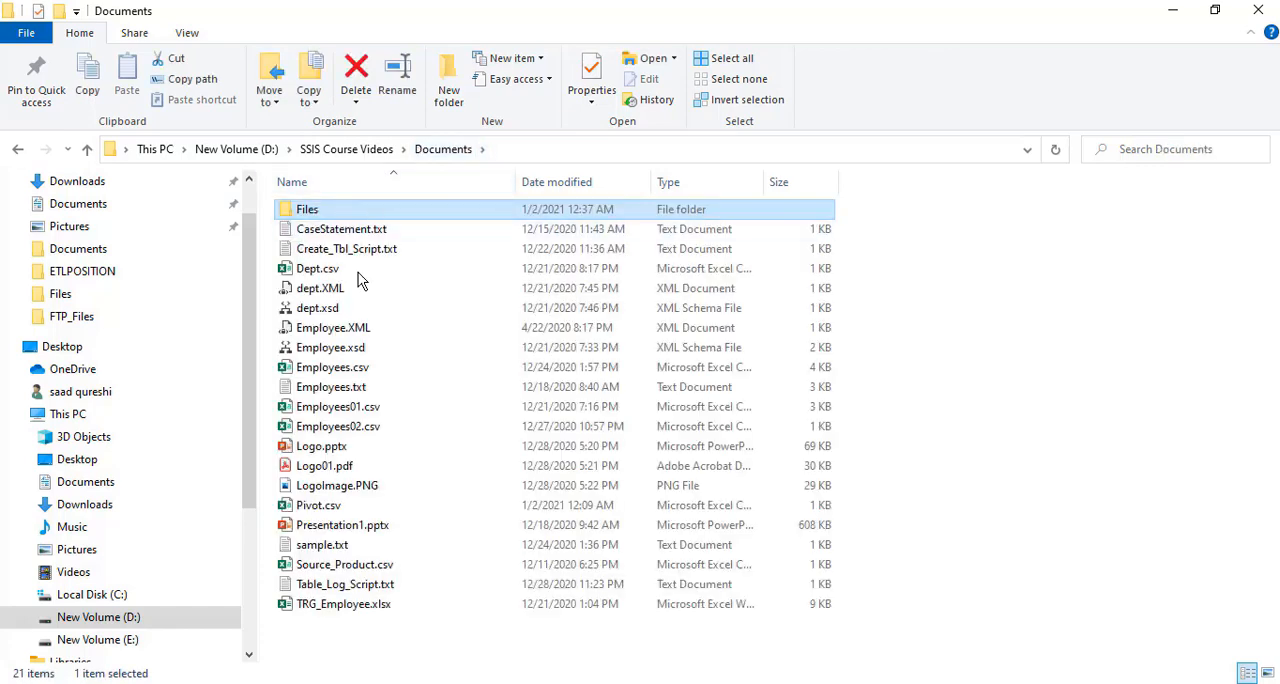
double_click(333, 217)
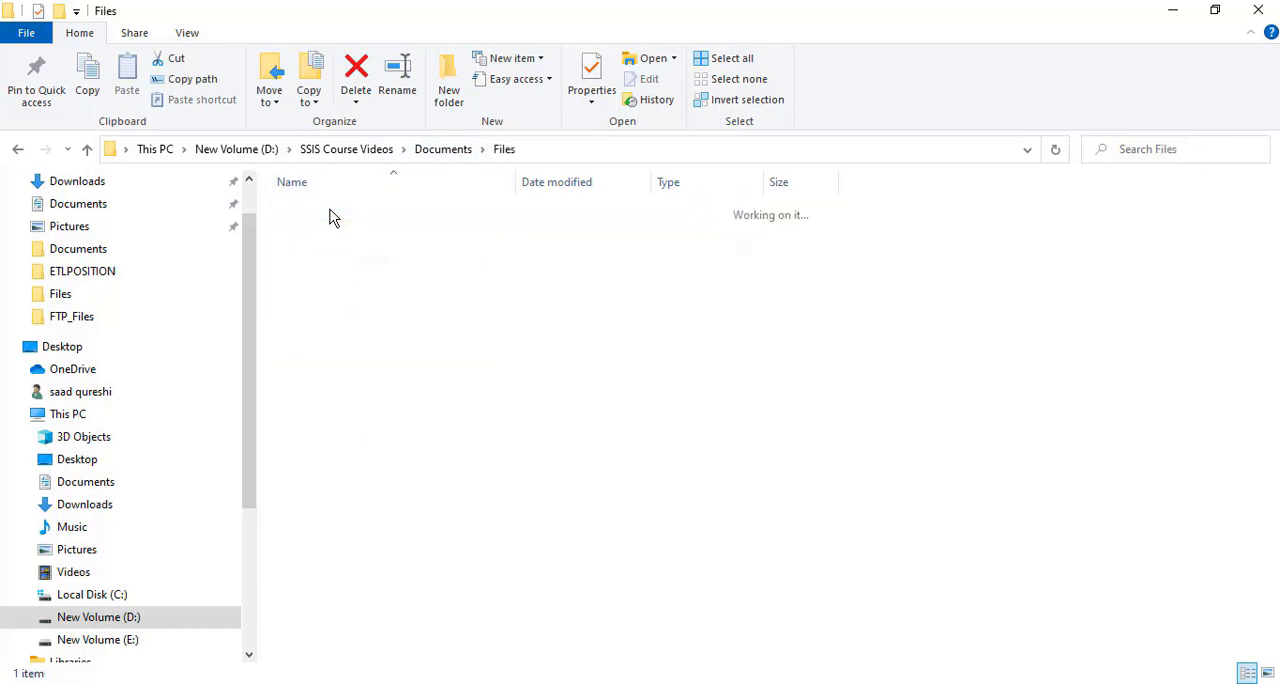
click(358, 151)
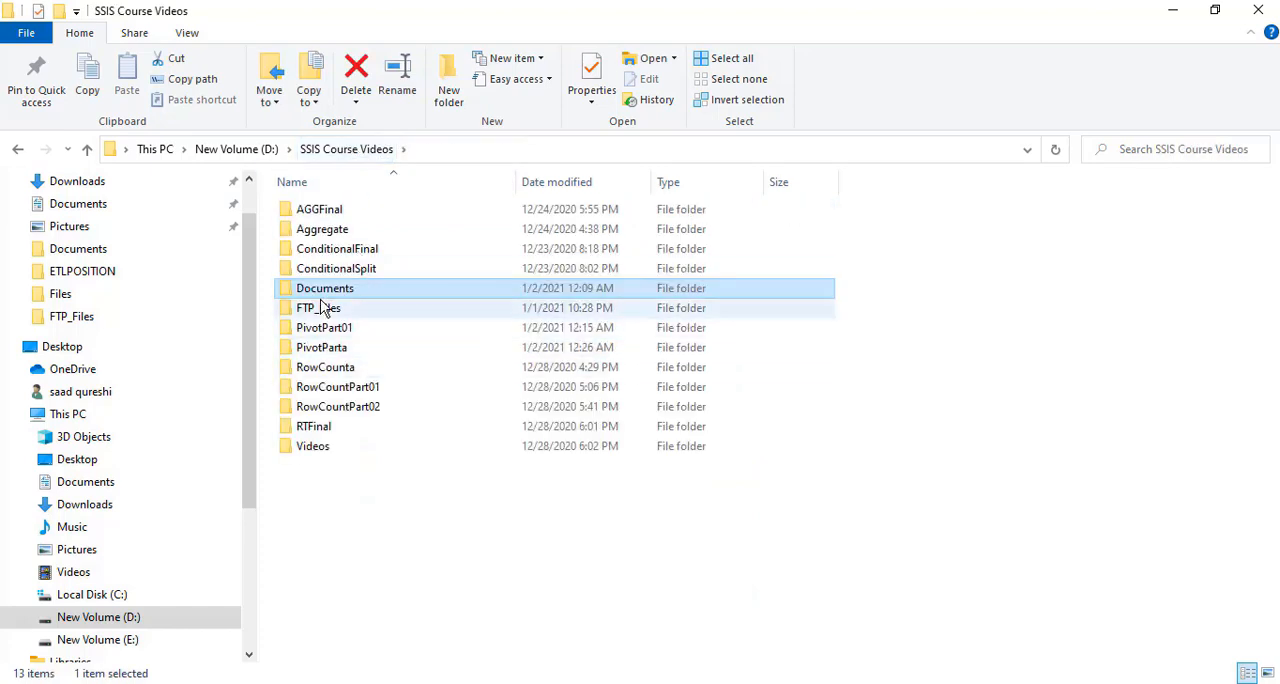
click(324, 309)
double_click(324, 308)
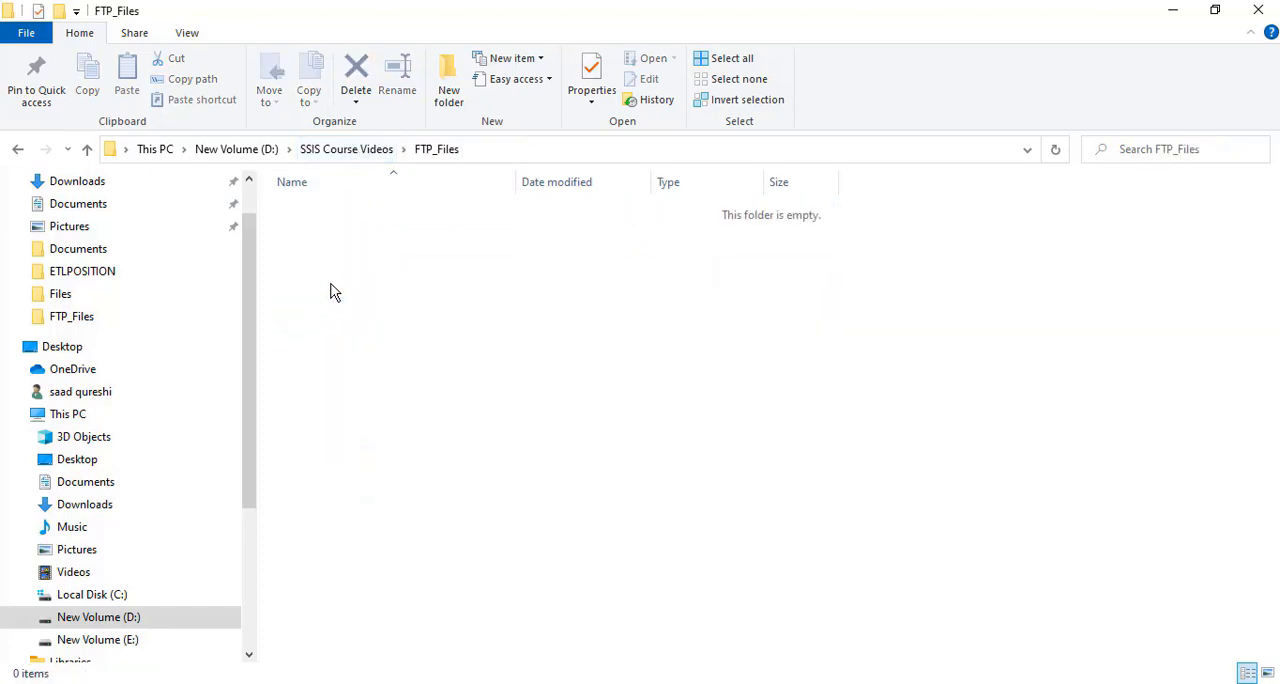
click(486, 149)
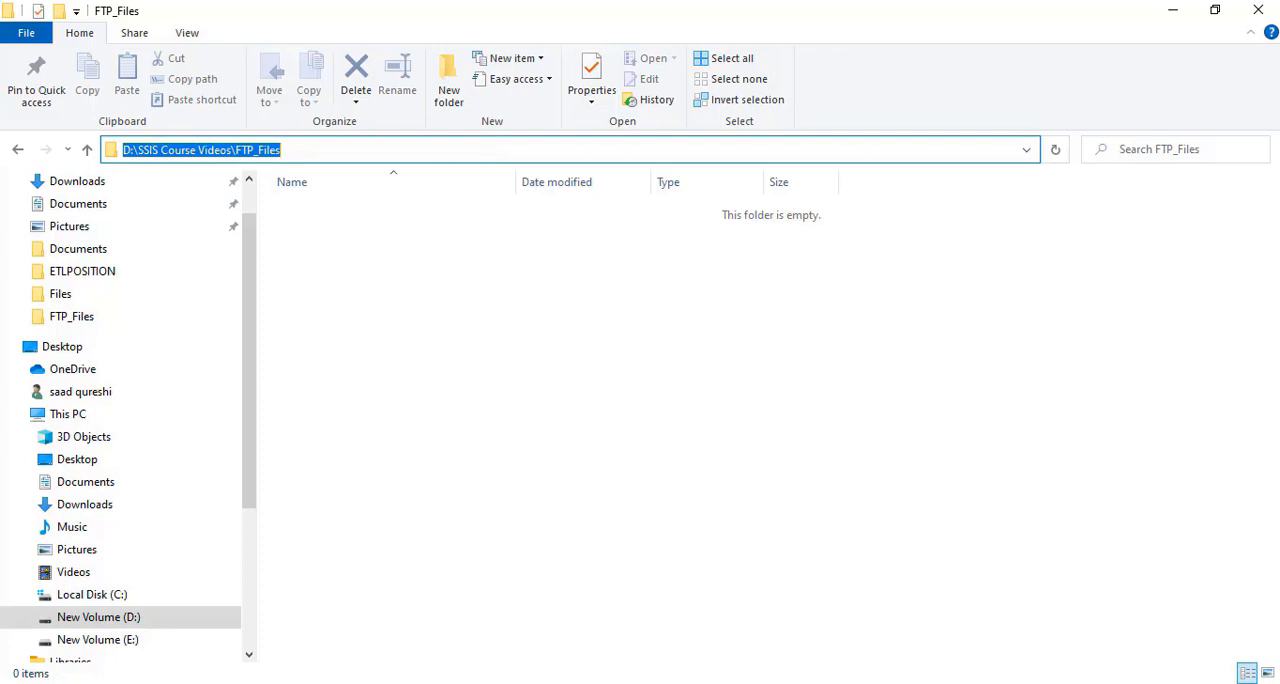
Back in Visual Studio, run the Pivot_Transformation package and check the execution of its data flow and control flow
key(alt+Tab)
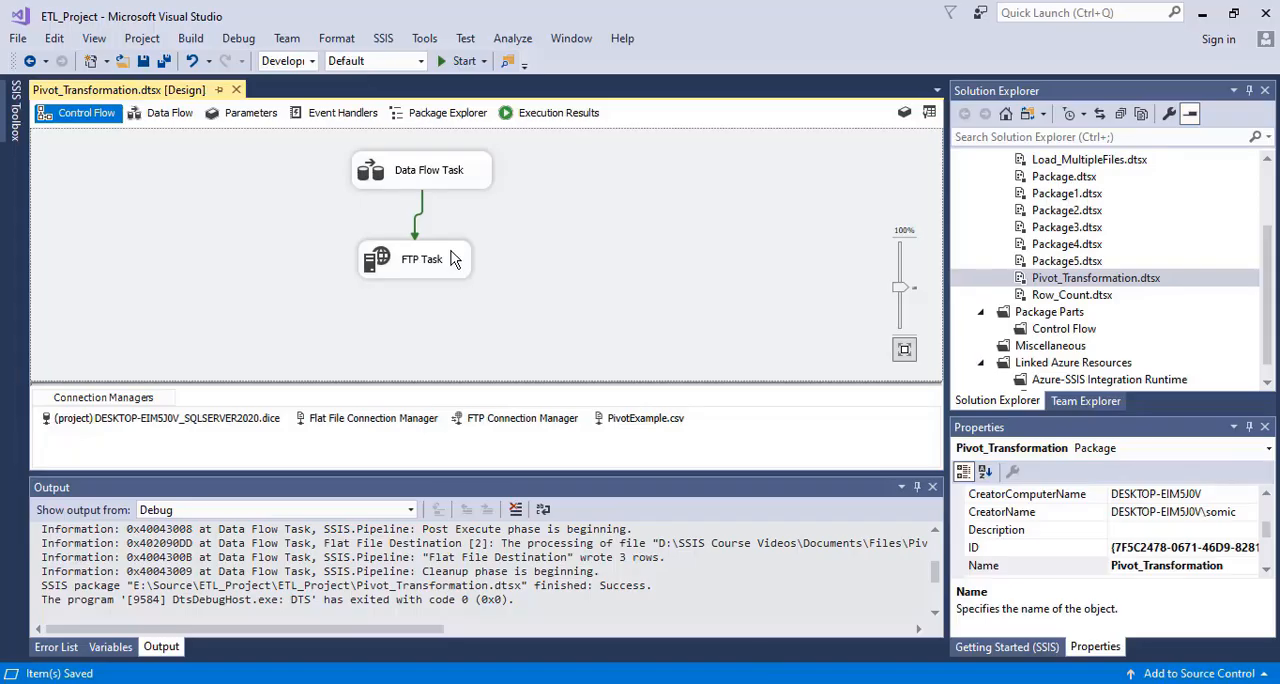
click(168, 112)
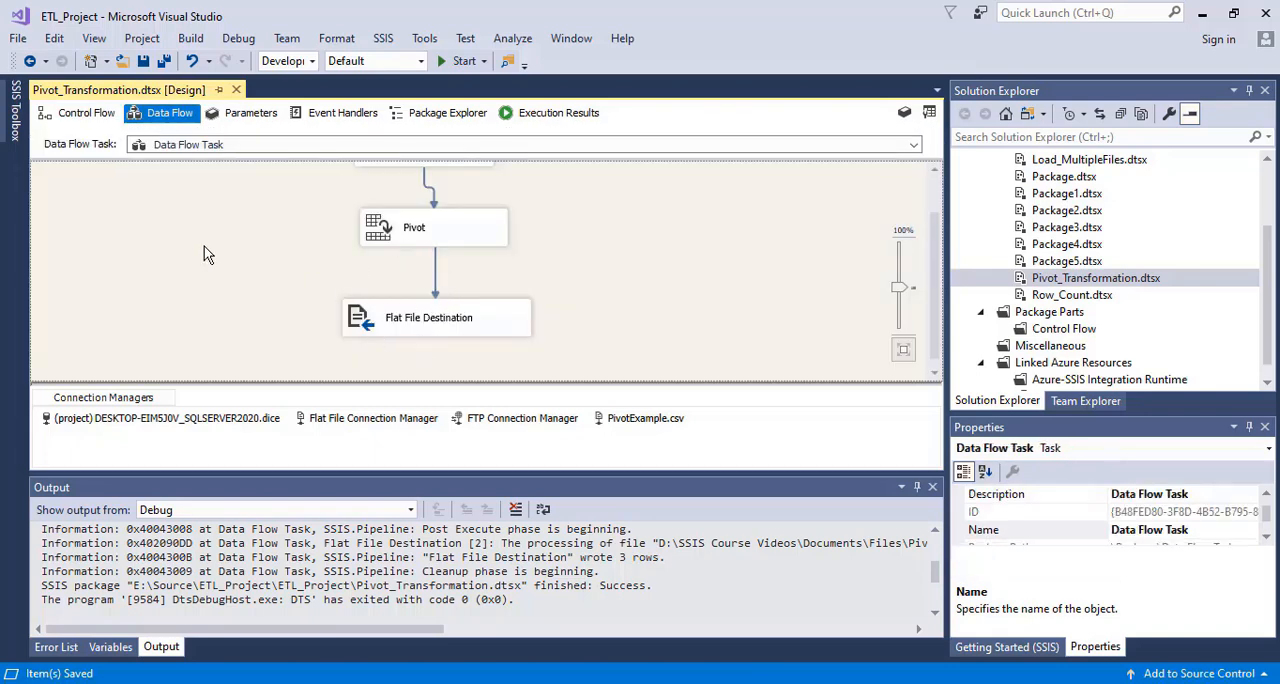
click(463, 61)
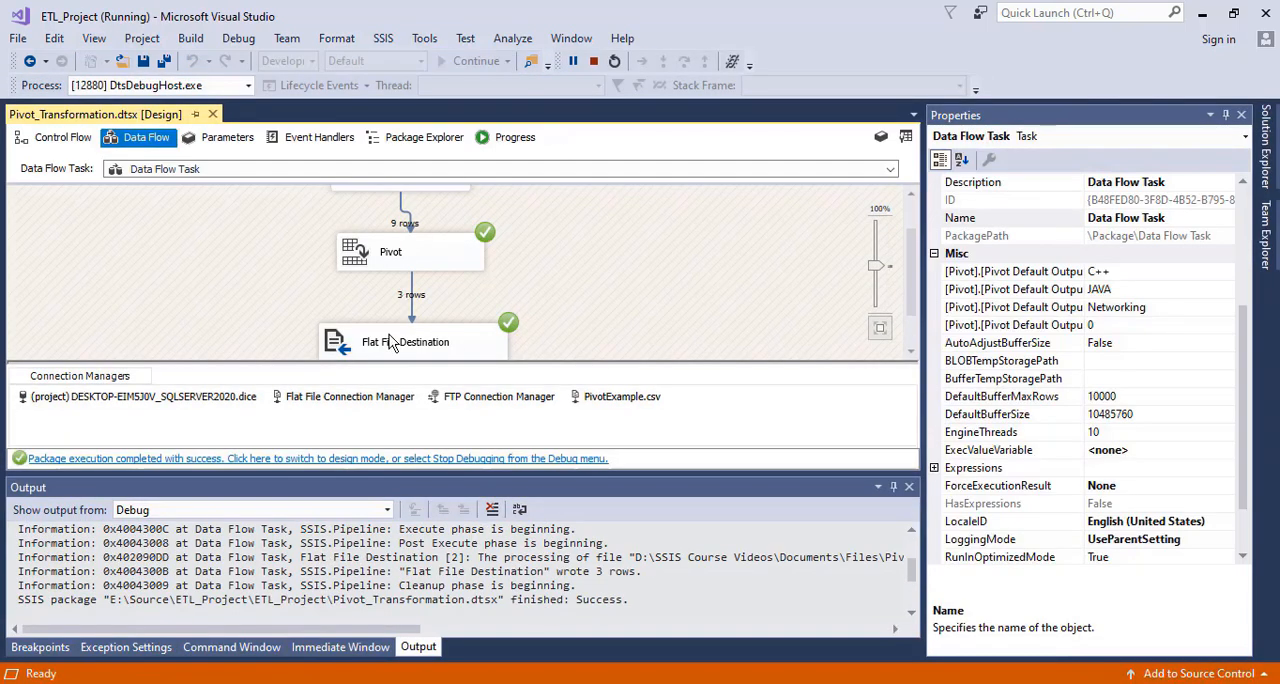
click(50, 138)
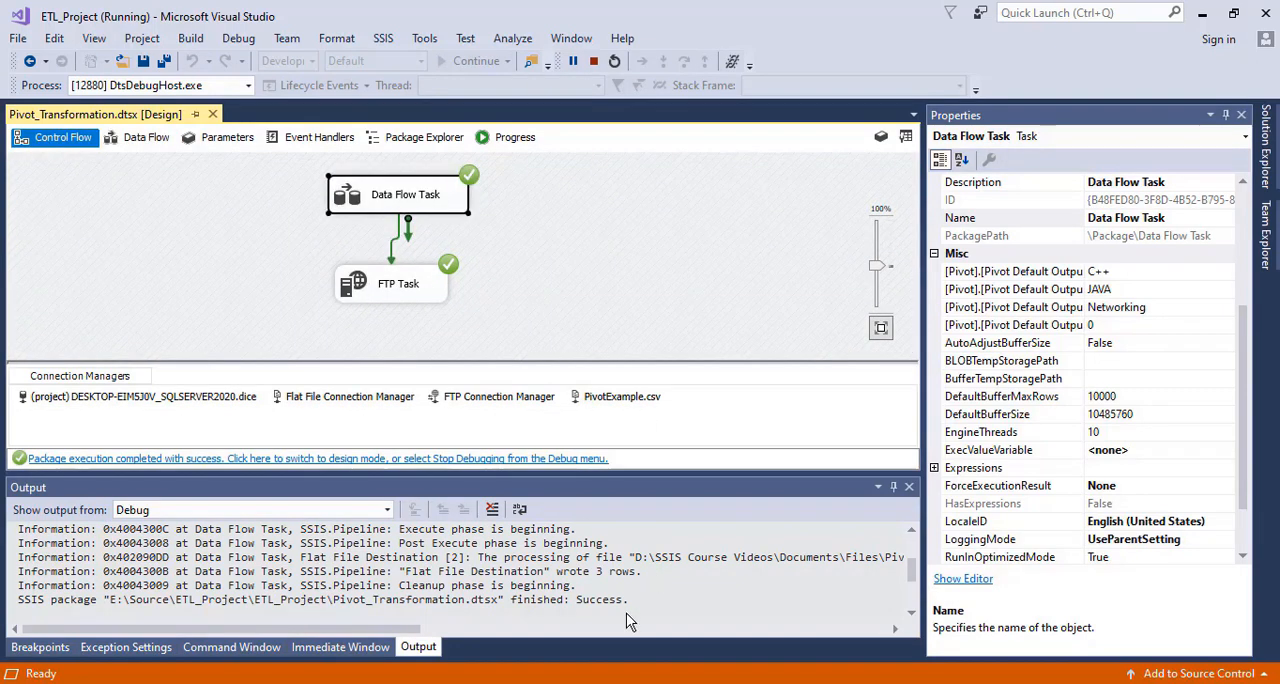
In File Explorer's FTP_Files folder, open the transferred PivotExample.csv in Excel
mouse_move(575, 680)
click(478, 642)
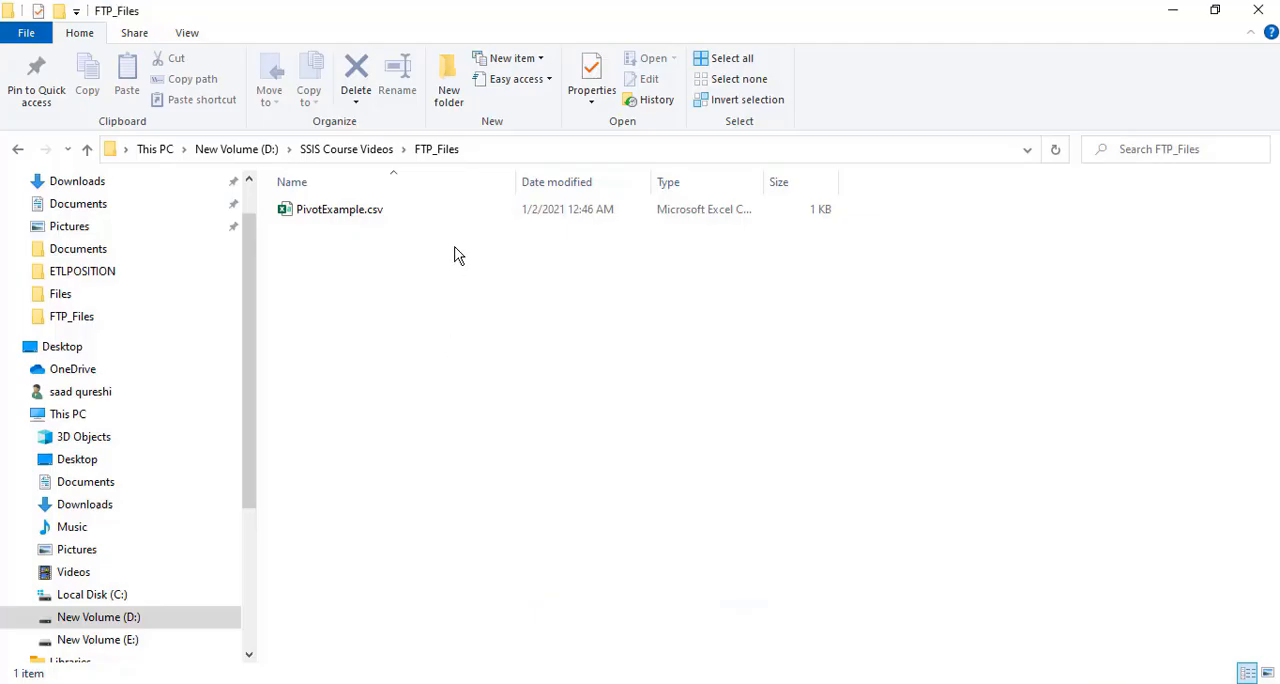
click(324, 214)
double_click(324, 214)
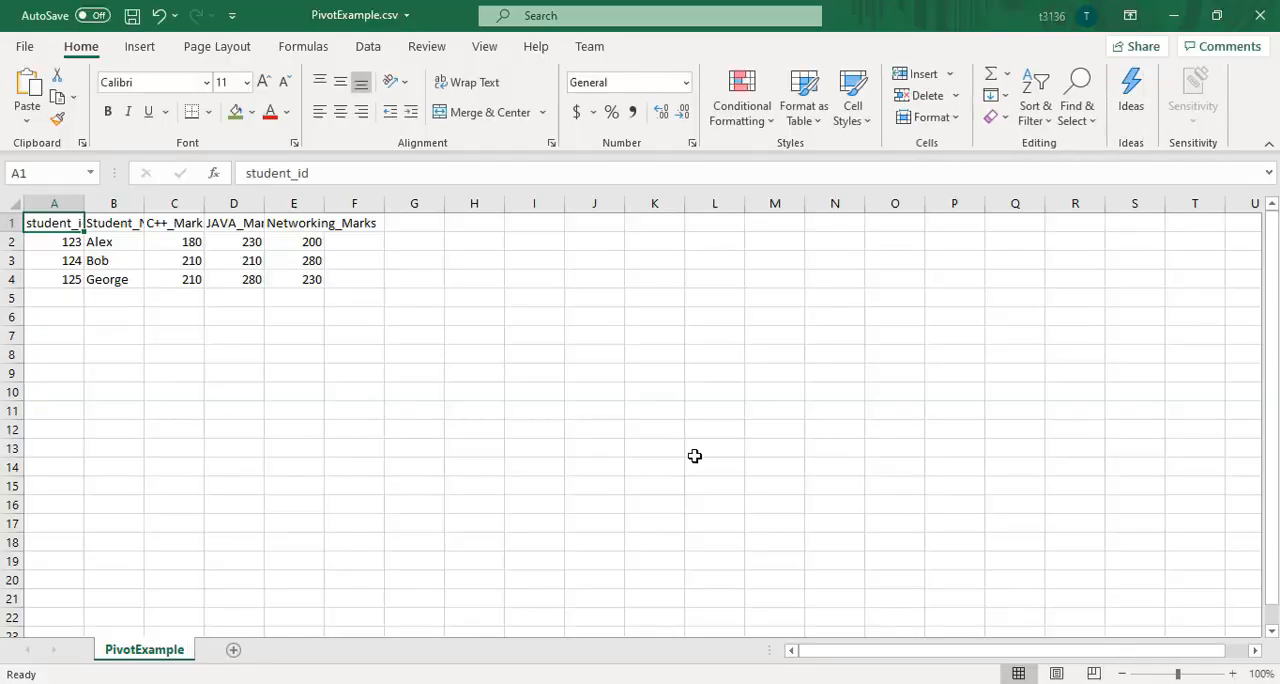
Examine the pivoted student and course marks columns in PivotExample.csv, widening the Student_Name column, and close the file
click(294, 411)
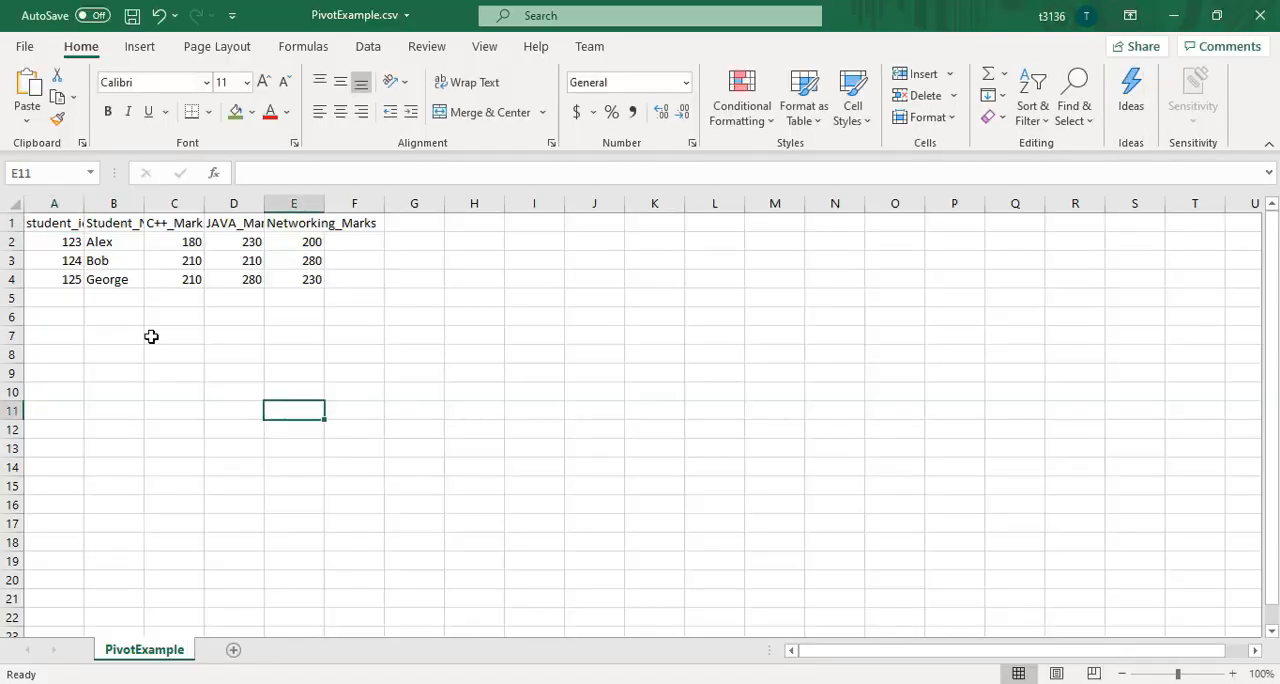
click(52, 235)
click(112, 216)
drag(144, 204, 172, 204)
click(218, 236)
click(215, 222)
click(272, 221)
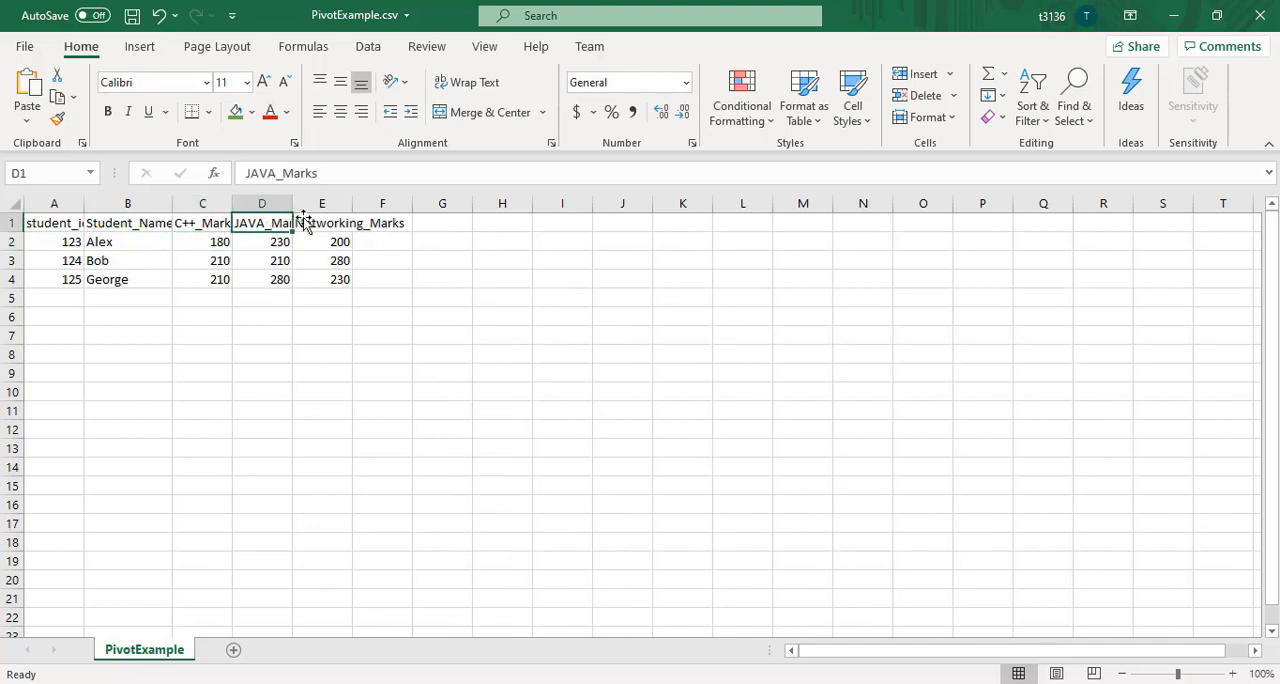
click(320, 221)
click(325, 265)
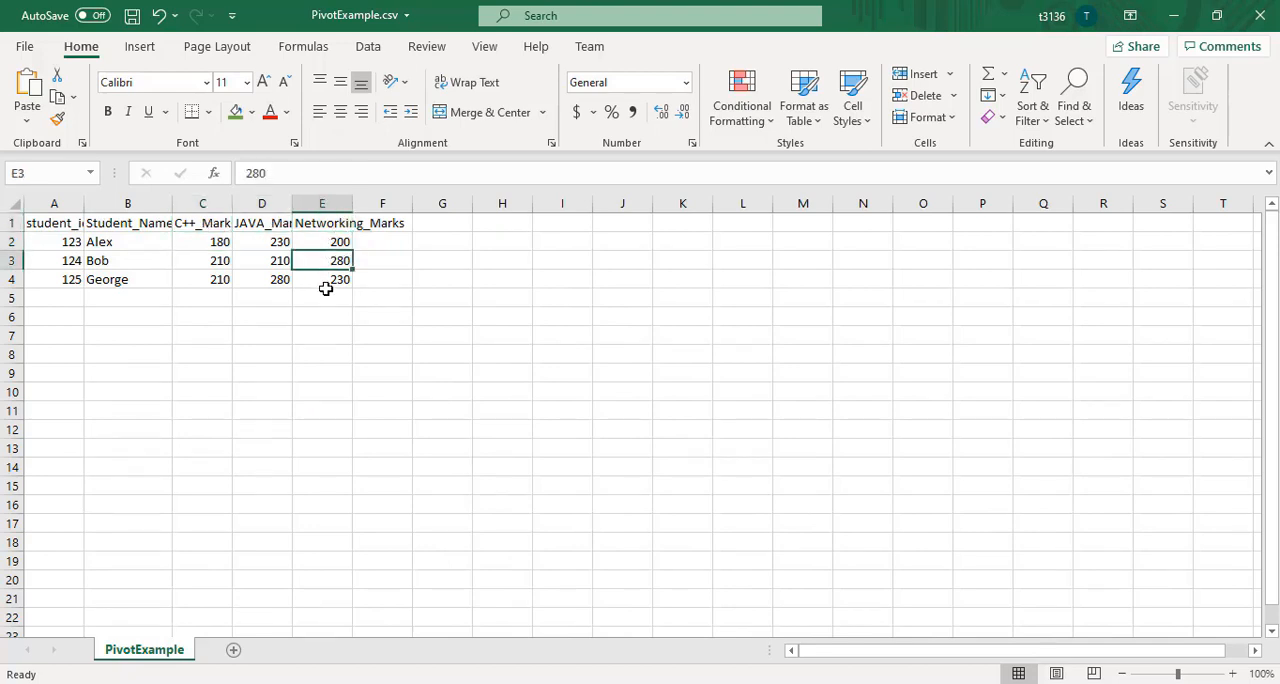
click(325, 292)
click(680, 334)
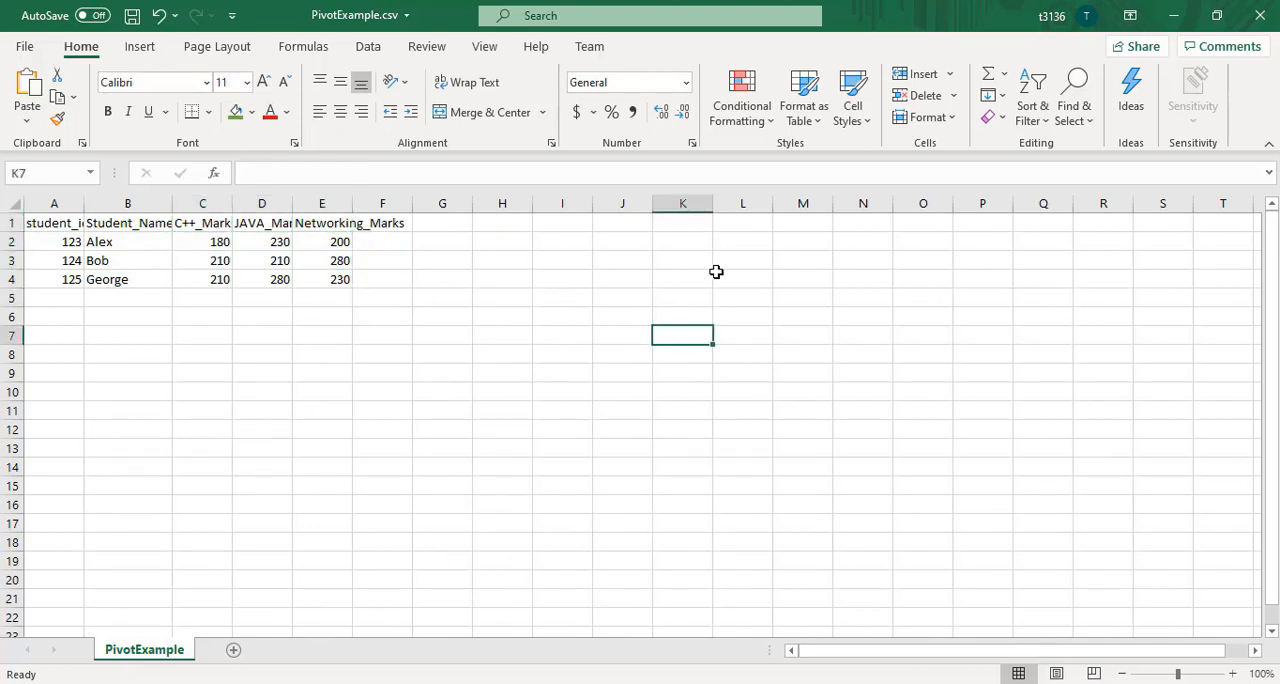
click(1258, 18)
click(618, 378)
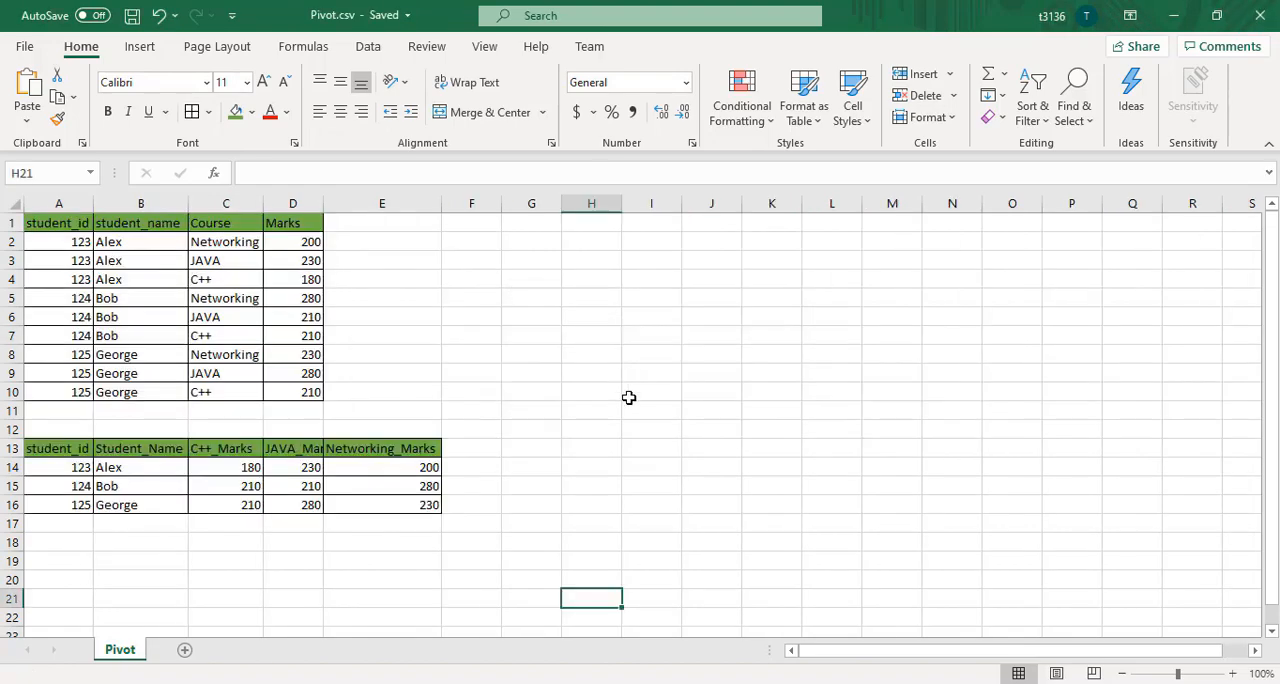
Back in Visual Studio, examine the package's execution progress log from the first validation to the finish entries
key(alt+Tab)
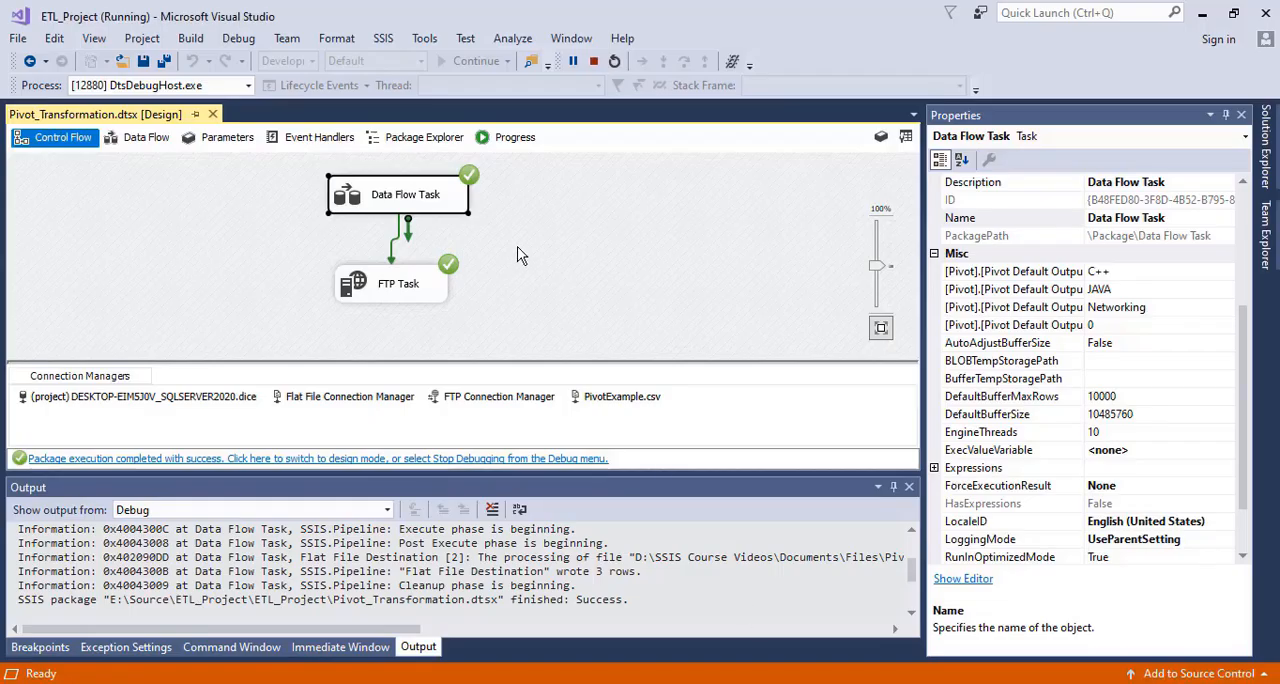
click(508, 139)
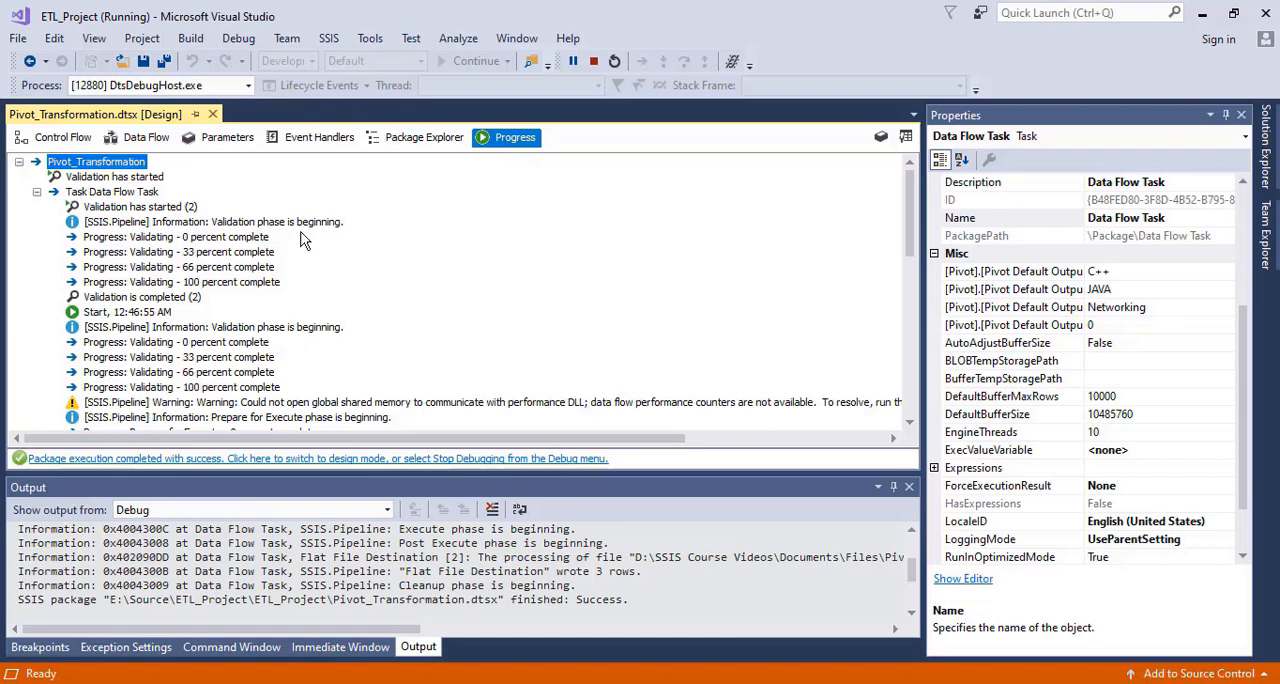
click(157, 226)
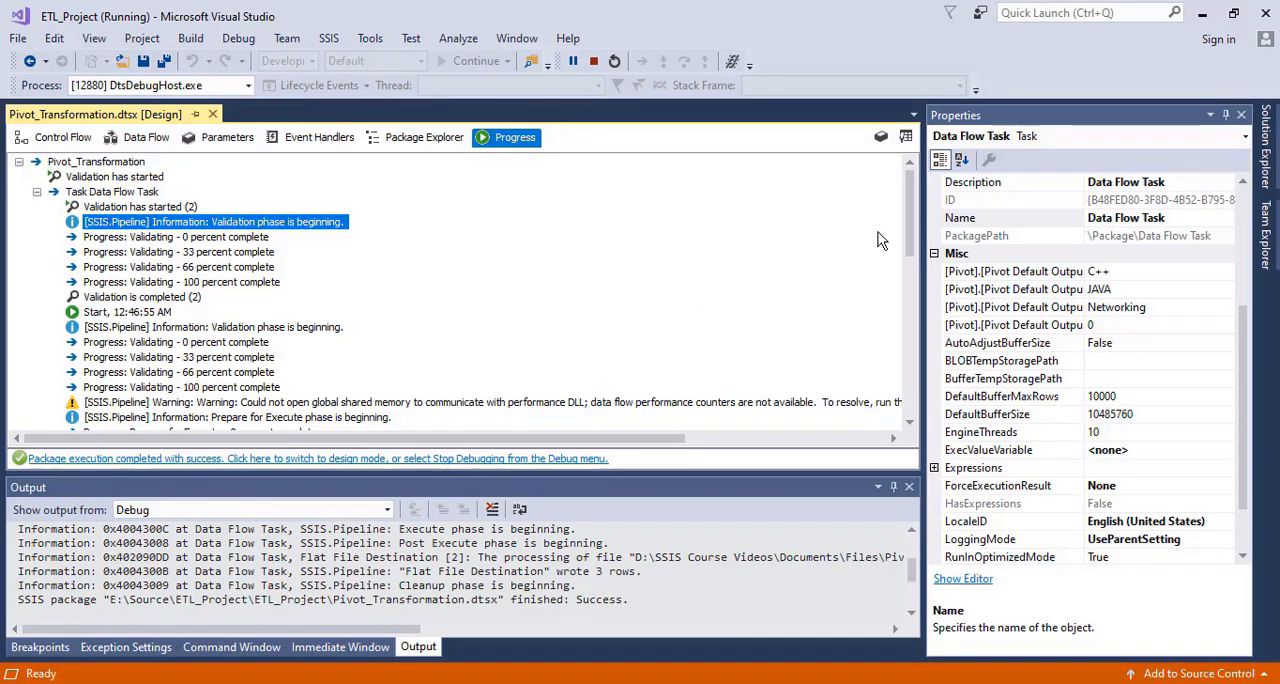
drag(912, 224, 918, 425)
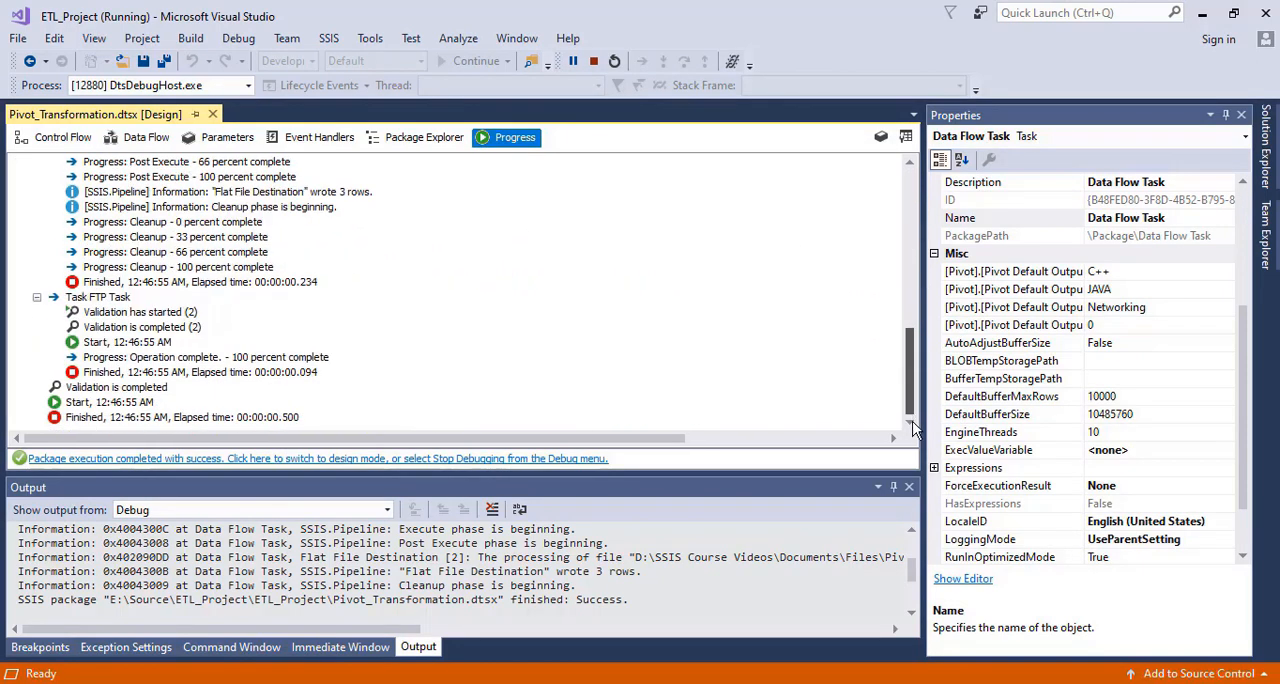
click(104, 416)
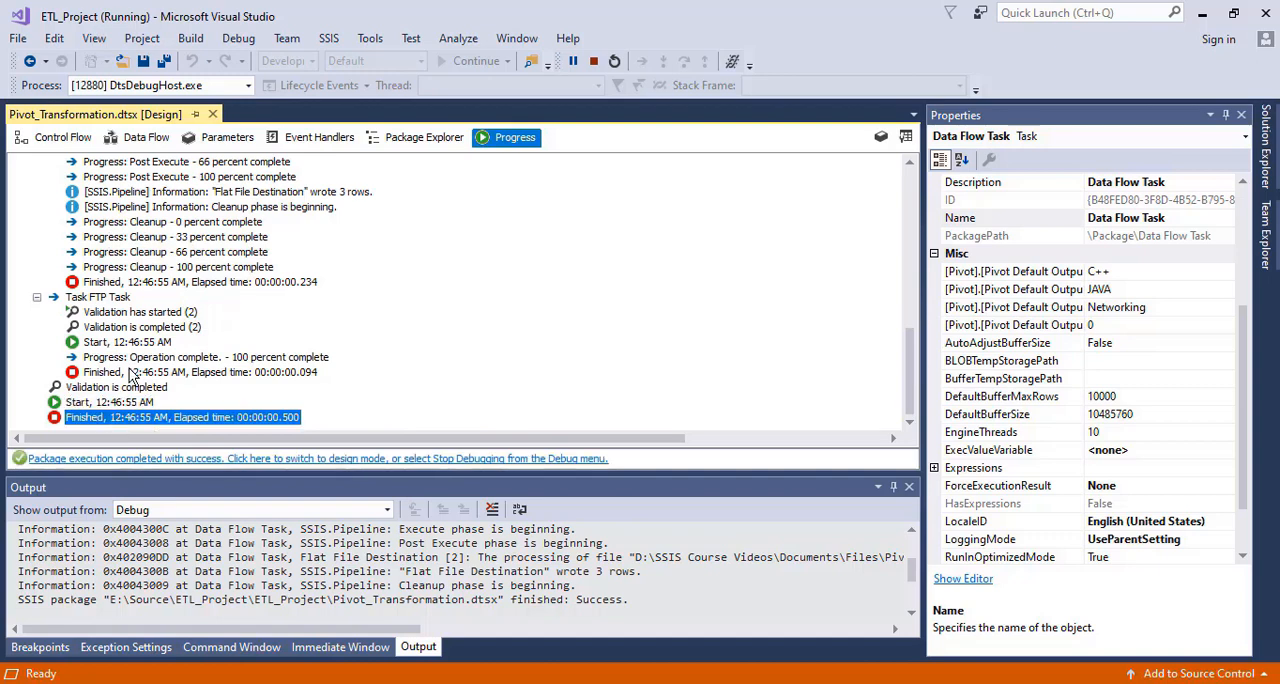
click(98, 344)
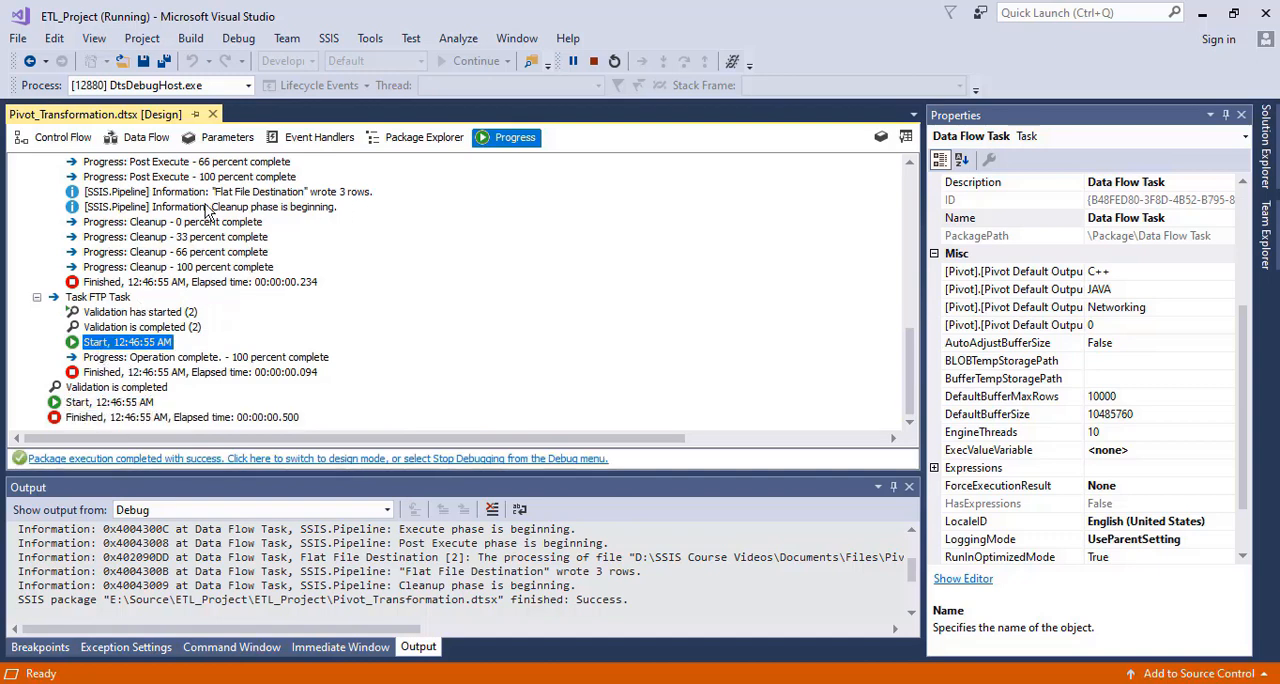
Review the executed data flow from the Pivot transformation down to the Flat File Destination
click(145, 138)
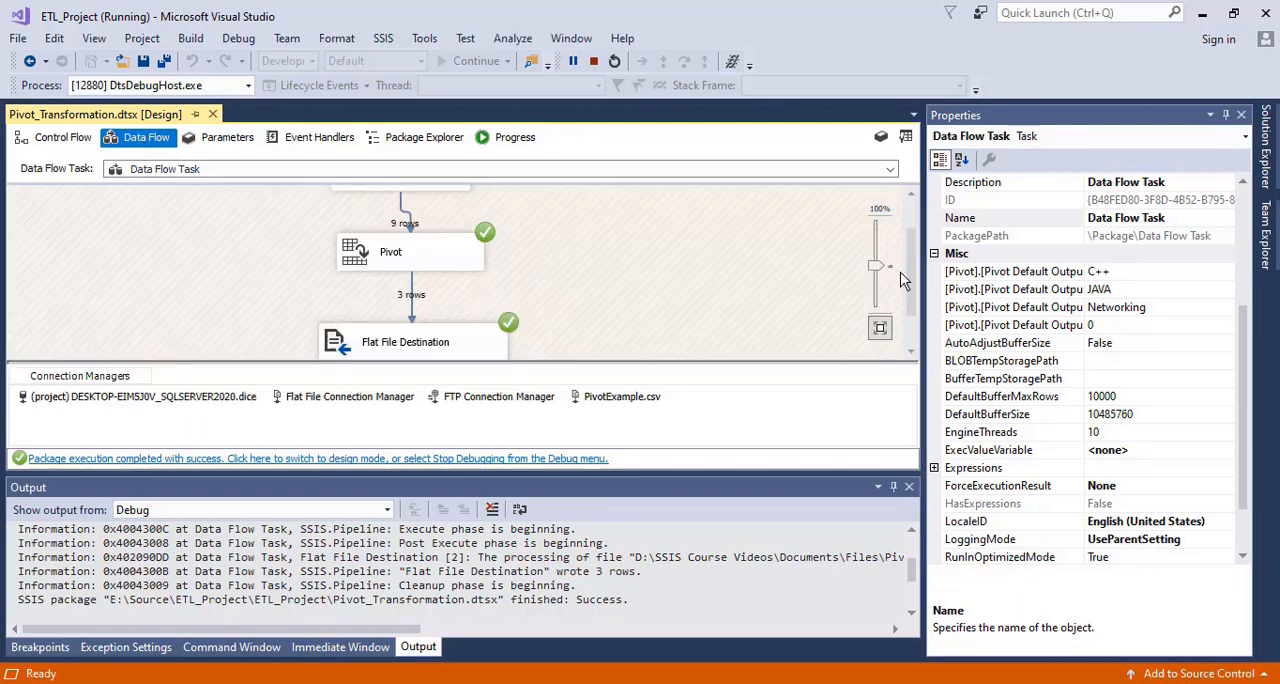
mouse_move(910, 265)
mouse_down()
mouse_move(915, 228)
mouse_move(918, 269)
mouse_up()
scroll(904, 271, down, 1)
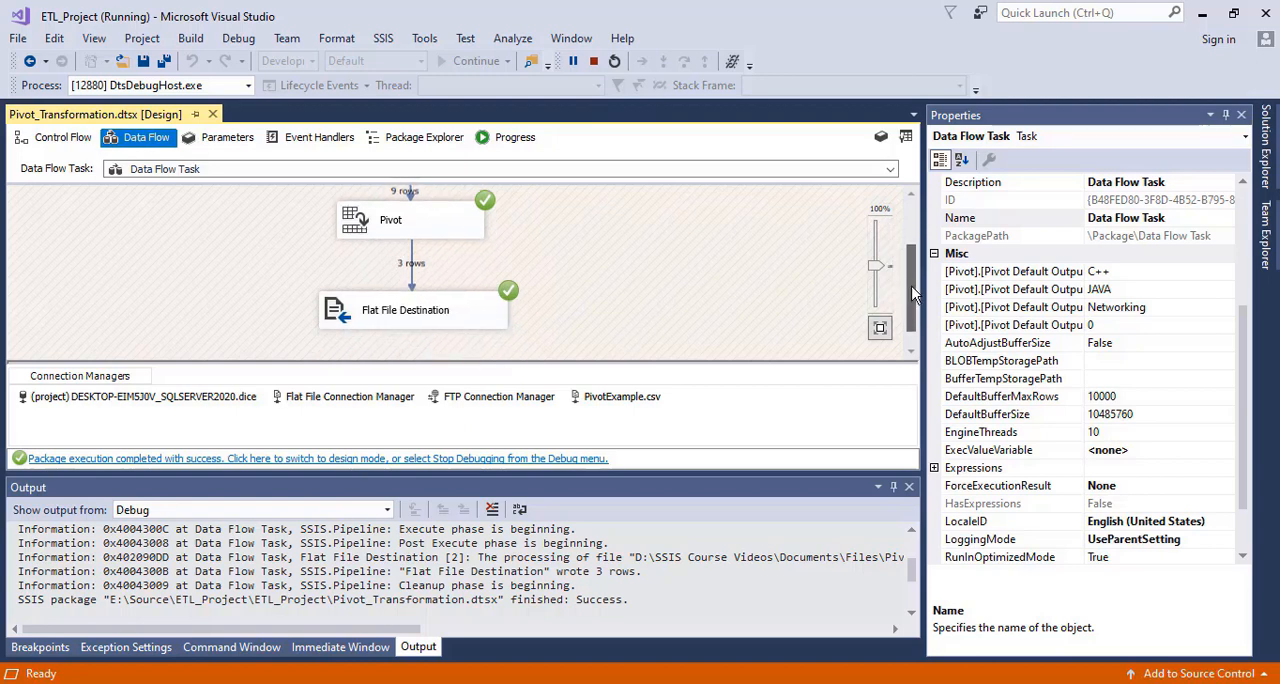